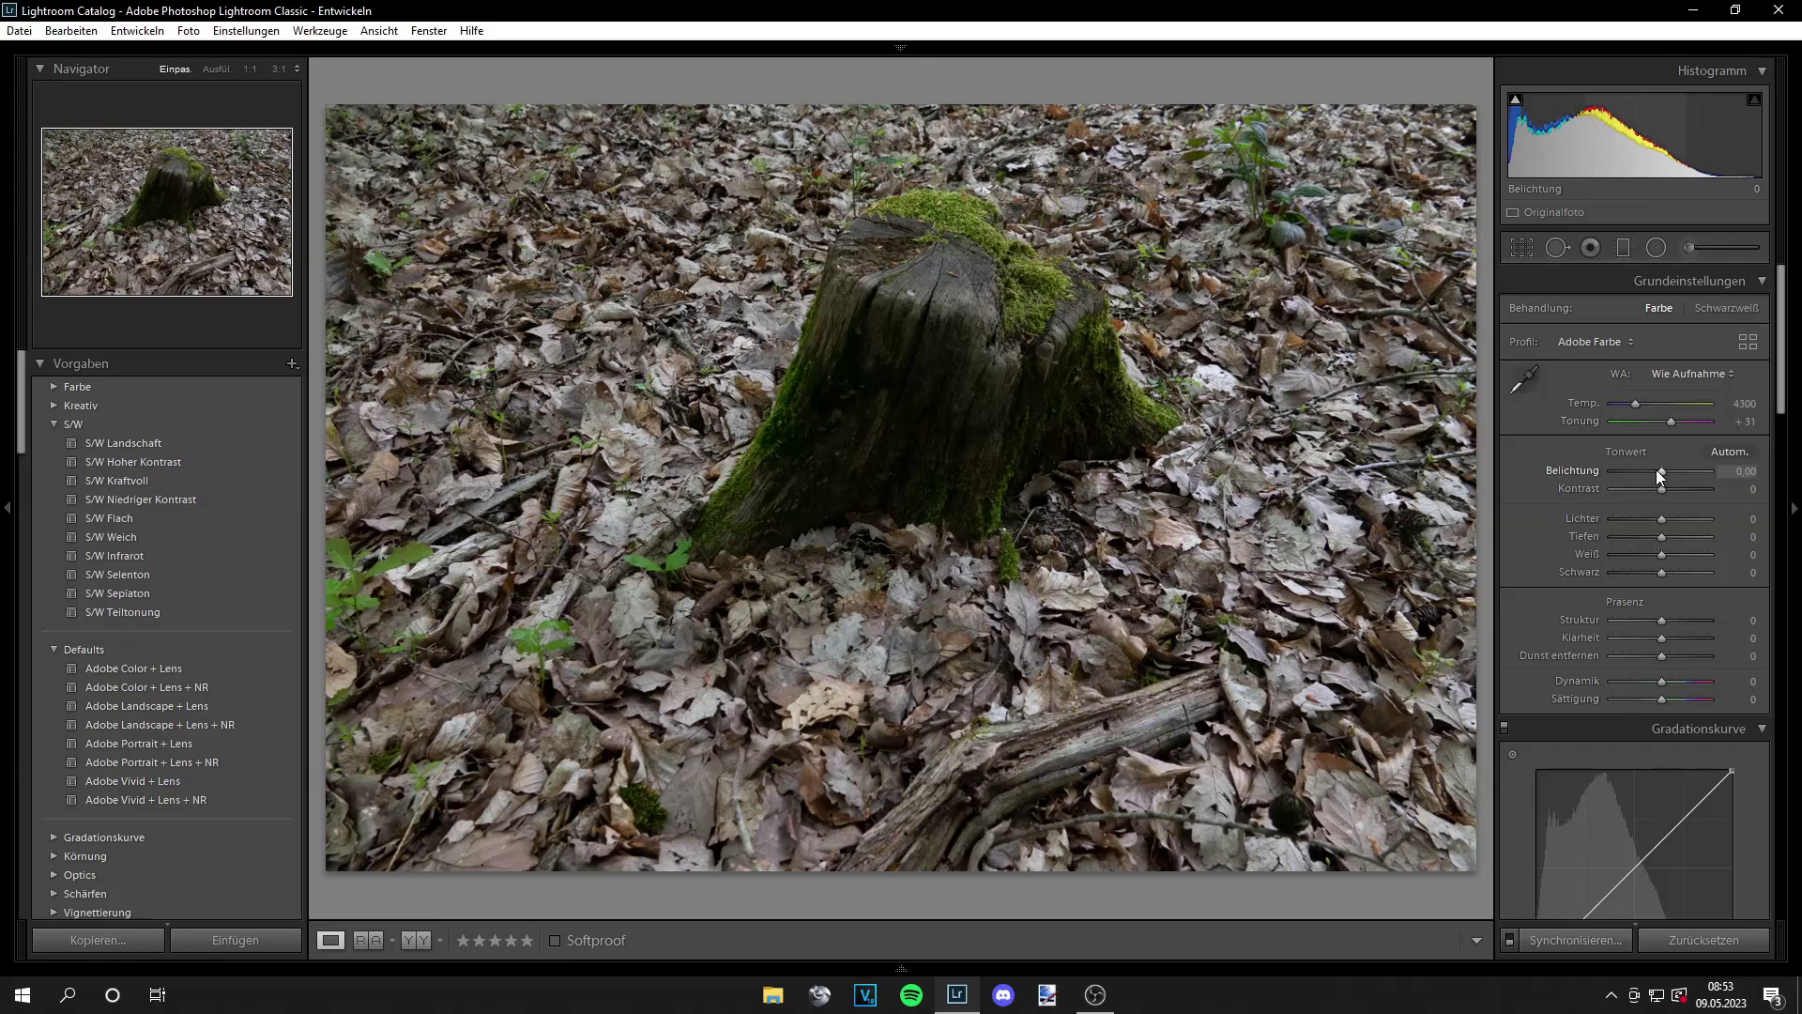
Raise exposure to +0.44, then set contrast −100, shadows +75, whites −50, blacks +18
left_click_drag(1655, 469, 1596, 488)
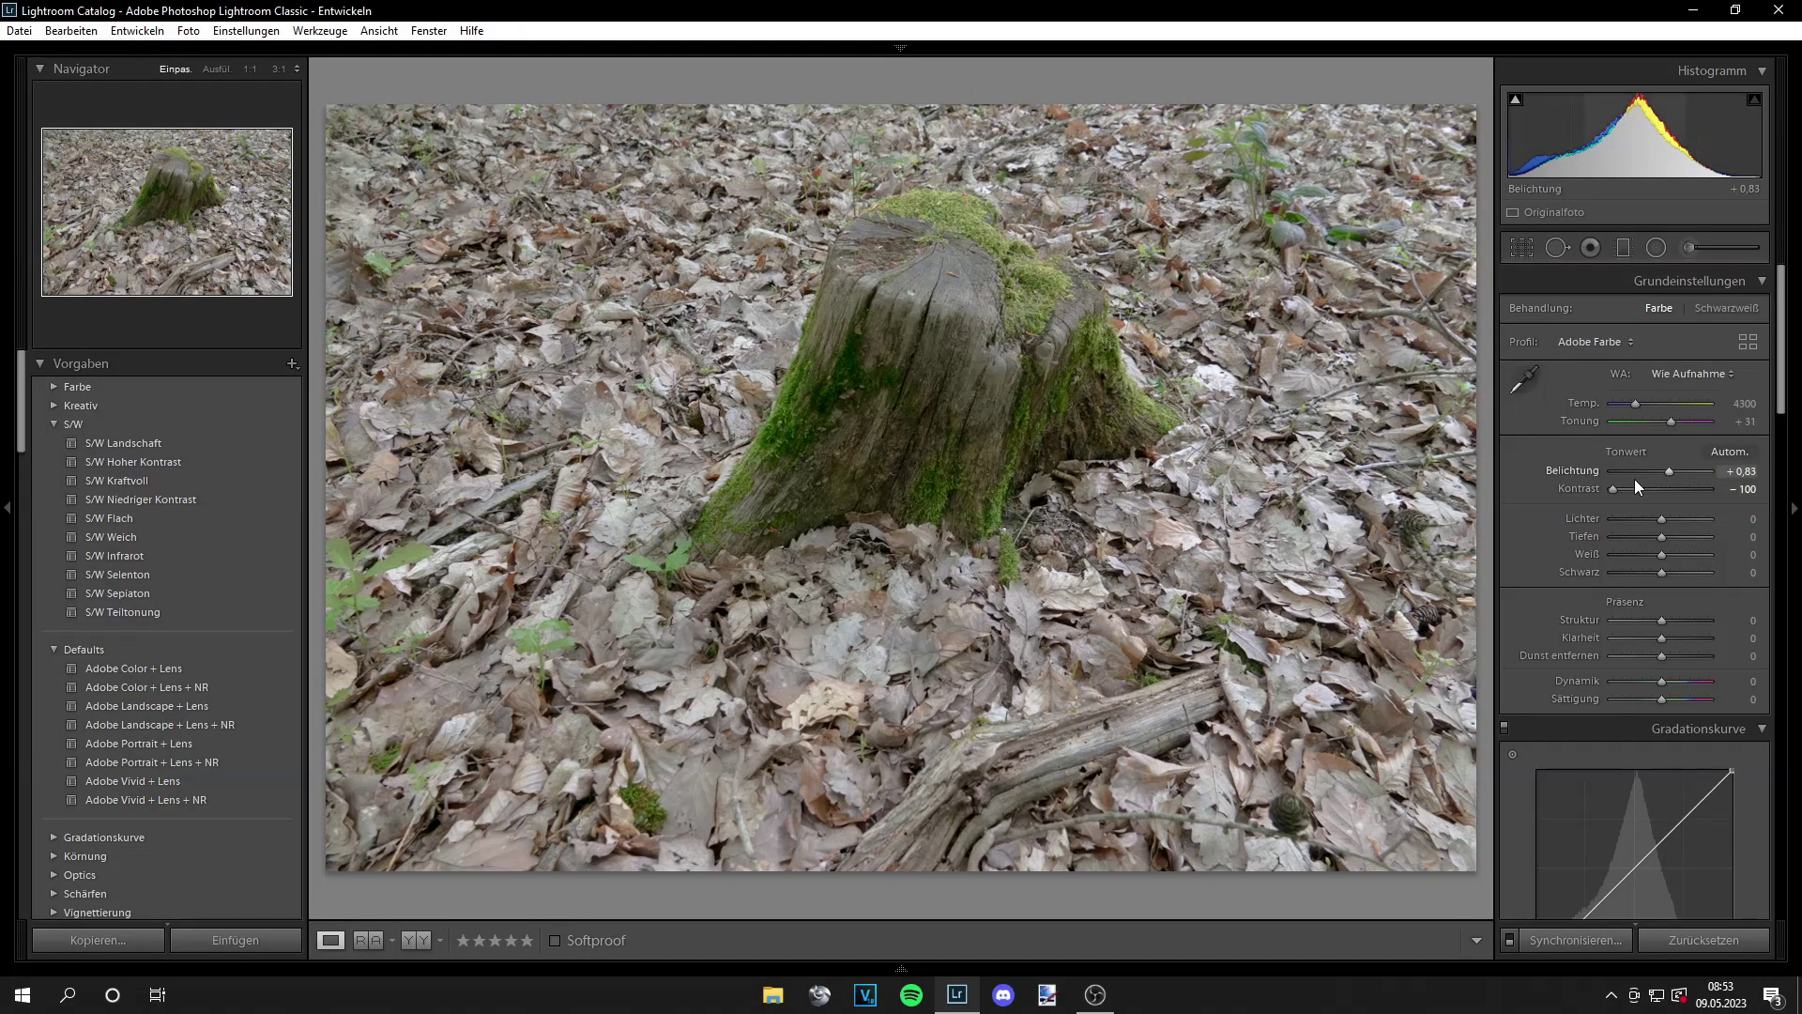
key("ctrl+u")
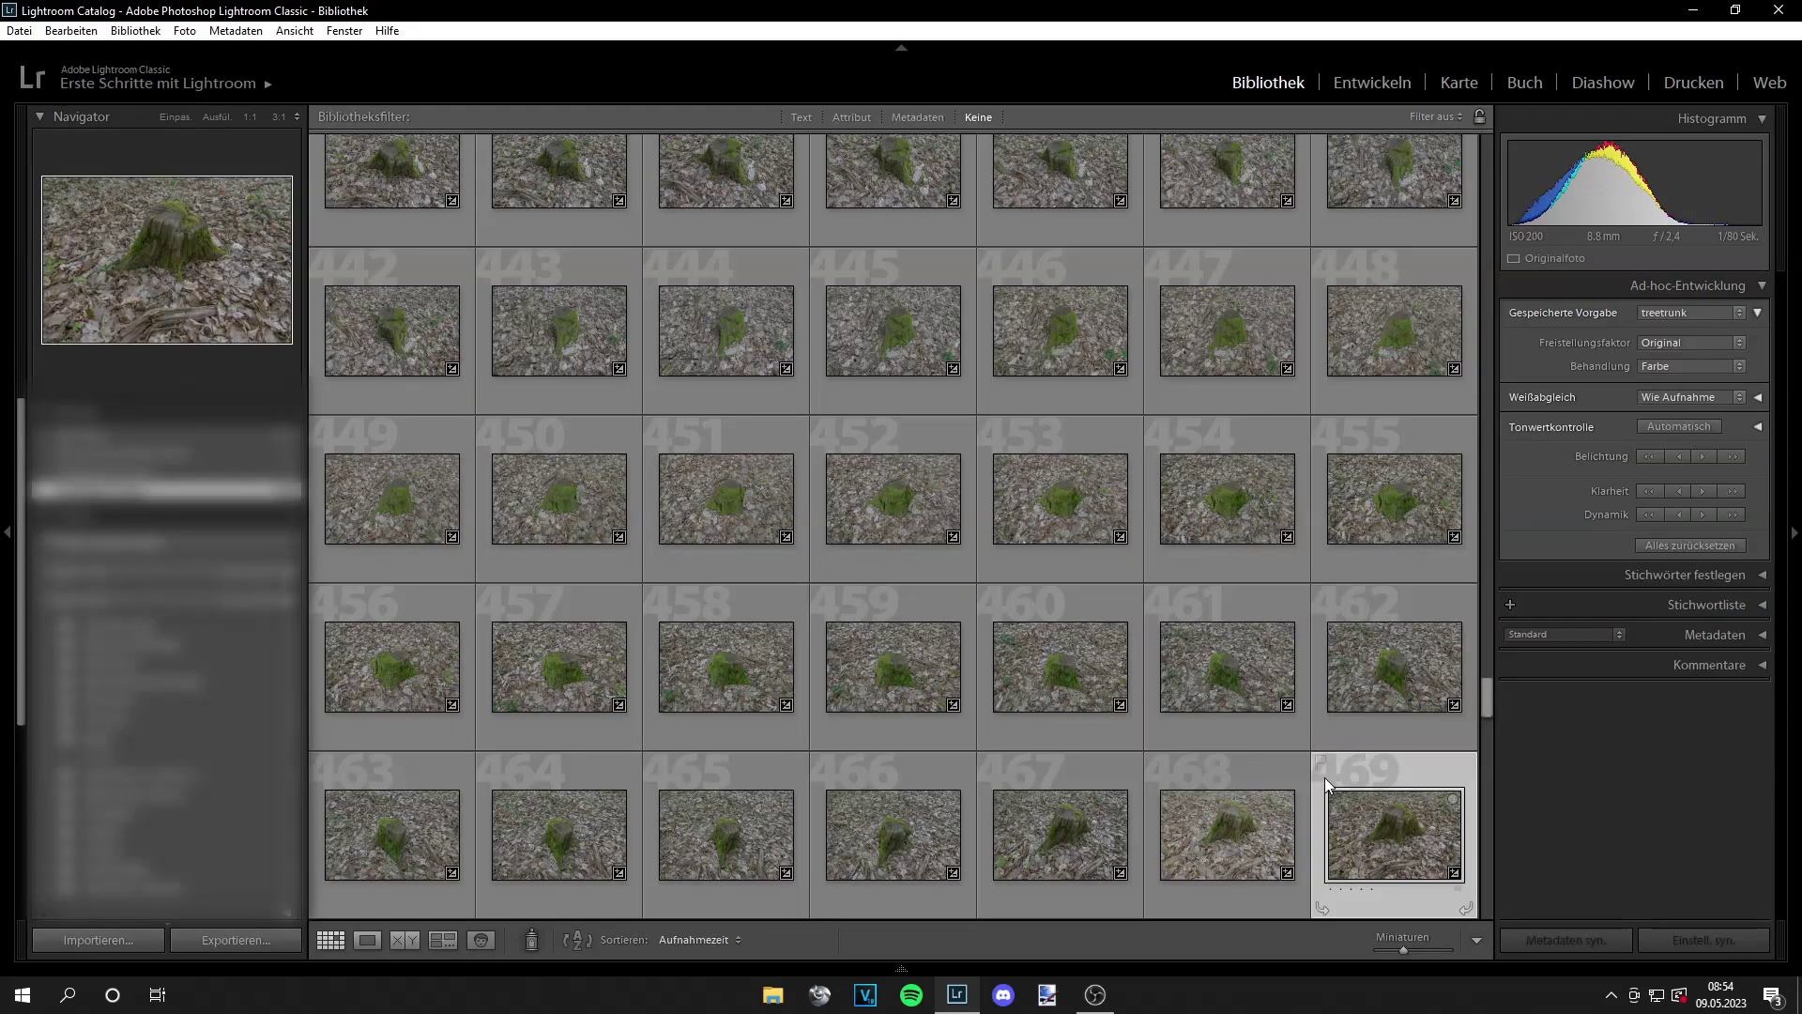
Shift-select stump photos 435 through 469 in the Library grid
left_click(442, 221, "shift")
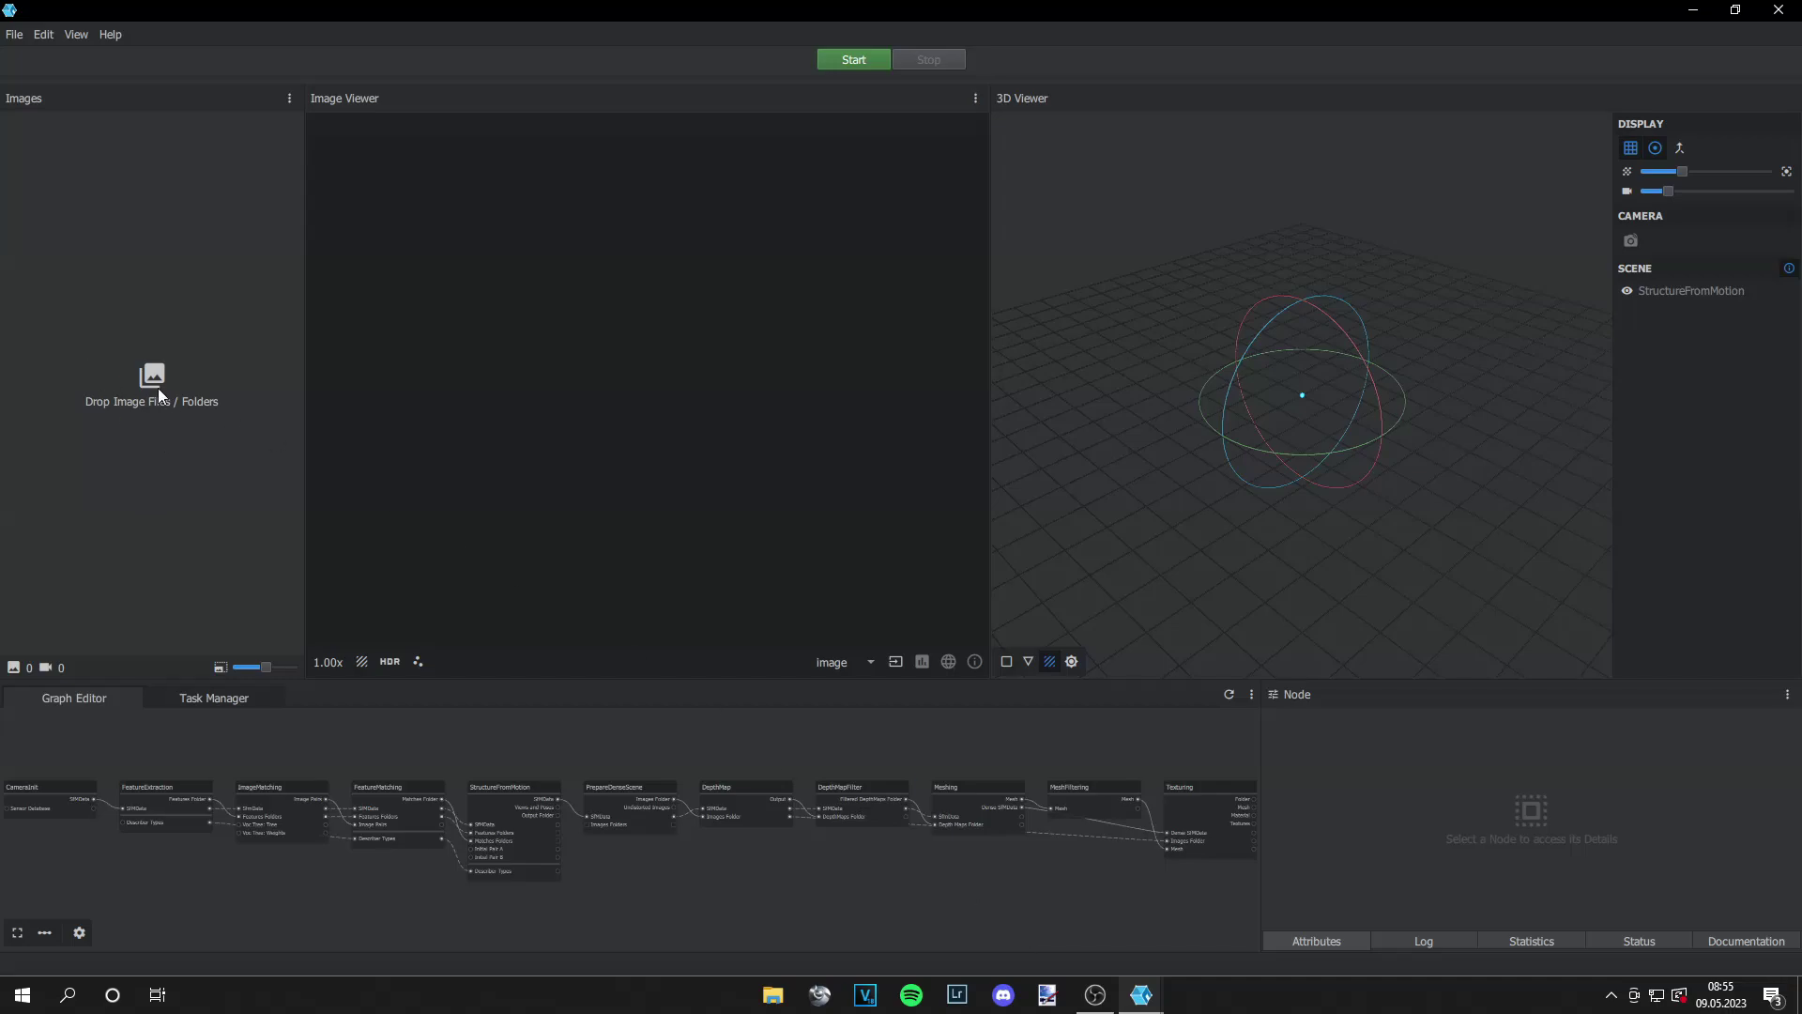
Import the TreeTrunk photo folder into the Images panel and bring the meshing nodes into view
left_click_drag(102, 415, 167, 366)
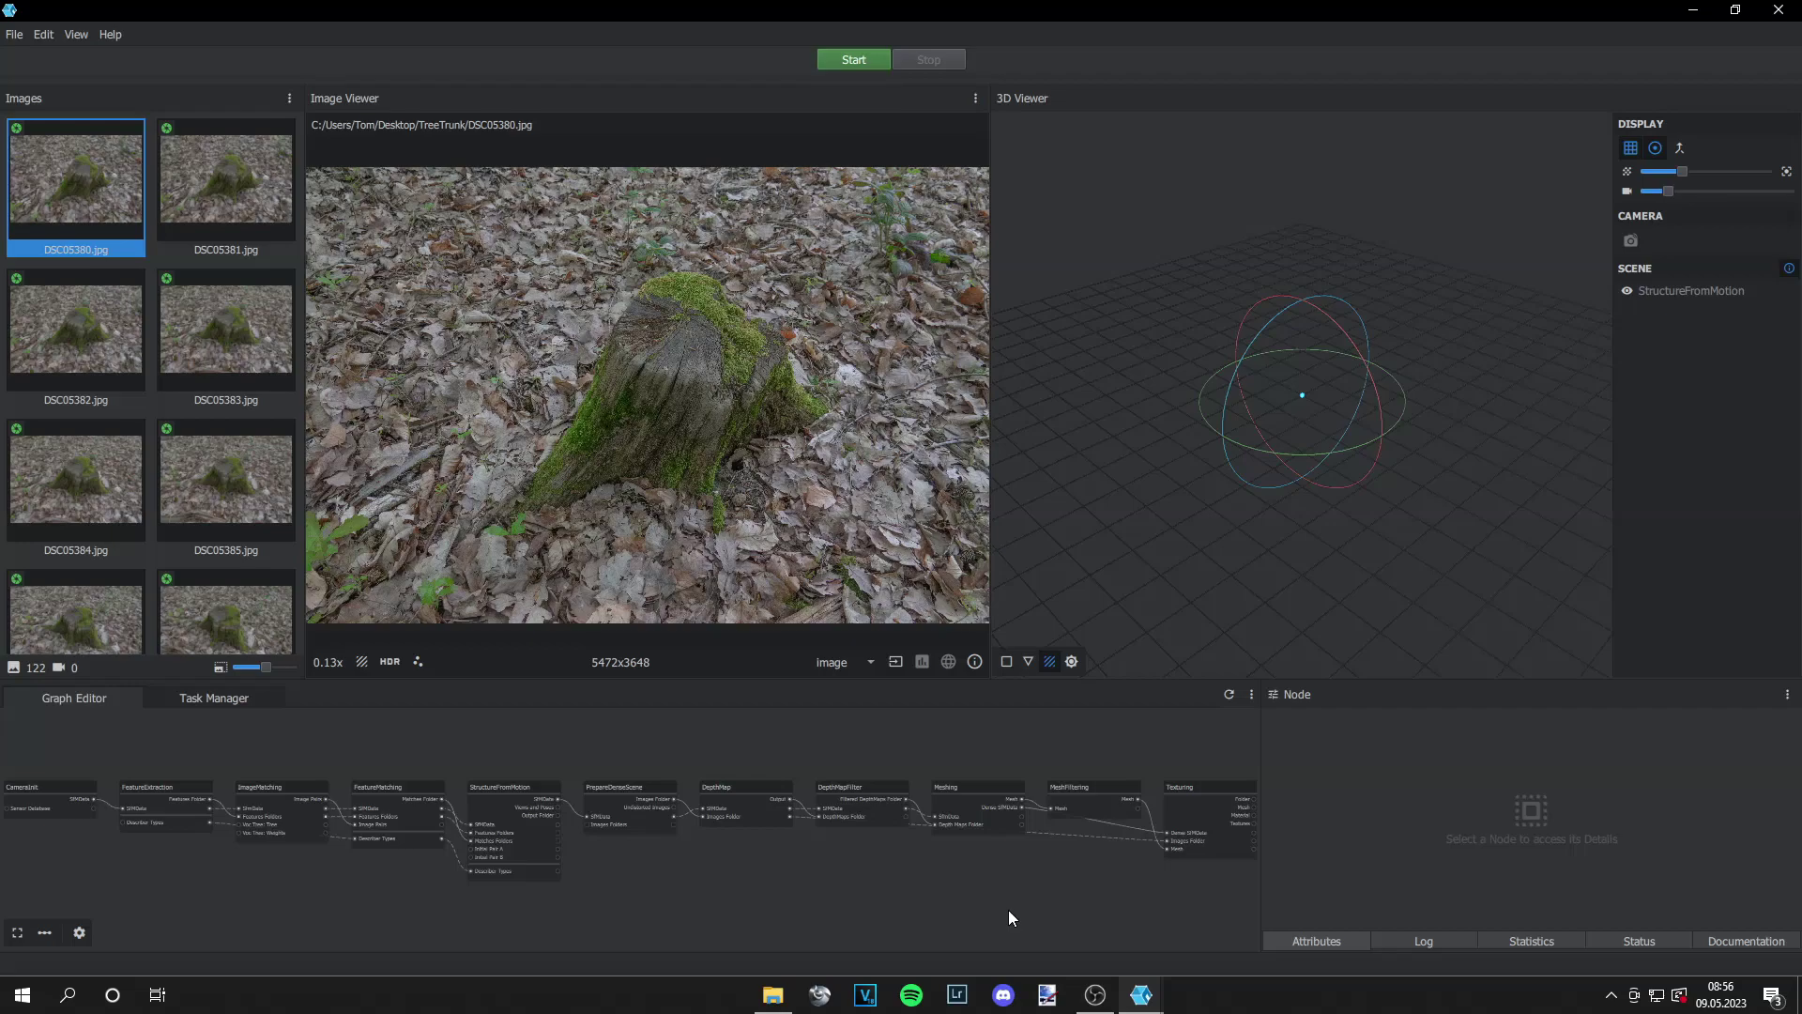
scroll(965, 898, "up", 3)
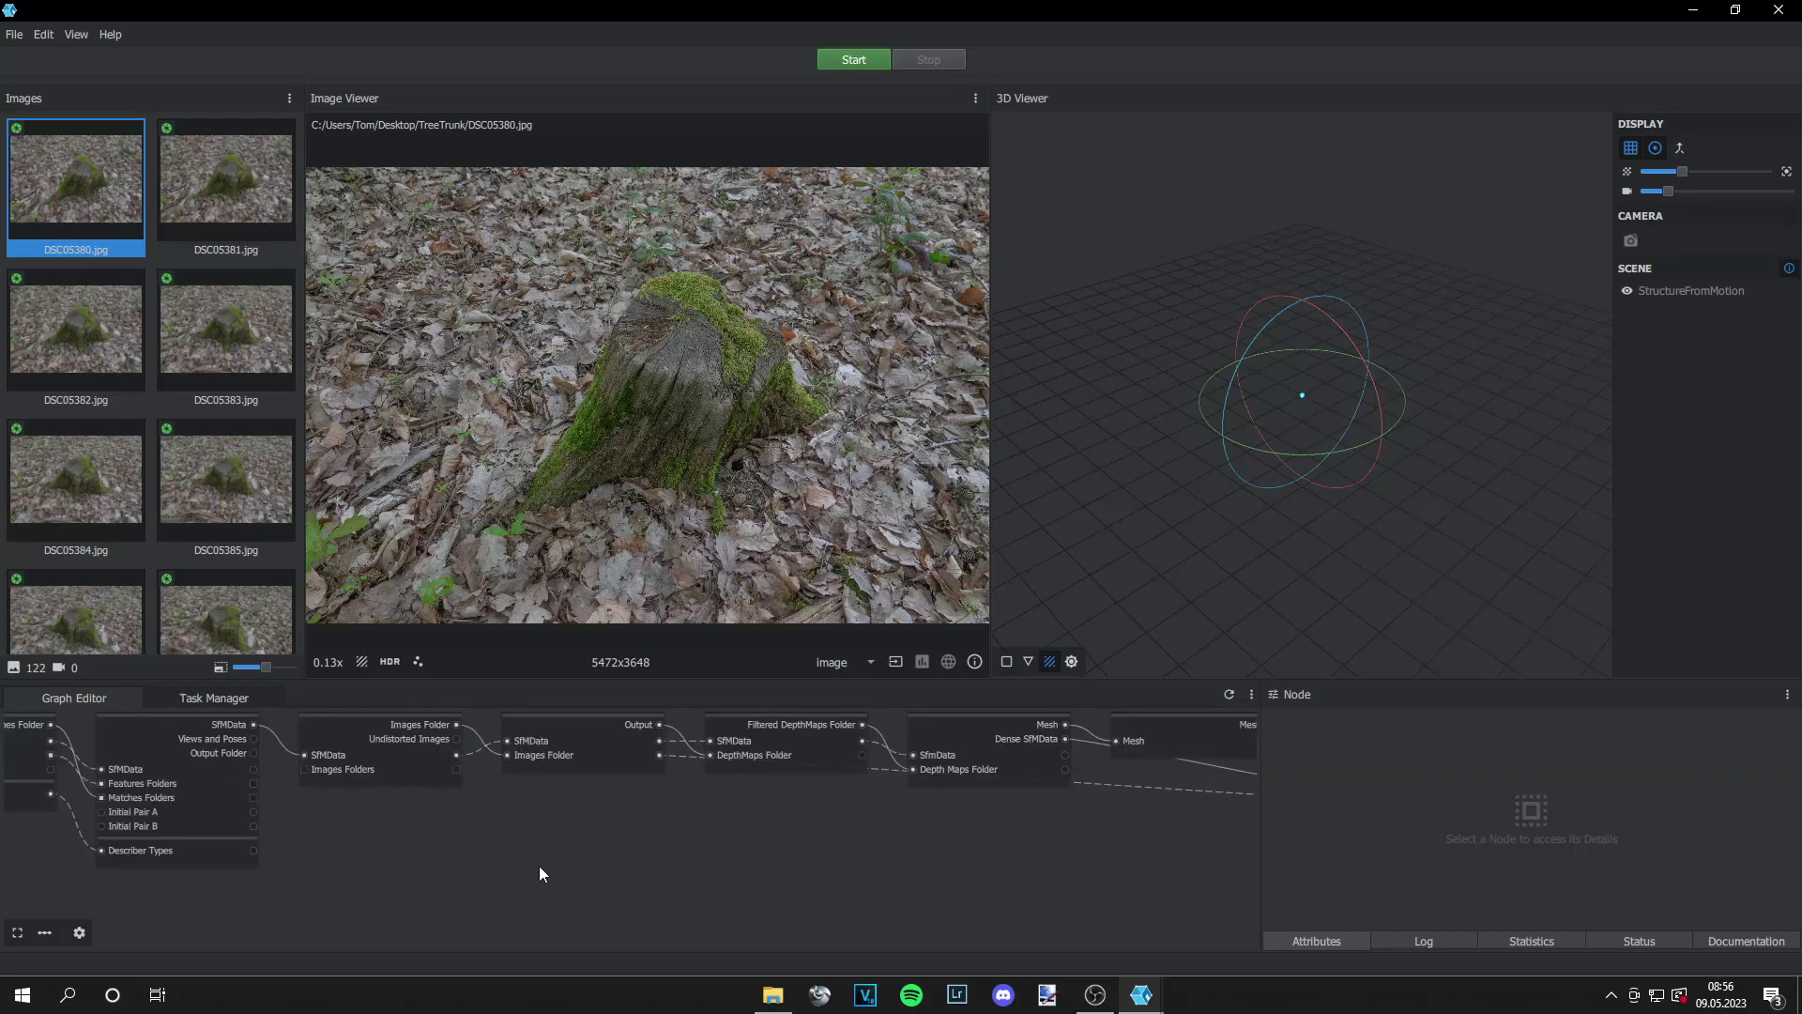
mouse_move(539, 865)
middle_mouse_down()
mouse_move(766, 876)
mouse_move(565, 831)
mouse_move(466, 854)
middle_mouse_up()
scroll(662, 865, "down", 3)
middle_click_drag(844, 836, 628, 837)
middle_click_drag(751, 832, 604, 848)
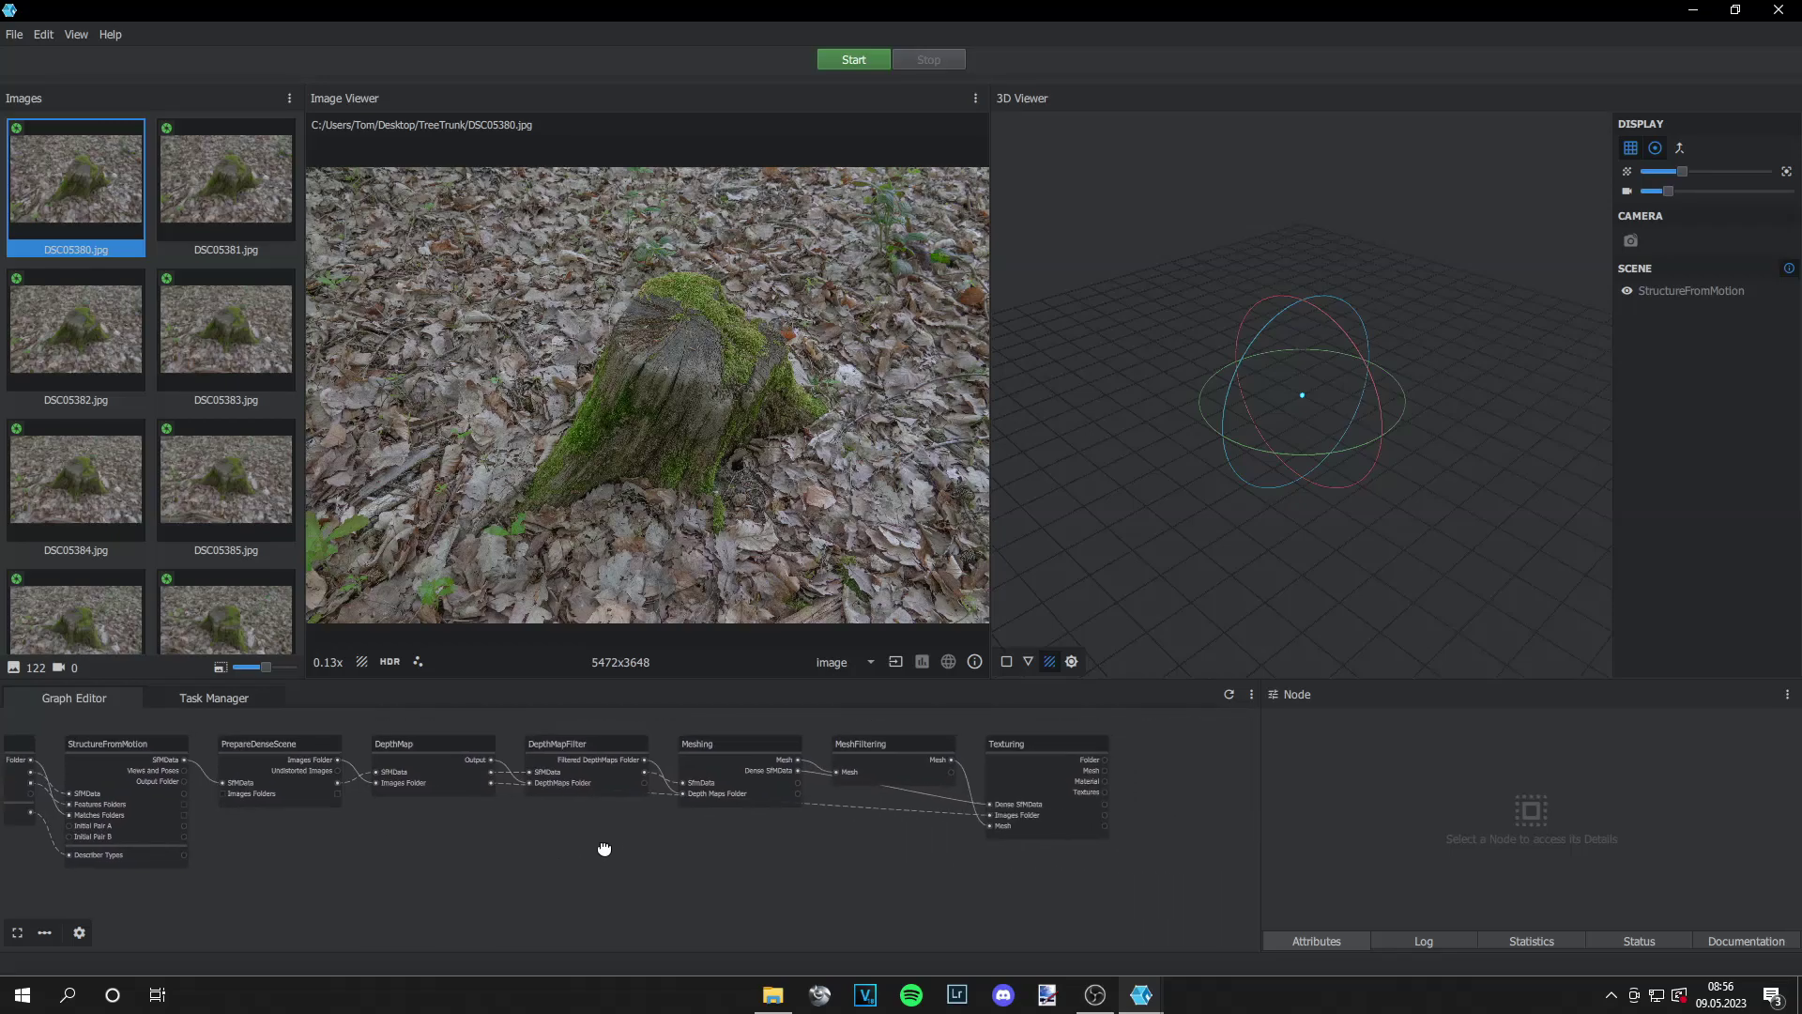
scroll(907, 844, "up", 1)
Inspect the Texturing node's texture size choices, then frame the whole pipeline
left_click(1072, 749)
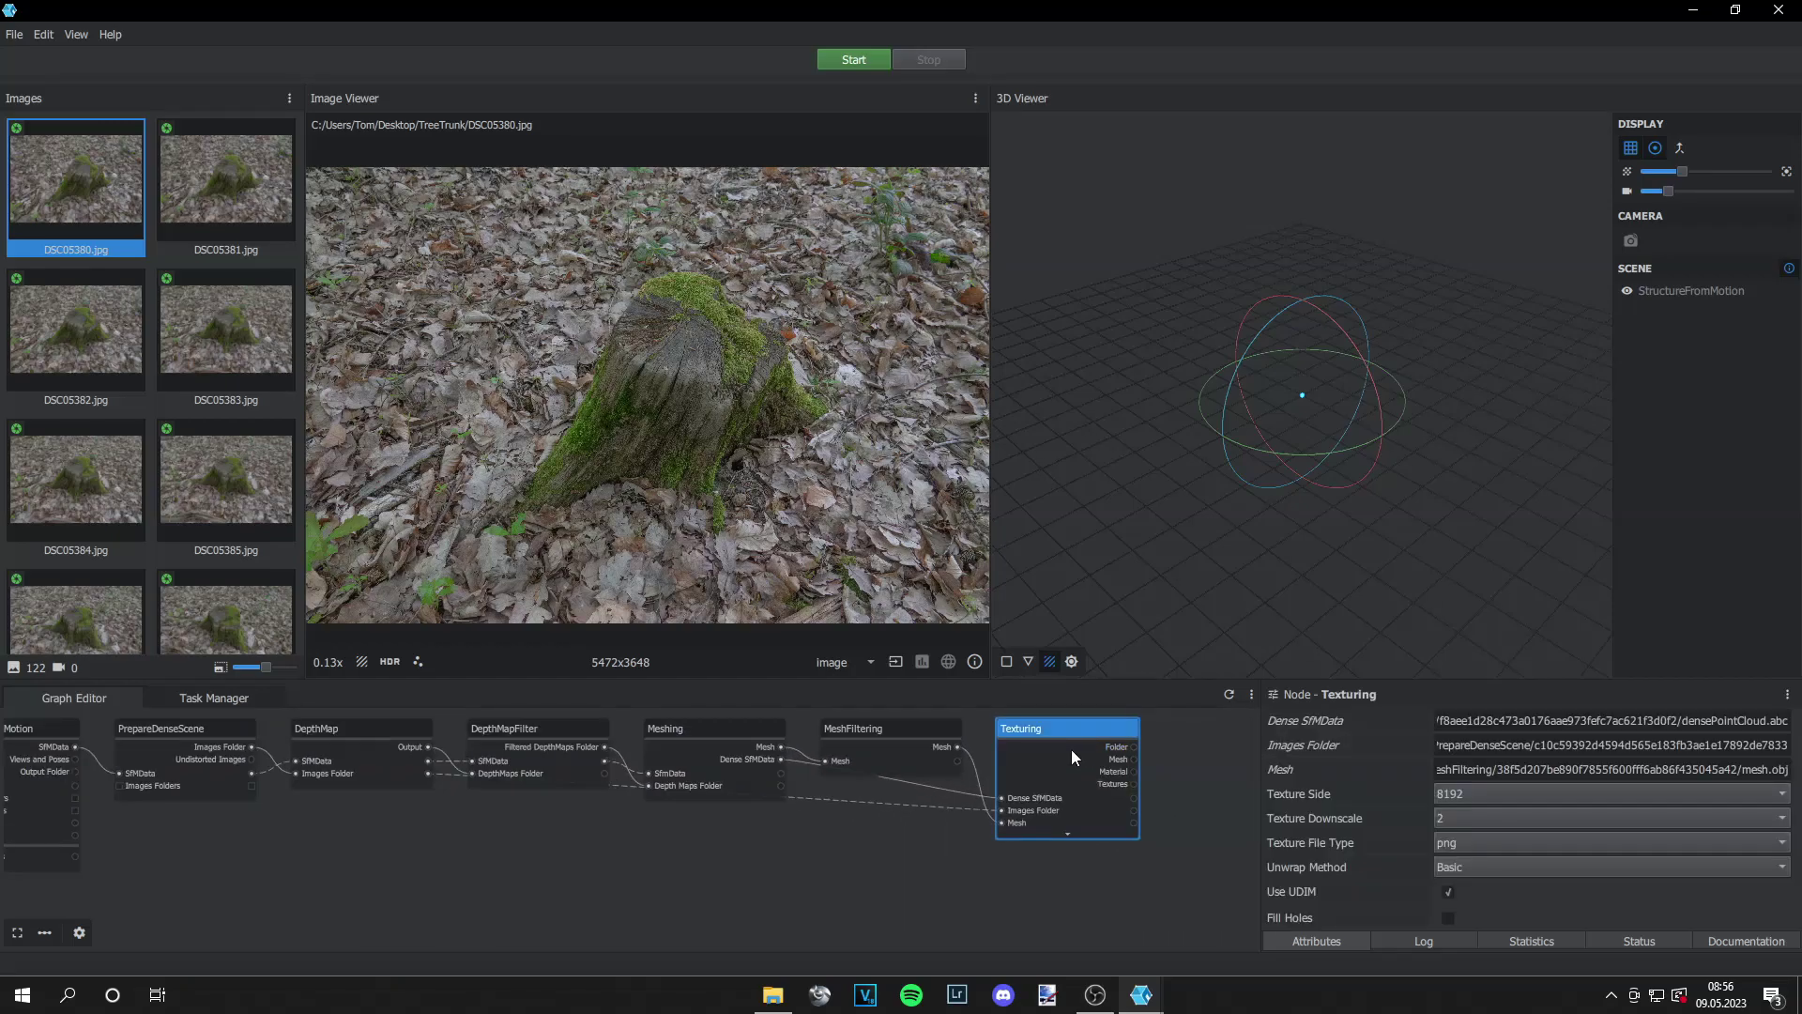
left_click(1457, 795)
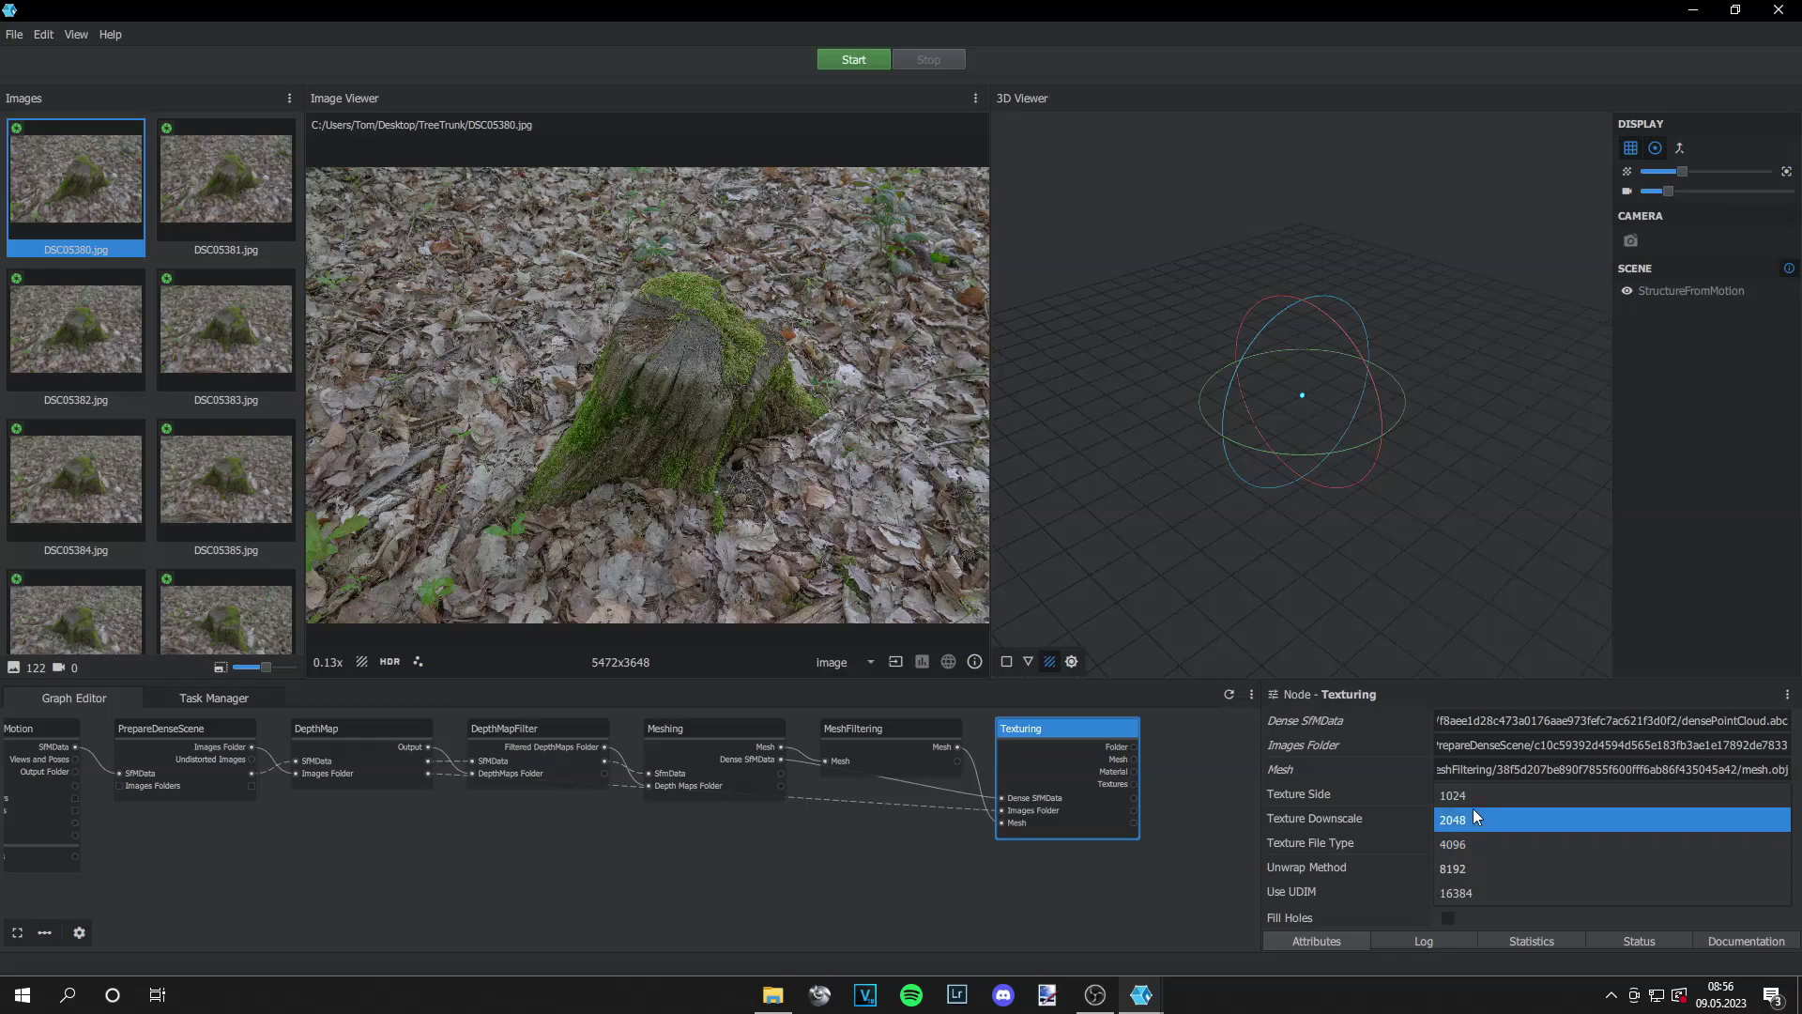
left_click(1196, 855)
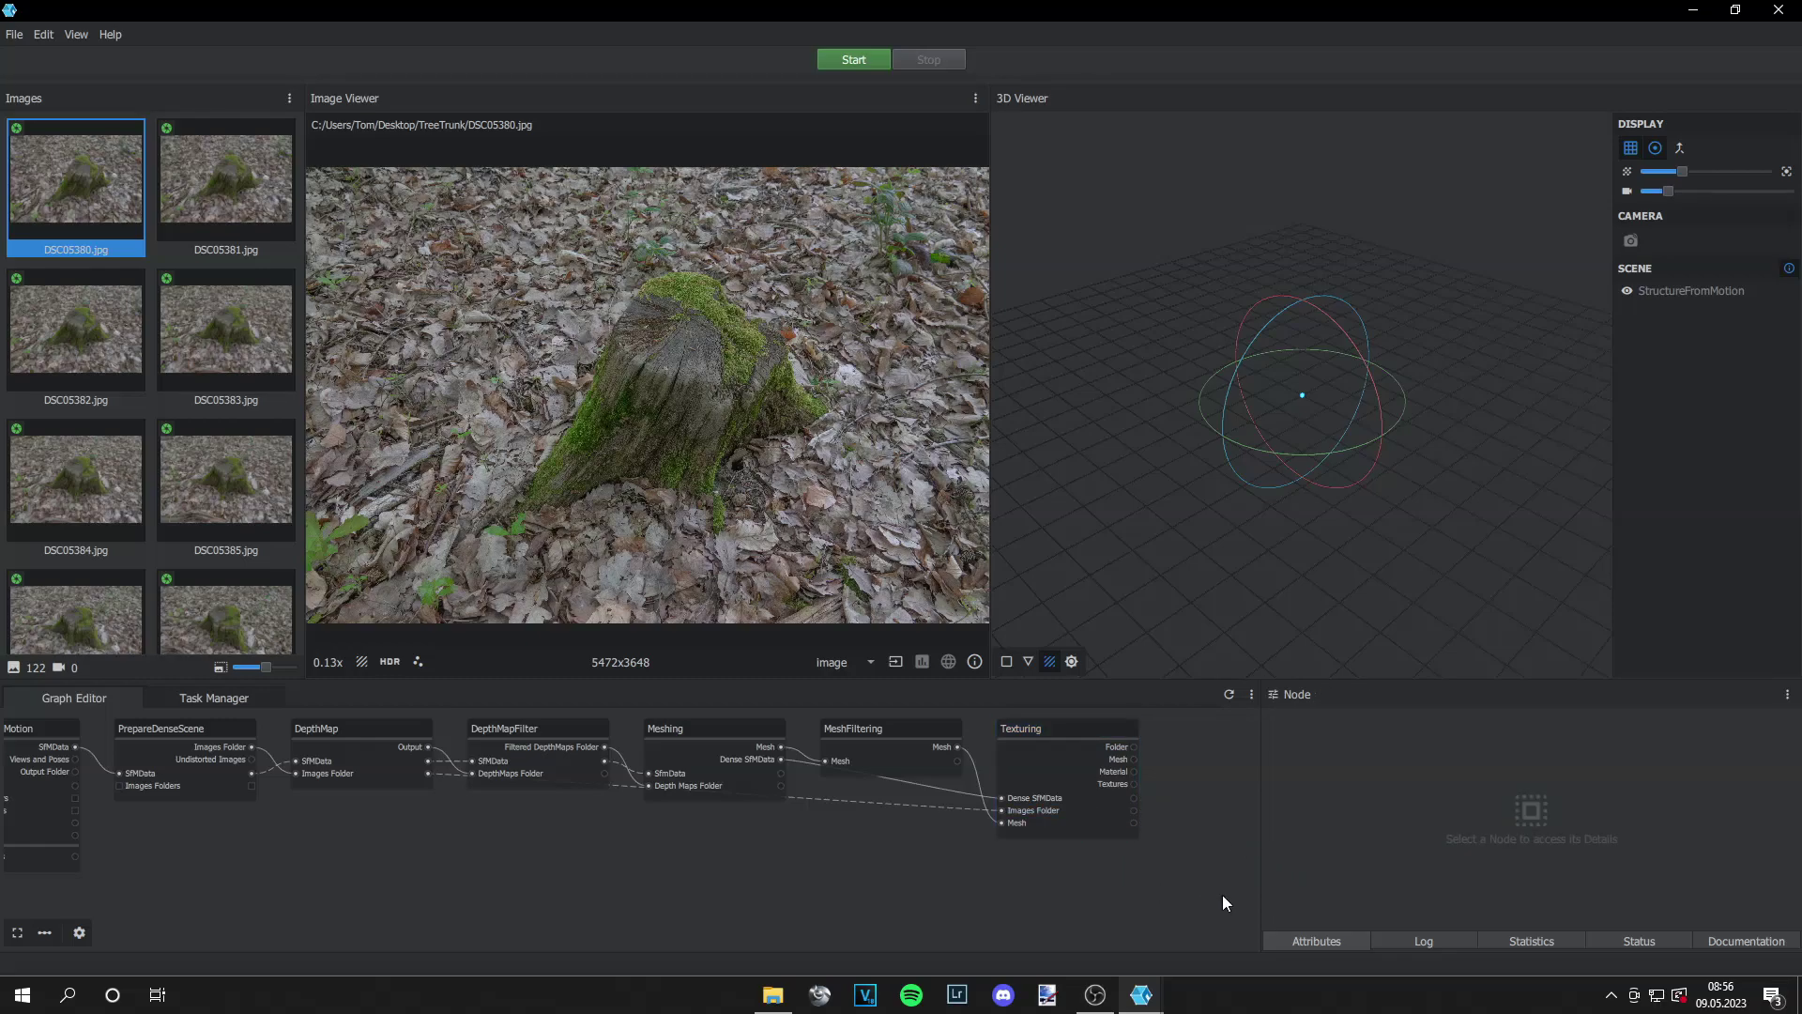
scroll(1089, 892, "down", 2)
scroll(938, 887, "down", 1)
middle_click_drag(824, 882, 977, 878)
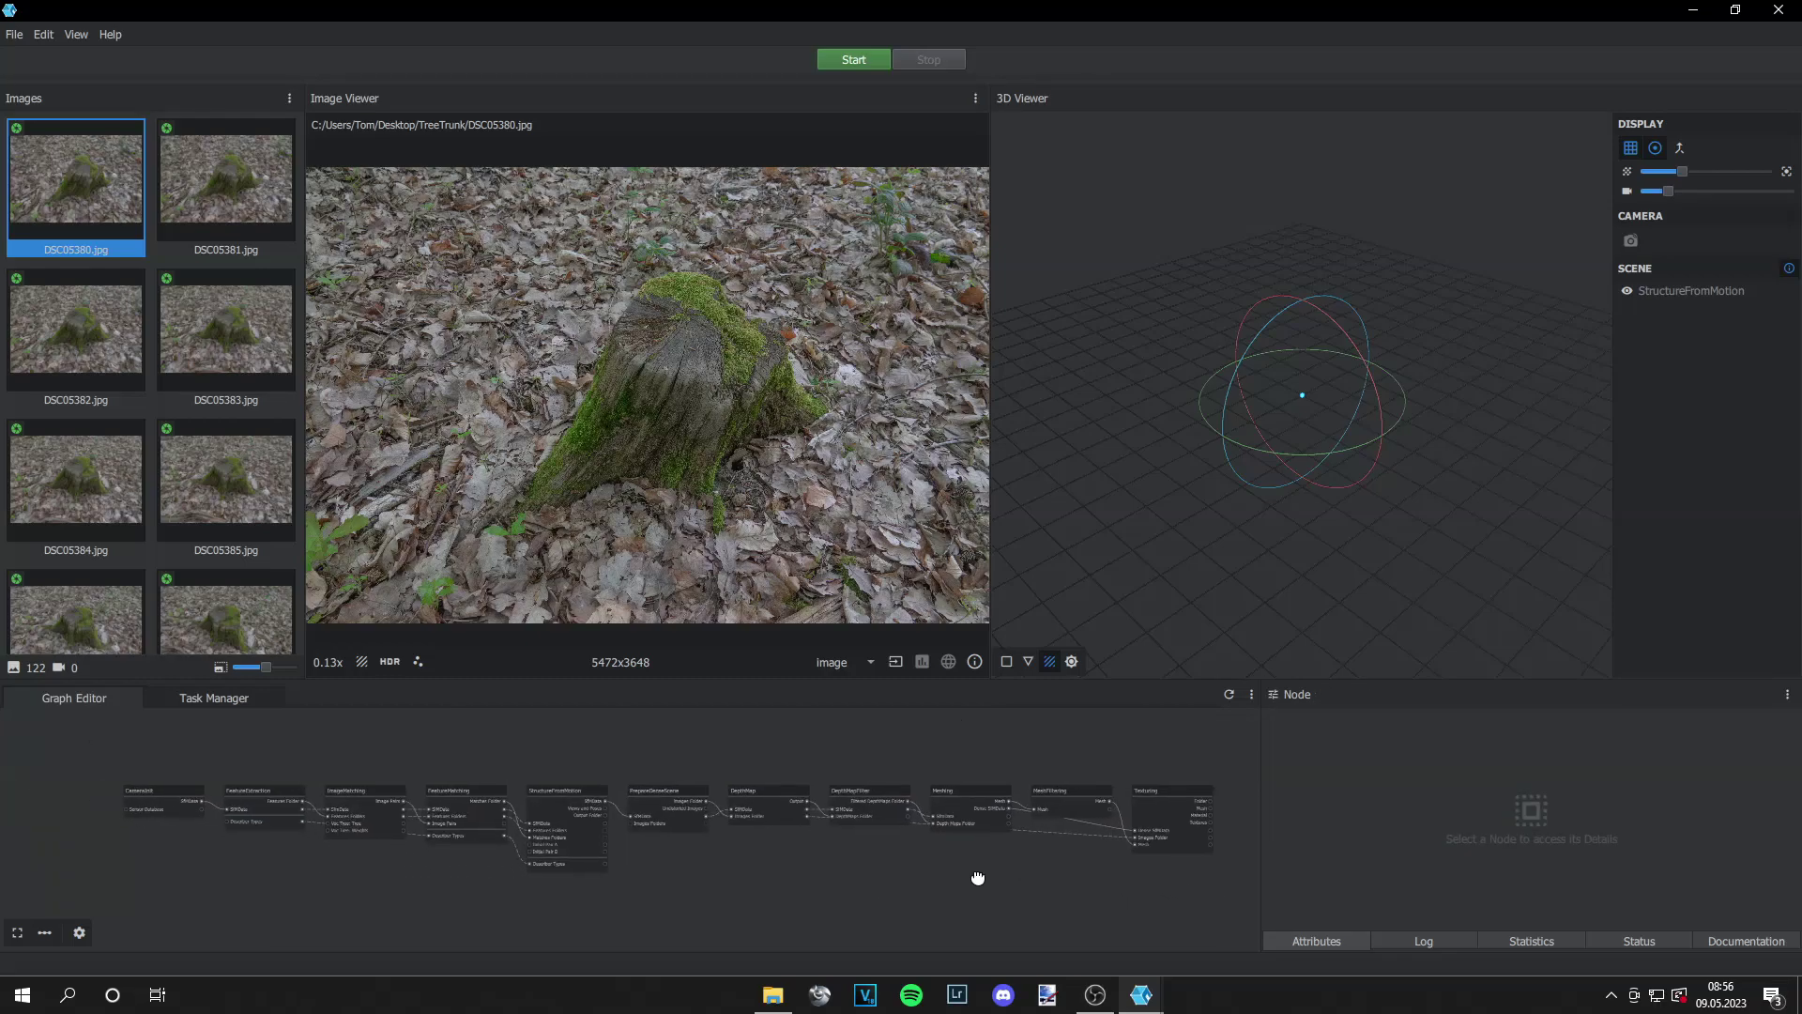
scroll(982, 879, "up", 1)
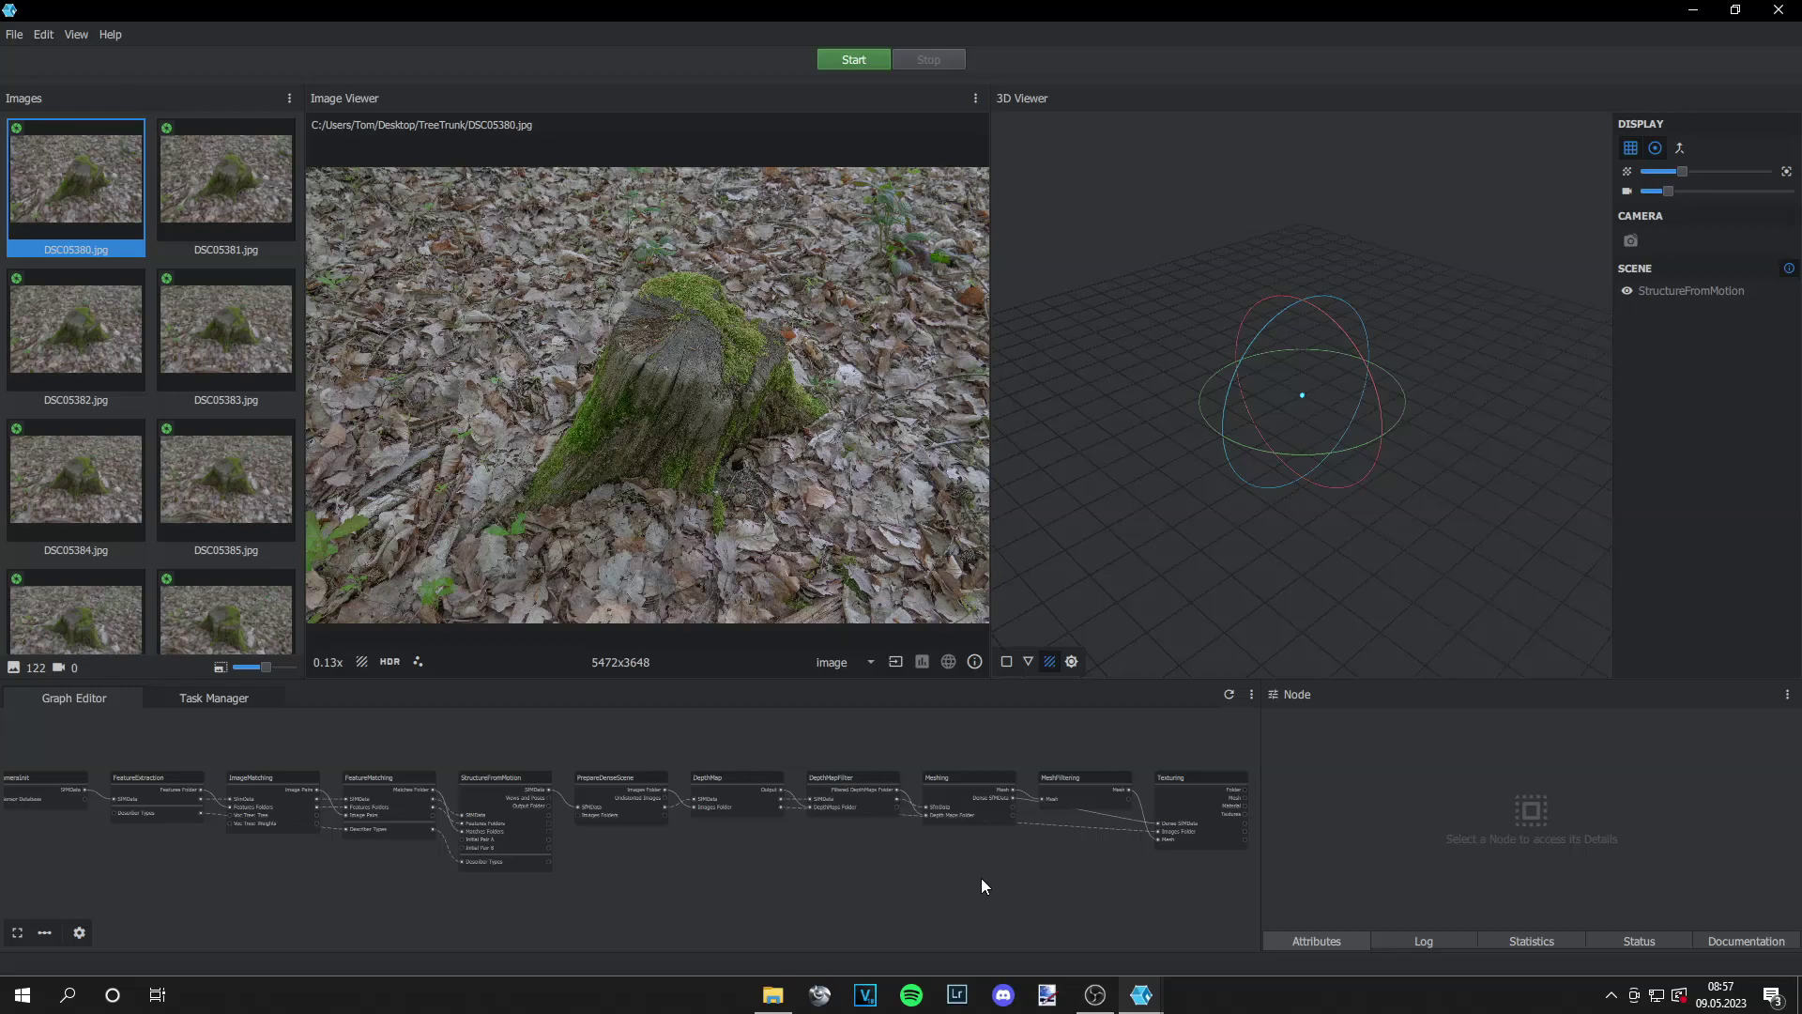
Start the Meshroom pipeline to compute the stump reconstruction
left_click(854, 59)
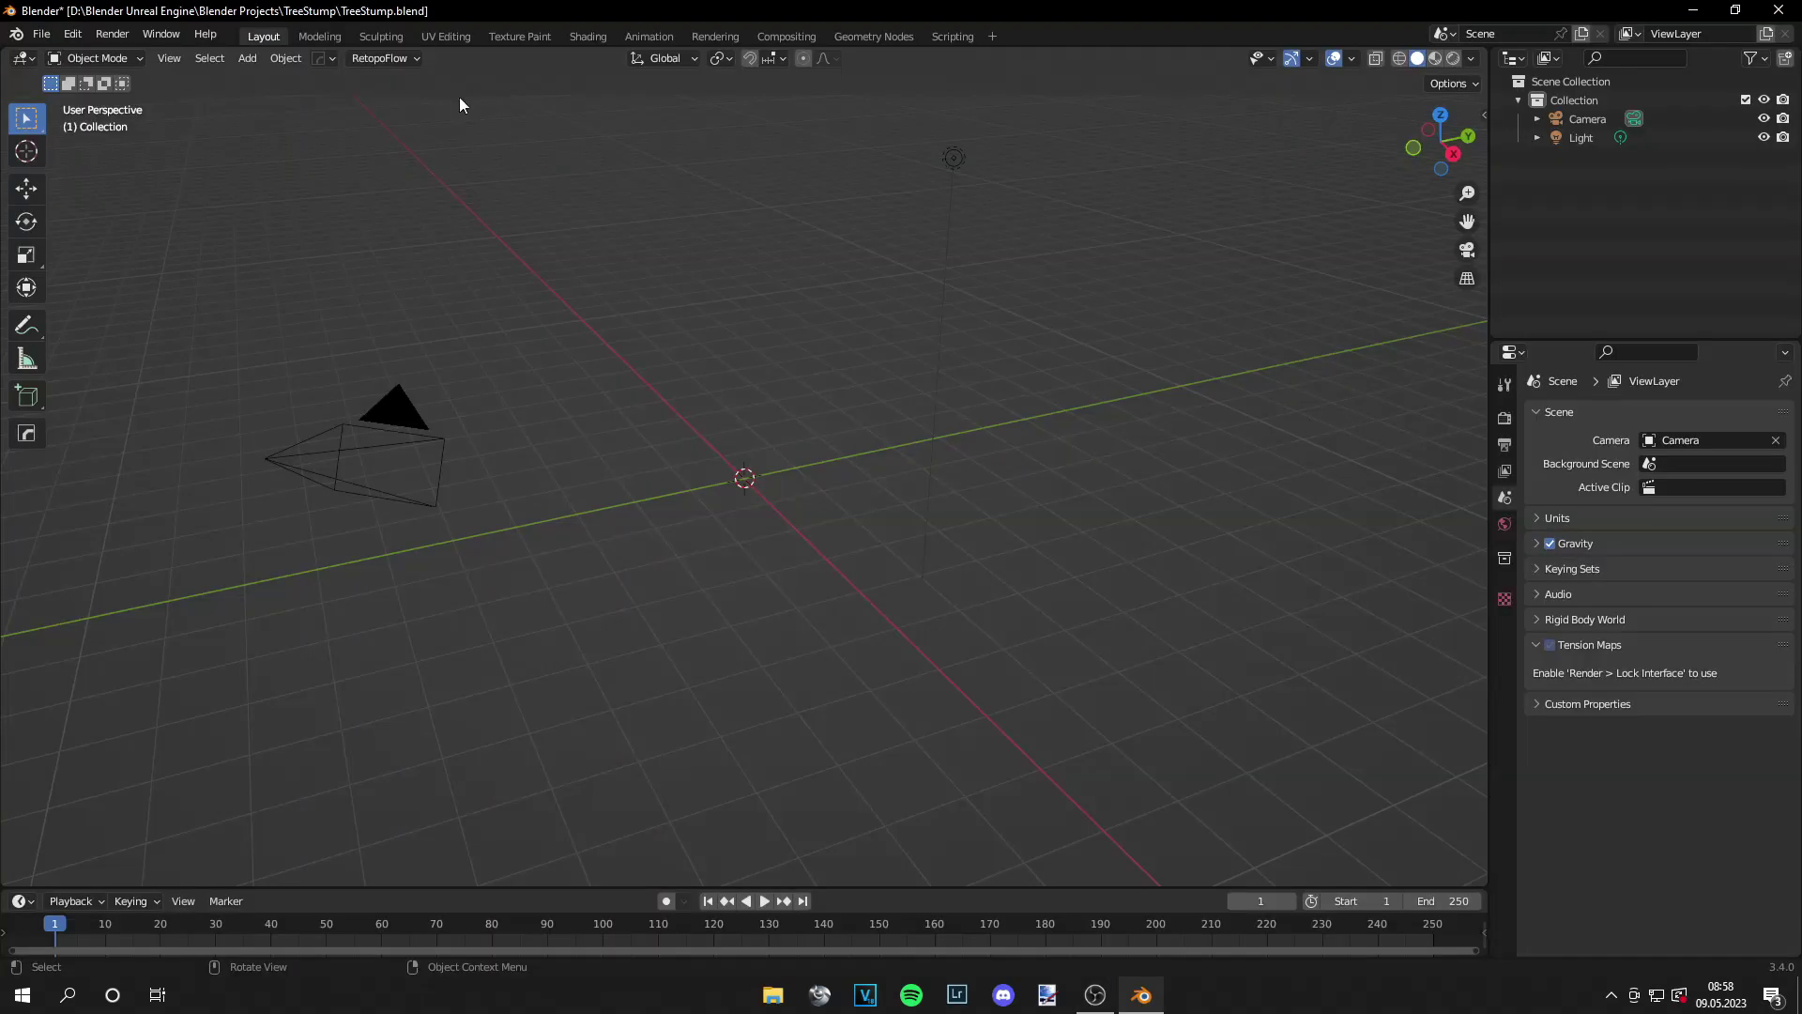
Import Meshroom's texturedMesh file through File > Import > Wavefront (.obj)
left_click(41, 34)
mouse_move(129, 302)
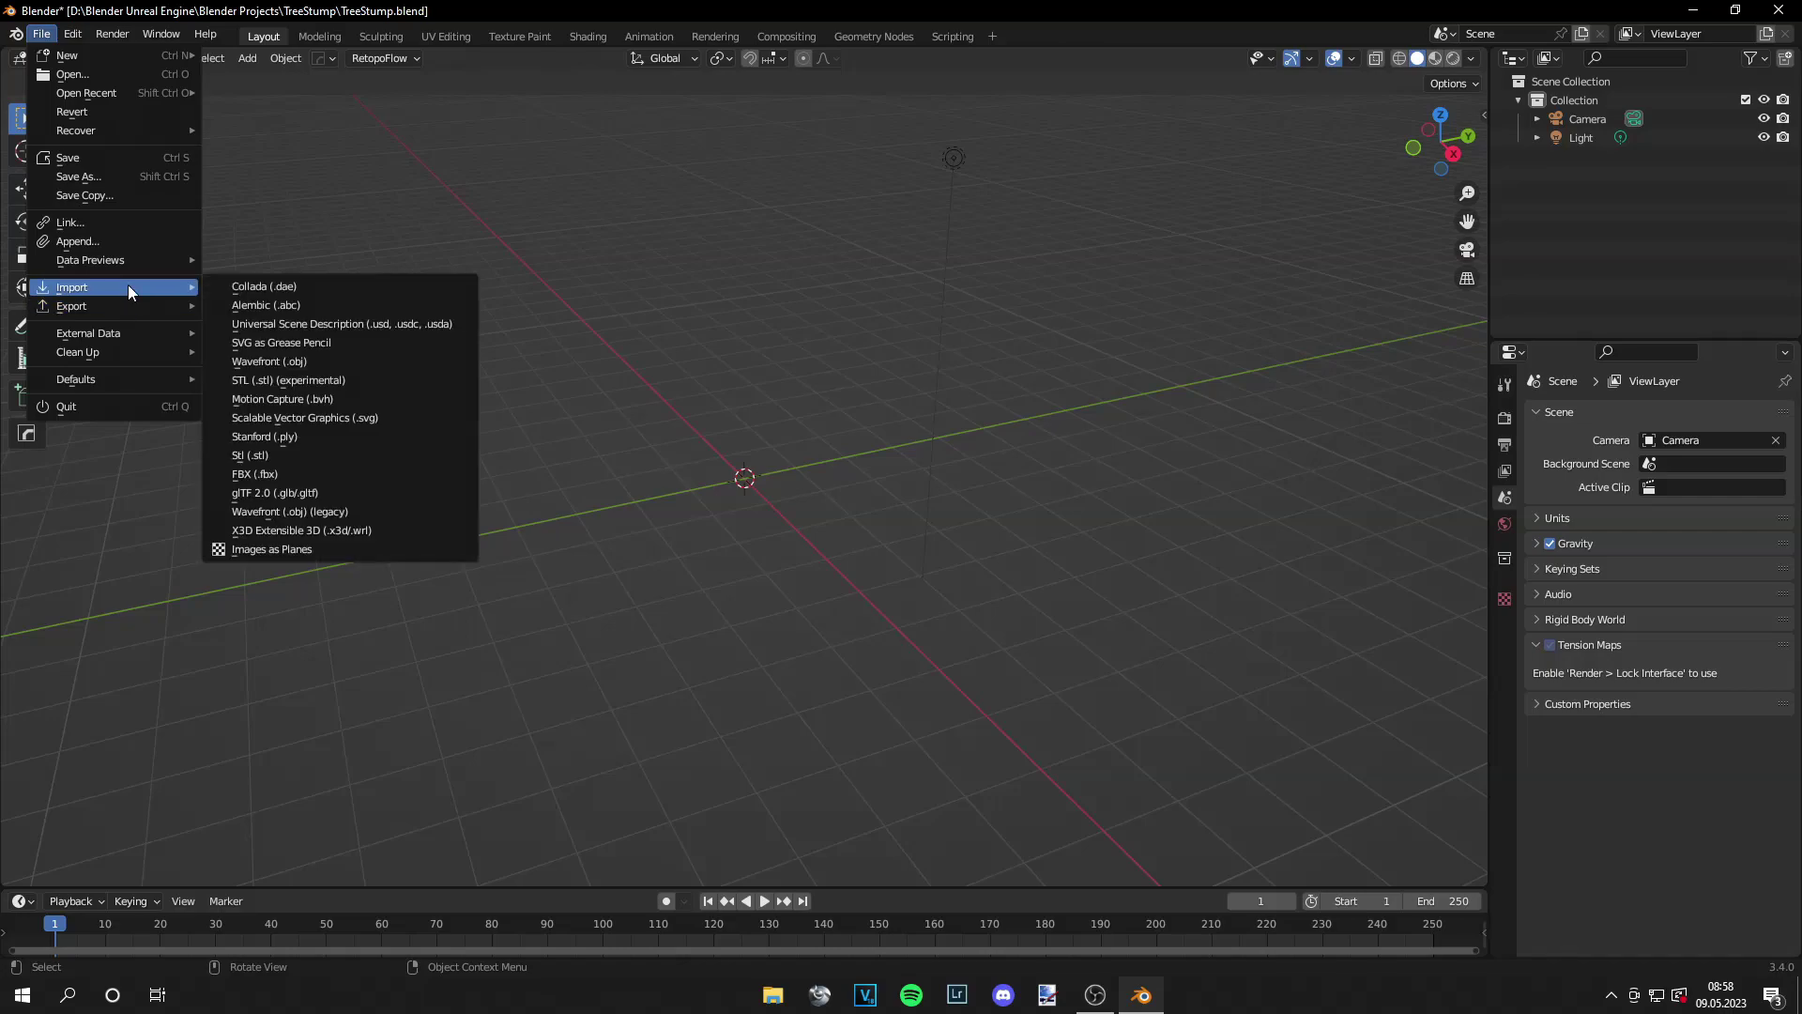
left_click(319, 364)
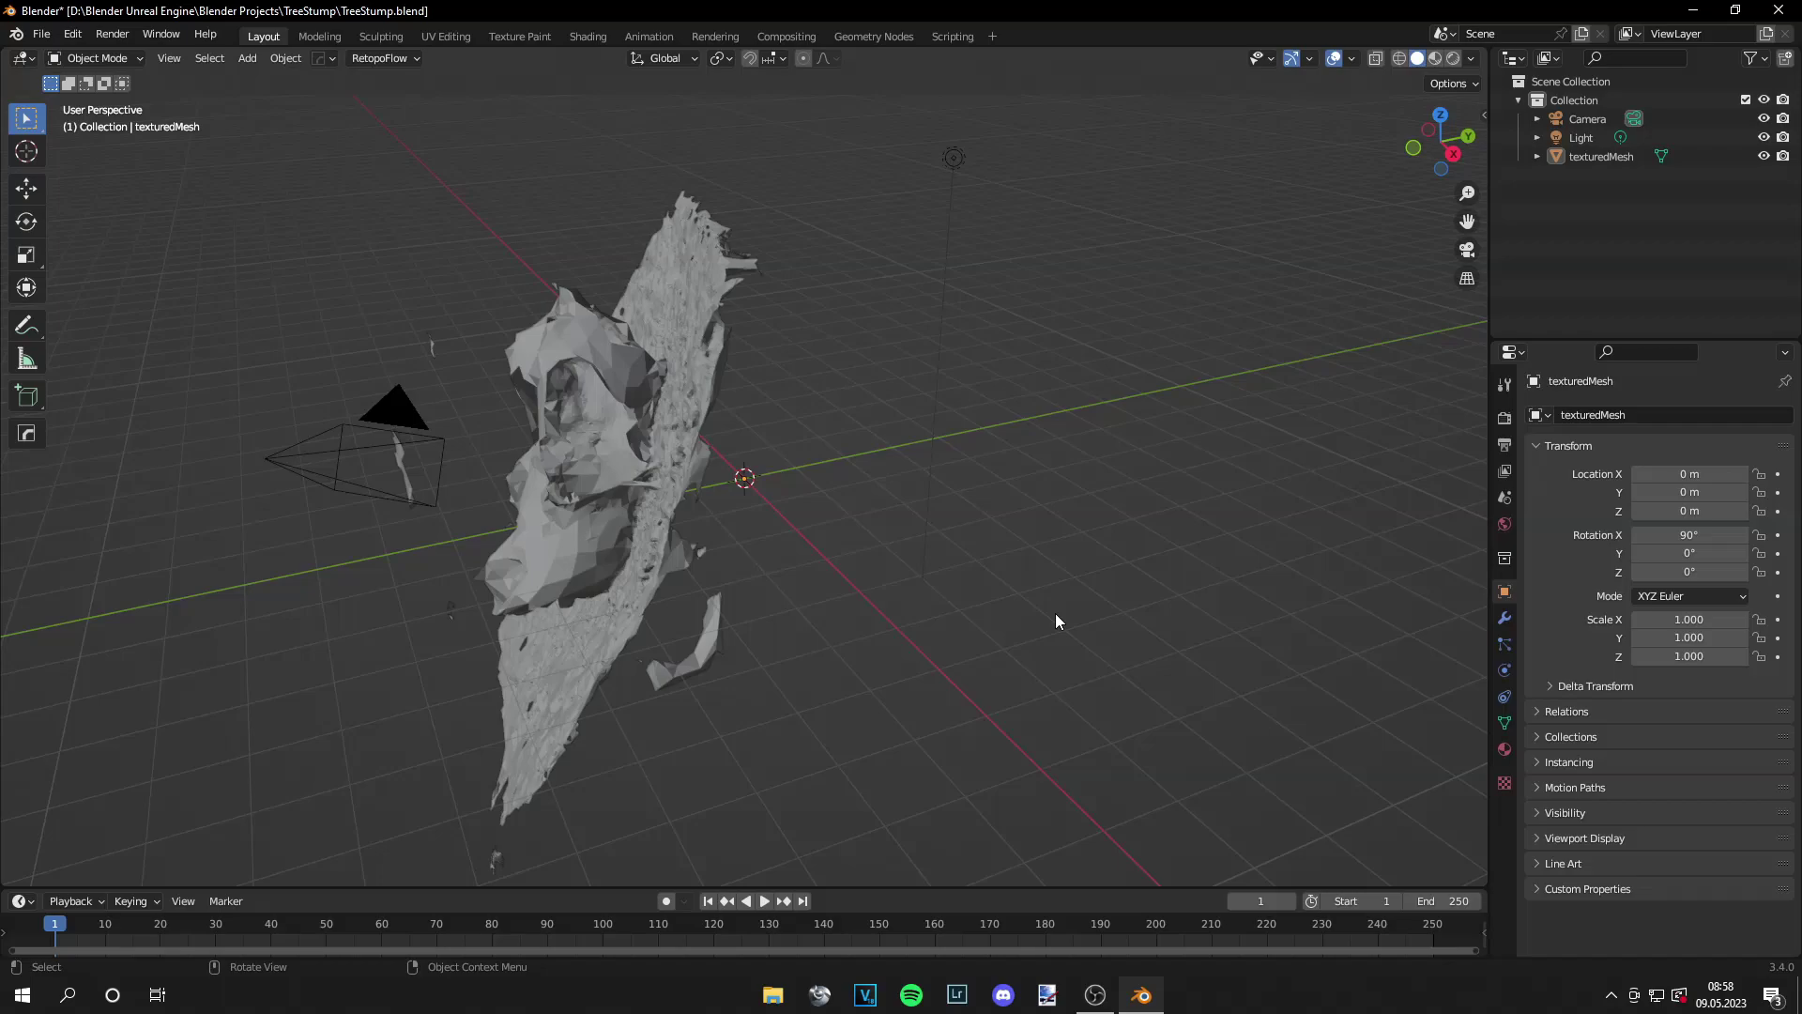
Rotate texturedMesh to 199° on X and raise it to Z 1.9597 m
middle_click_drag(1073, 606, 811, 544)
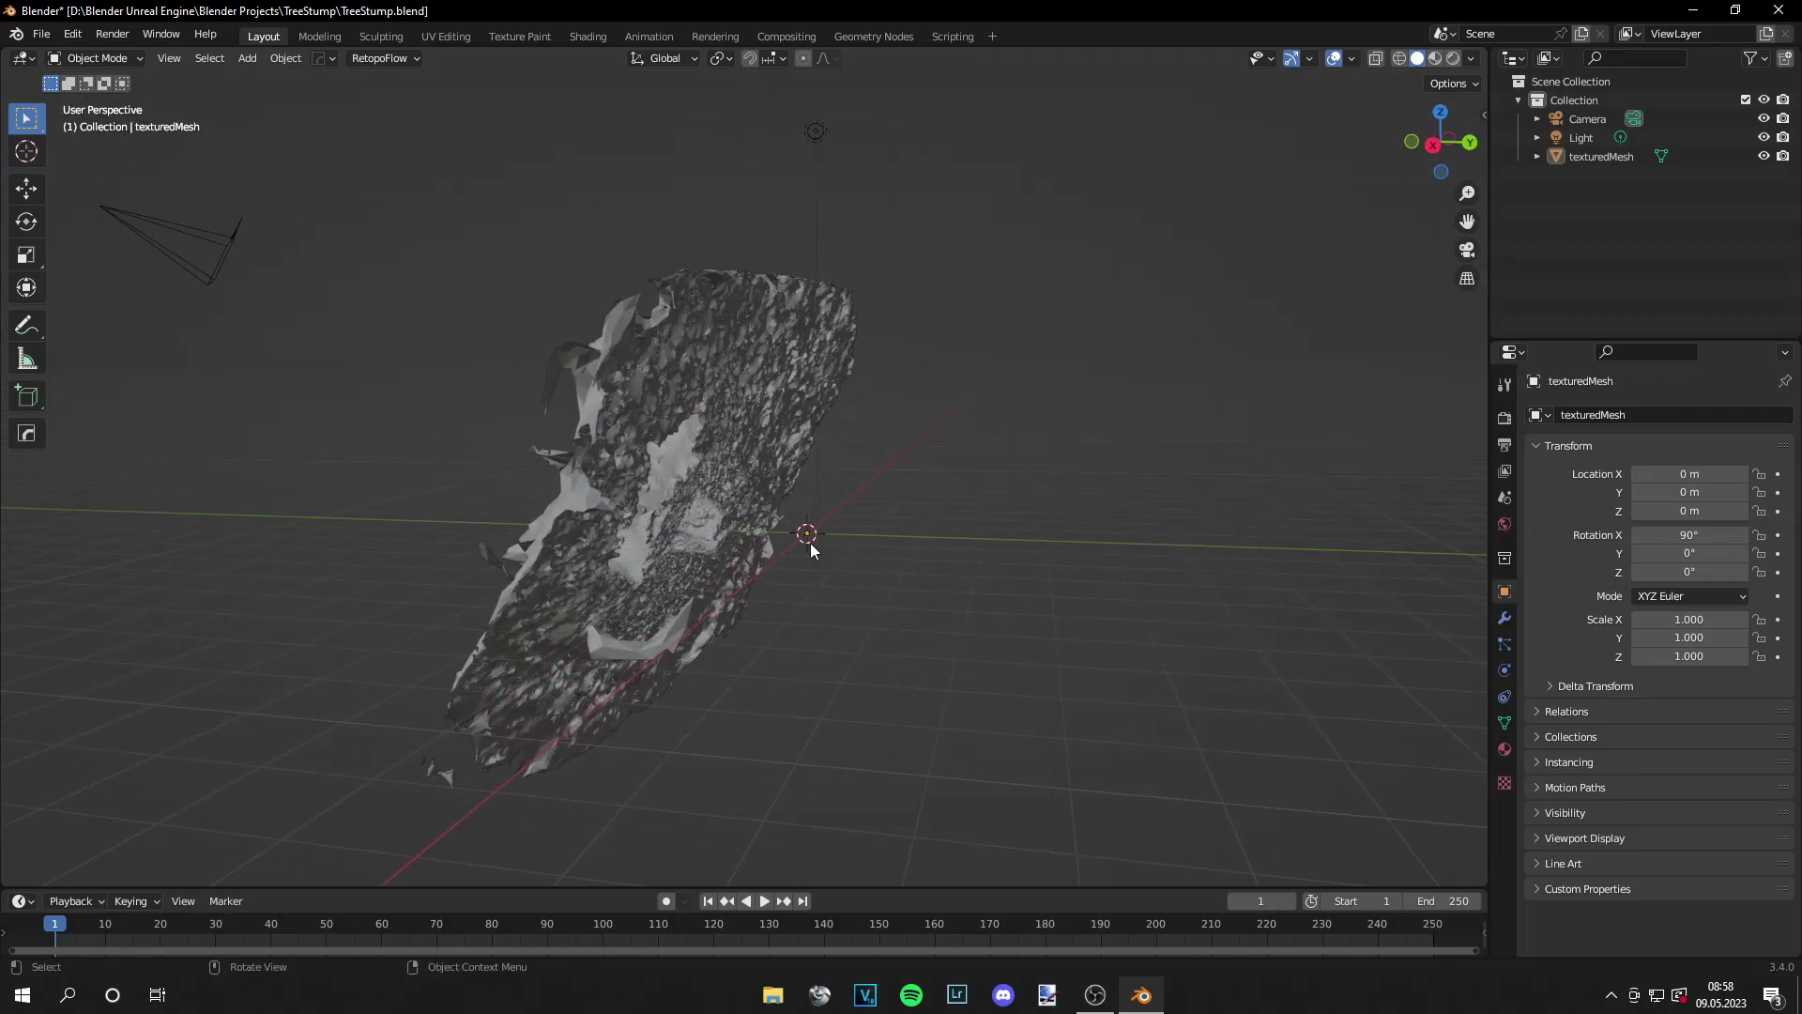
left_click(622, 464)
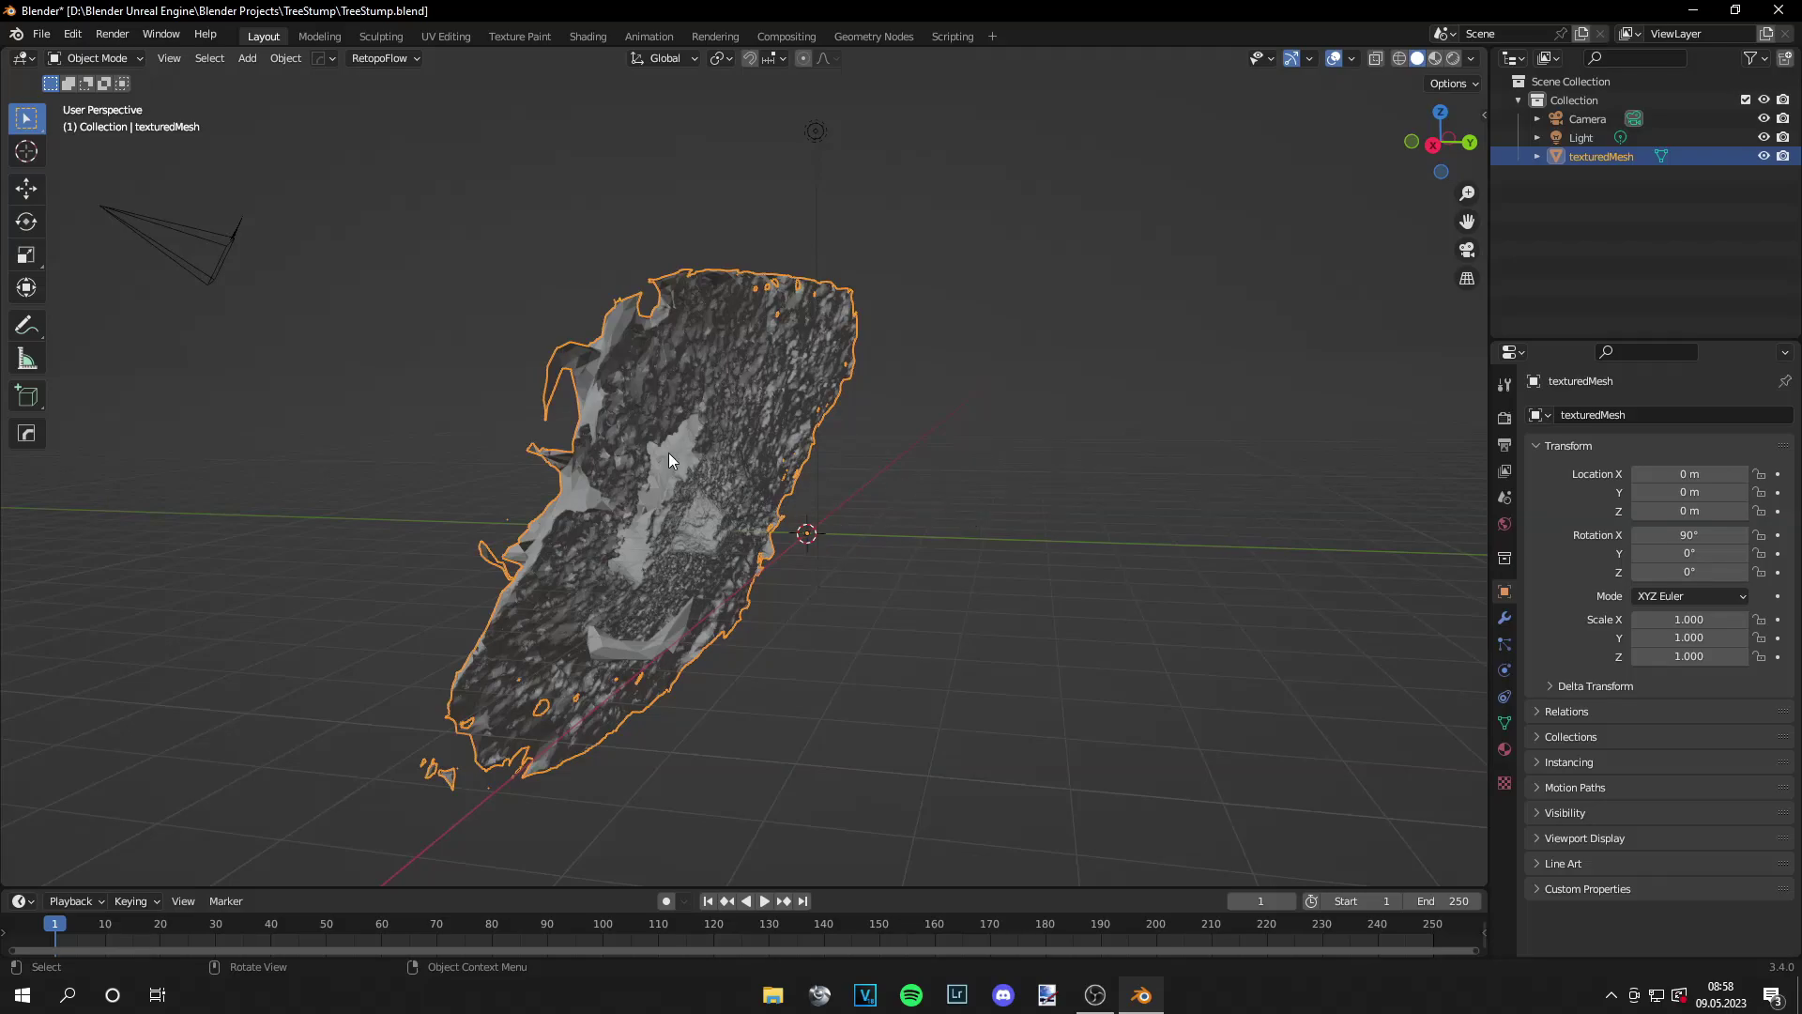
left_click(23, 223)
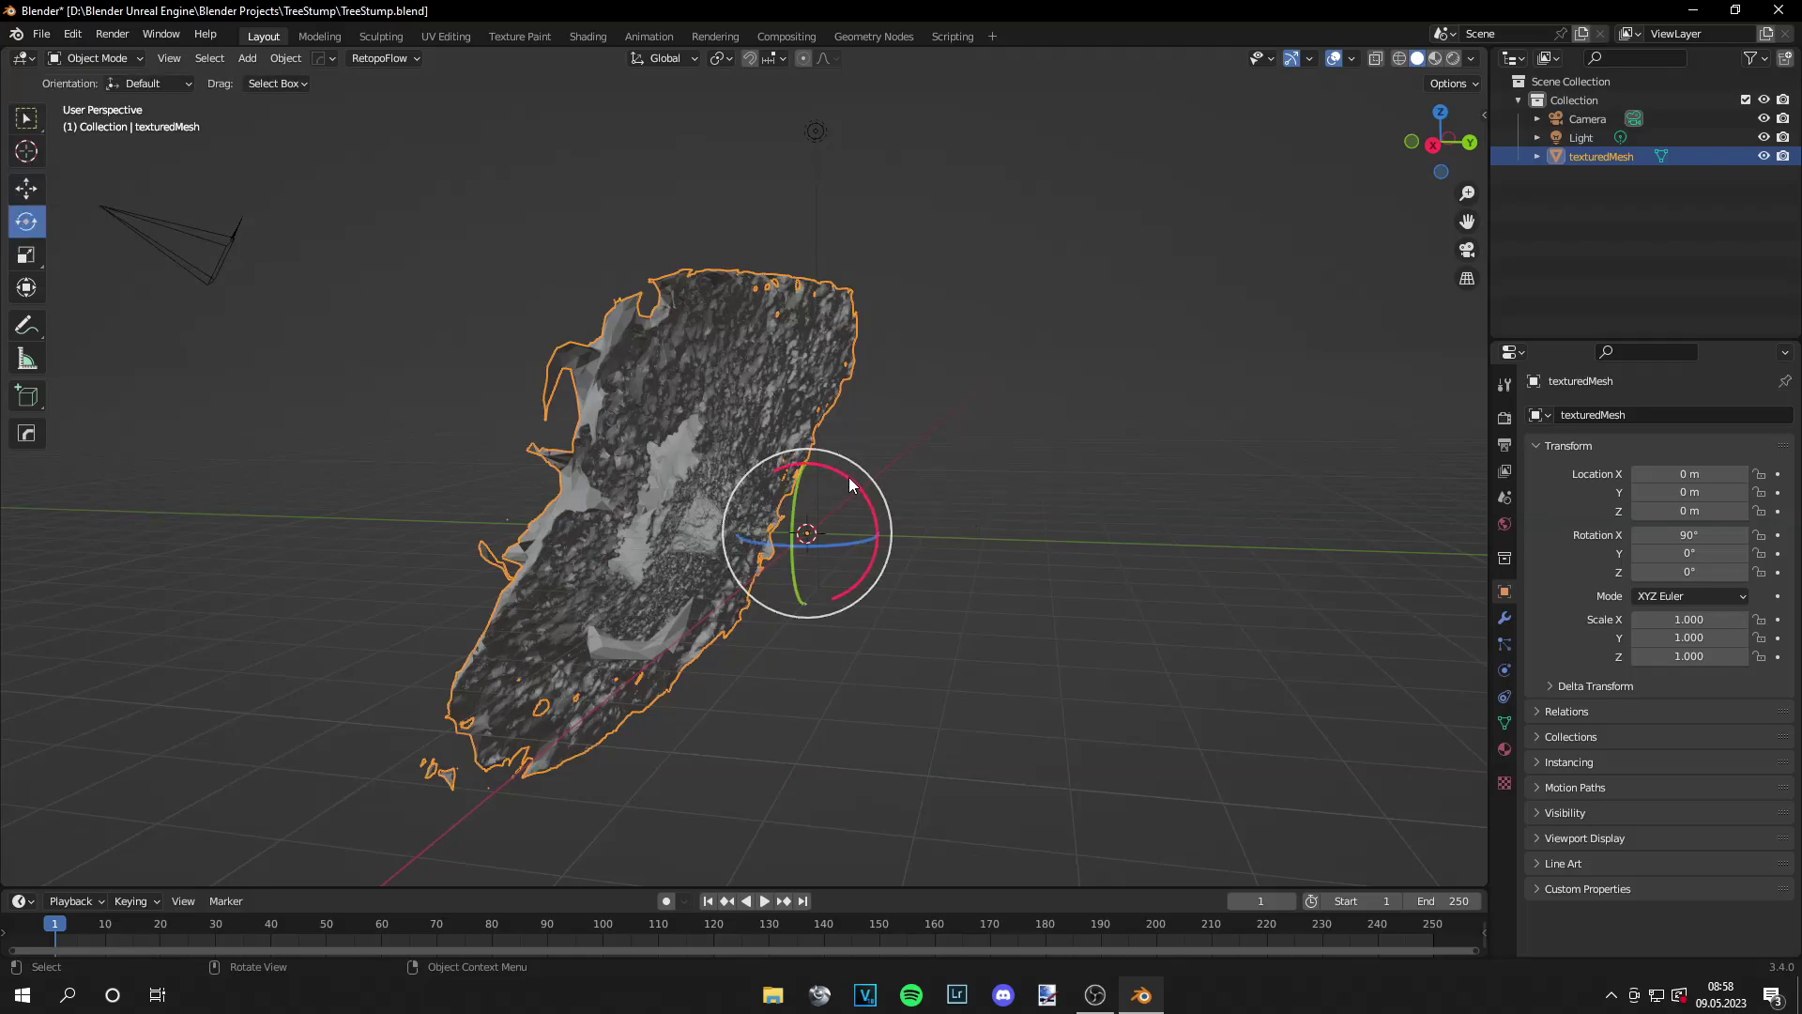
left_click_drag(849, 483, 523, 466)
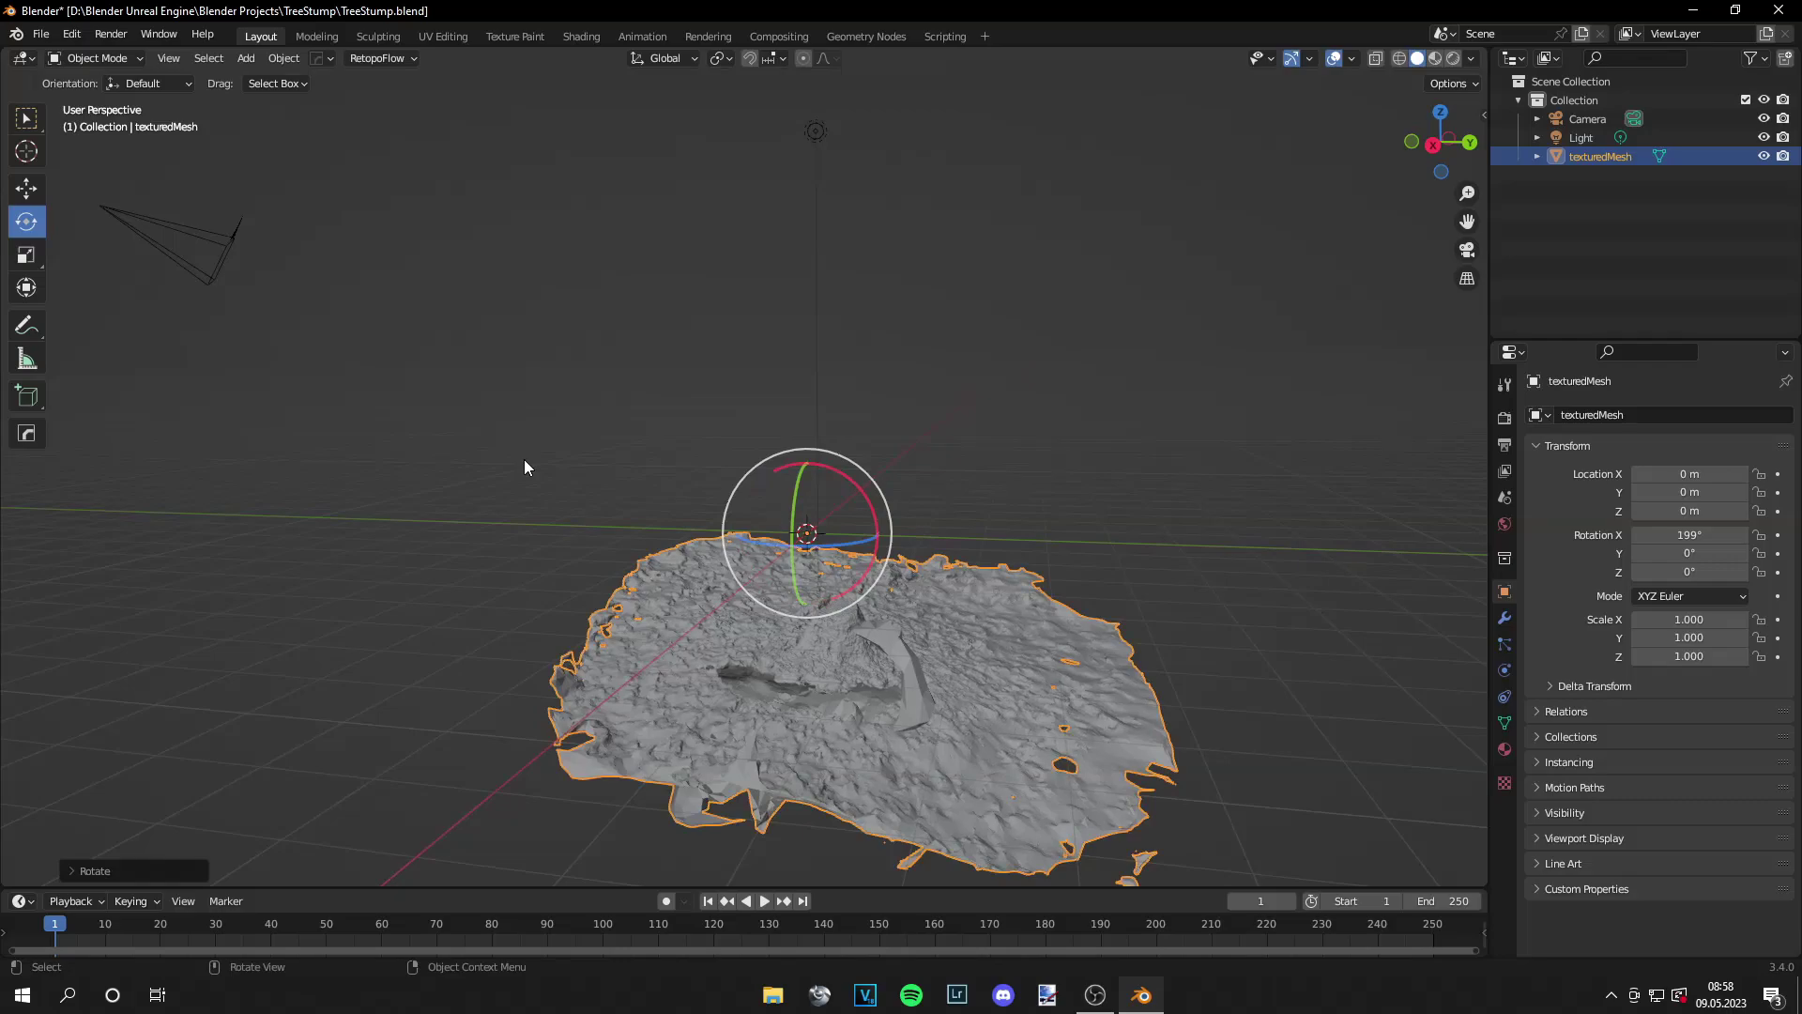
key("KP_1")
key("g")
key("z")
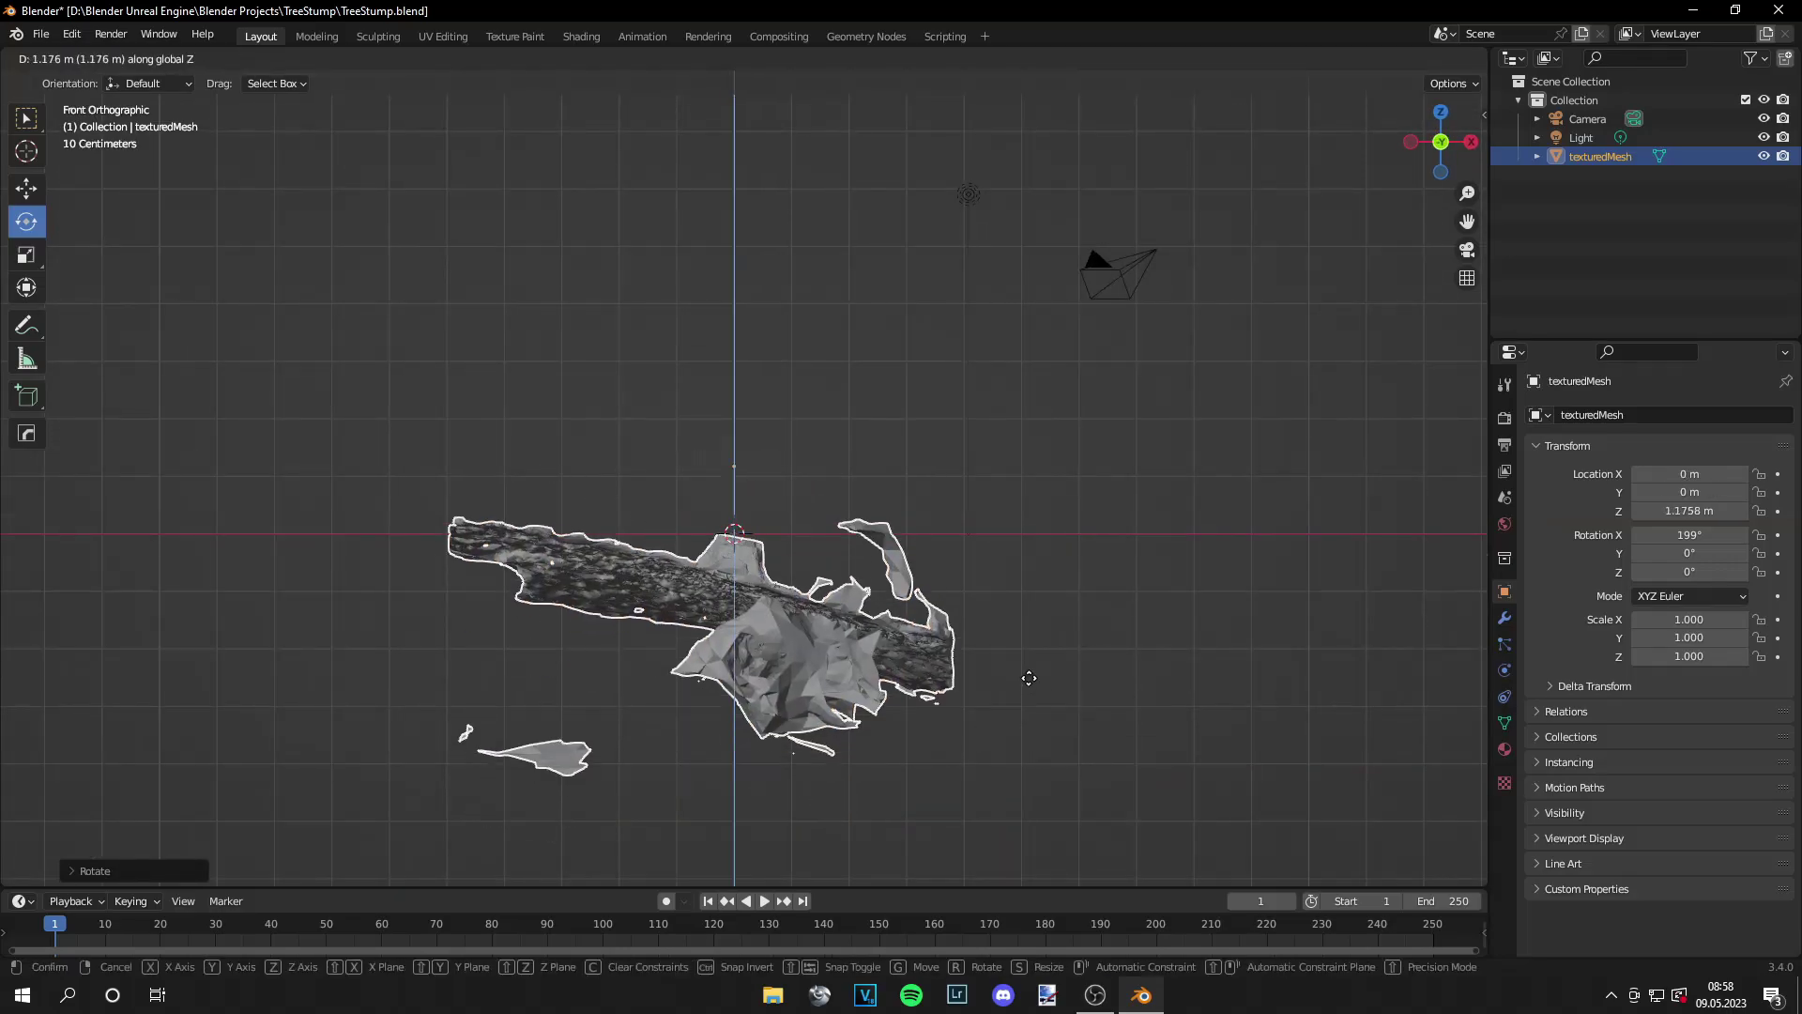
left_click(1034, 644)
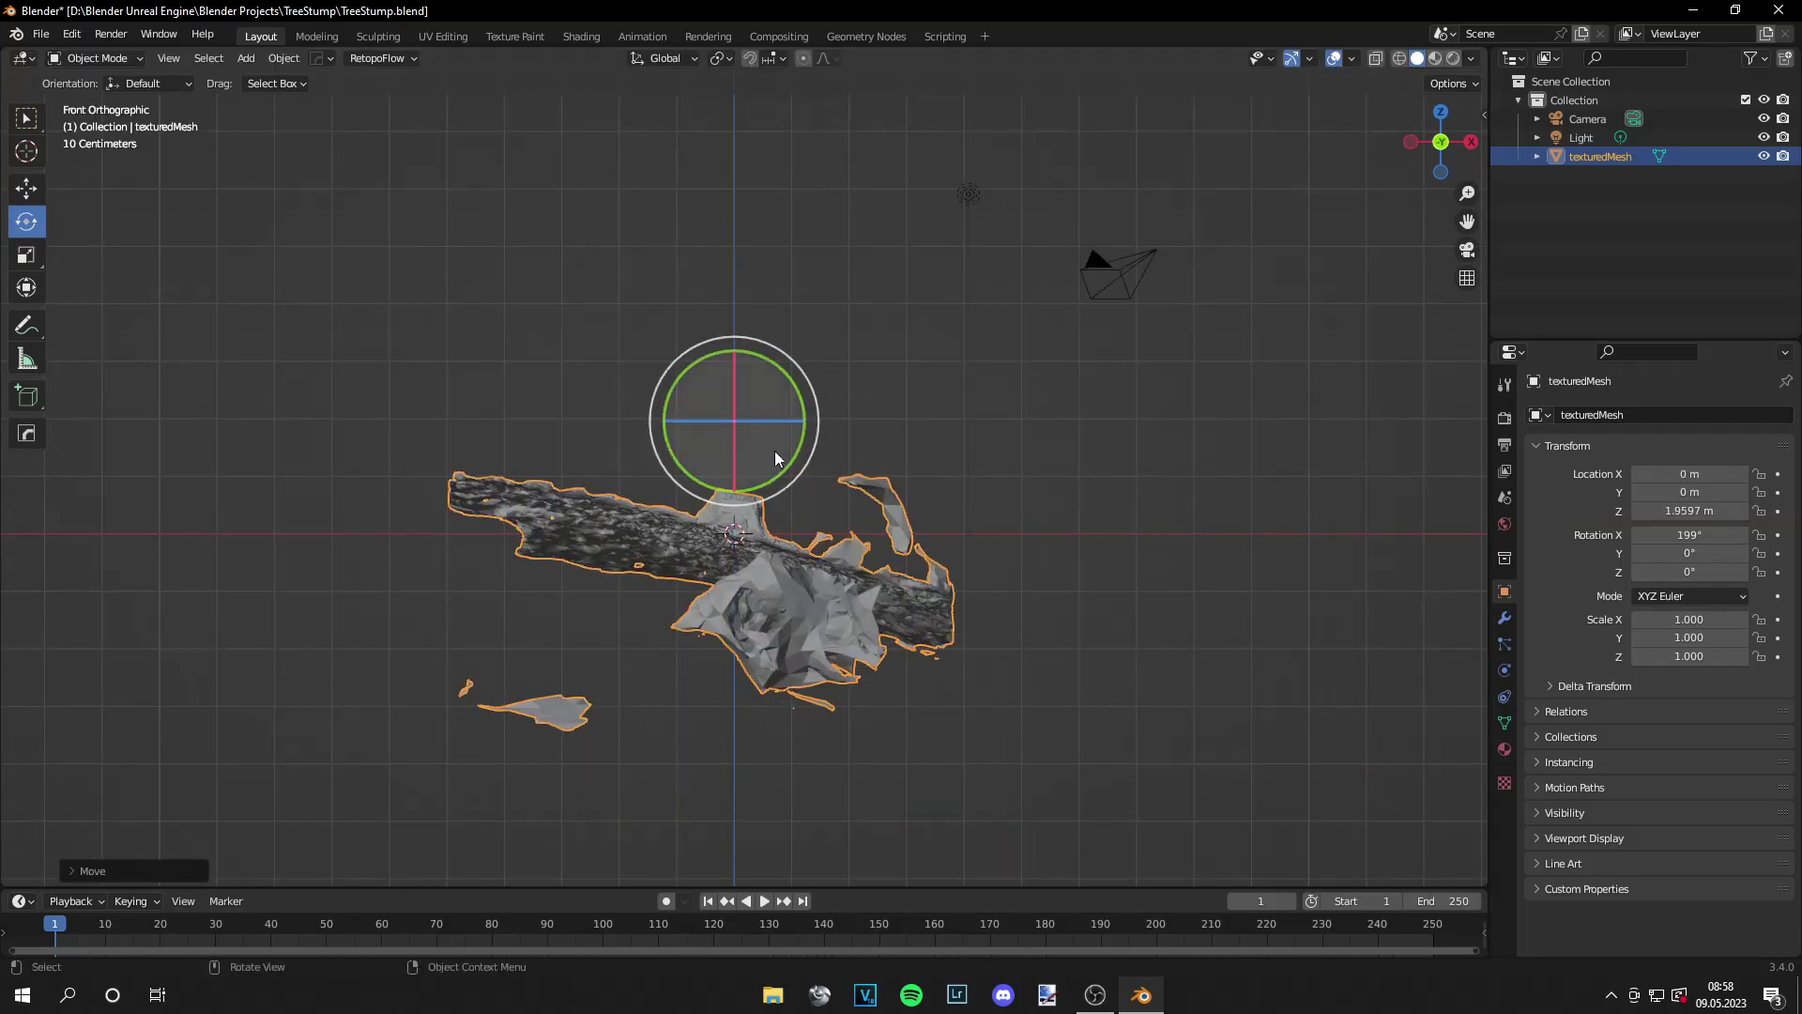
Tilt the mesh to 206° on X and −14.6° on Y so the ground is level
key("KP_3")
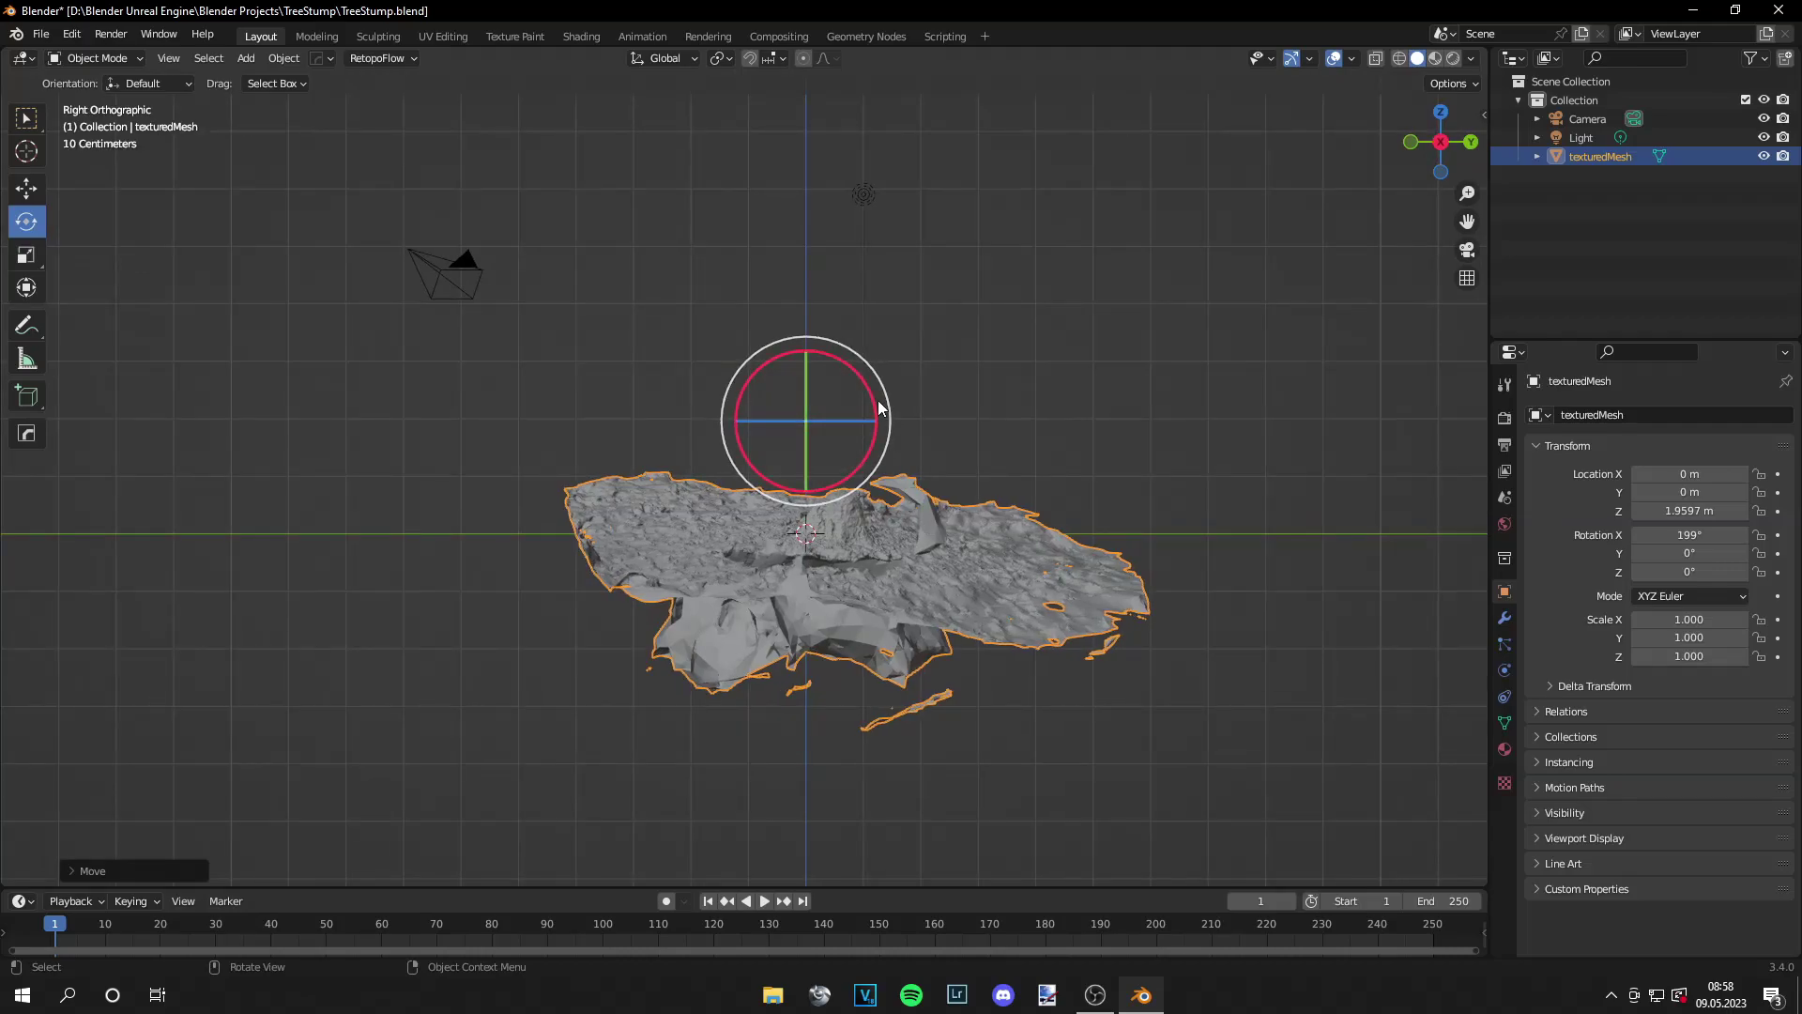
left_click_drag(877, 405, 871, 395)
middle_click_drag(954, 425, 849, 400)
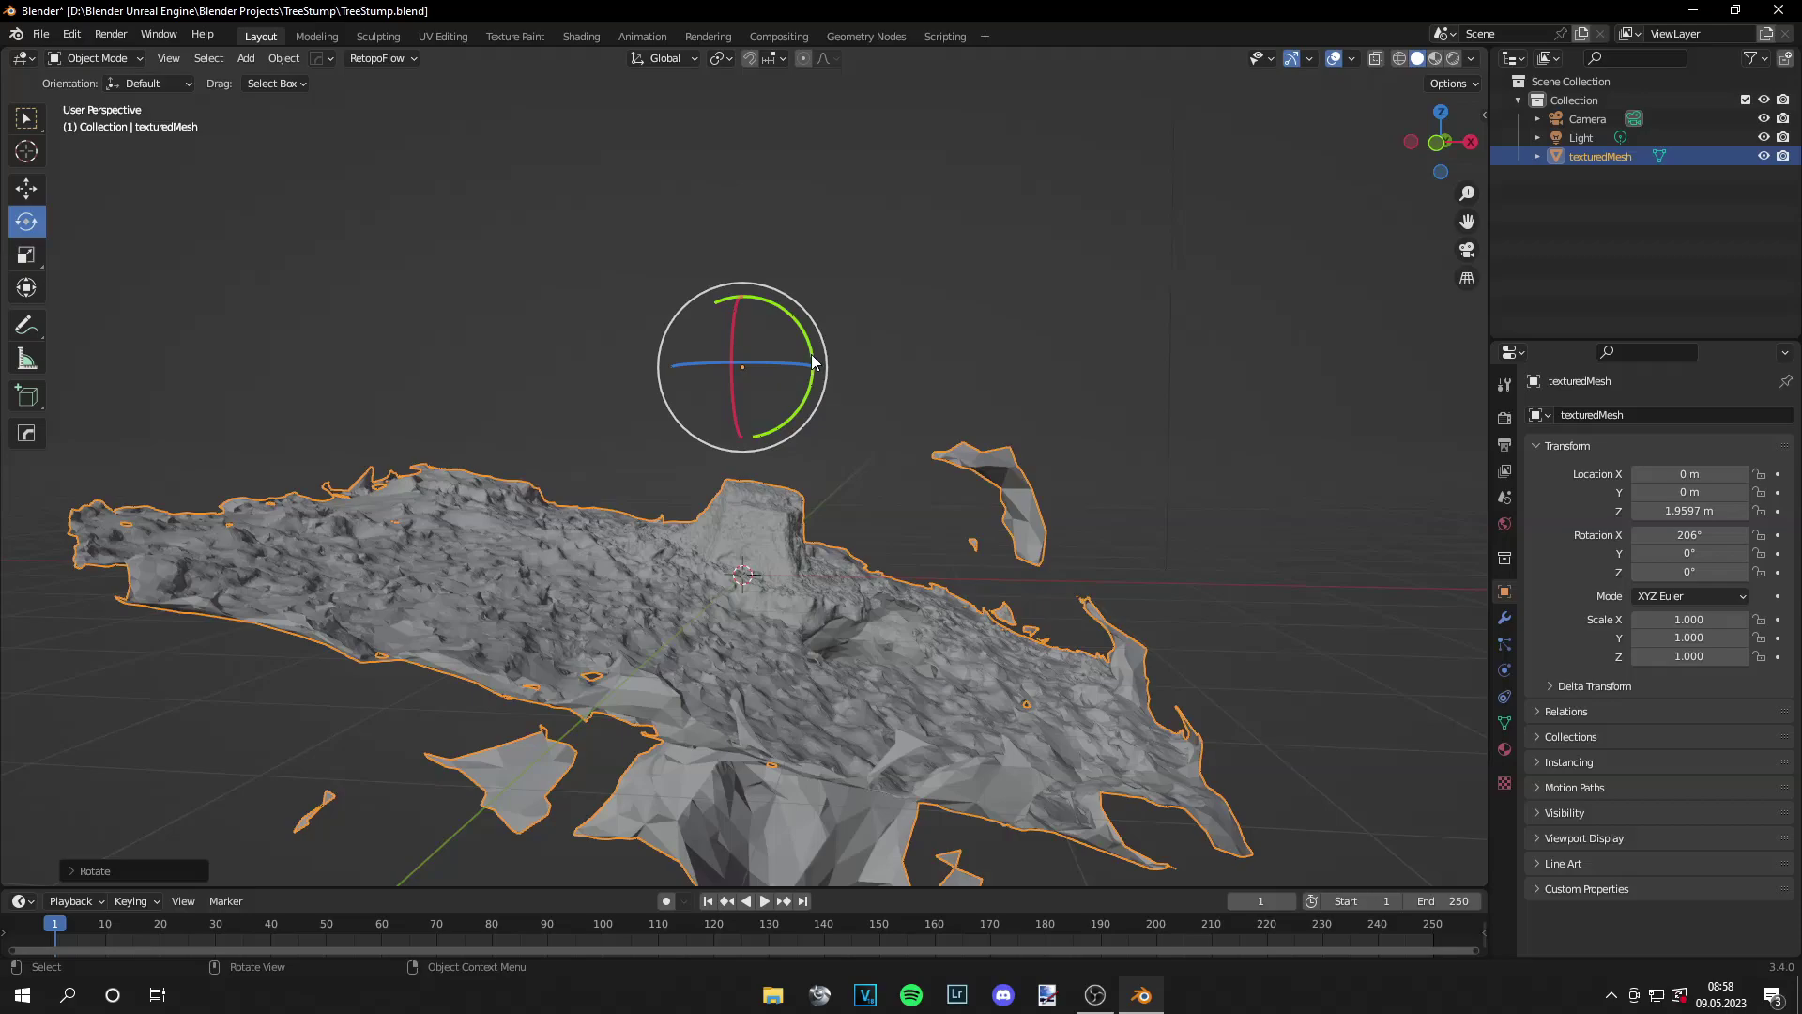
mouse_move(813, 363)
left_mouse_down()
mouse_move(798, 329)
mouse_move(802, 342)
left_mouse_up()
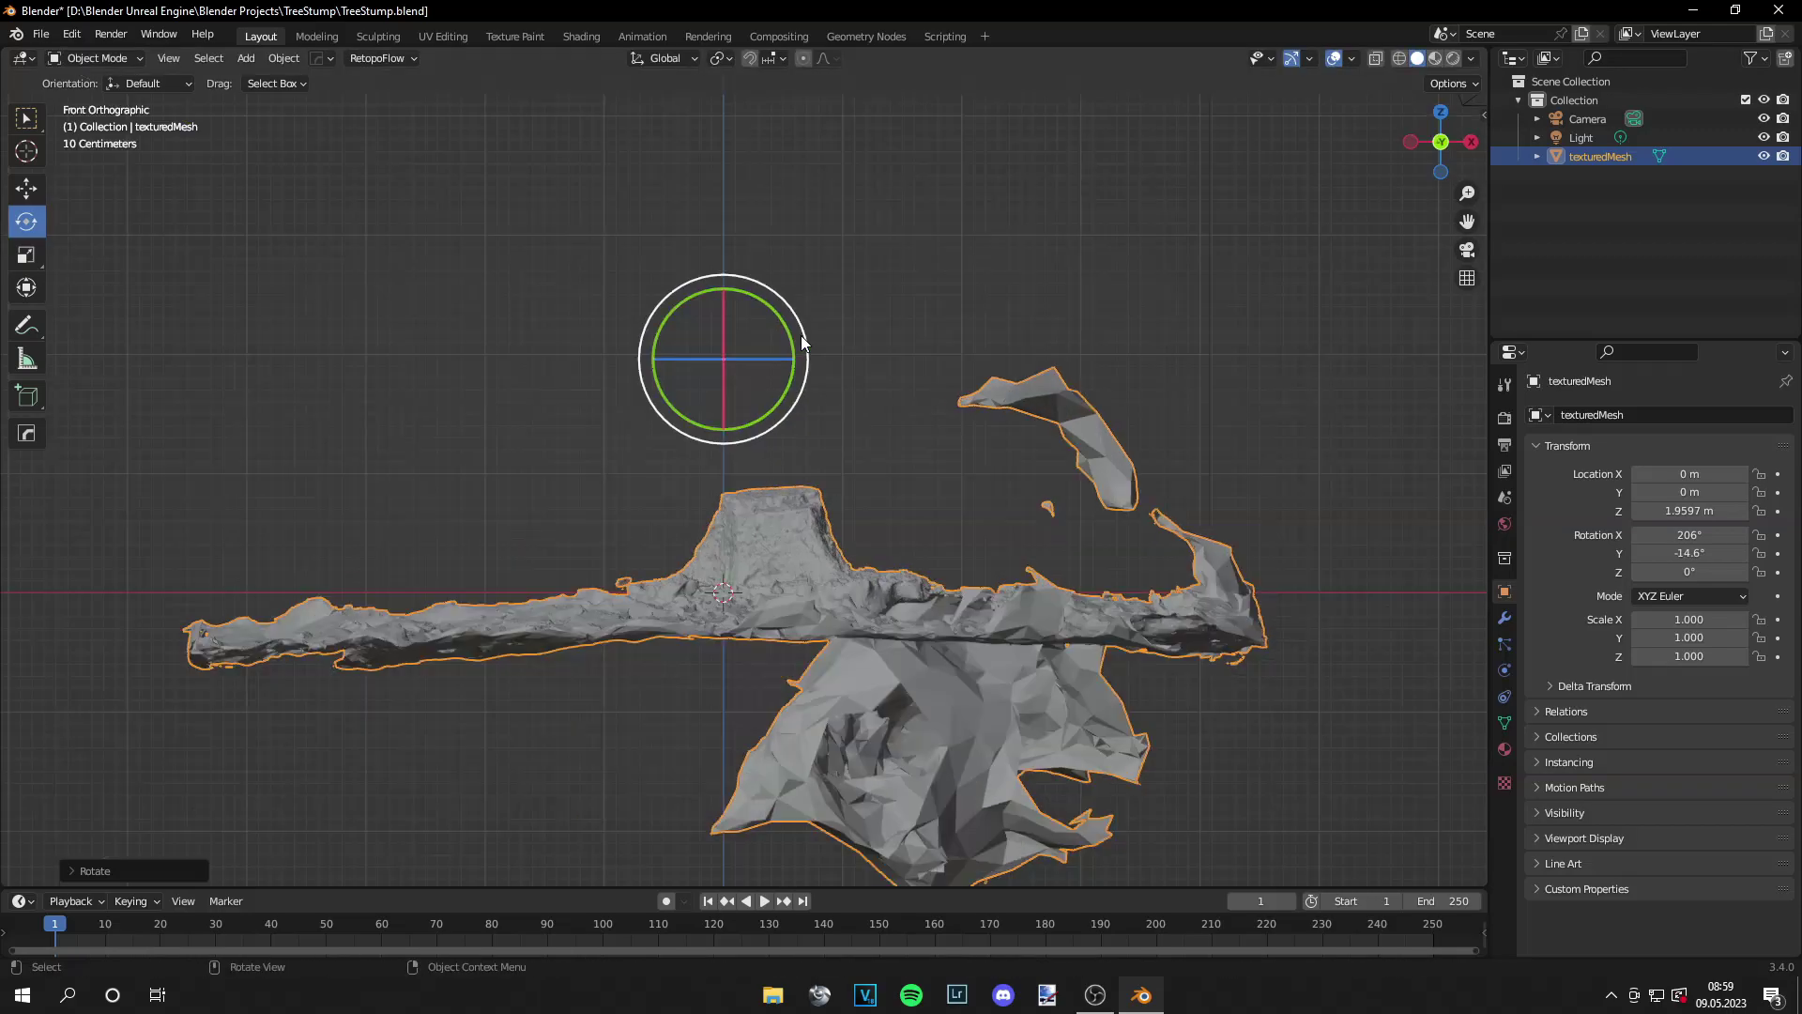
Recentre the mesh from top view and show it in Material Preview shading
key("KP_7")
key("g")
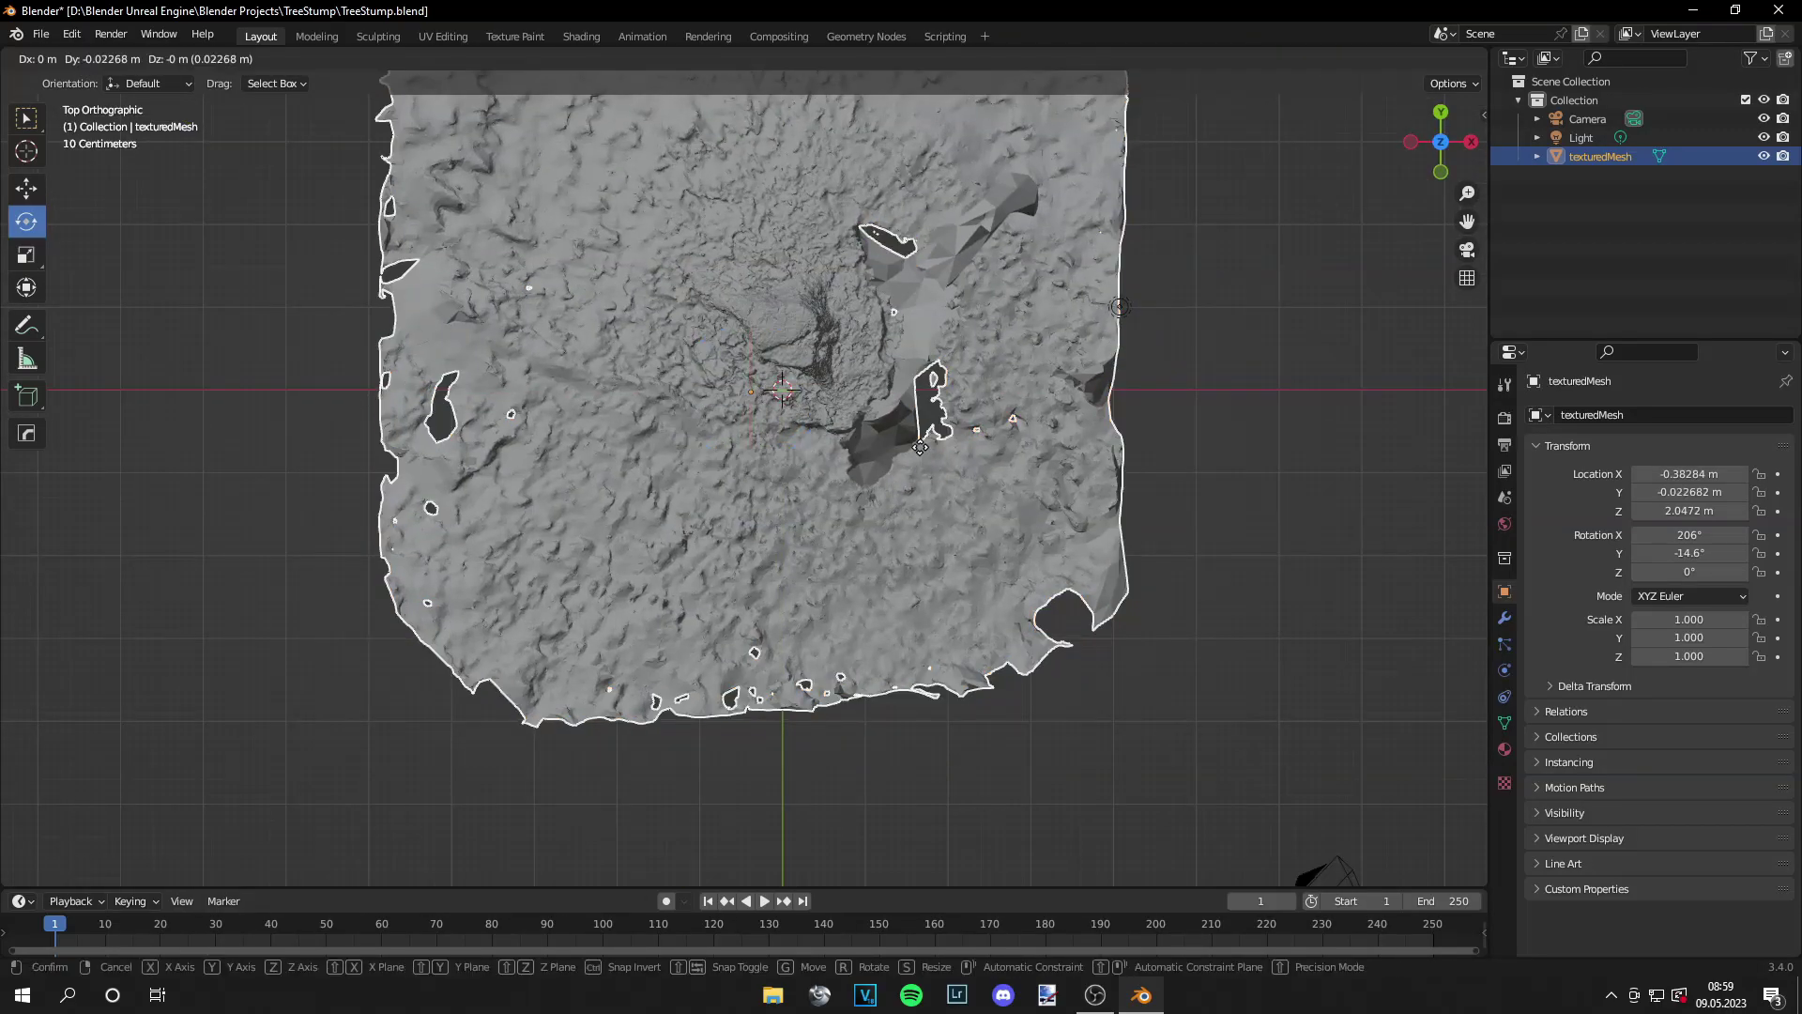
left_click(916, 501)
left_click(1228, 599)
middle_click_drag(1227, 606, 1079, 548)
scroll(1080, 548, "up", 3)
key("z")
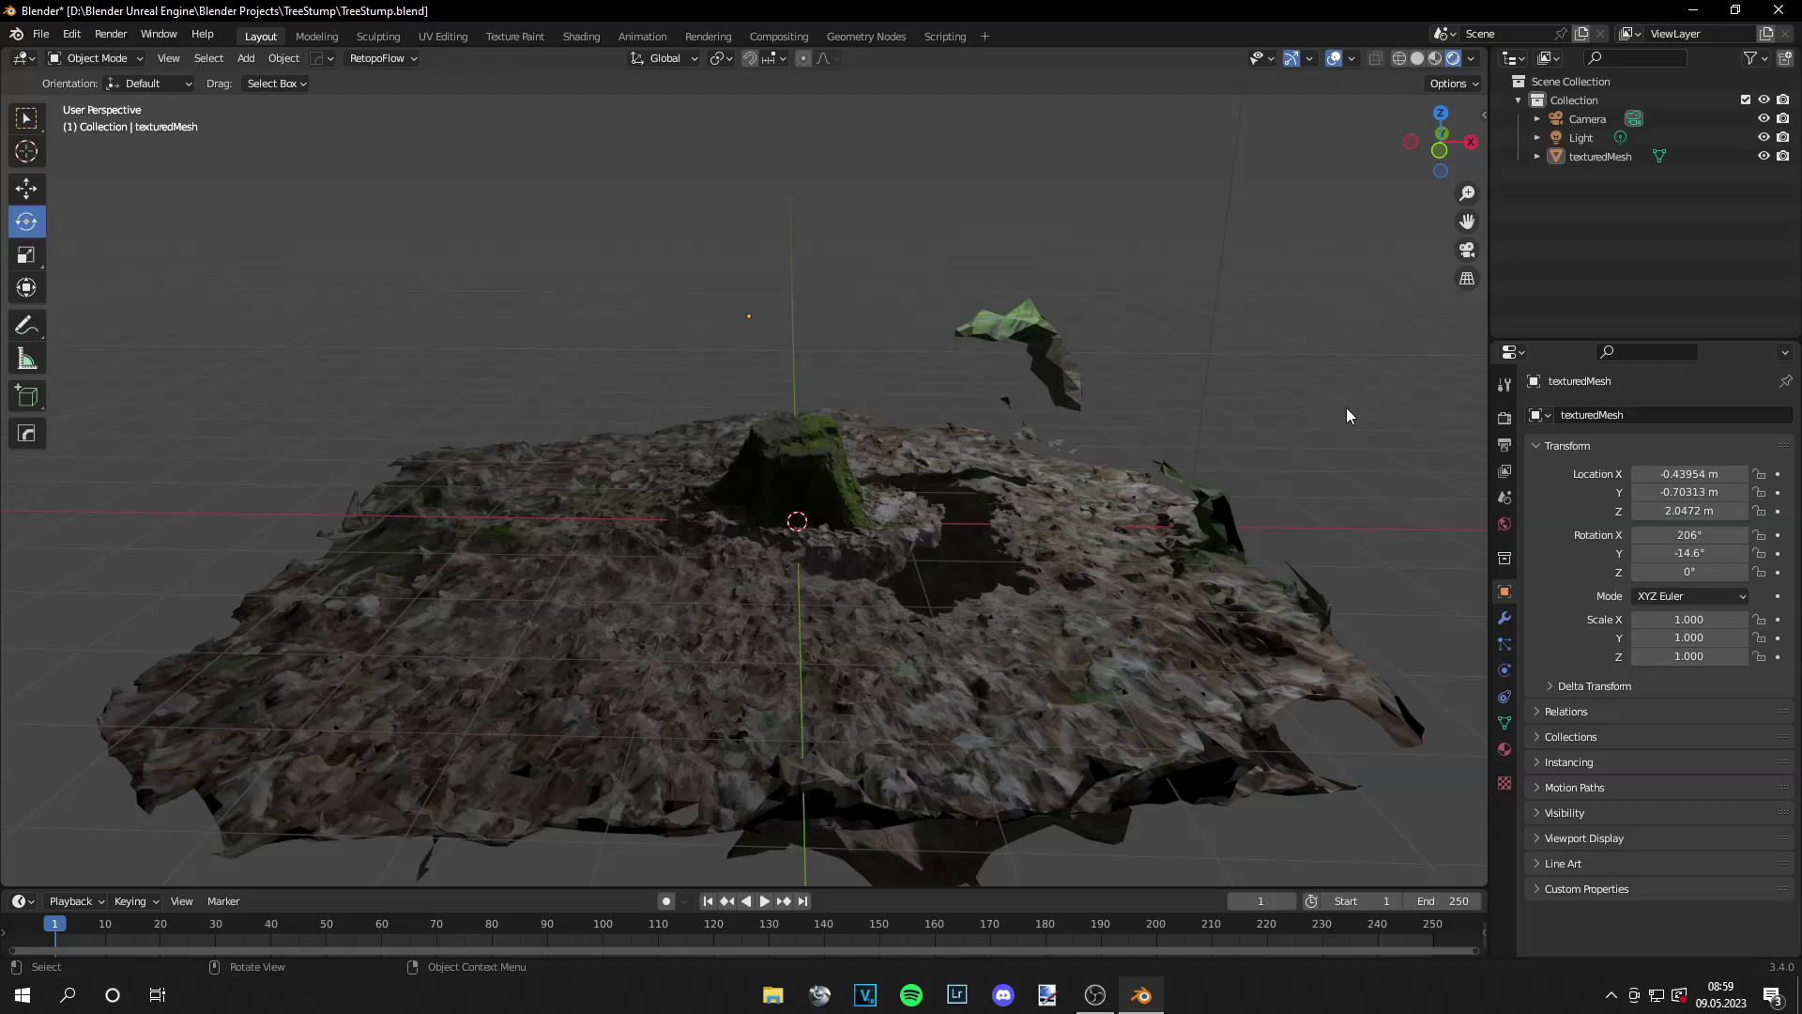
Return to solid shading and apply all transforms to texturedMesh
mouse_move(1346, 413)
middle_mouse_down()
mouse_move(1246, 413)
mouse_move(1339, 433)
middle_mouse_up()
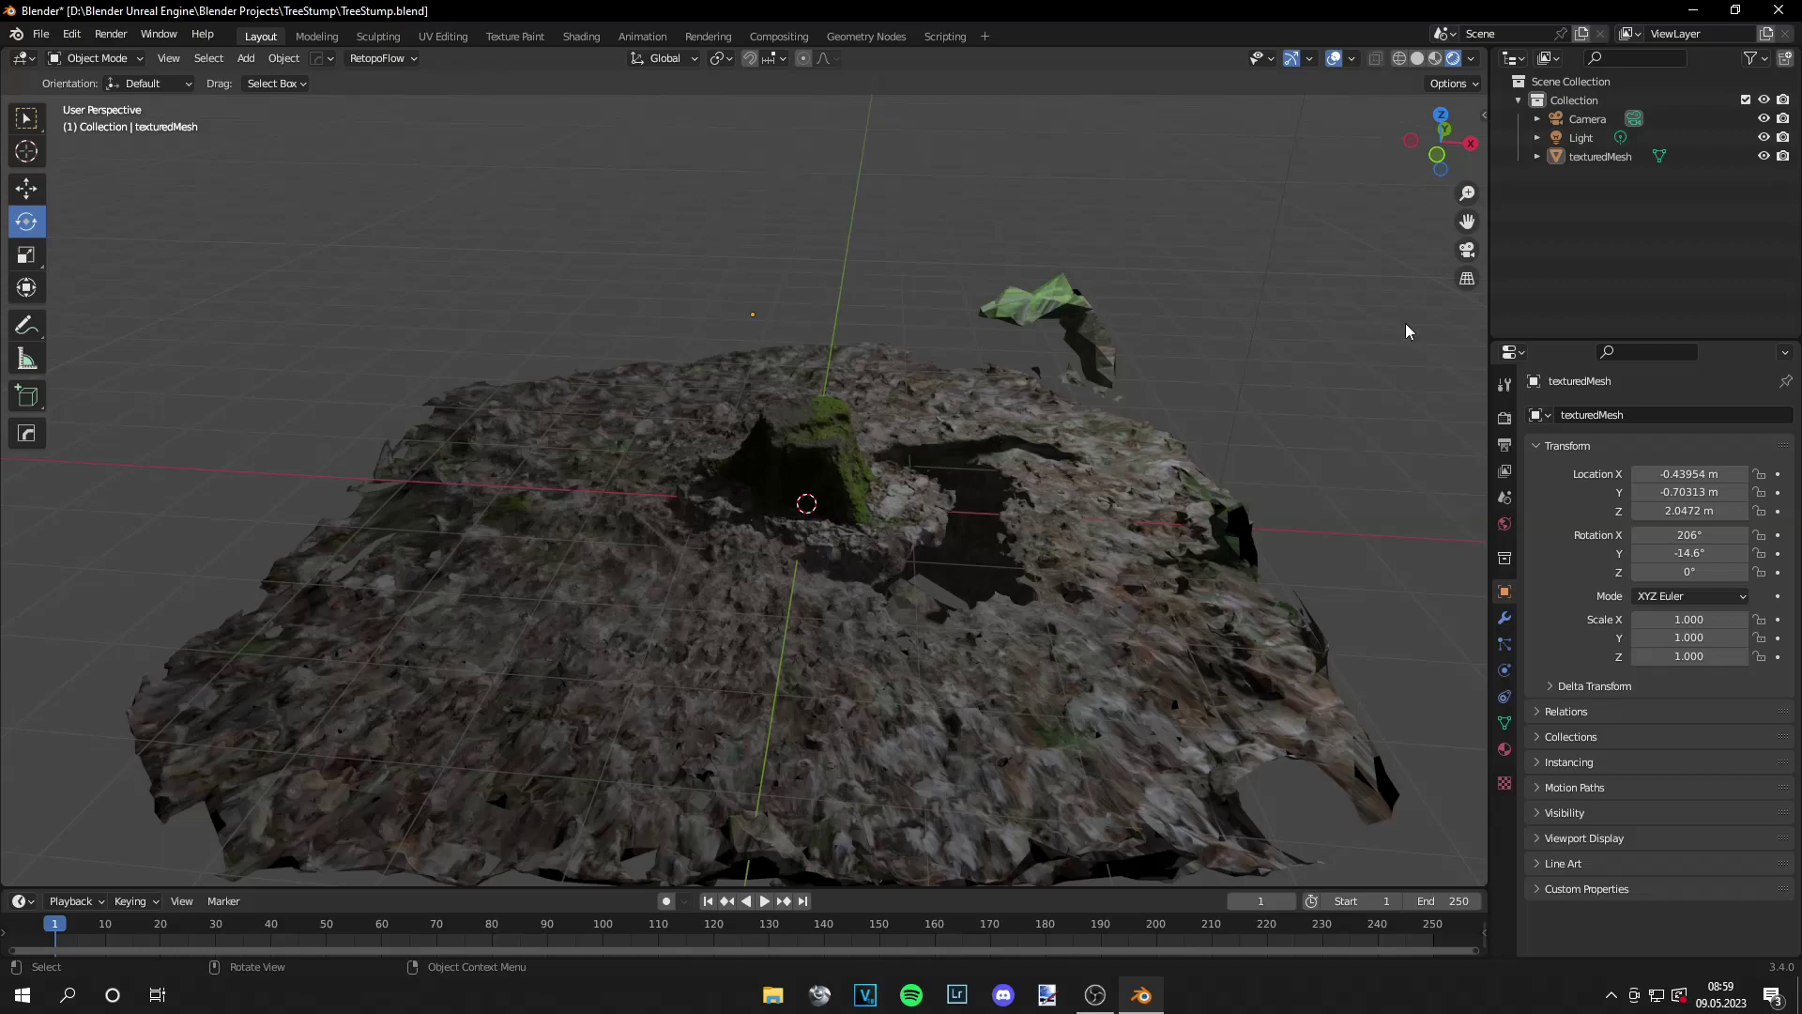
left_click(1416, 59)
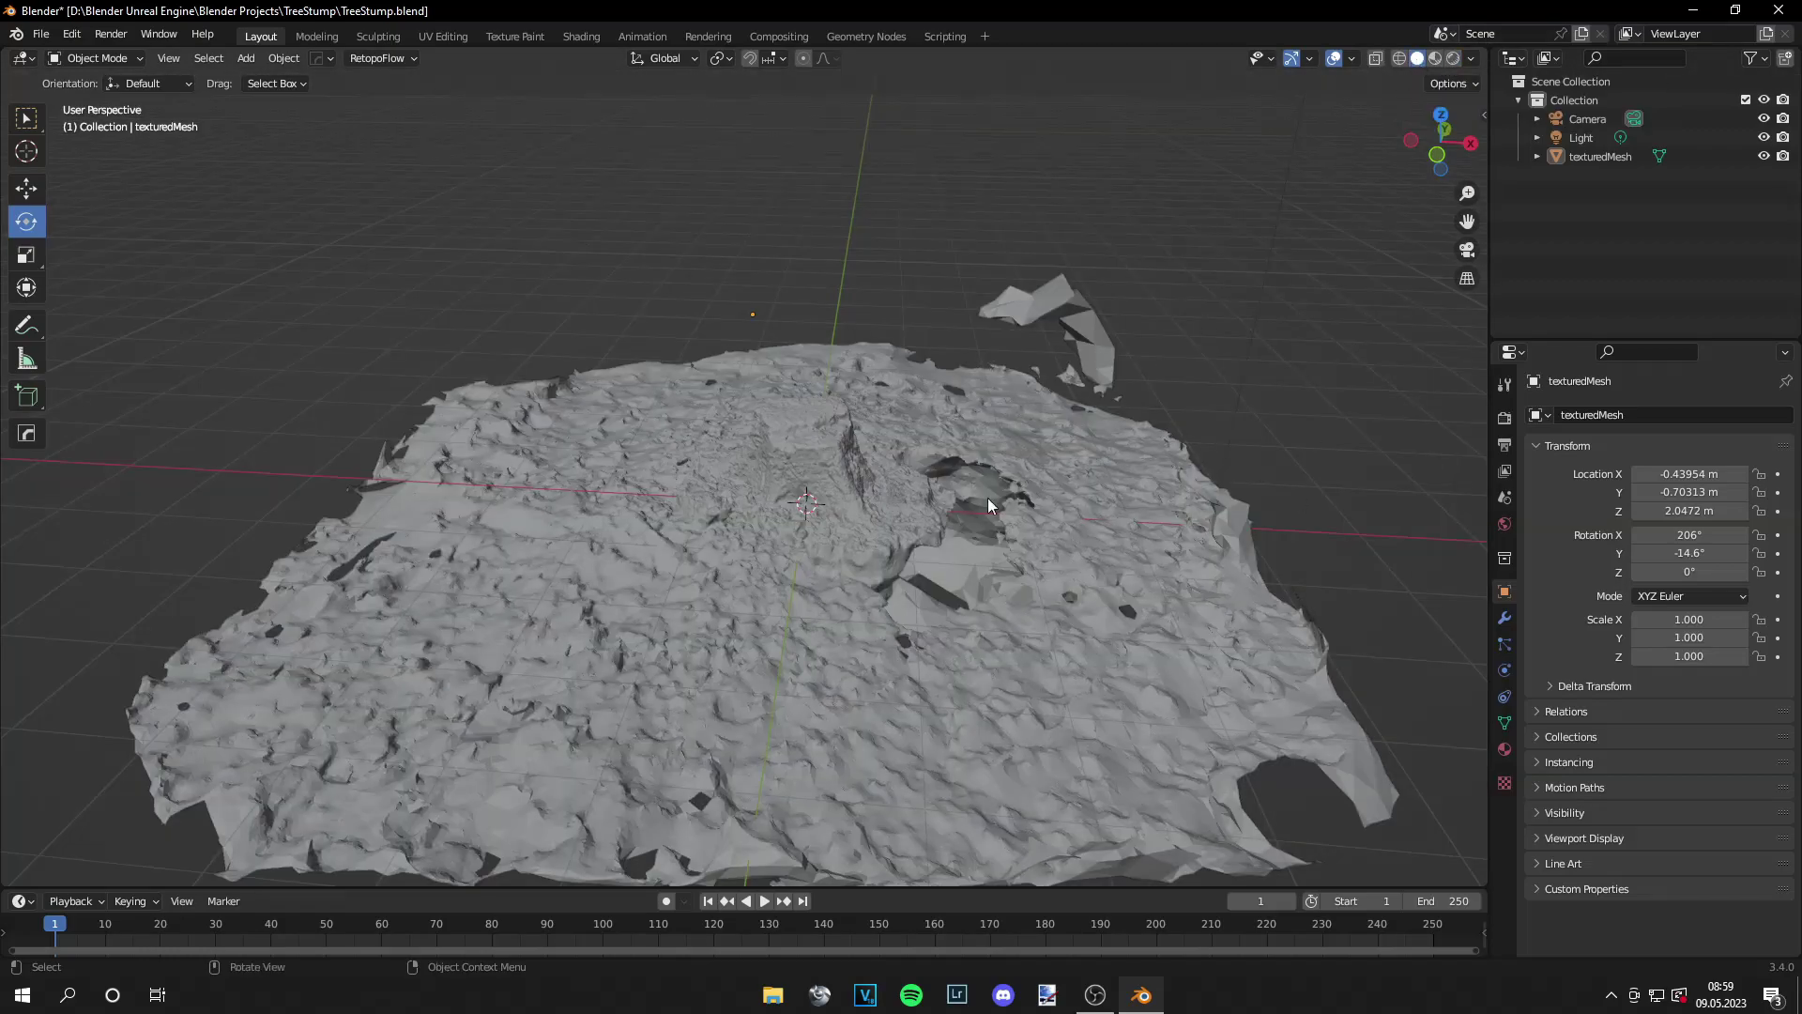
left_click(933, 516)
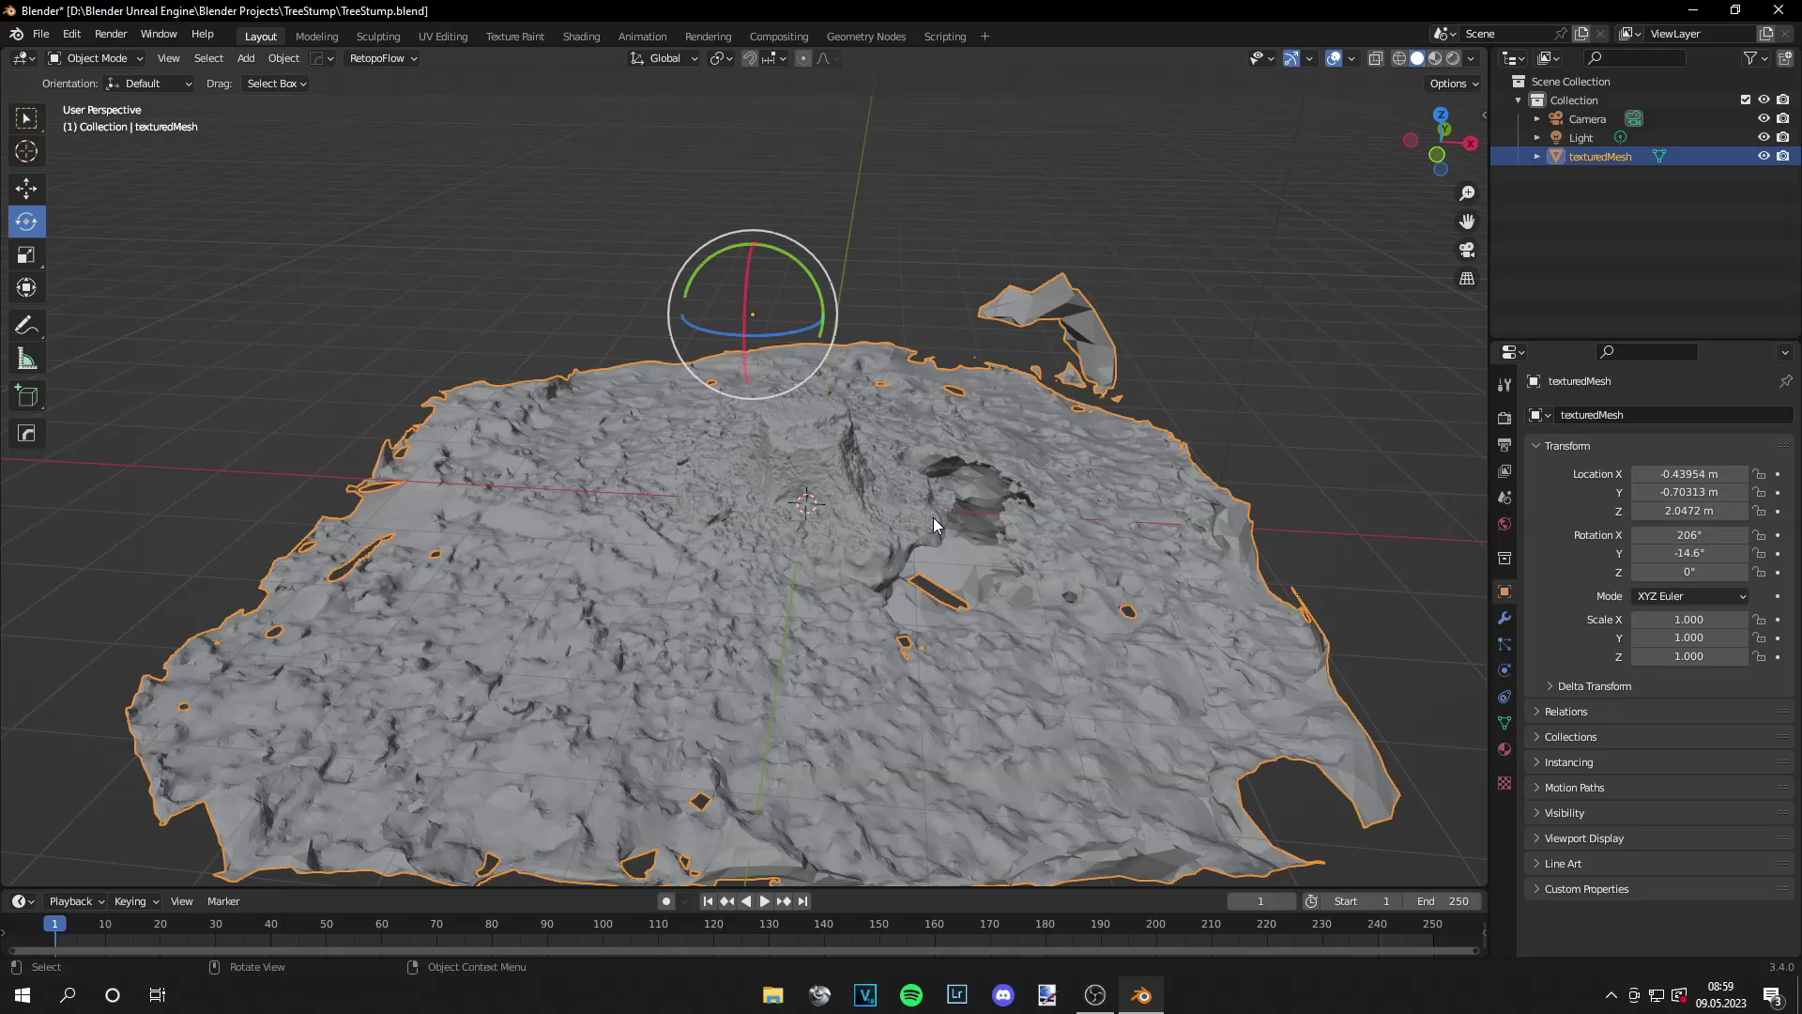
key("ctrl+a")
left_click(916, 577)
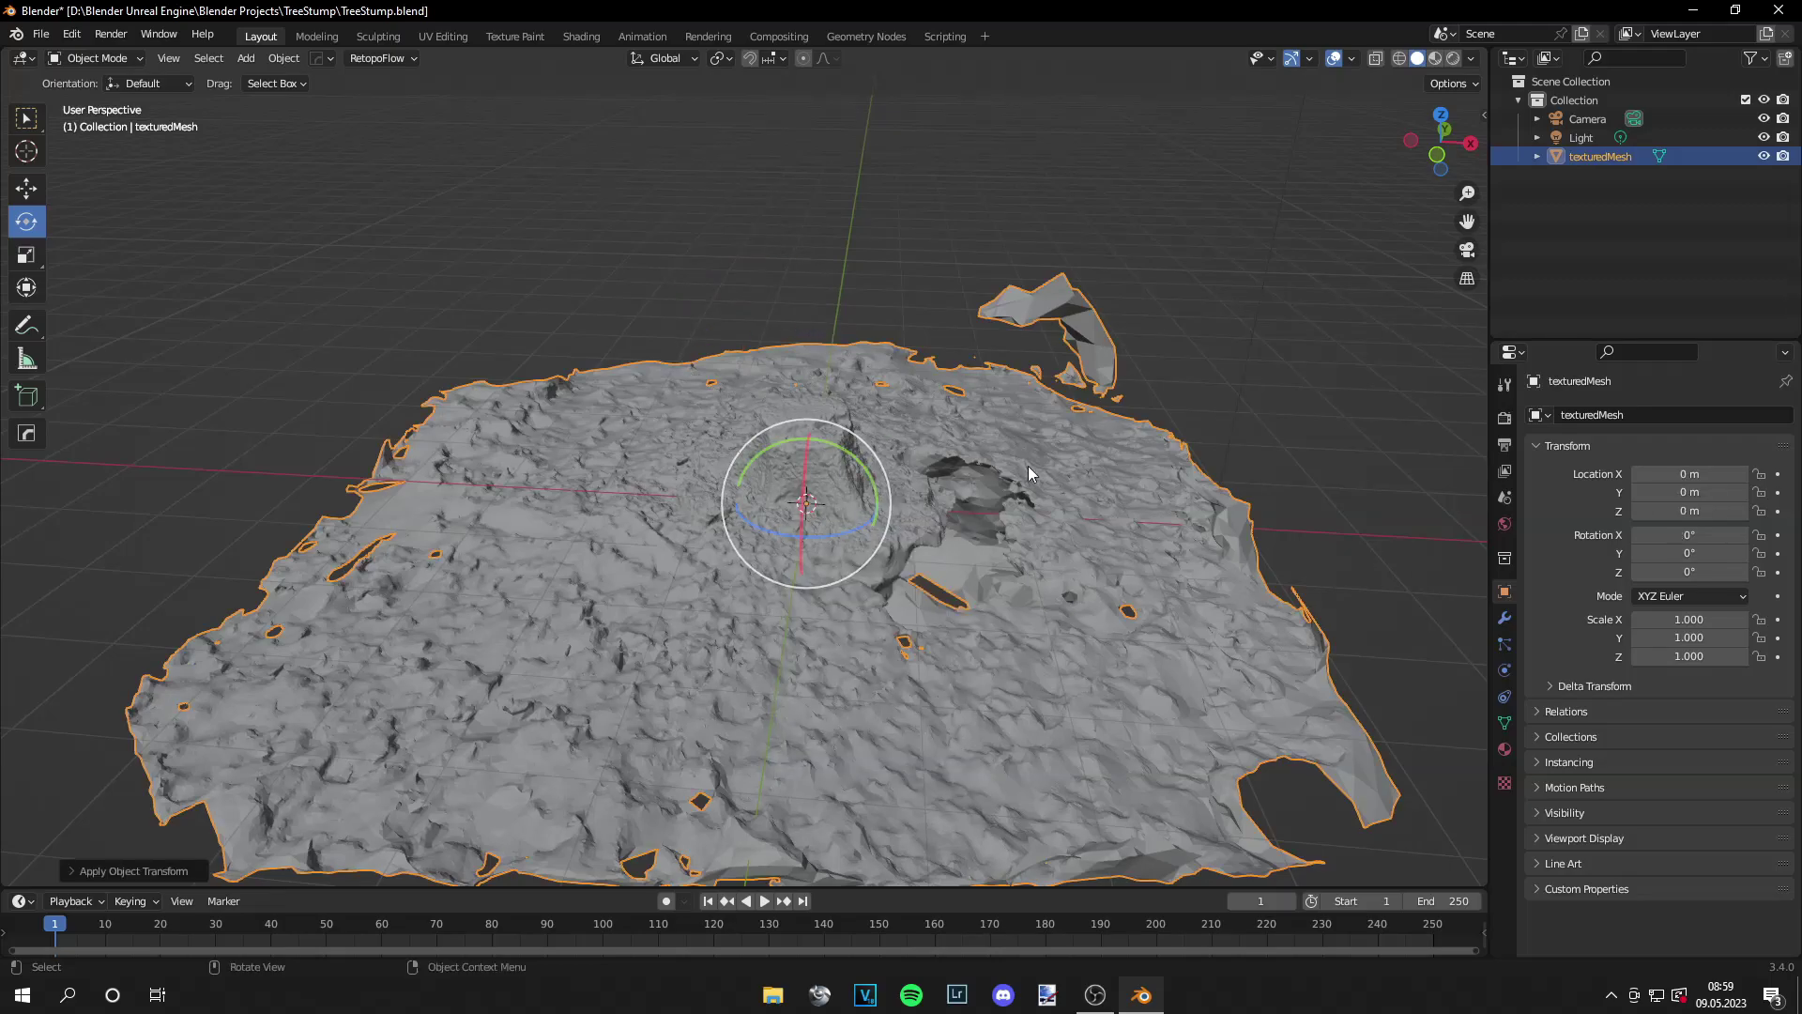
left_click(1287, 472)
From top view, select texturedMesh and enter Edit Mode
middle_click_drag(1241, 460, 1241, 542)
key("KP_7")
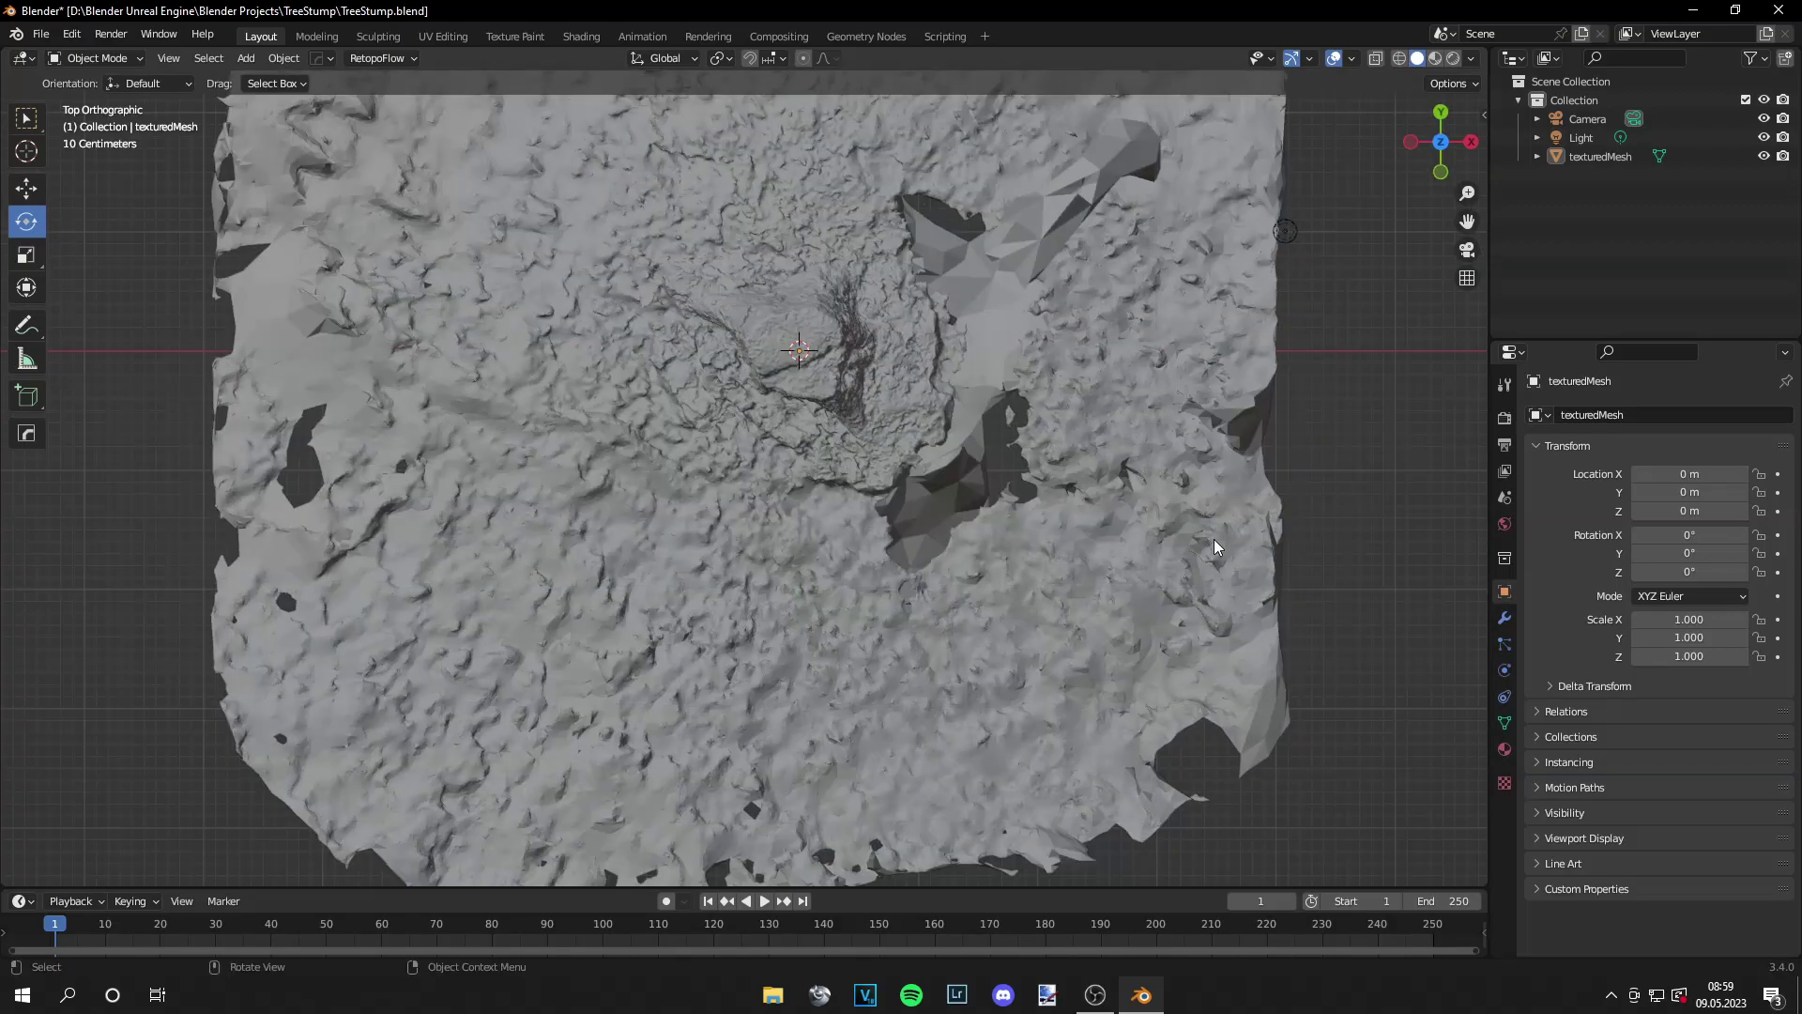
scroll(985, 484, "down", 2)
left_click(833, 514)
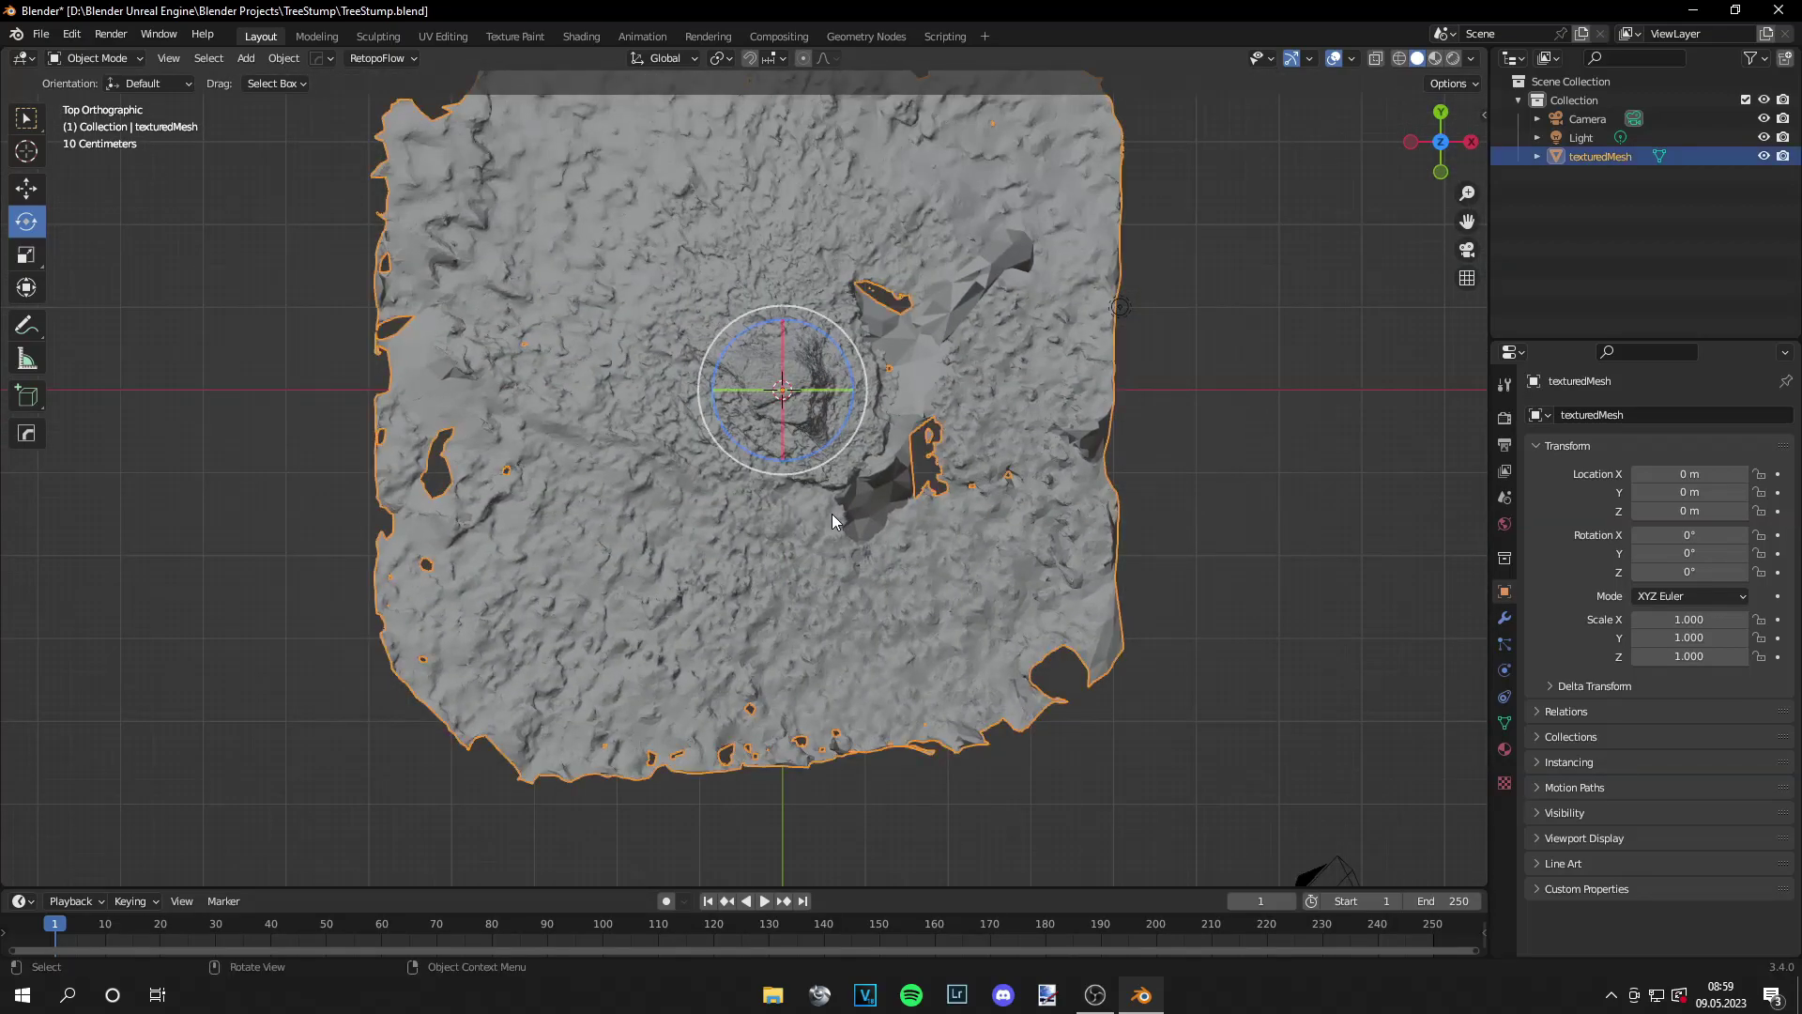
key("Tab")
scroll(832, 515, "down", 3)
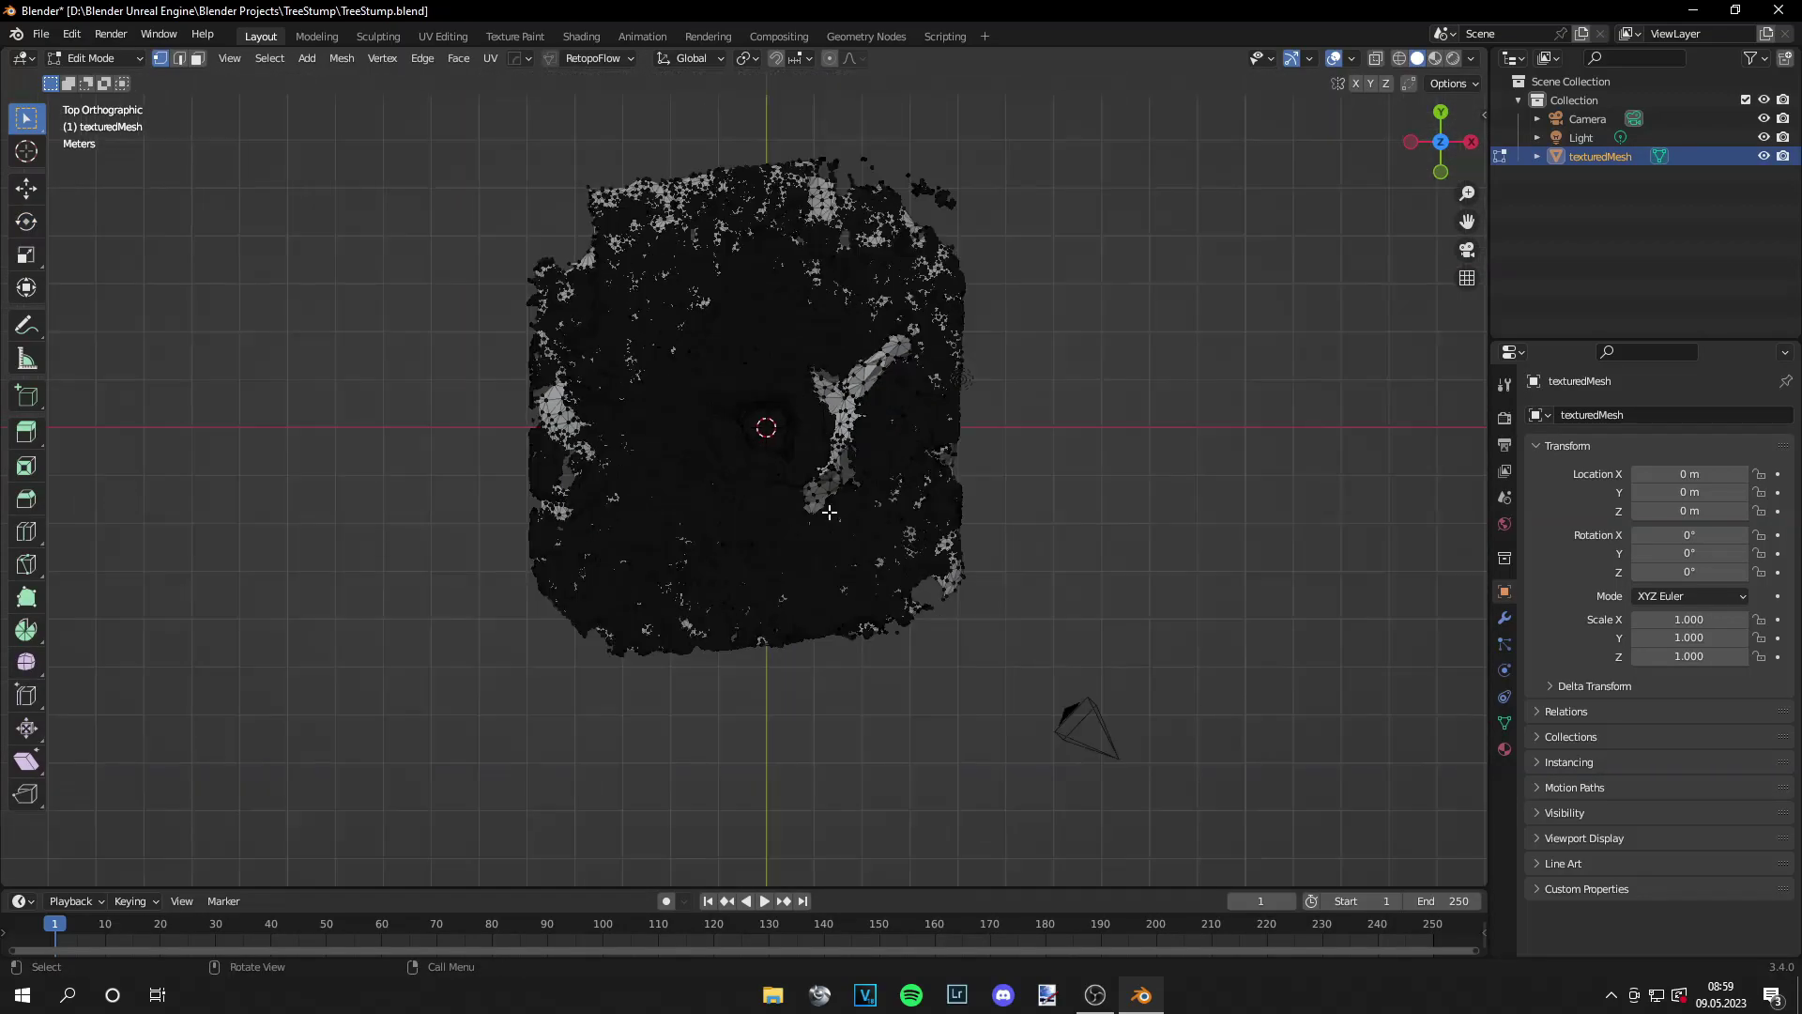
Enable X-ray and delete the right half of the scan's vertices
left_click(1399, 58)
middle_click_drag(1026, 549, 1068, 583, "shift")
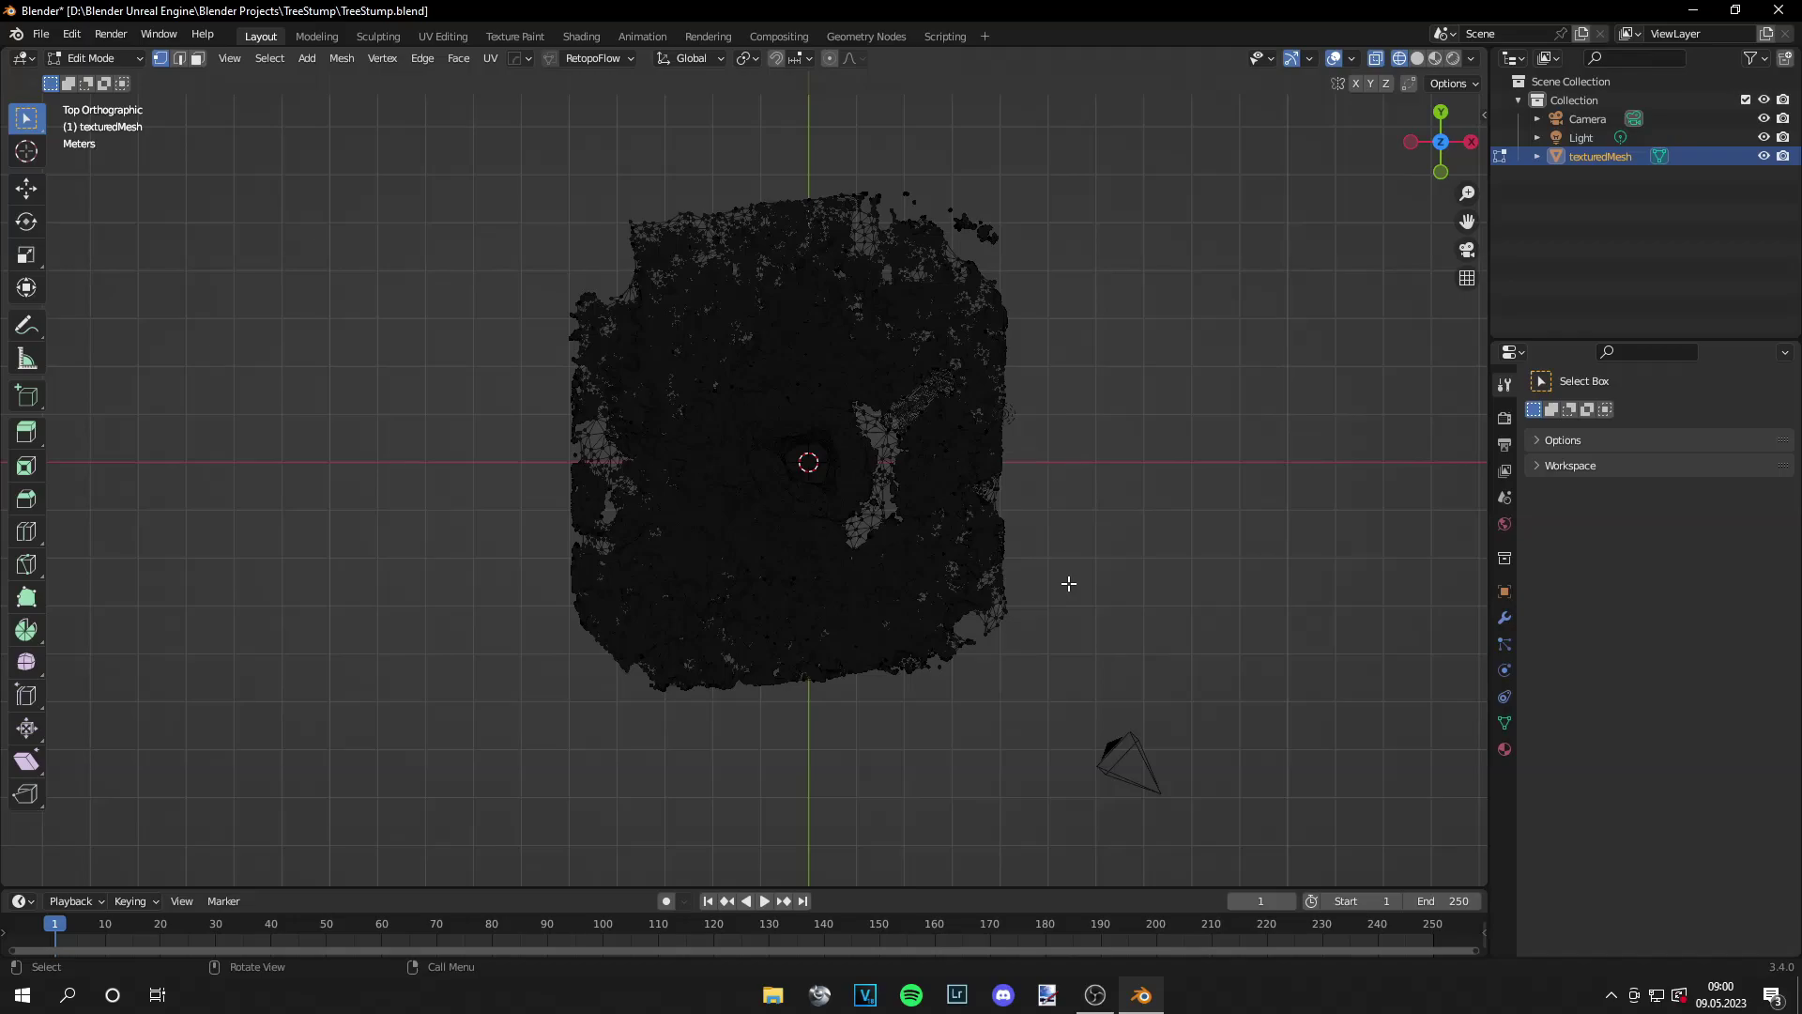
left_click_drag(1140, 769, 845, 124)
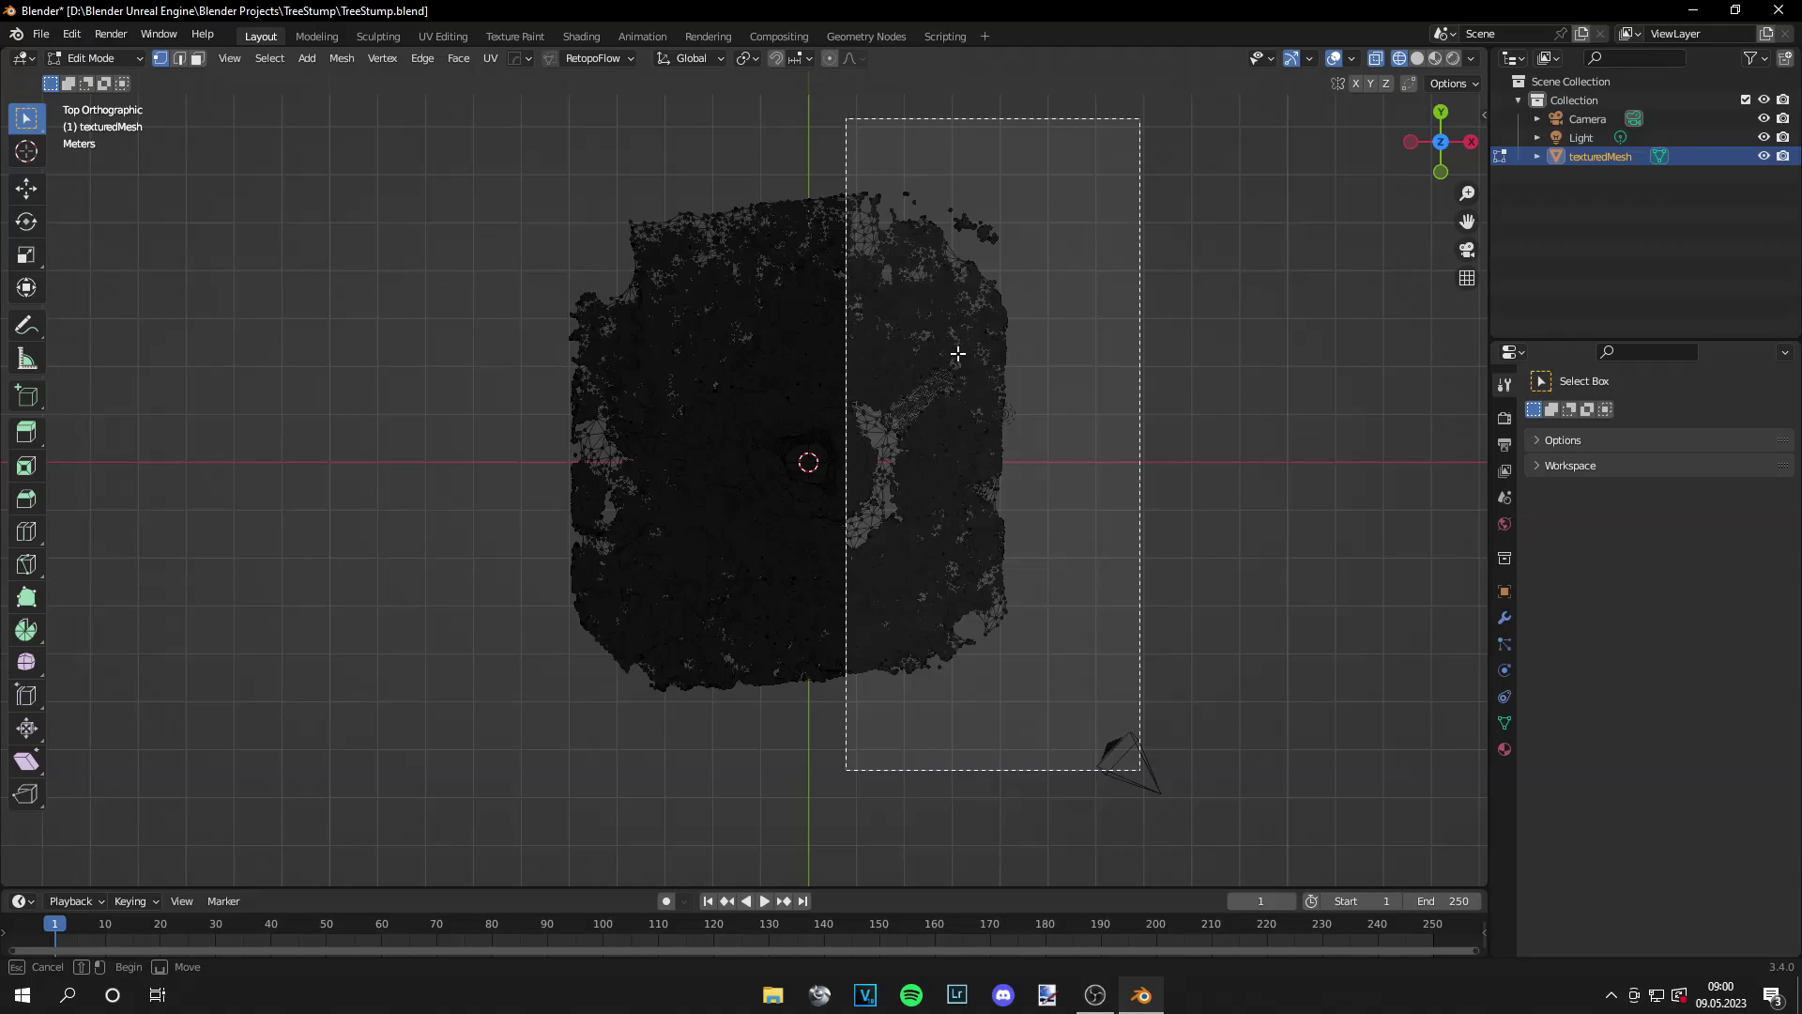
key("x")
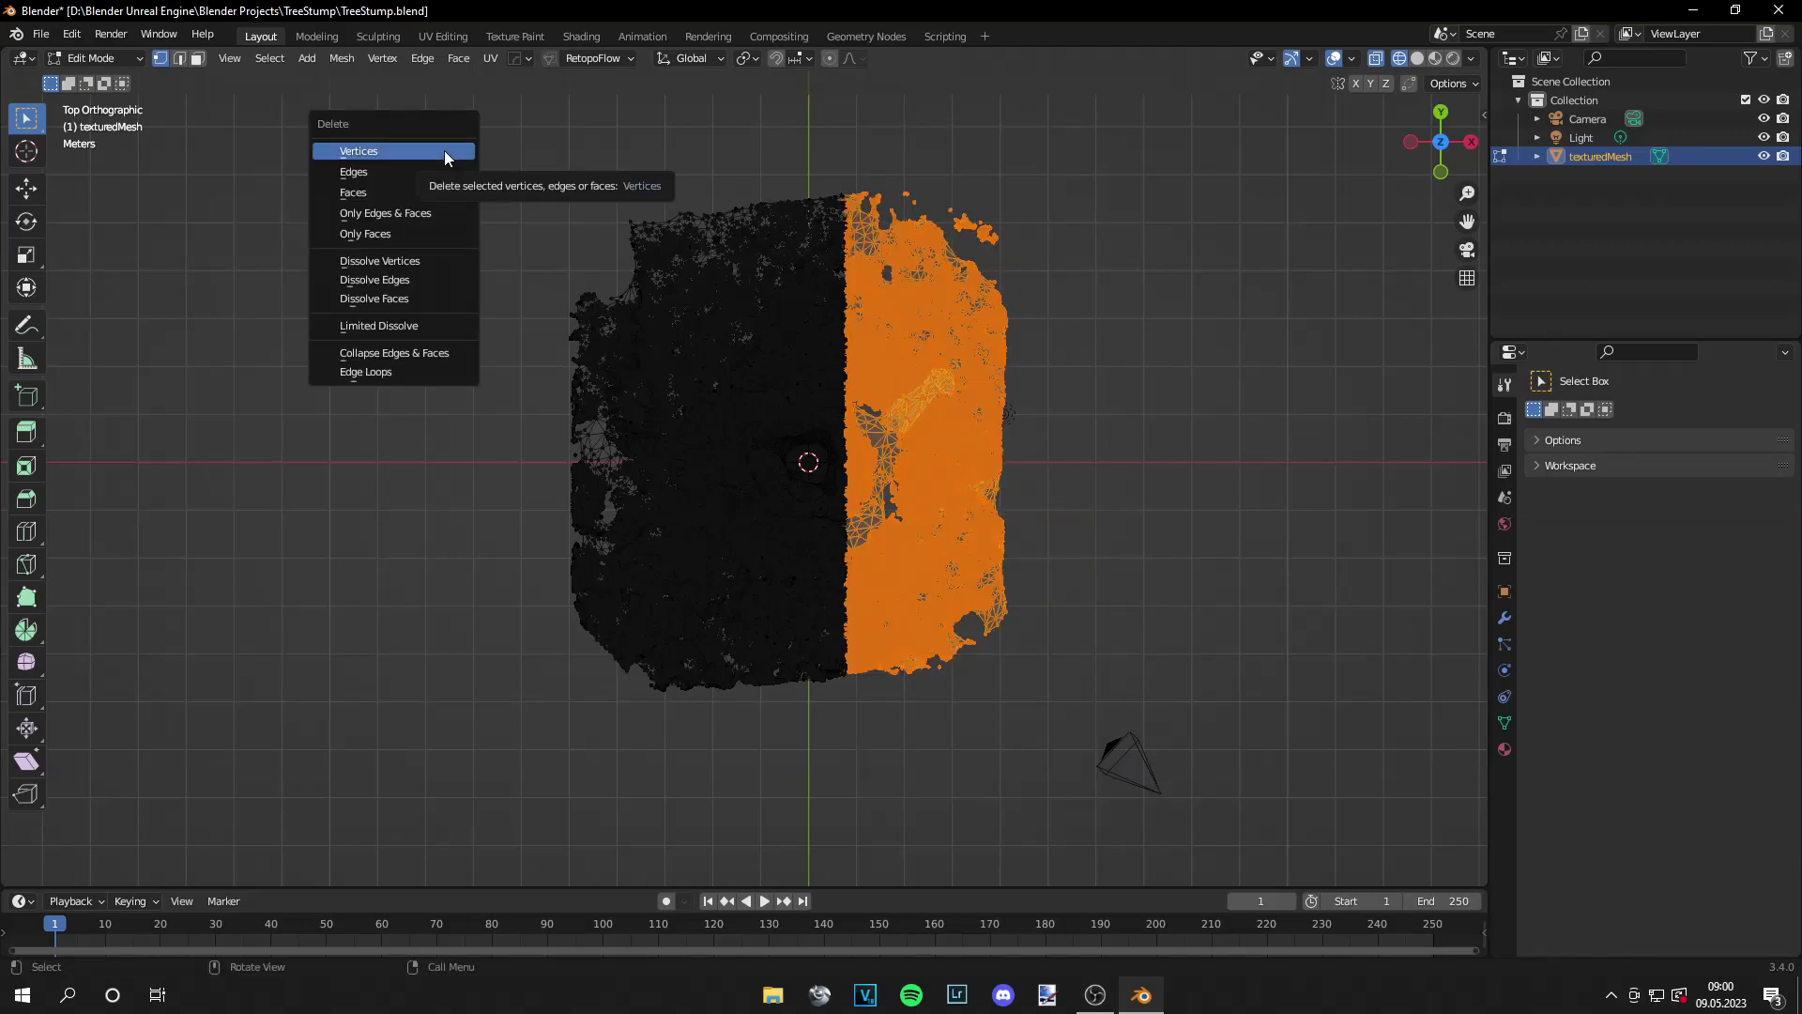
left_click(443, 150)
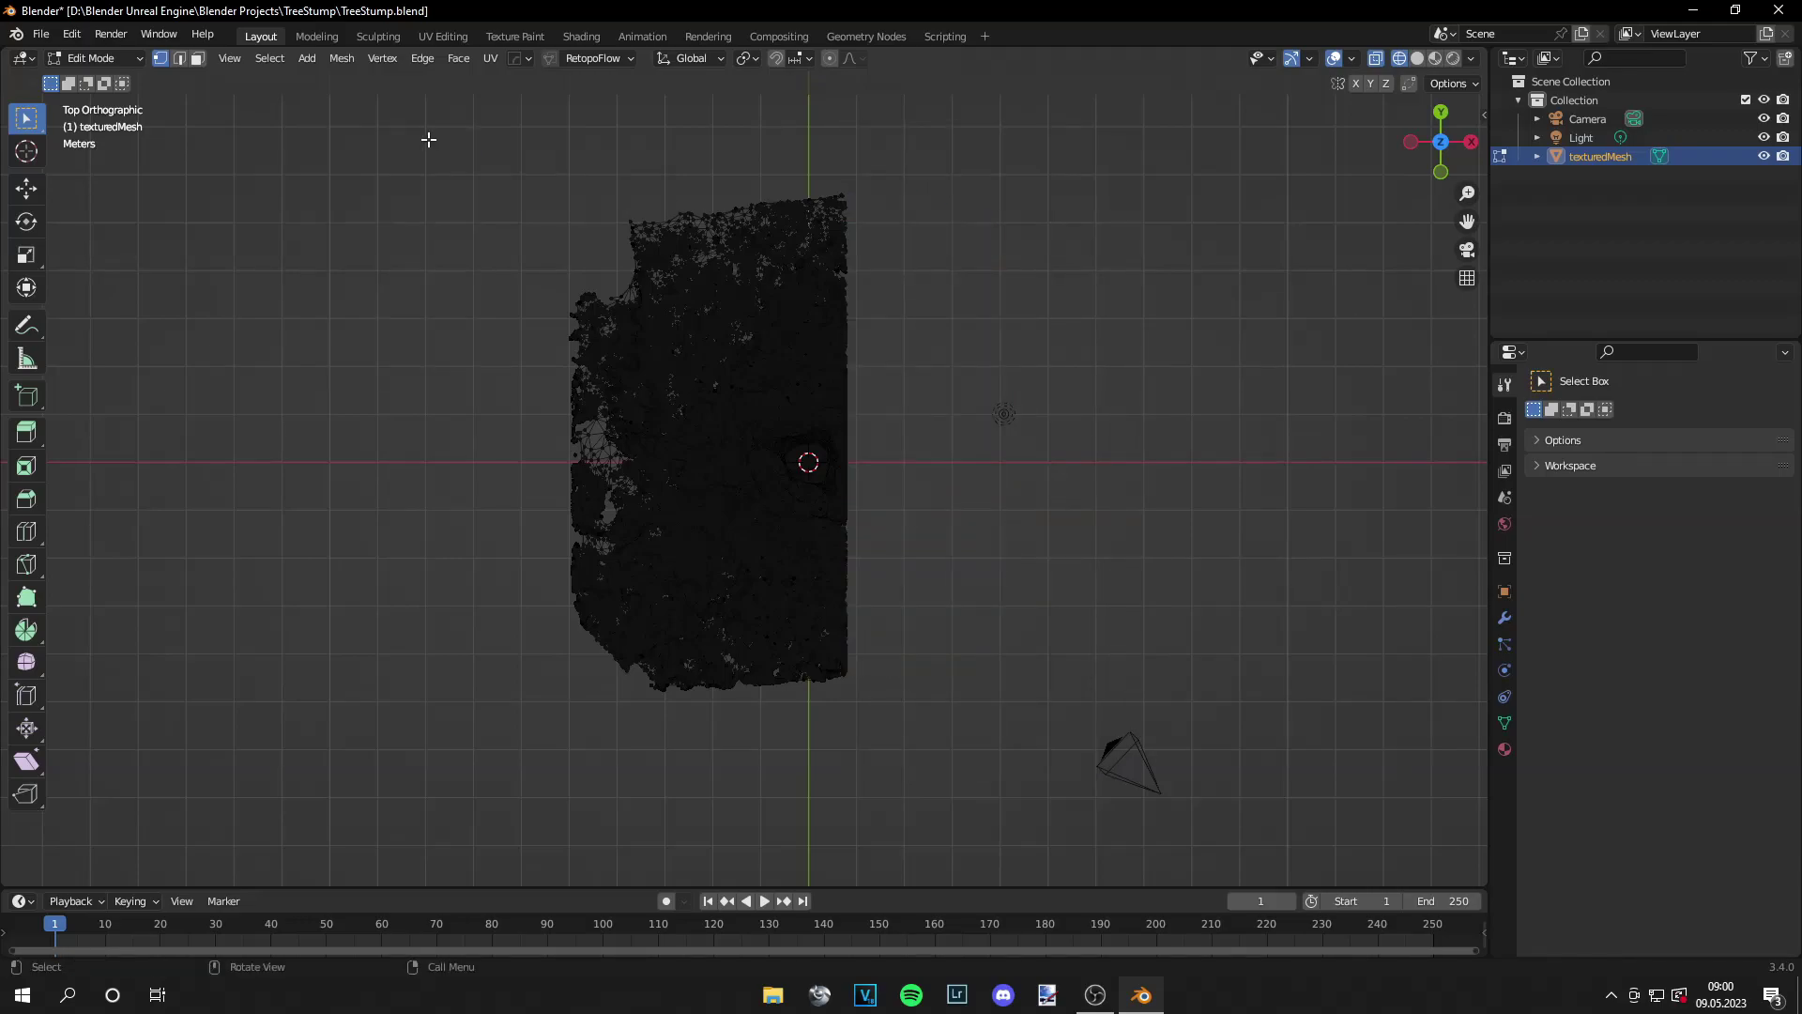
Box-select the upper part and lower ground area and delete those vertices
left_click_drag(428, 139, 748, 273)
key("b")
key("b")
left_click_drag(1011, 754, 586, 510)
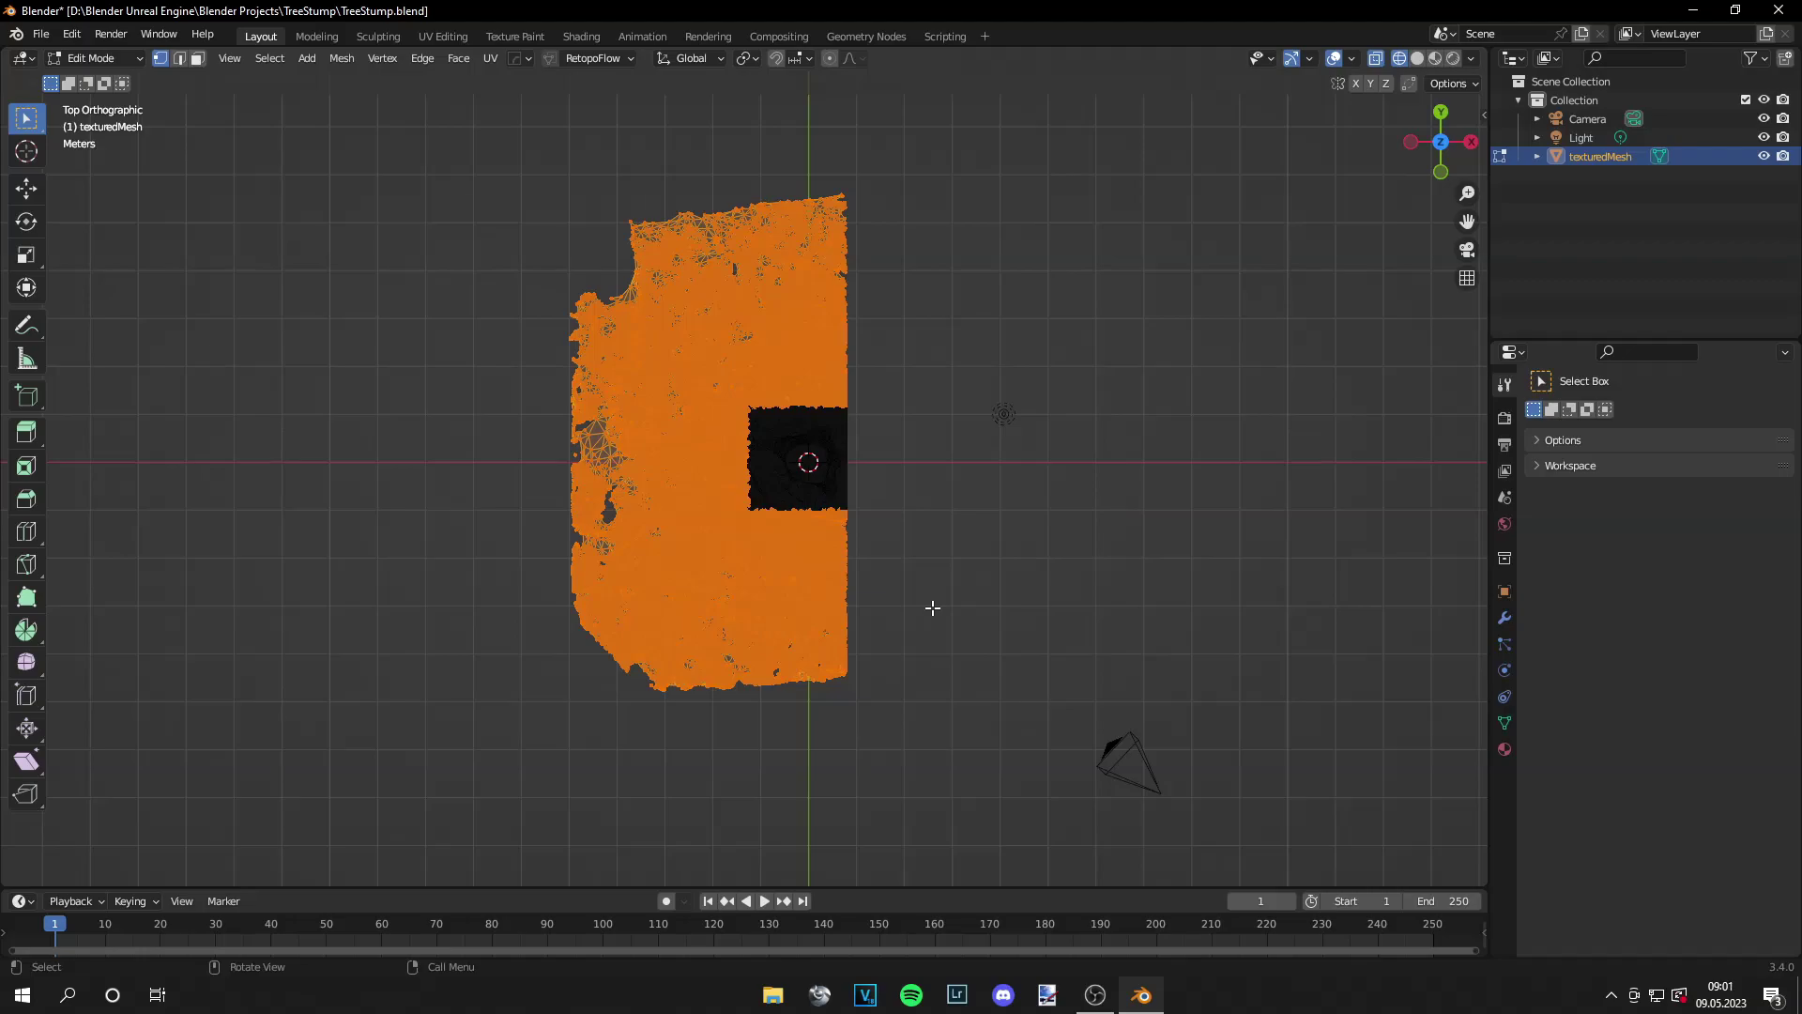
key("x")
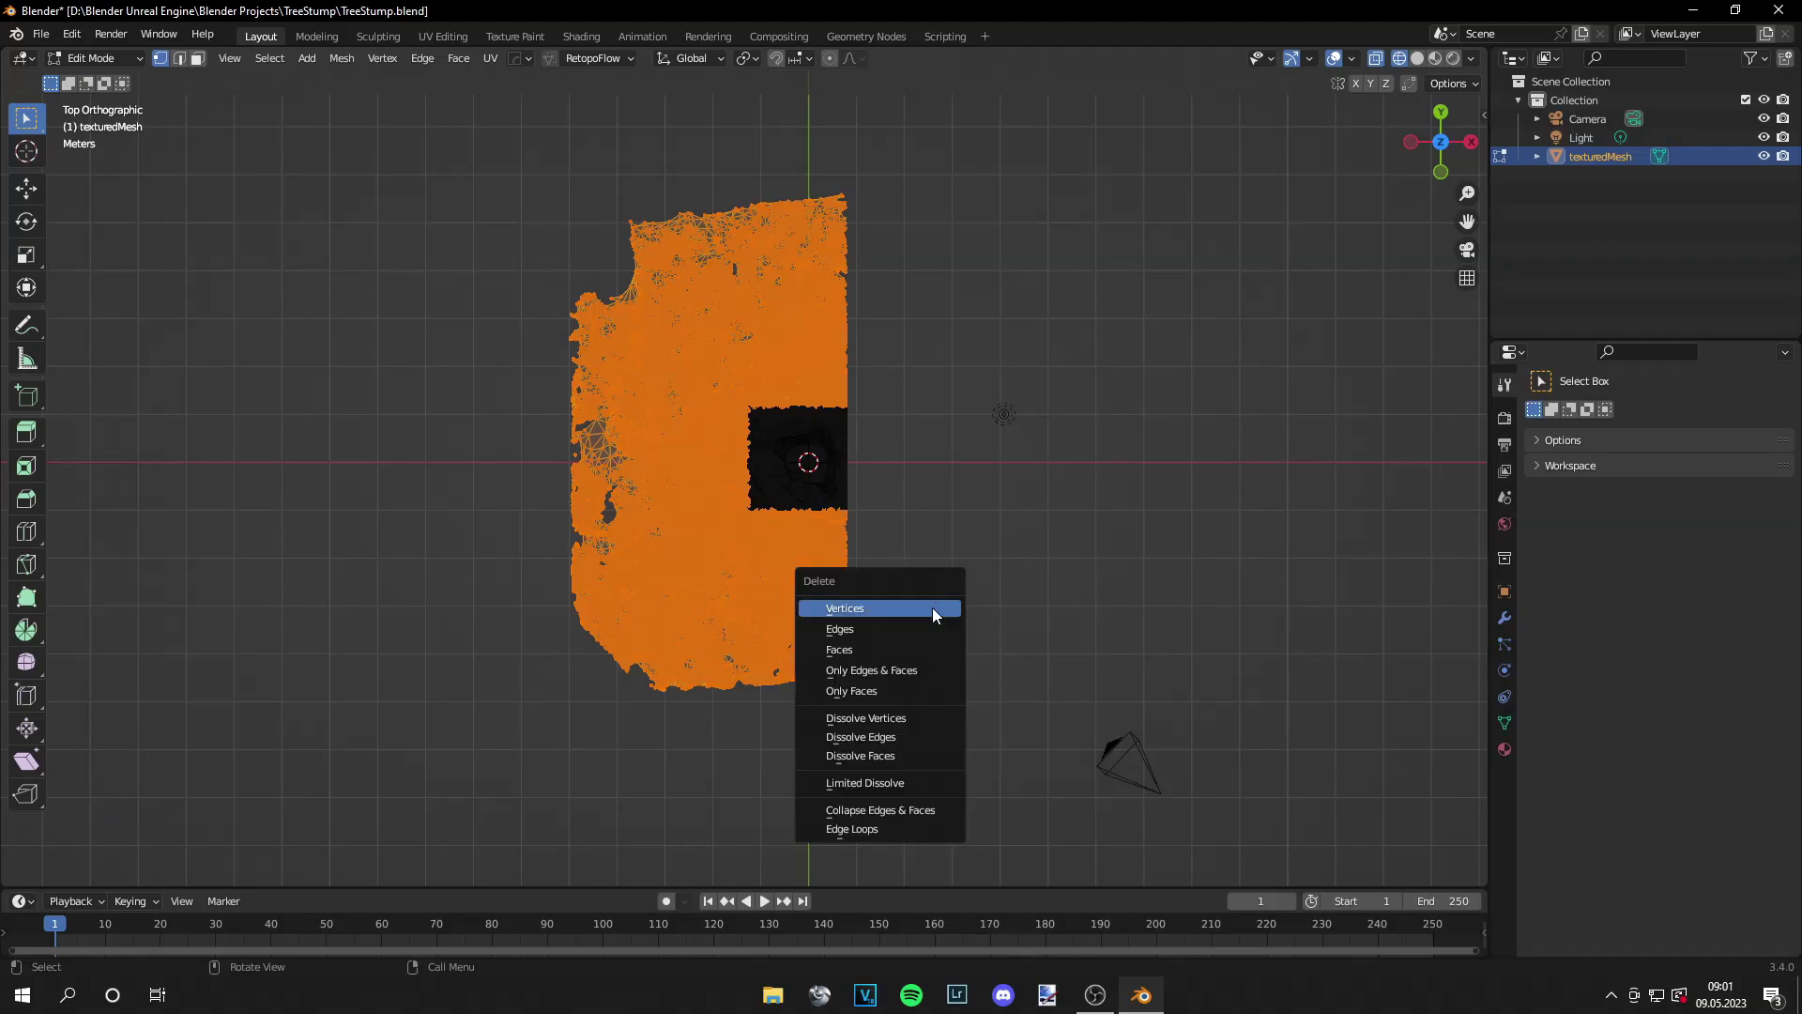
left_click(932, 606)
From front view, delete the stray geometry hanging below the stump
middle_click_drag(932, 606, 921, 483)
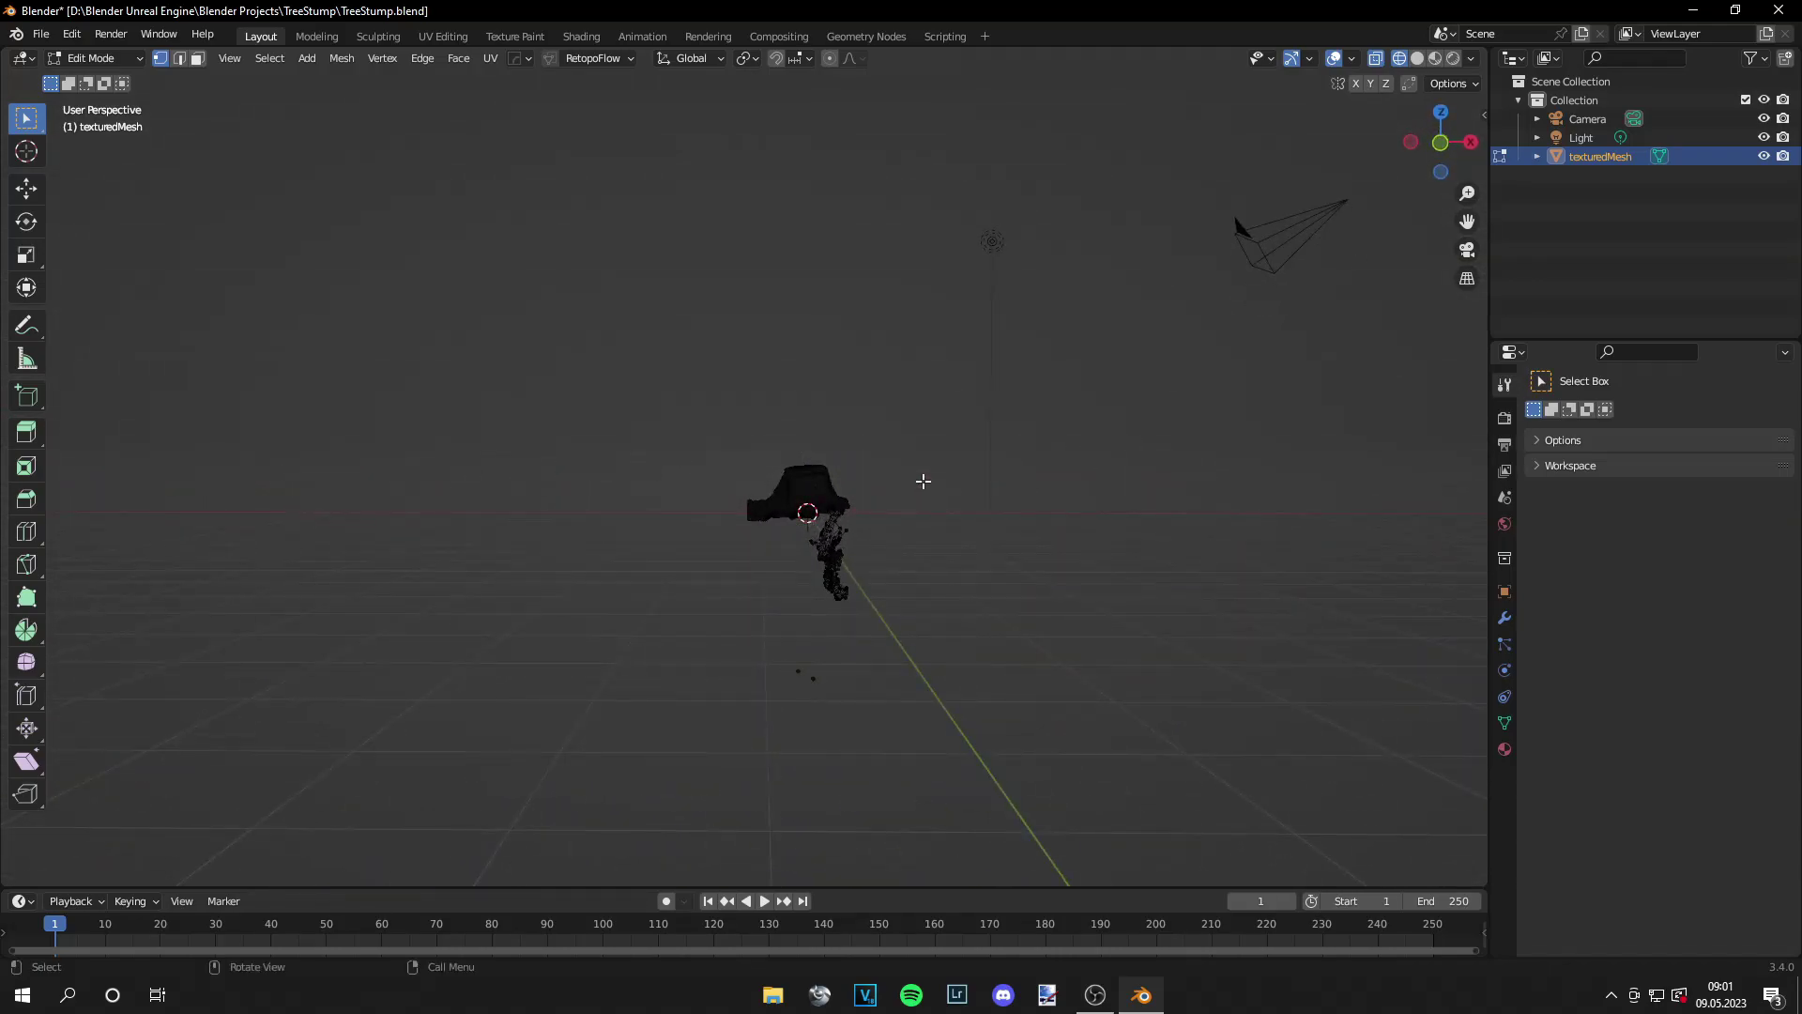
key("KP_1")
left_click_drag(1102, 846, 861, 591)
key("x")
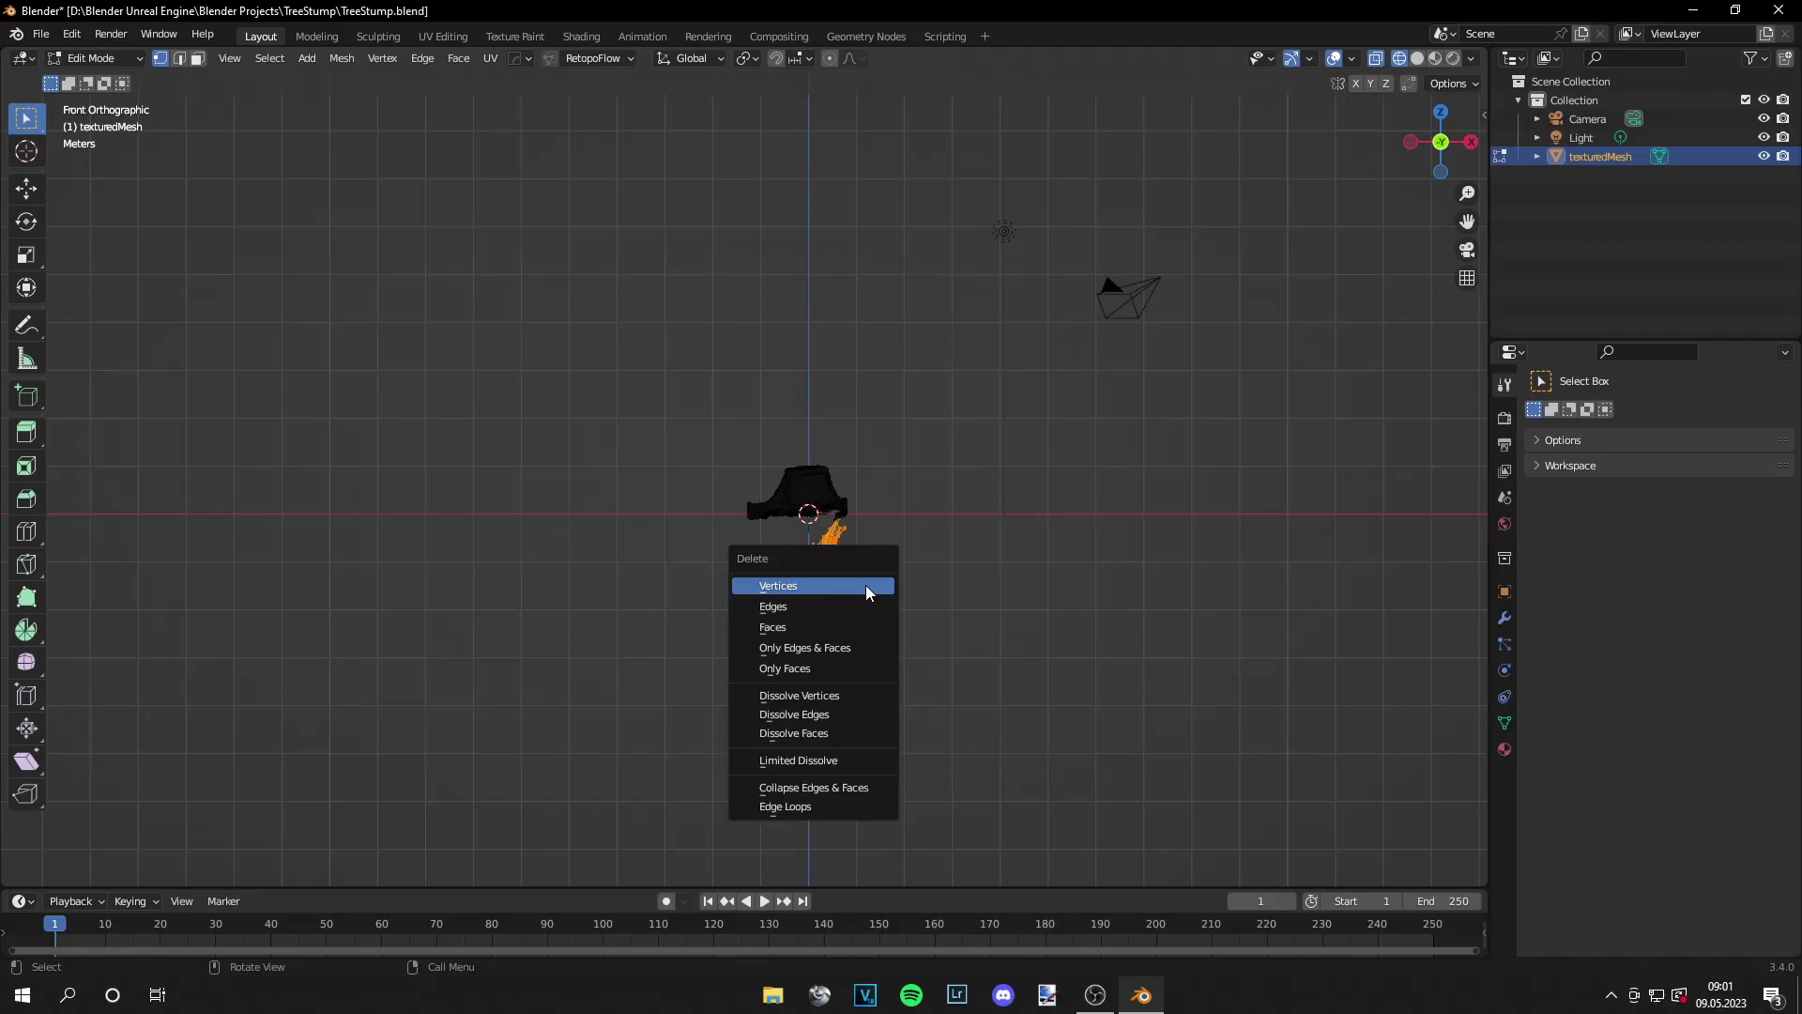
left_click(875, 585)
mouse_move(873, 587)
middle_mouse_down()
mouse_move(876, 567)
mouse_move(1081, 620)
mouse_move(877, 603)
middle_mouse_up()
scroll(877, 573, "up", 3)
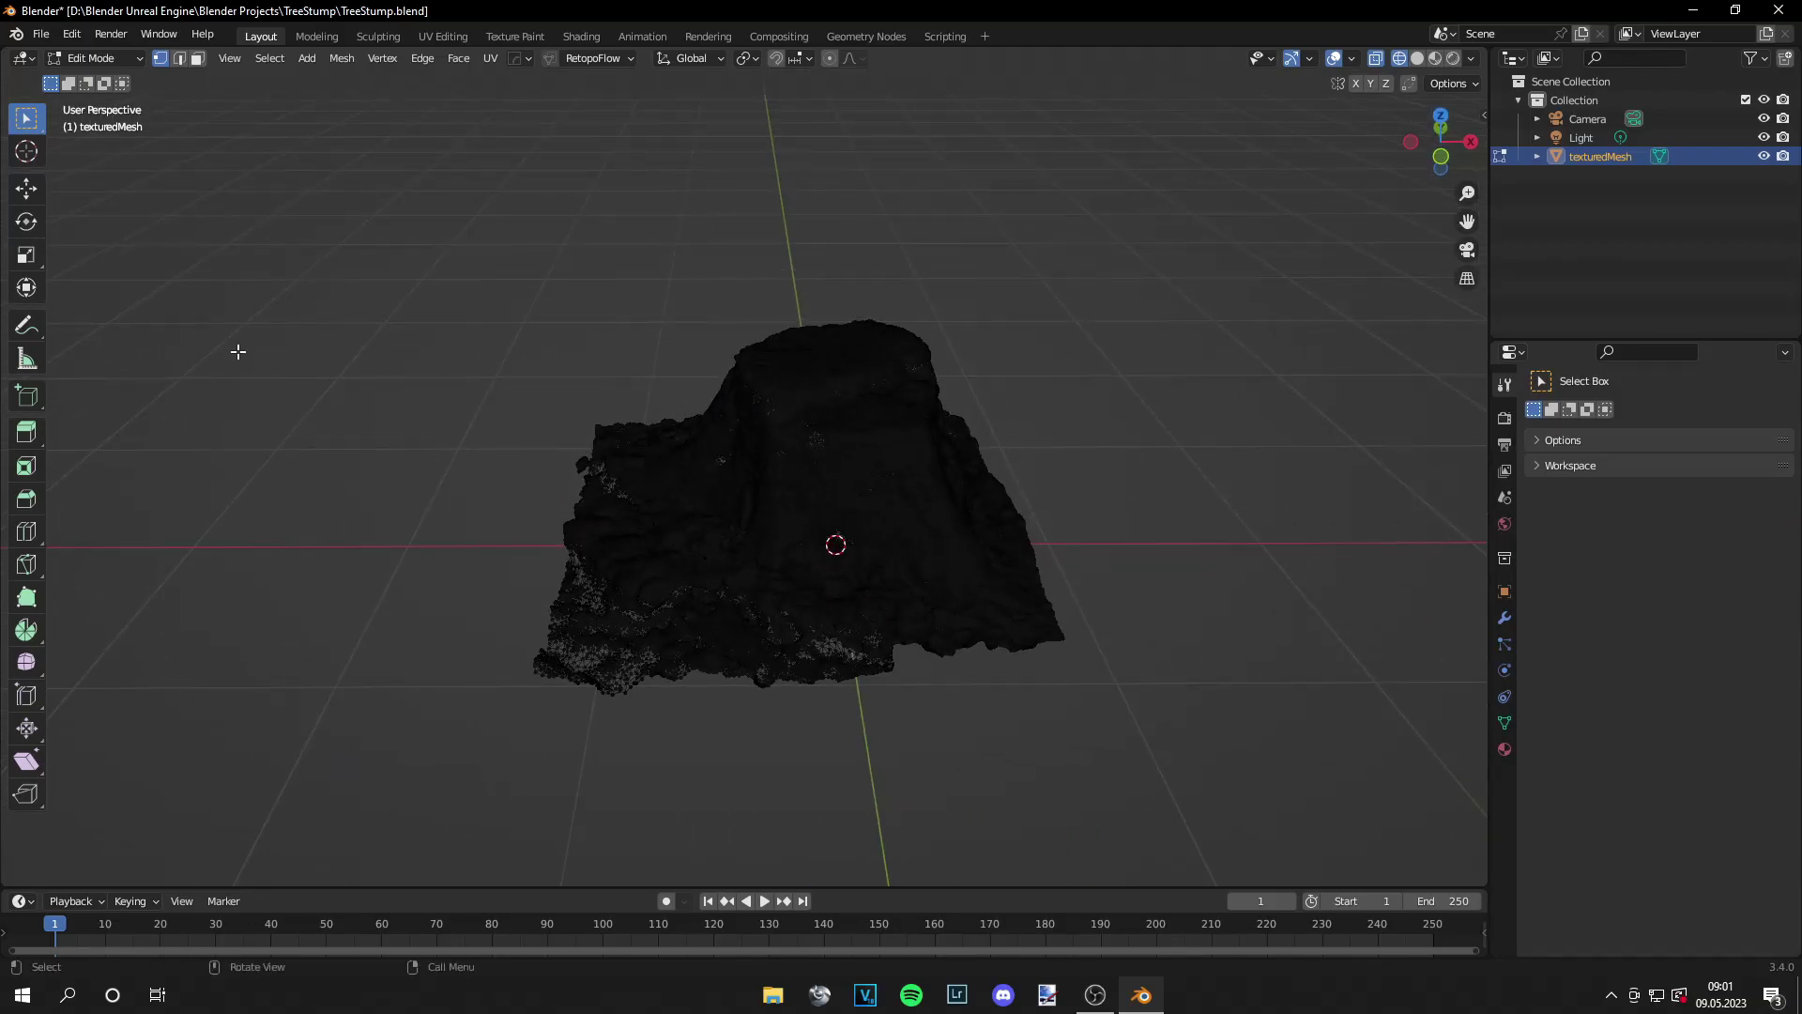
Circle-select the leftover ground vertices along the lower-left and right edges
left_click_drag(41, 128, 132, 205)
middle_click_drag(551, 639, 664, 516)
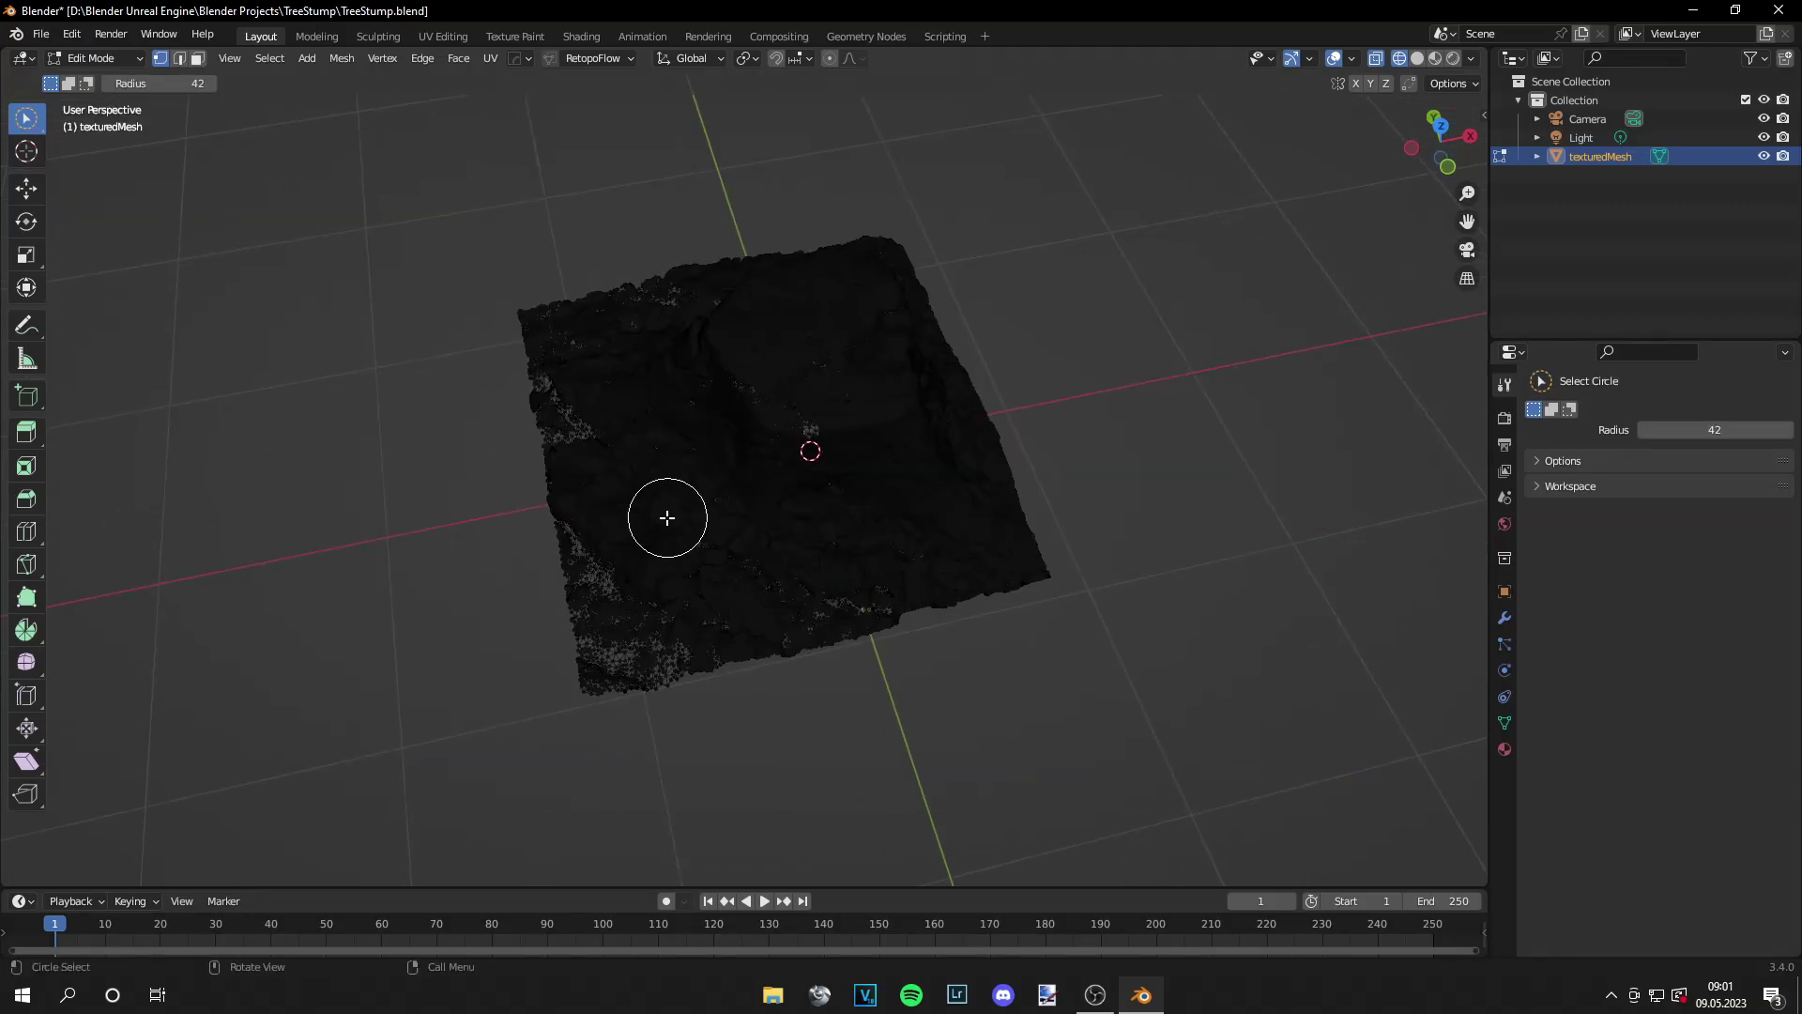
mouse_move(544, 496)
left_mouse_down()
mouse_move(643, 498)
mouse_move(747, 571)
mouse_move(924, 594)
mouse_move(880, 642)
mouse_move(571, 563)
mouse_move(657, 685)
left_mouse_up()
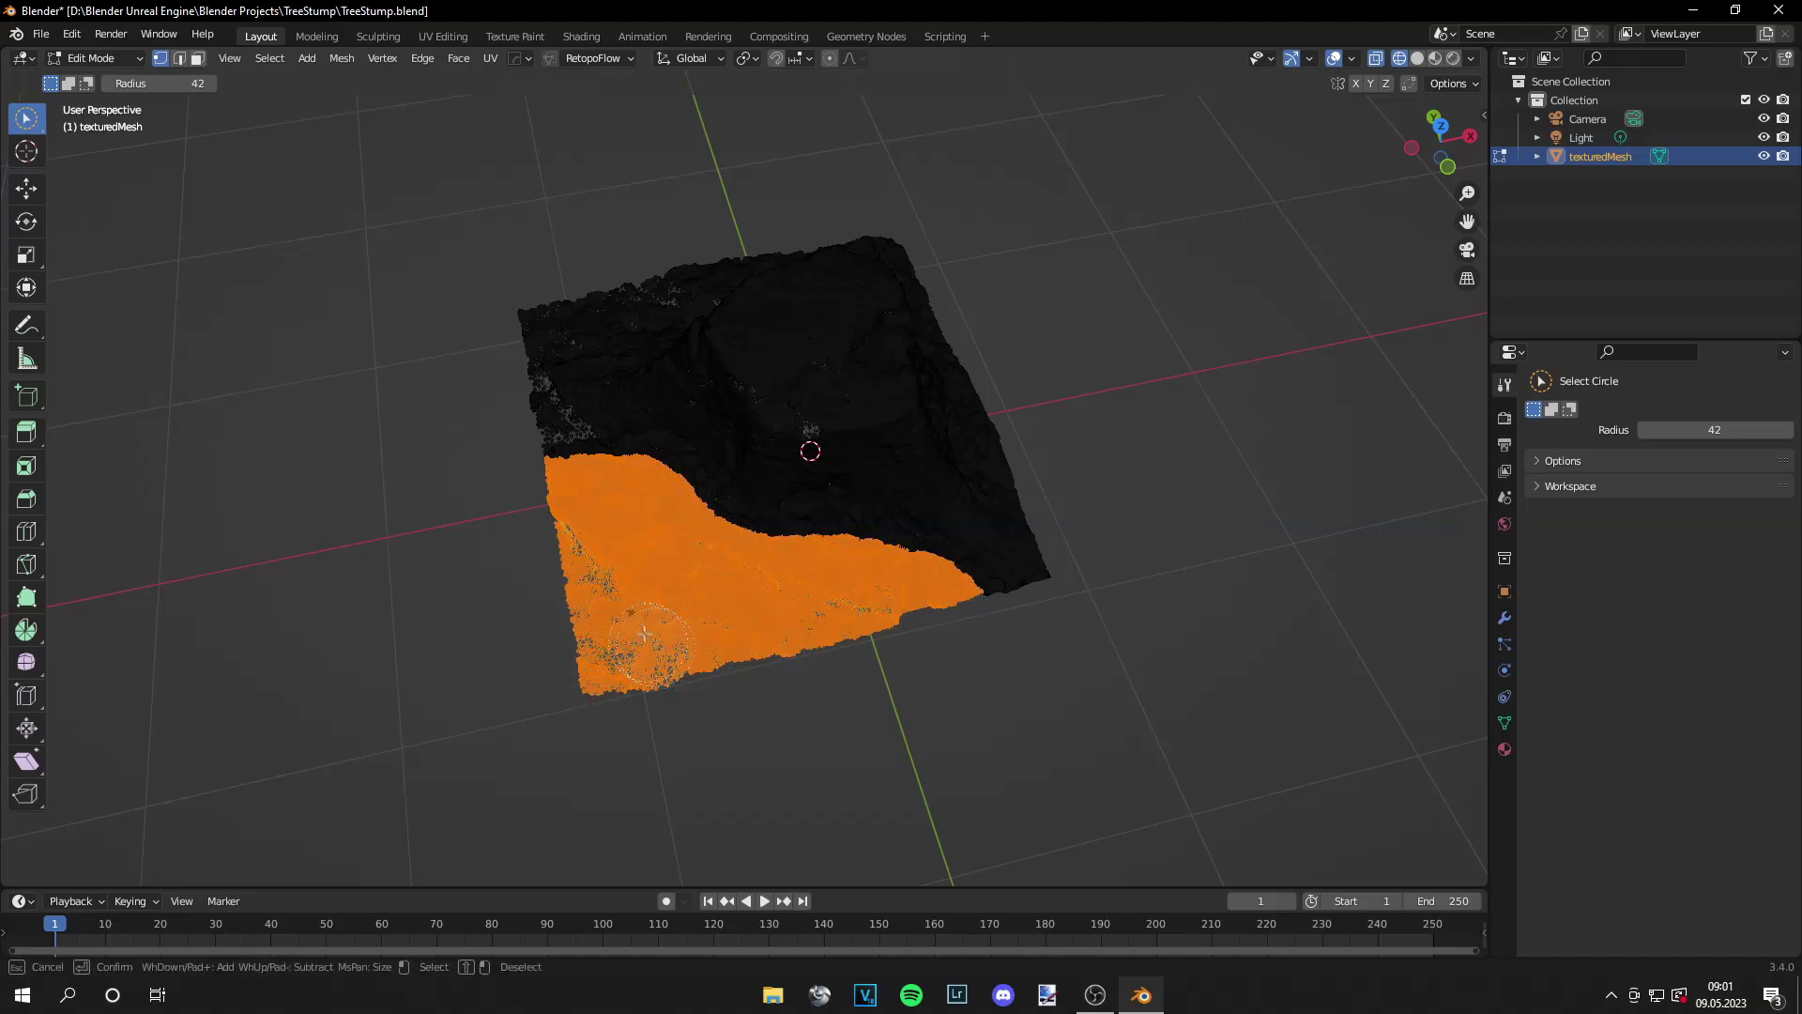
middle_click_drag(713, 676, 1033, 600)
middle_click_drag(893, 676, 716, 688)
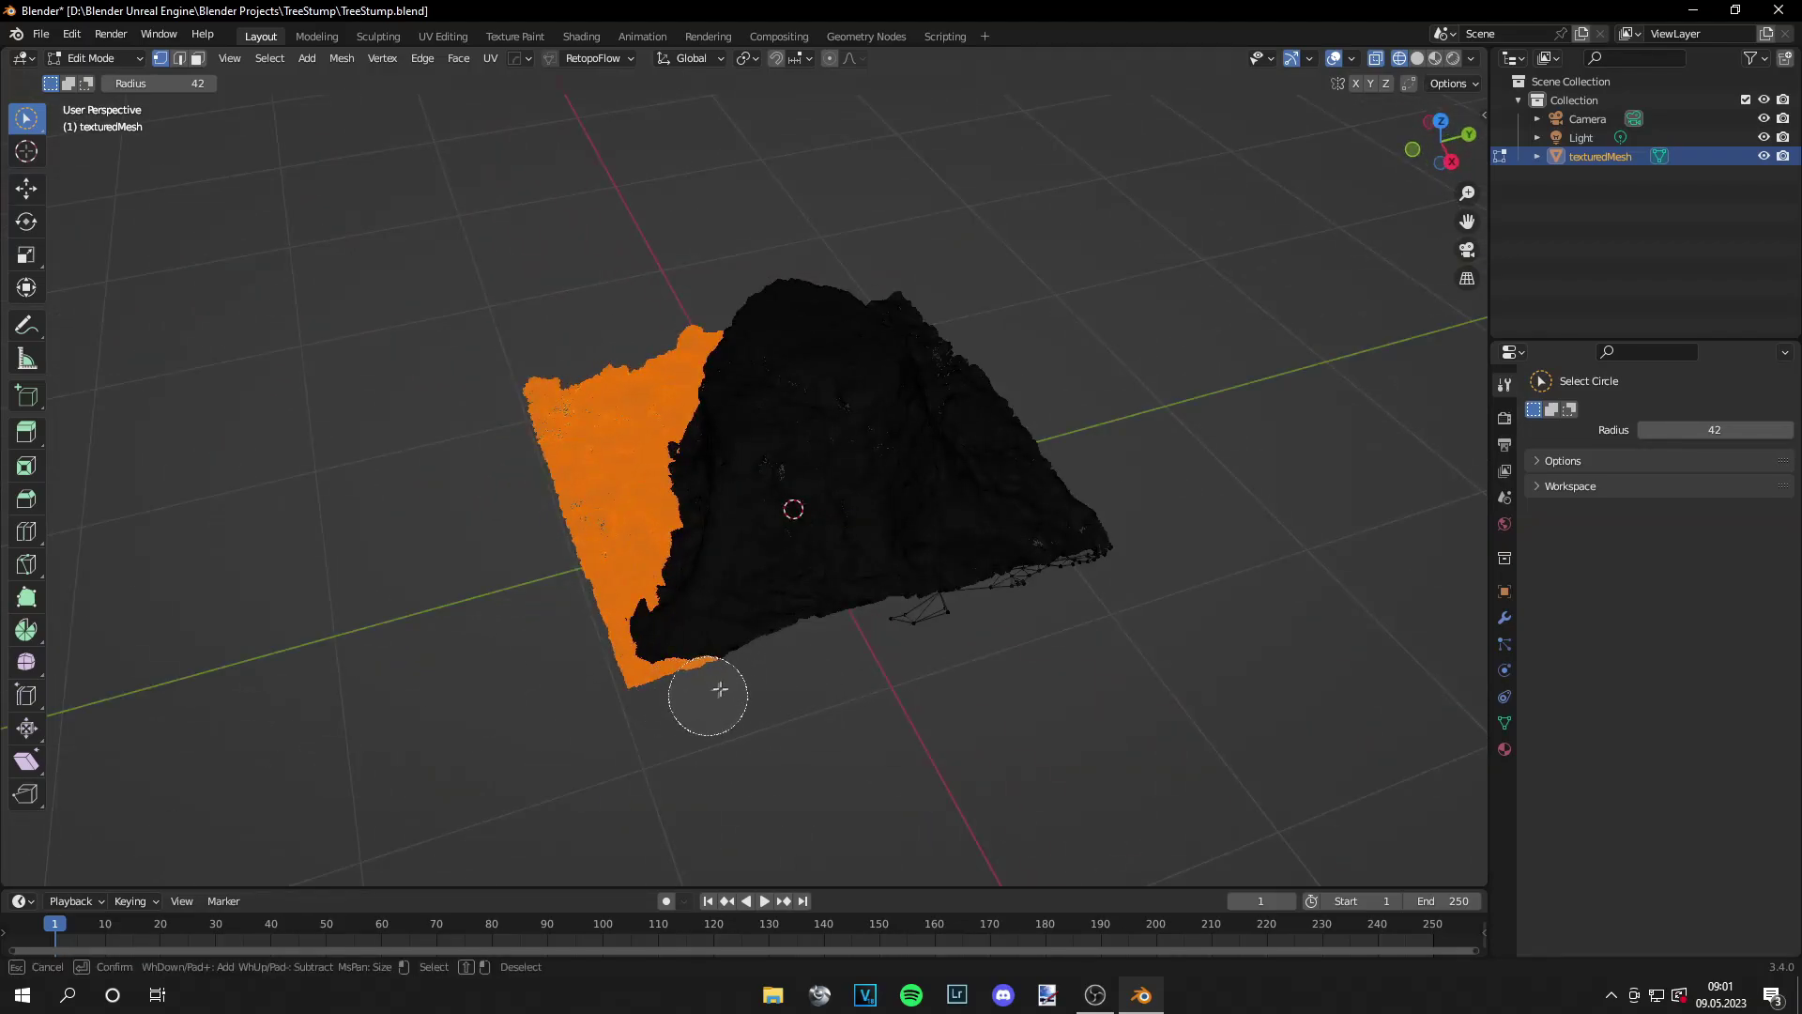
mouse_move(800, 648)
left_mouse_down()
mouse_move(900, 645)
mouse_move(1040, 588)
mouse_move(1079, 499)
mouse_move(1080, 368)
left_mouse_up()
mouse_move(1080, 368)
middle_mouse_down()
mouse_move(1054, 623)
mouse_move(892, 685)
middle_mouse_up()
mouse_move(892, 686)
left_mouse_down()
mouse_move(890, 608)
mouse_move(962, 516)
mouse_move(994, 409)
mouse_move(962, 364)
mouse_move(1059, 477)
mouse_move(945, 632)
left_mouse_up()
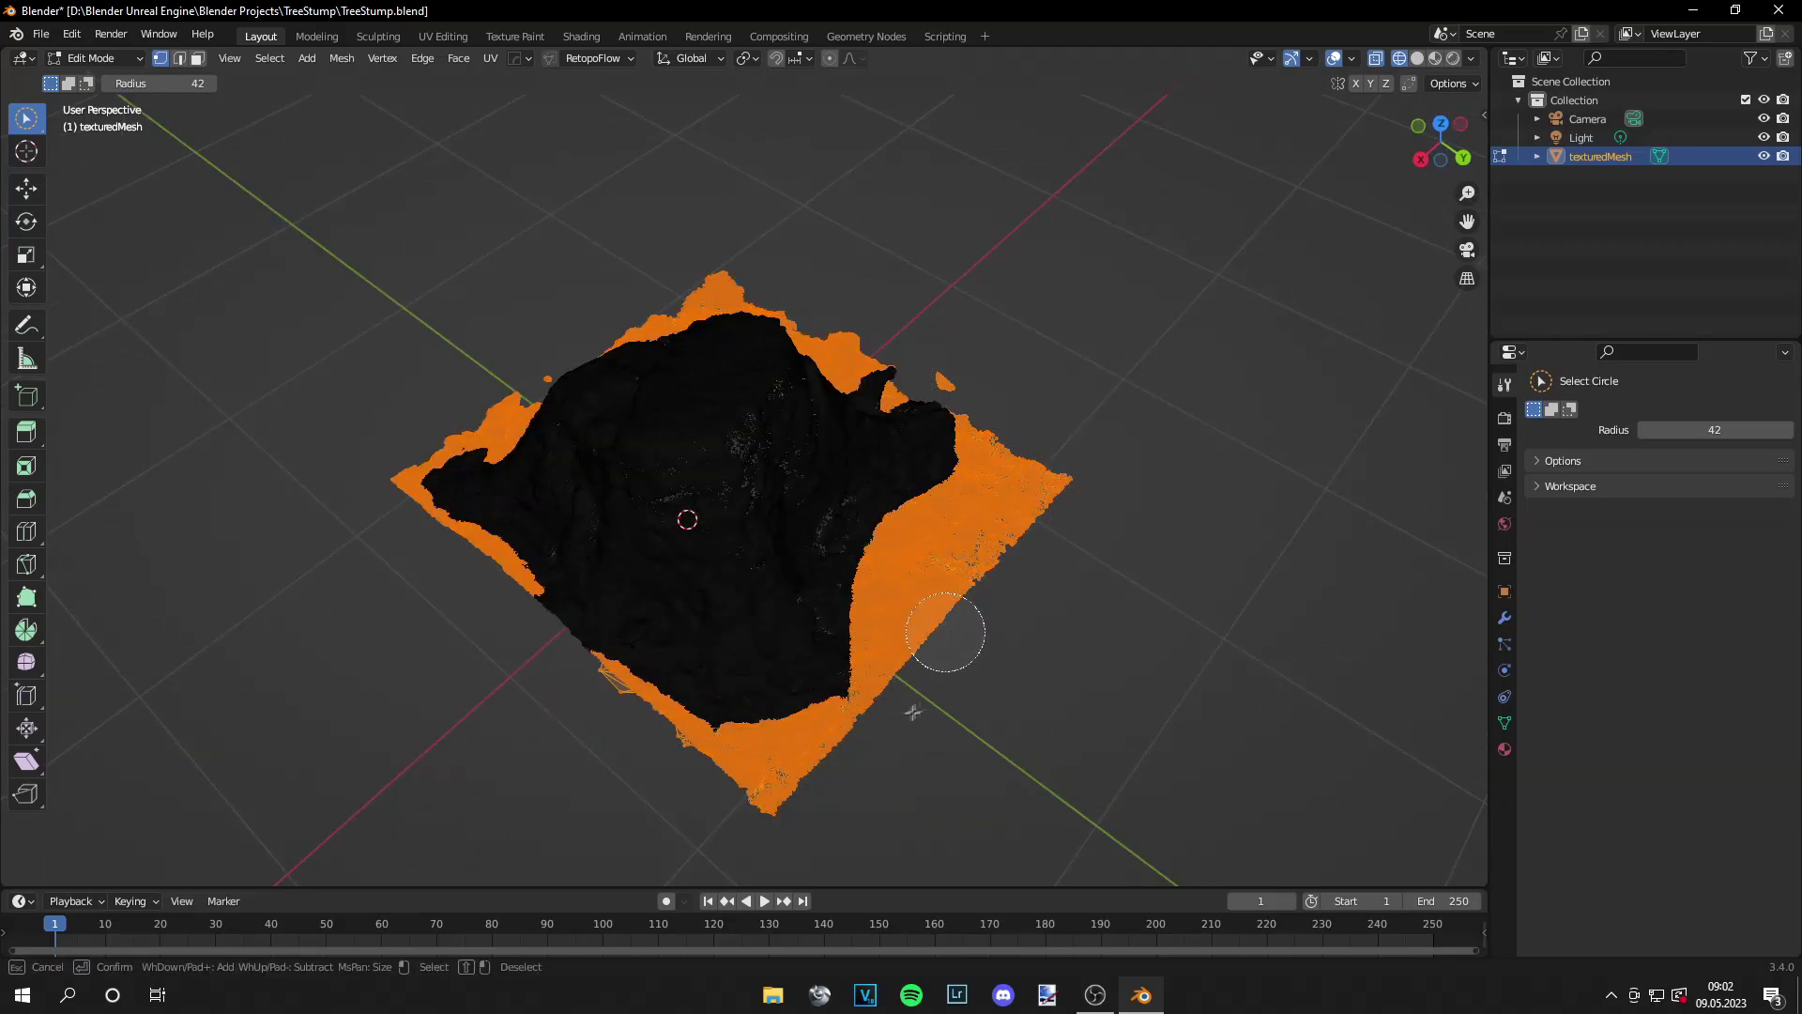
mouse_move(945, 631)
middle_mouse_down()
mouse_move(901, 648)
mouse_move(908, 604)
mouse_move(856, 601)
middle_mouse_up()
Add the ground around the stump's base, delete all selected vertices, and return to Object Mode
left_click_drag(856, 601, 787, 512)
mouse_move(786, 512)
middle_mouse_down()
mouse_move(837, 566)
mouse_move(699, 746)
middle_mouse_up()
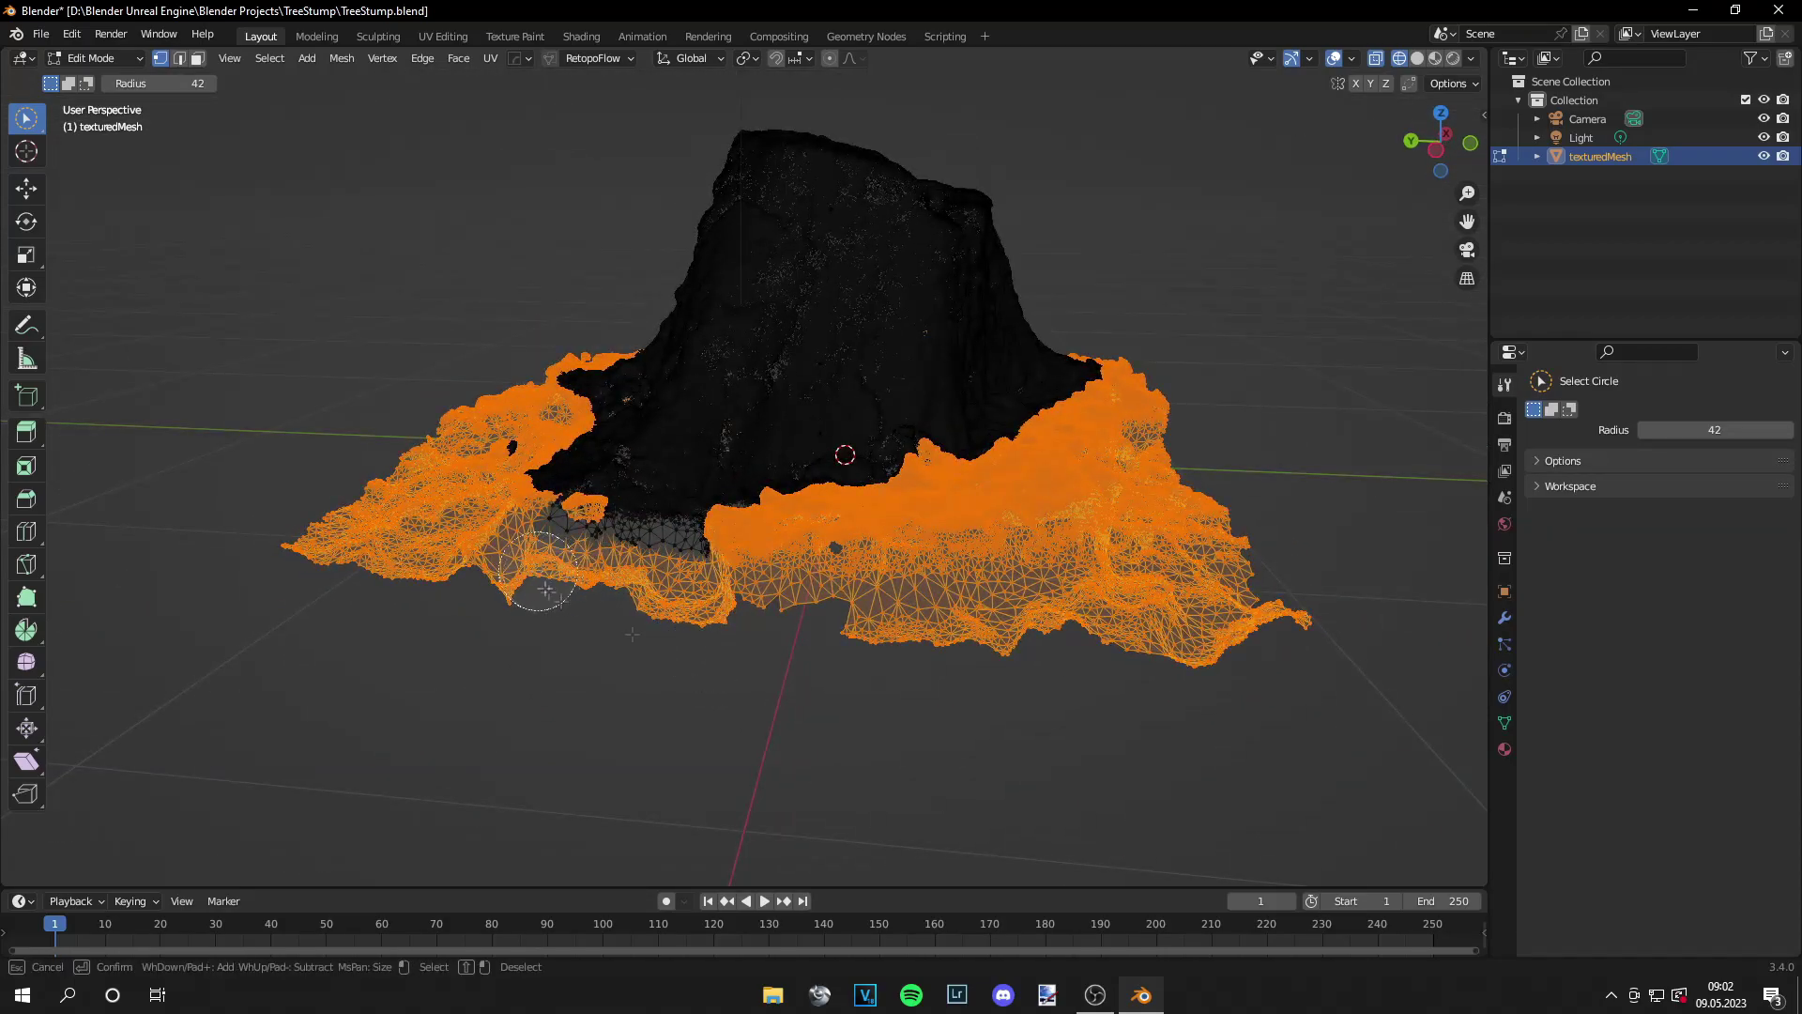
middle_click_drag(543, 591, 969, 702)
key("x")
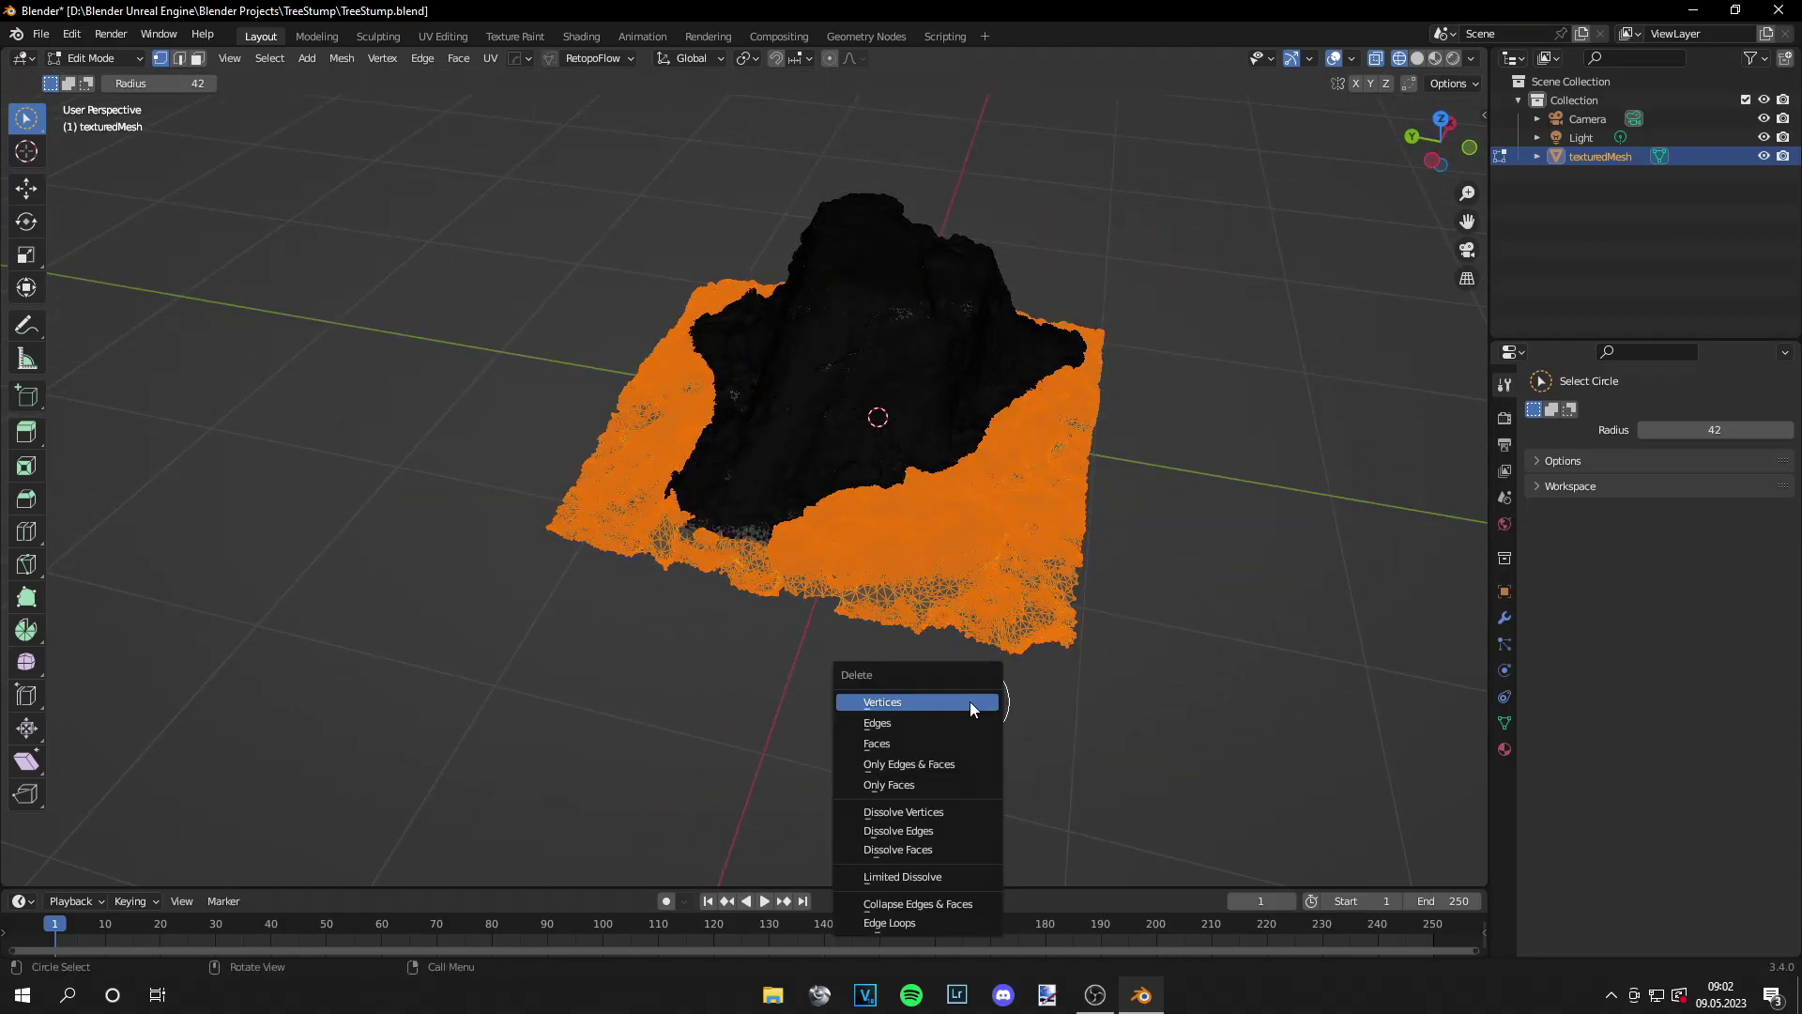
left_click(969, 700)
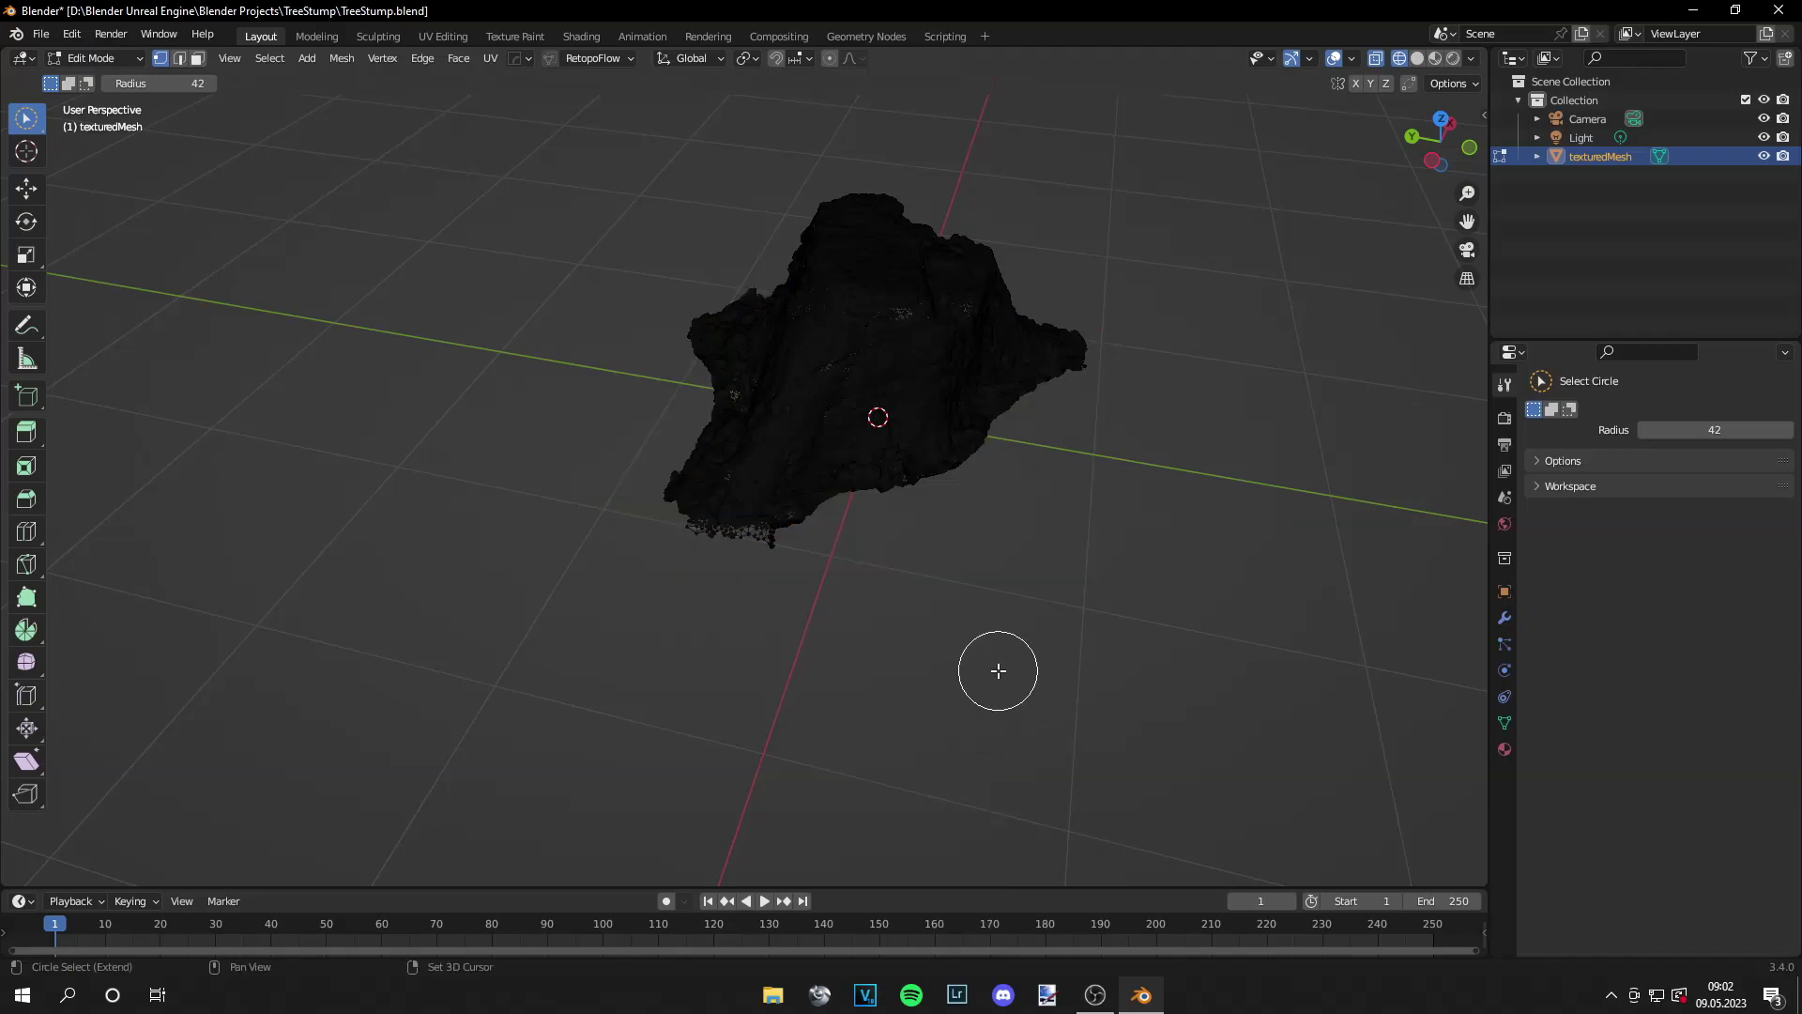
middle_click_drag(998, 672, 1251, 442)
key("Tab")
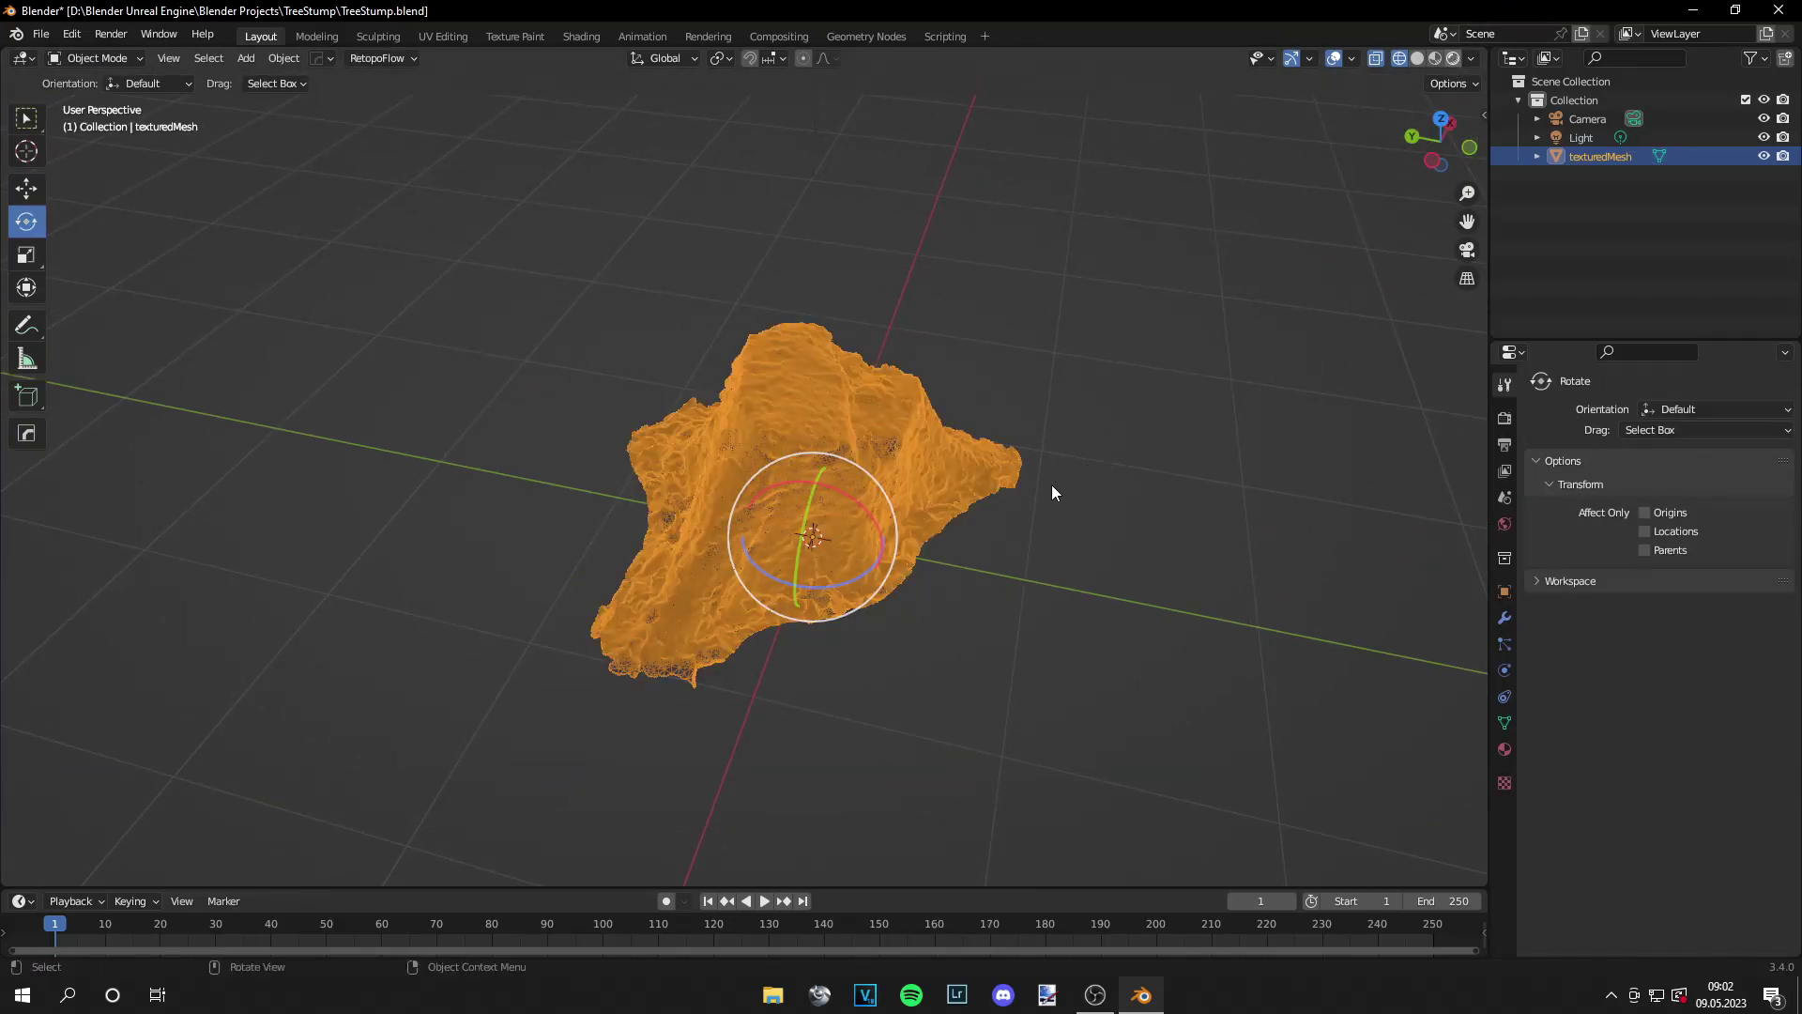
Preview the deselected stump in Rendered shading and save TreeStump.blend
left_click(1065, 614)
key("z")
key("8")
key("ctrl+s")
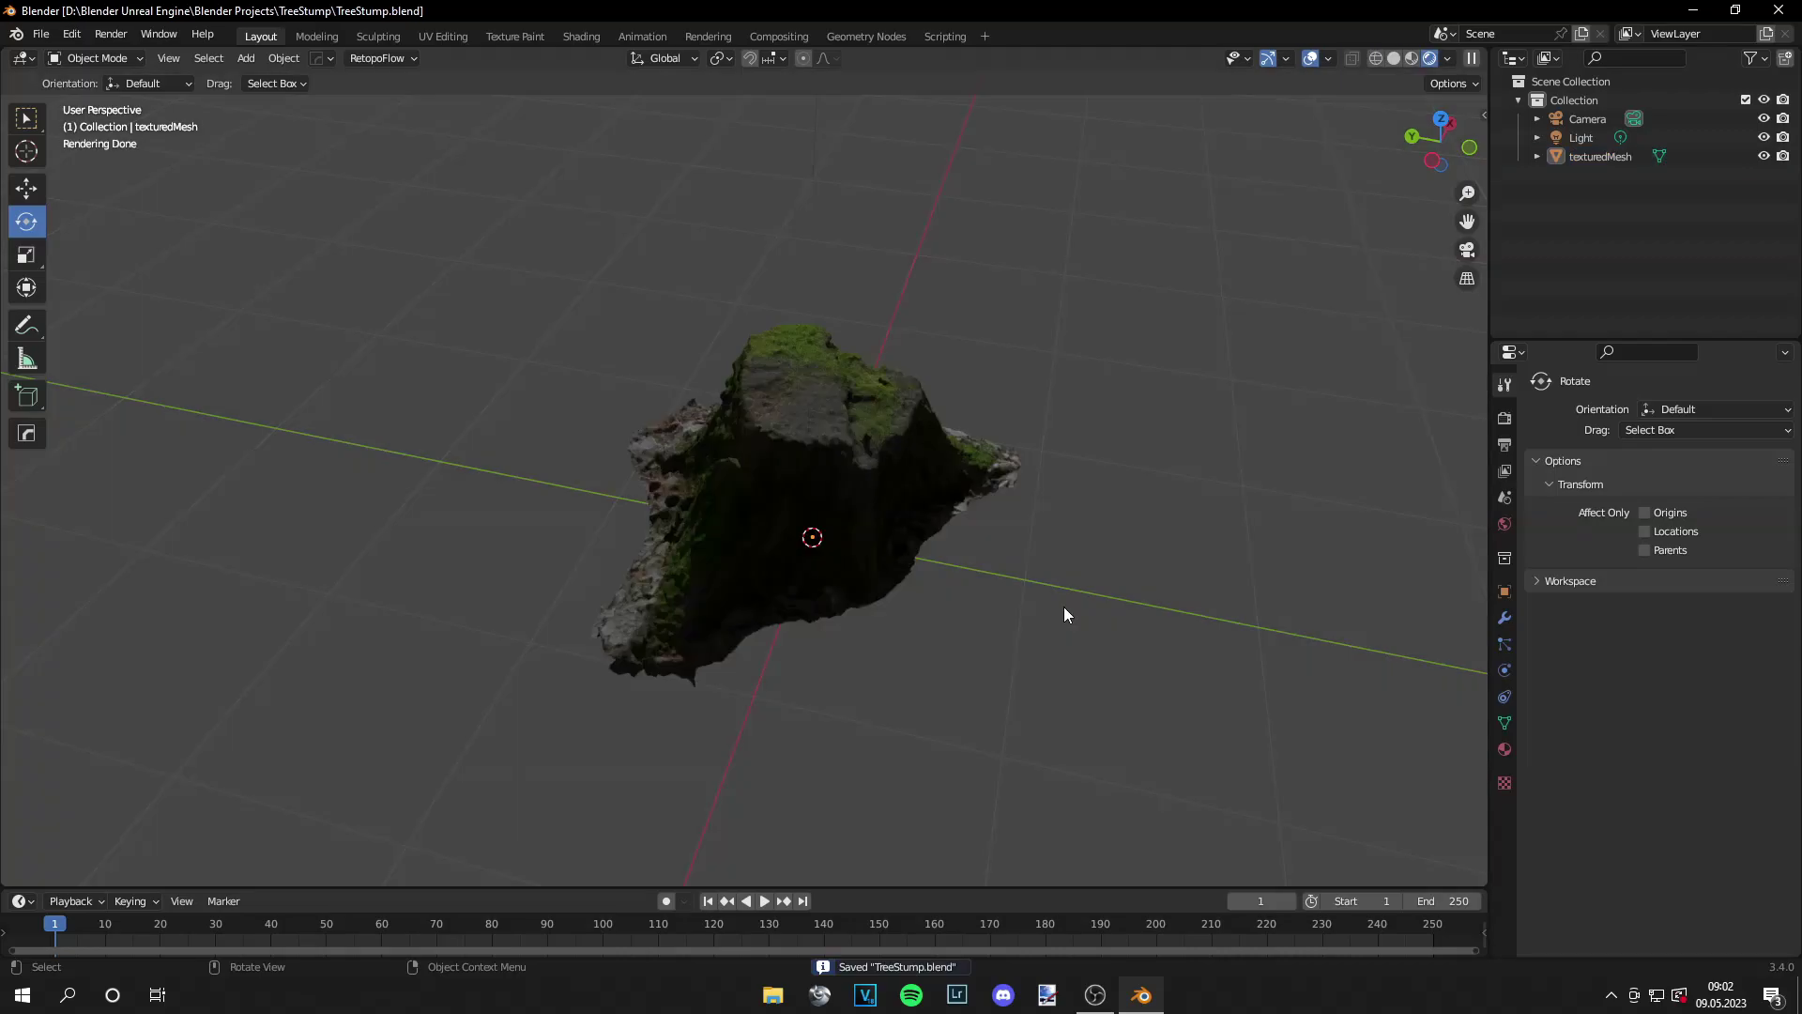
mouse_move(1067, 608)
middle_mouse_down()
mouse_move(860, 556)
mouse_move(706, 557)
mouse_move(1171, 632)
mouse_move(904, 635)
mouse_move(1060, 624)
middle_mouse_up()
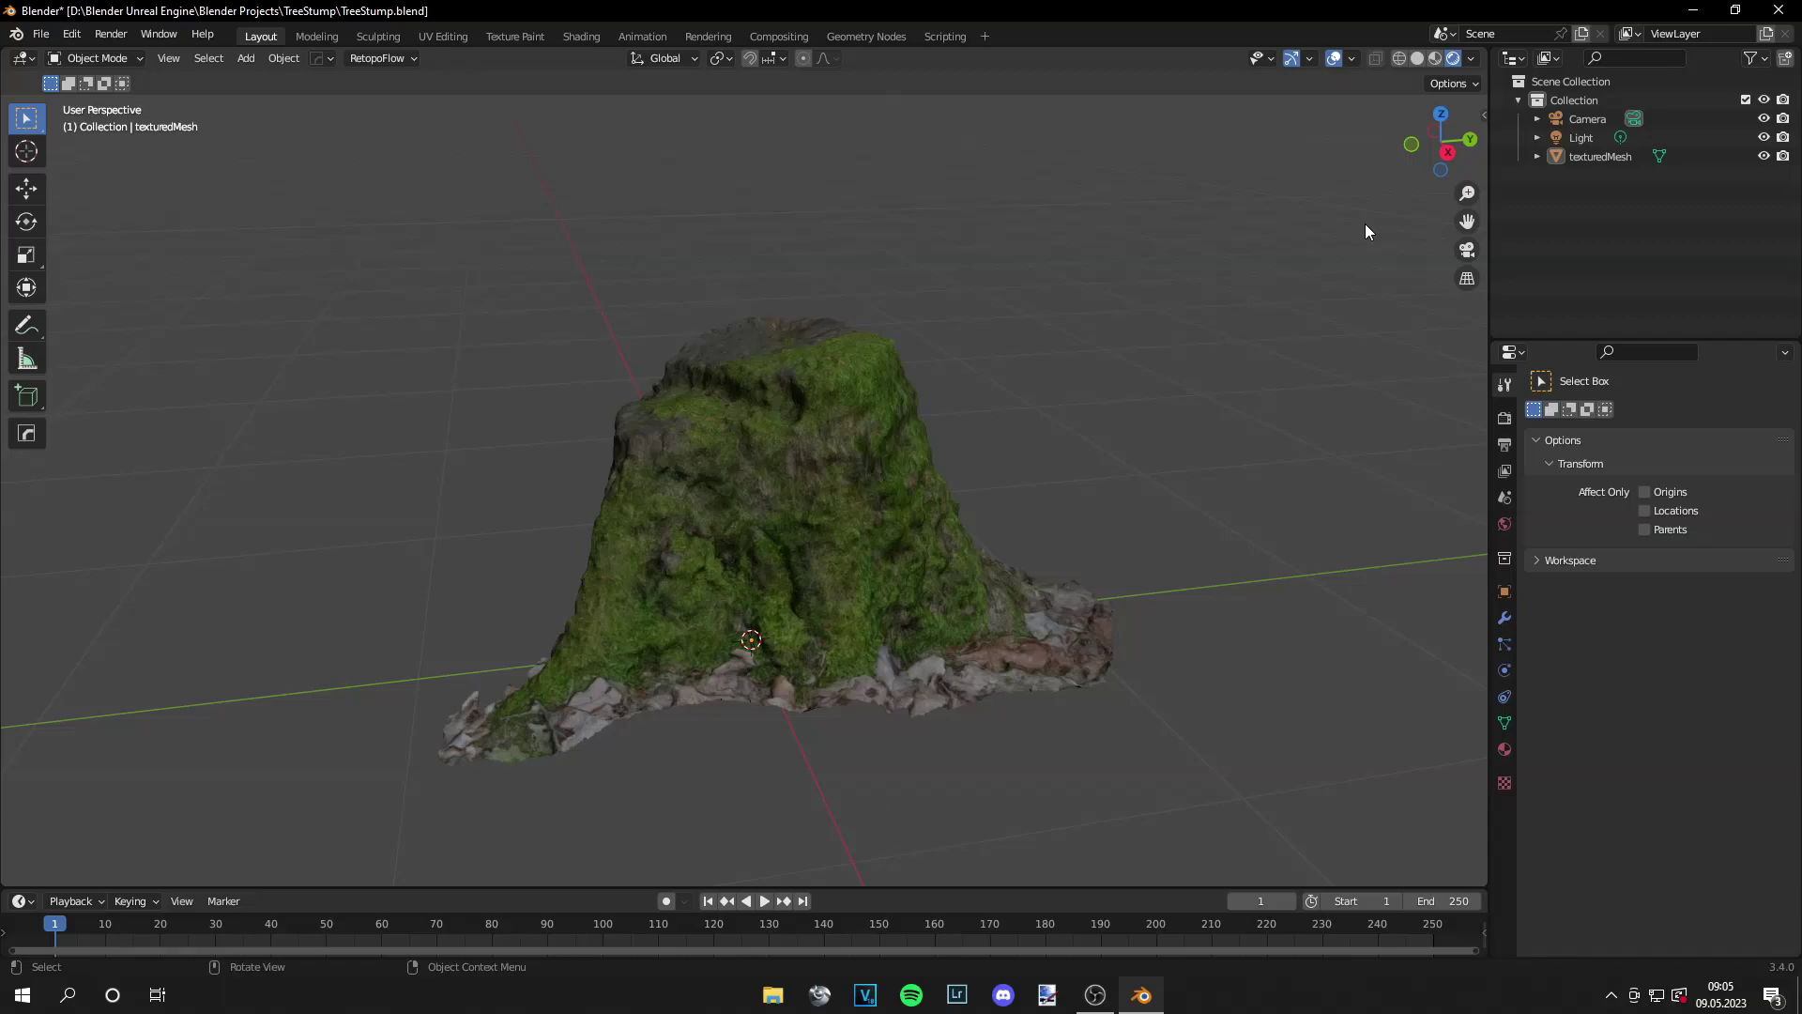
Toggle the viewport Statistics overlay on and off, then select the stump
left_click(1352, 58)
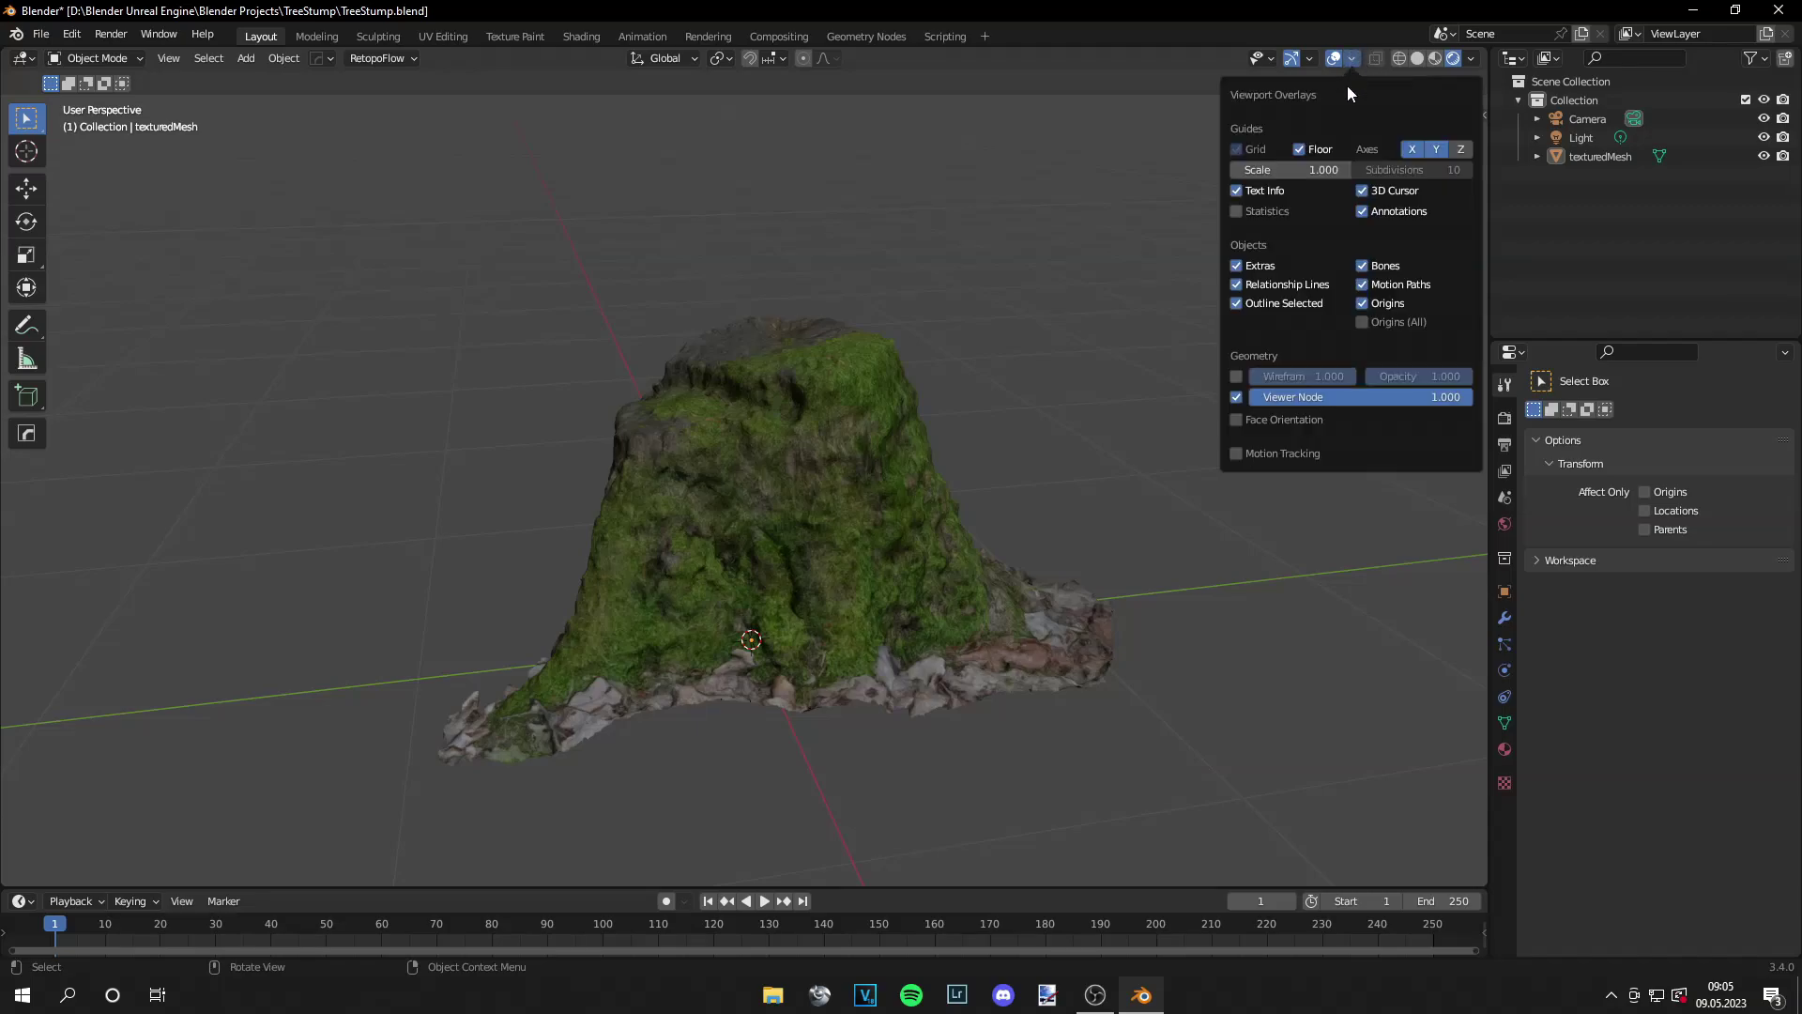
left_click(1266, 212)
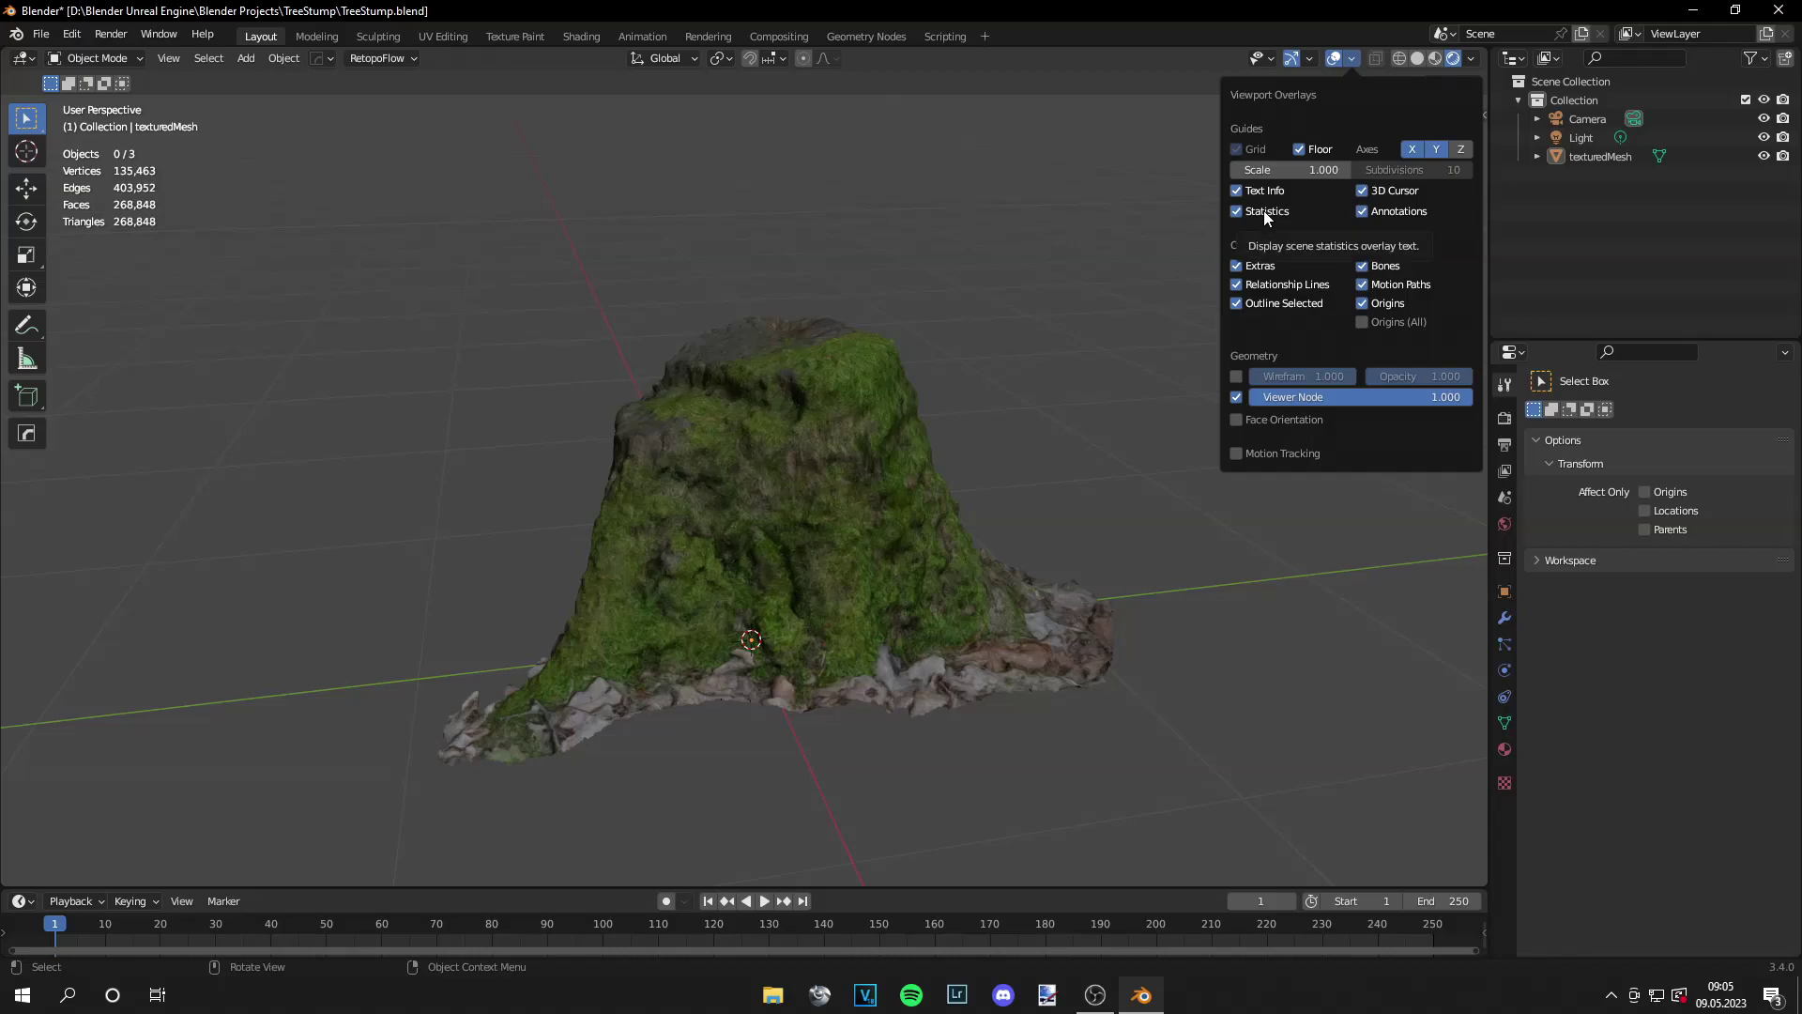
left_click(1263, 210)
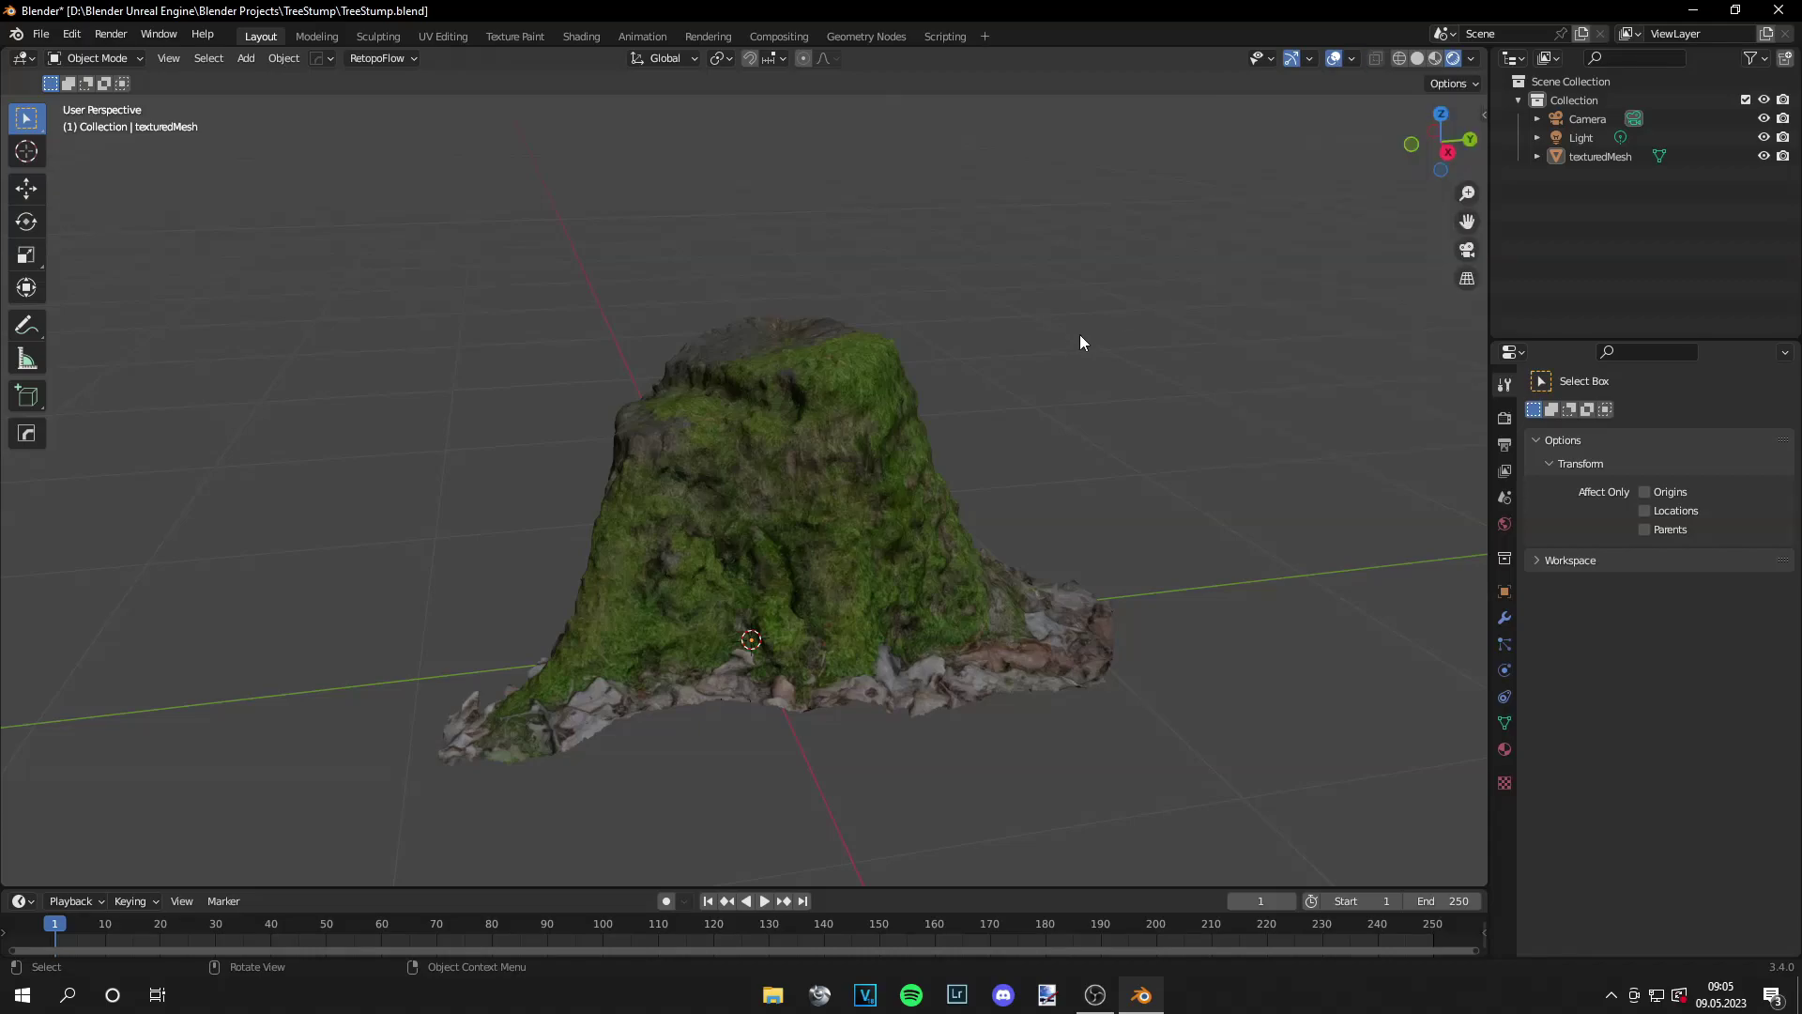
middle_click_drag(967, 419, 924, 449)
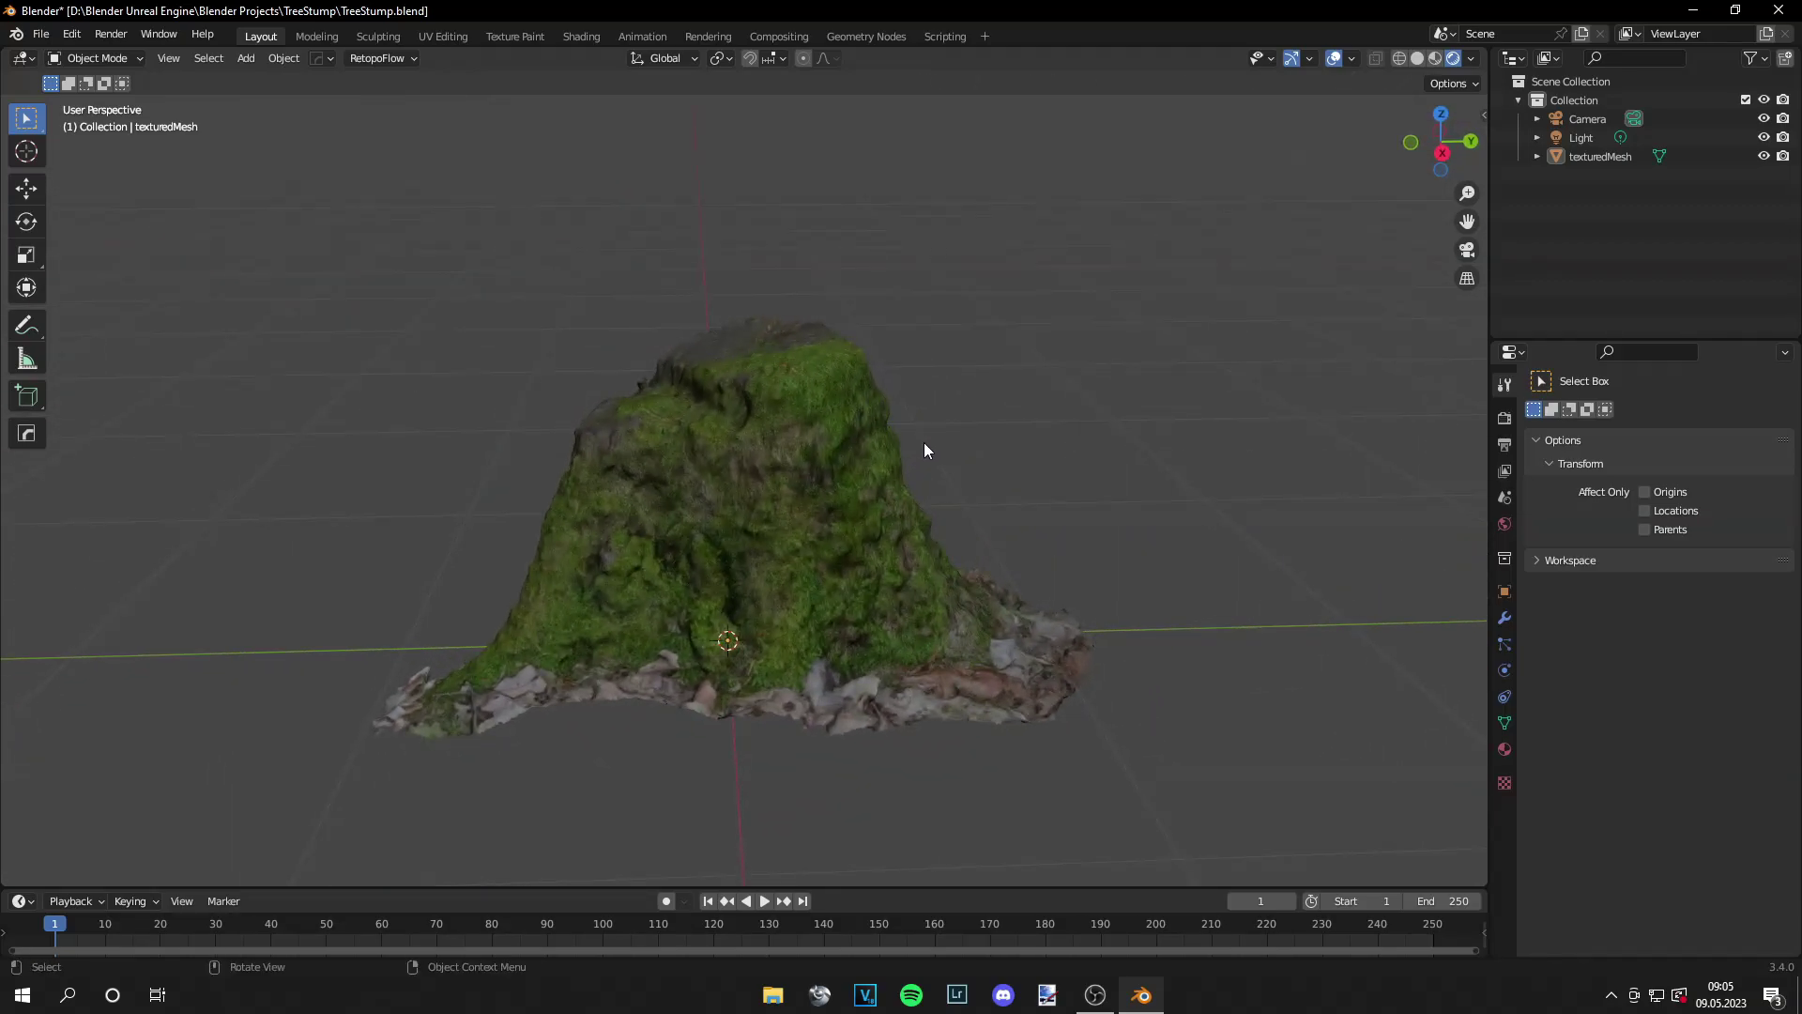
left_click(868, 522)
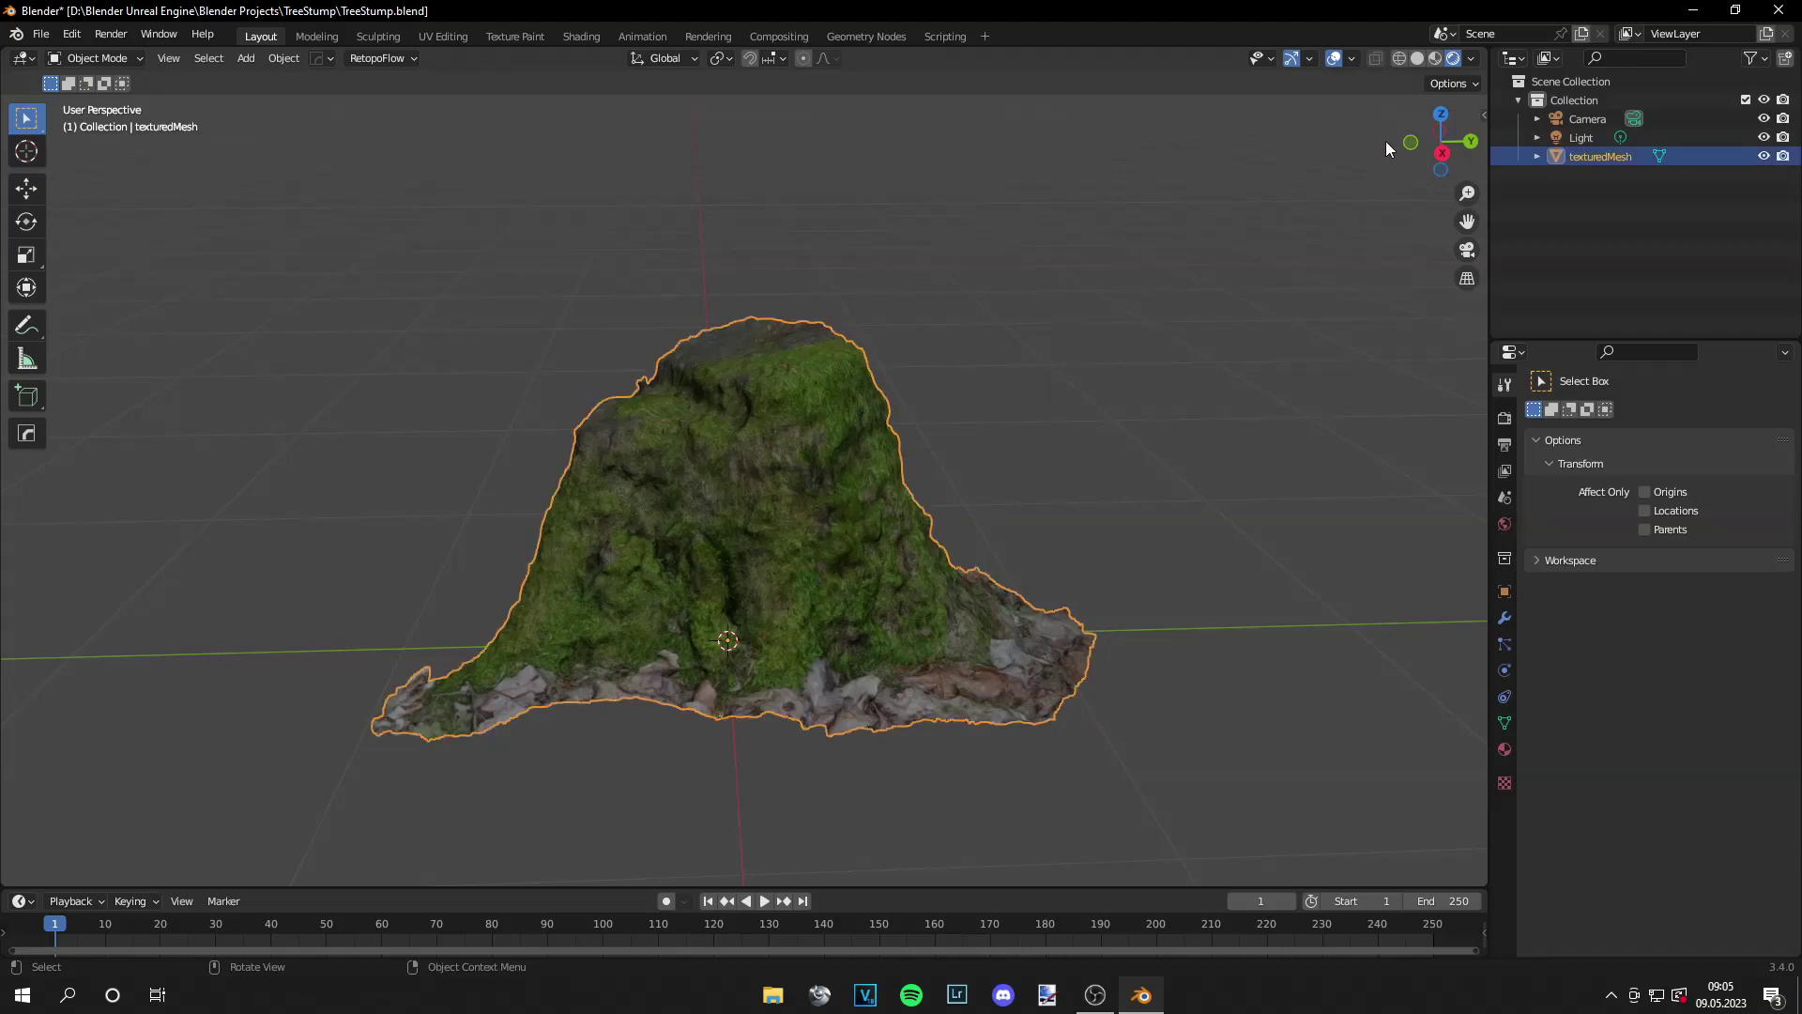
Check the Quad Remesher settings in the sidebar for the selected stump, then hide the sidebar
key("n")
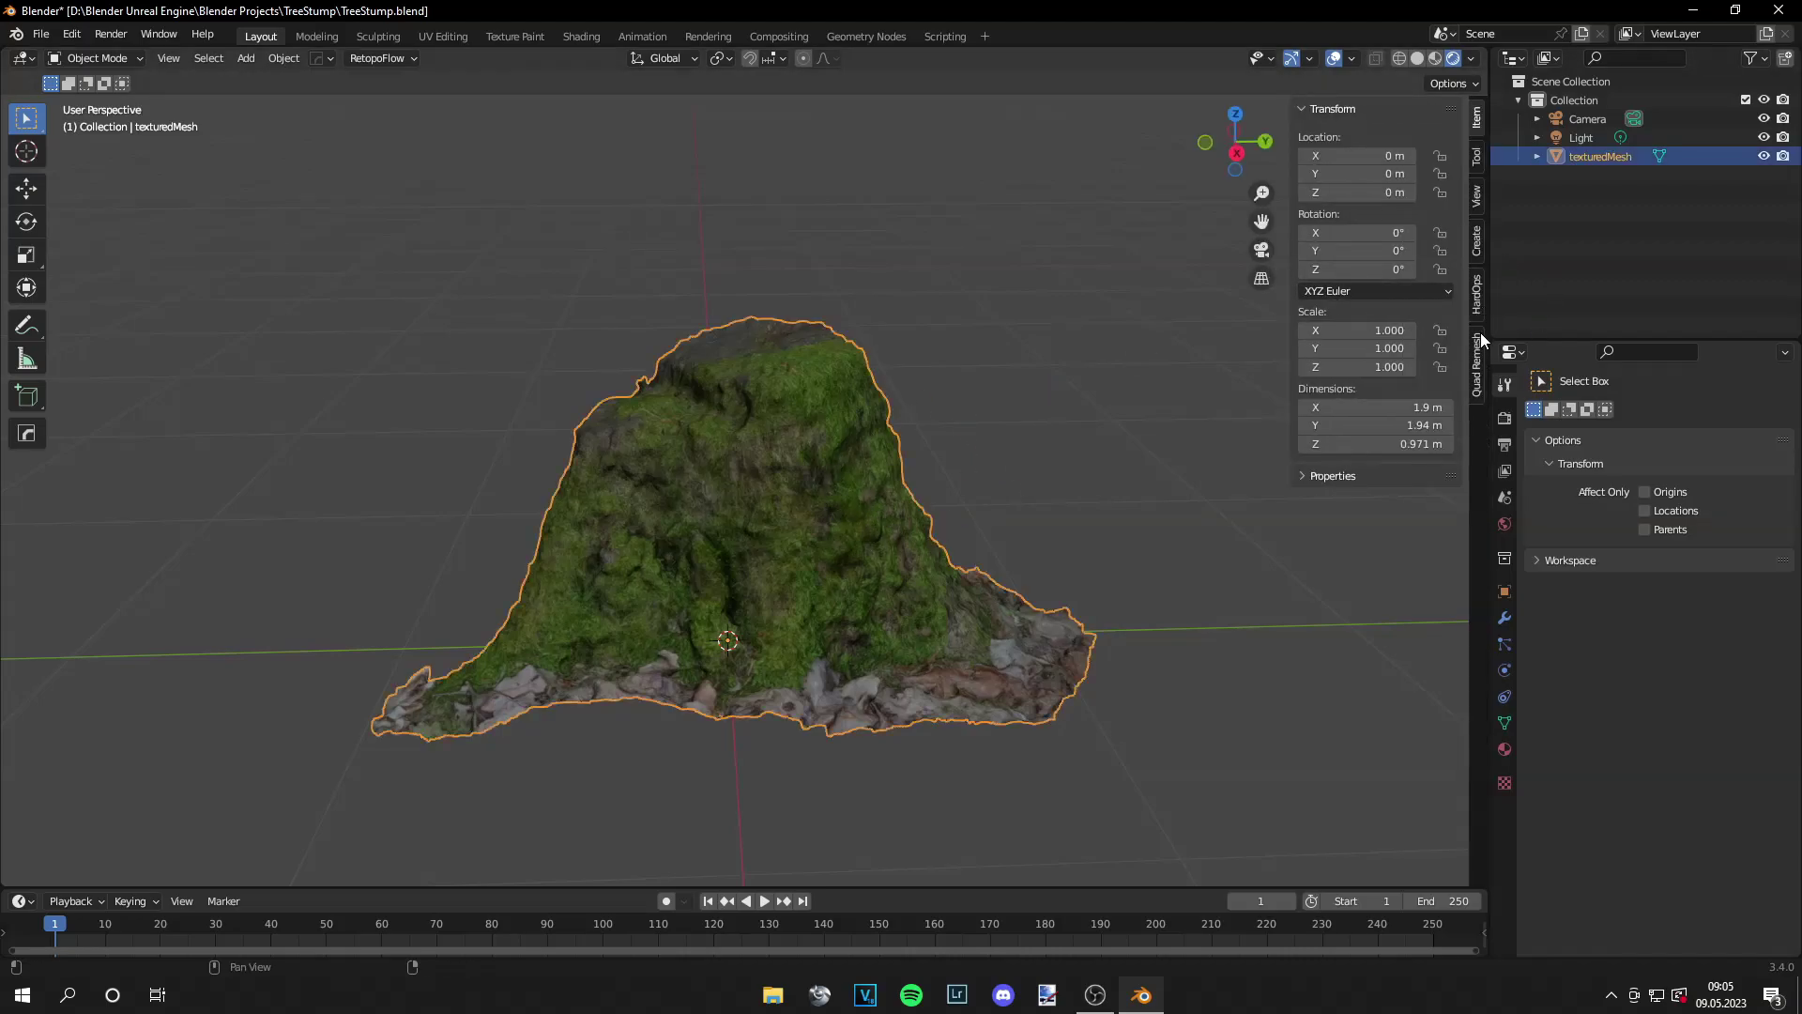
left_click(1479, 362)
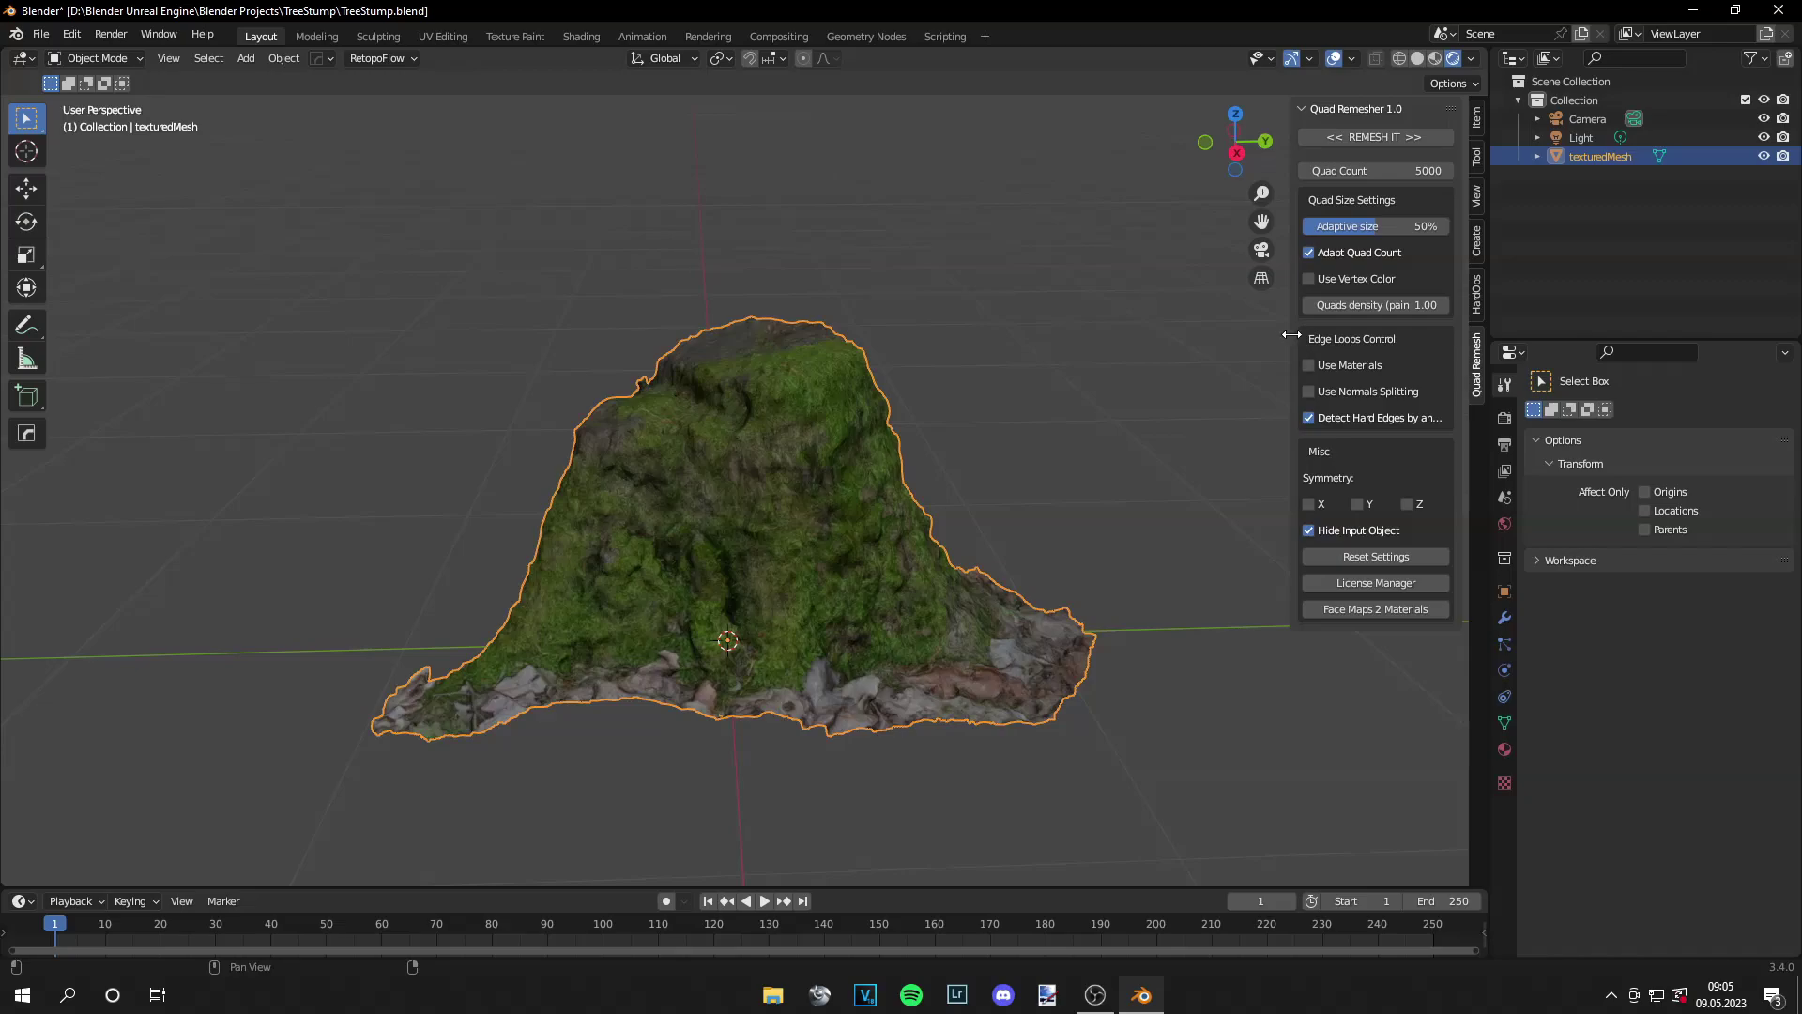
left_click_drag(1292, 335, 1390, 356)
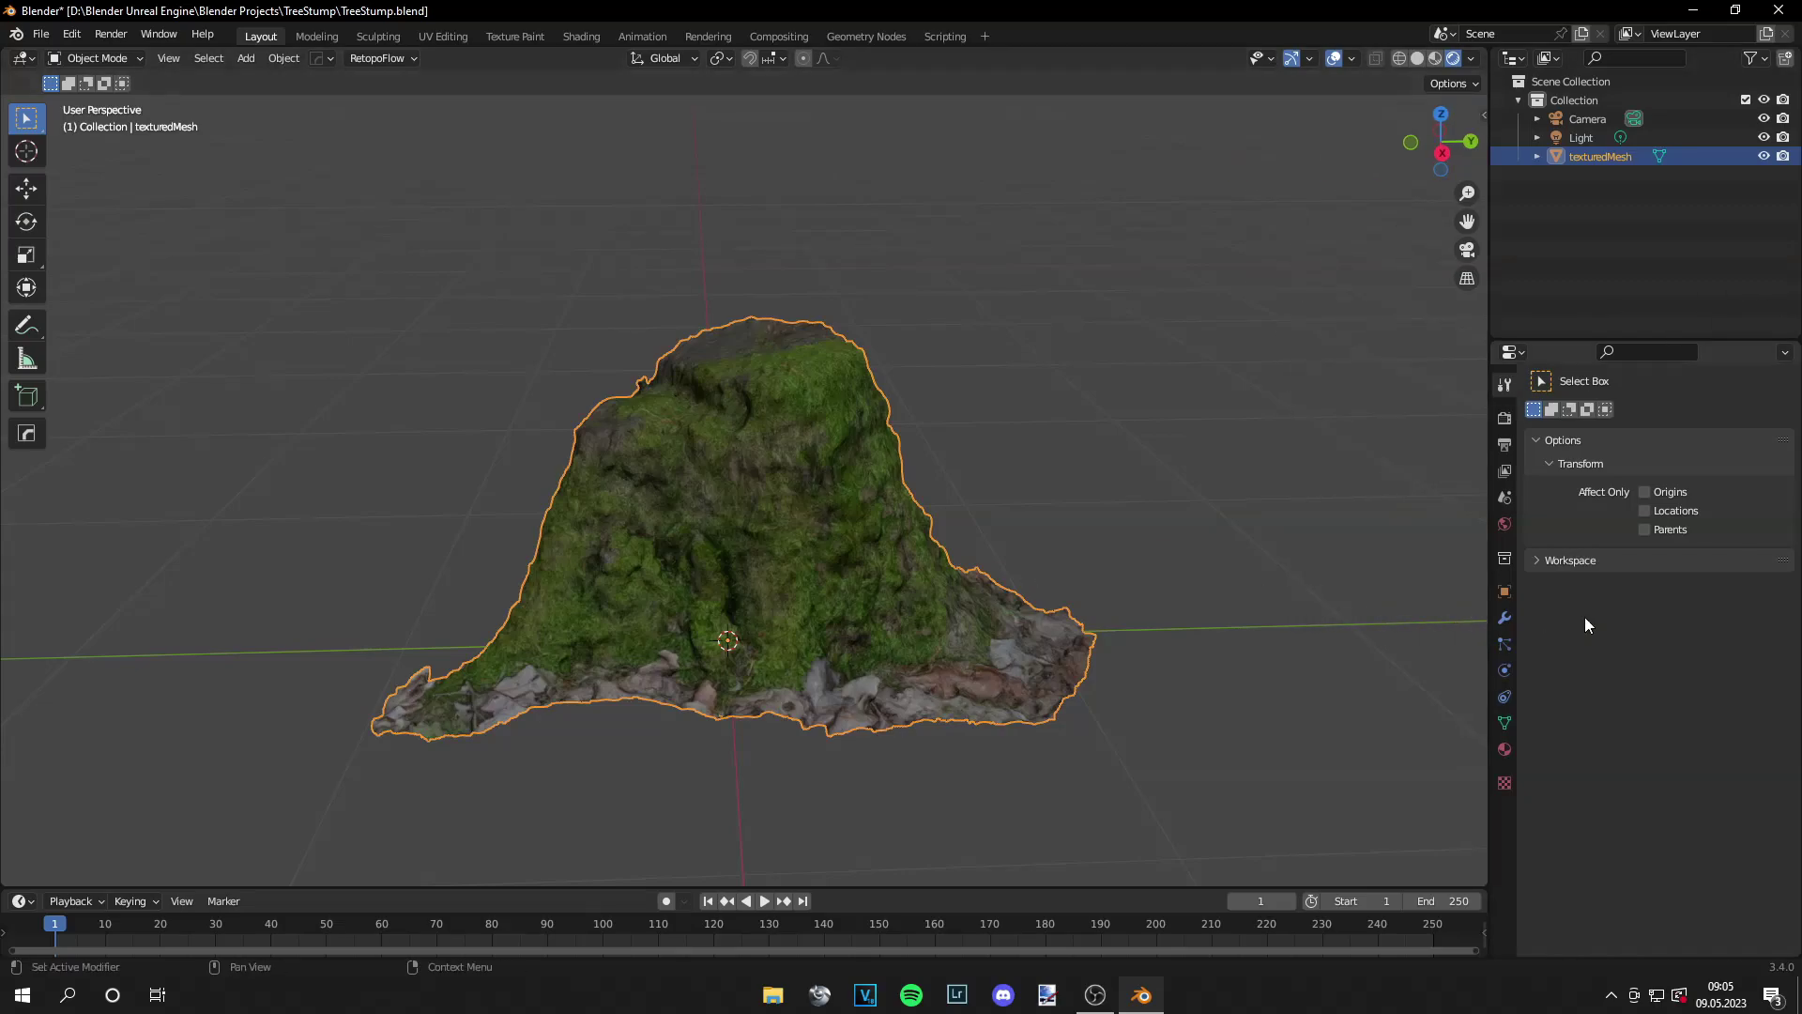
left_click(1503, 615)
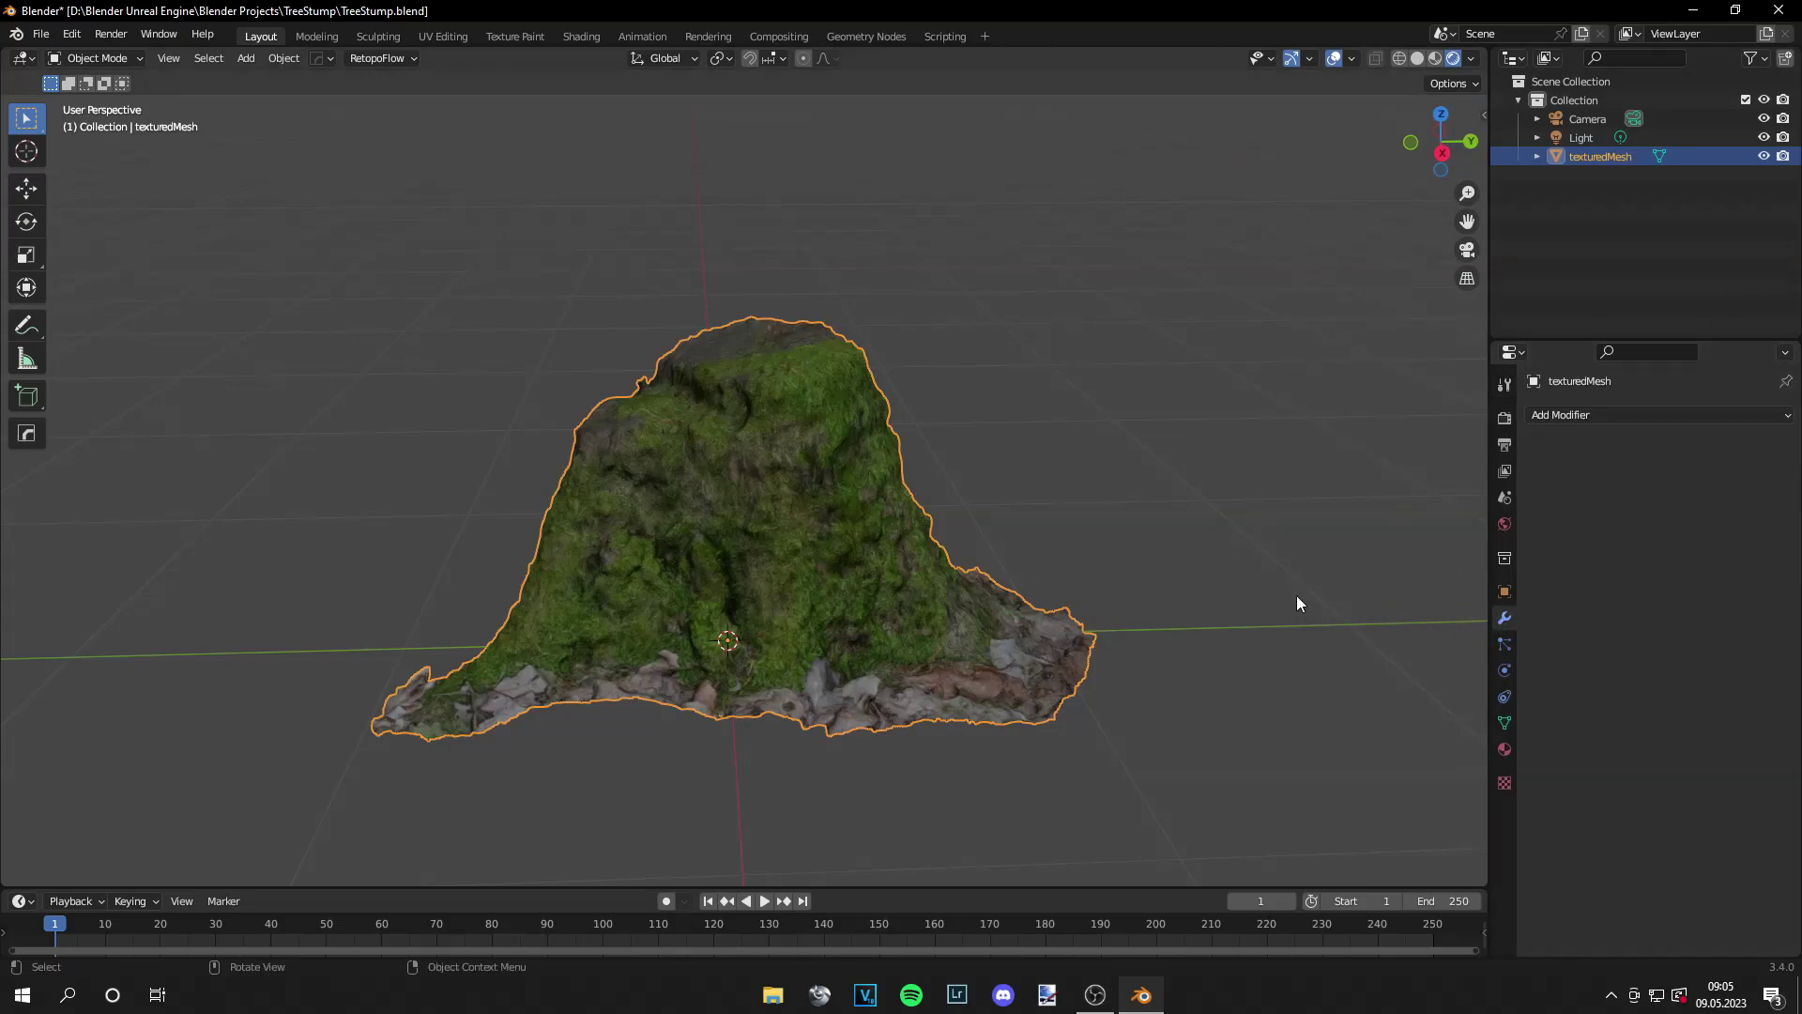
left_click(1624, 416)
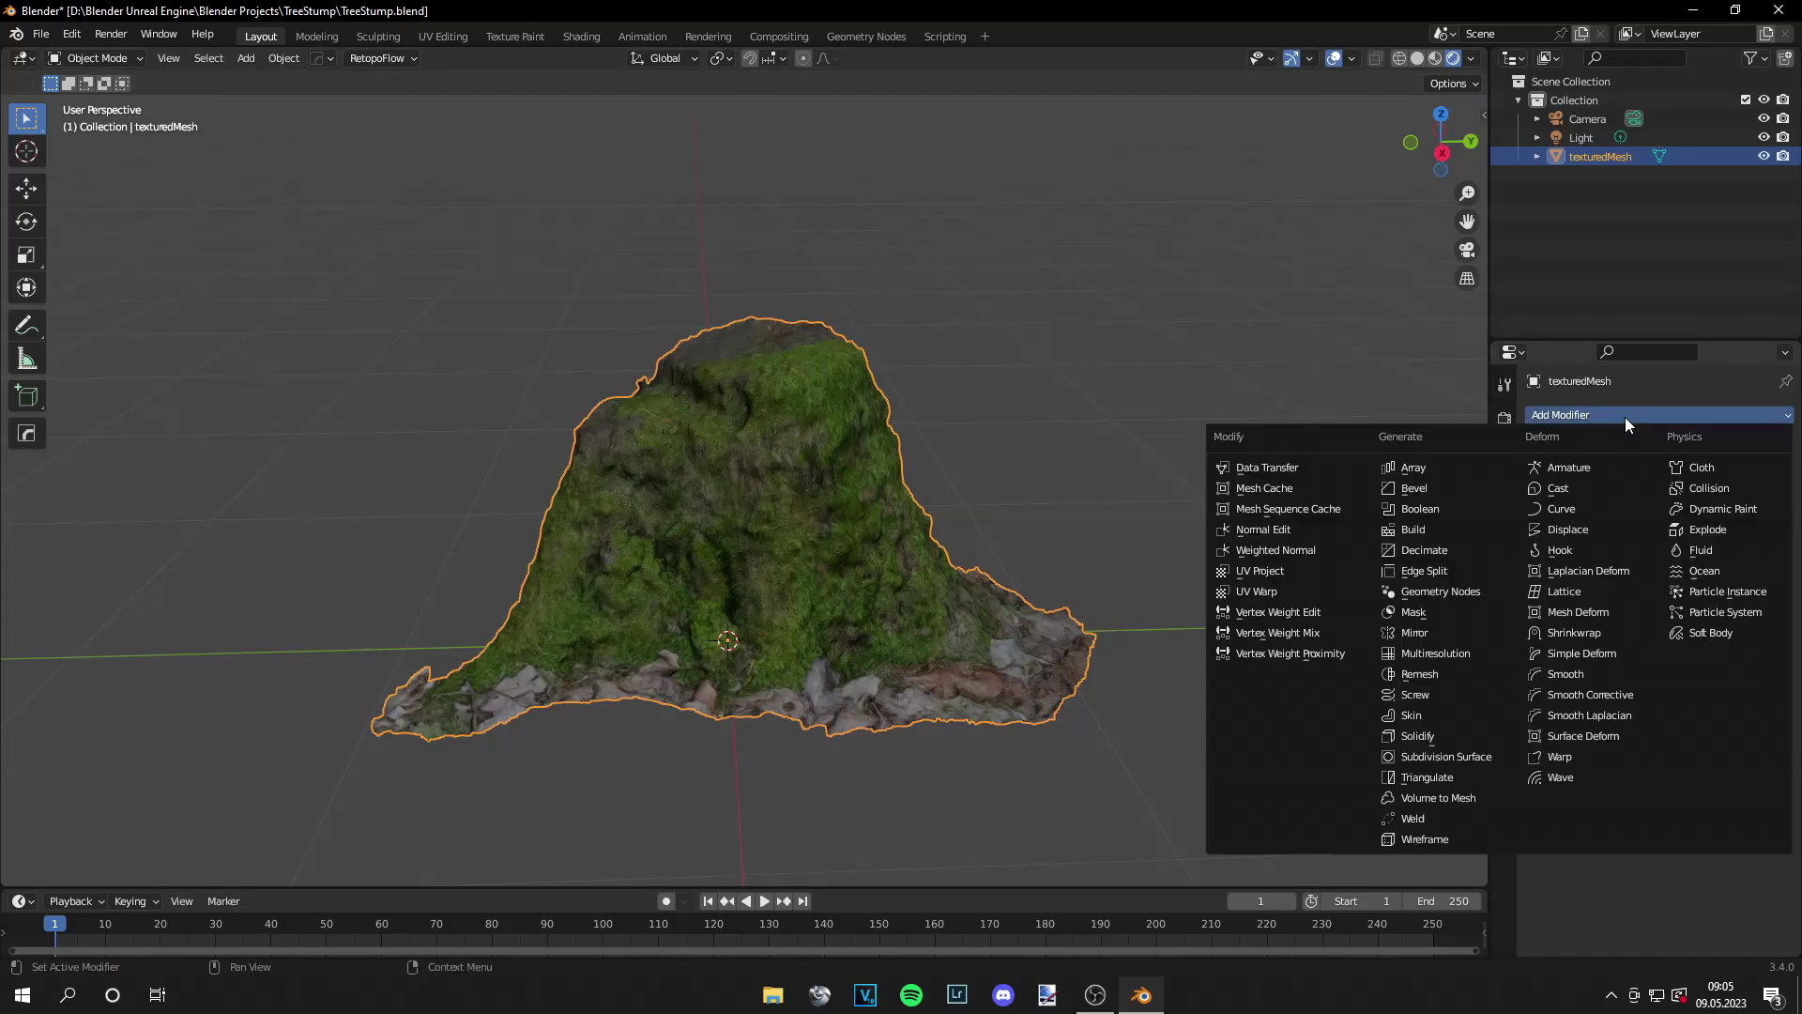
left_click(1474, 548)
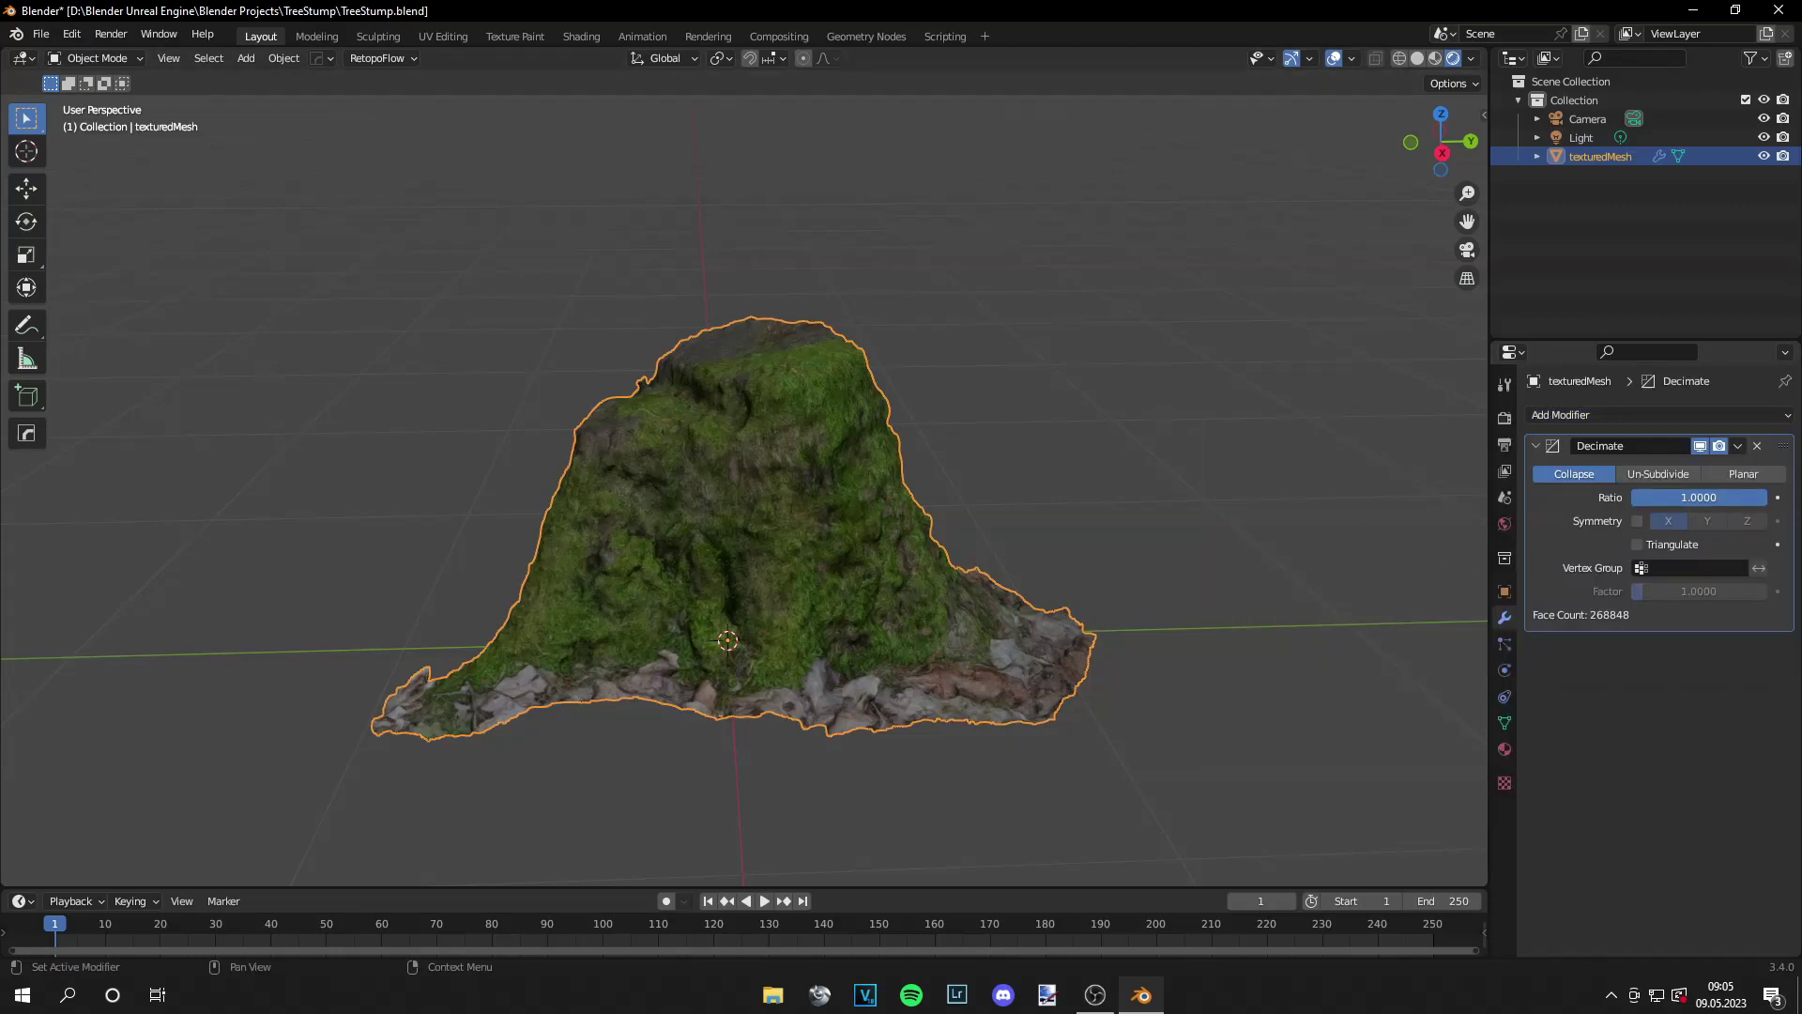
left_click_drag(1699, 498, 1658, 497)
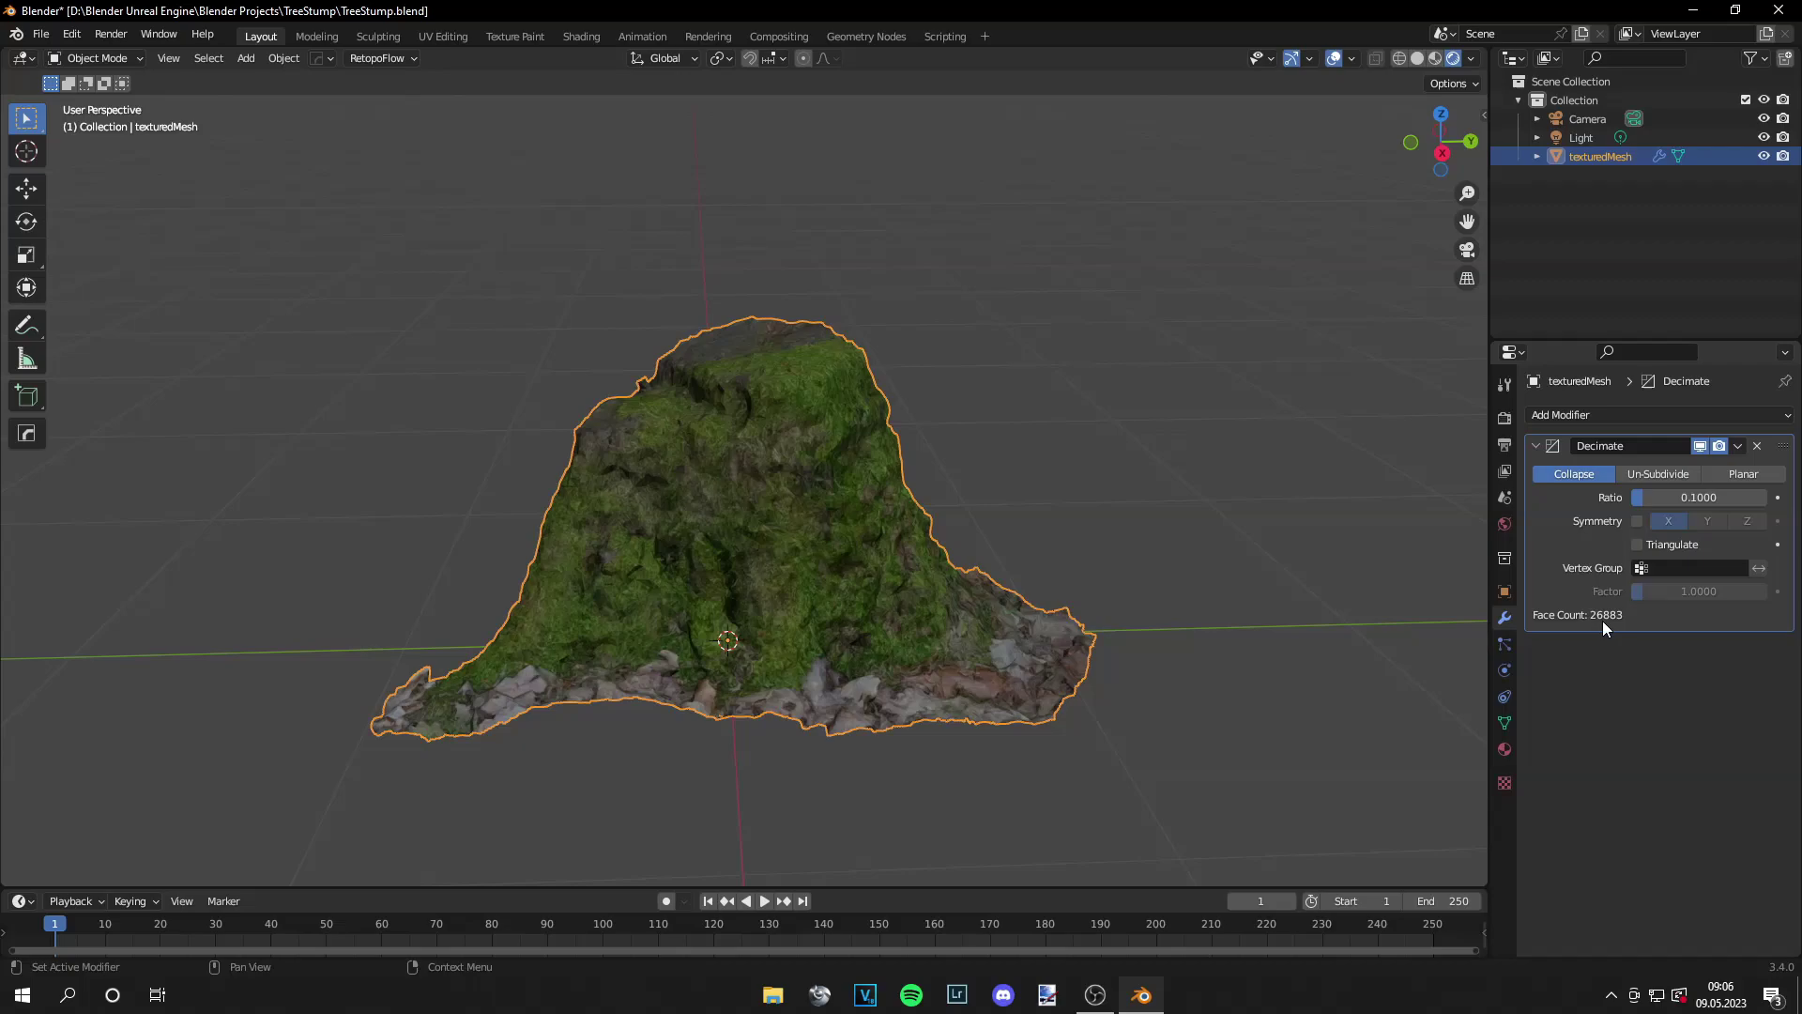
left_click(1614, 415)
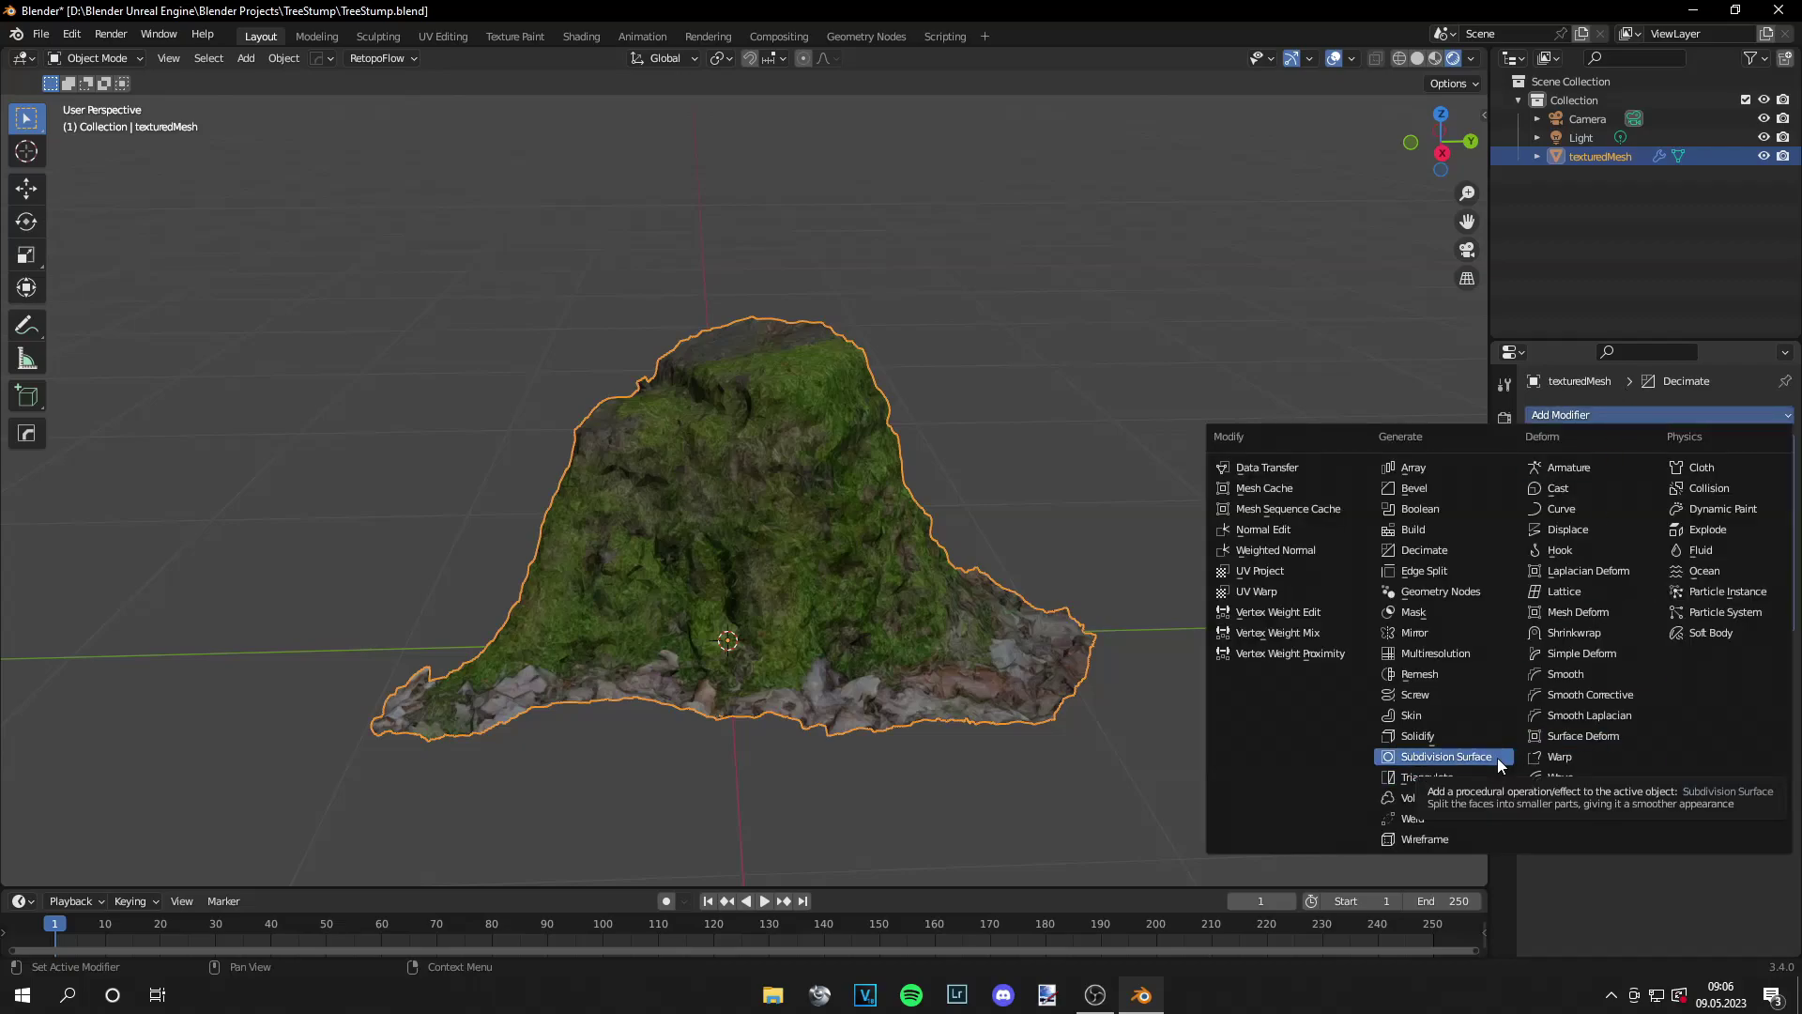
left_click(1664, 415)
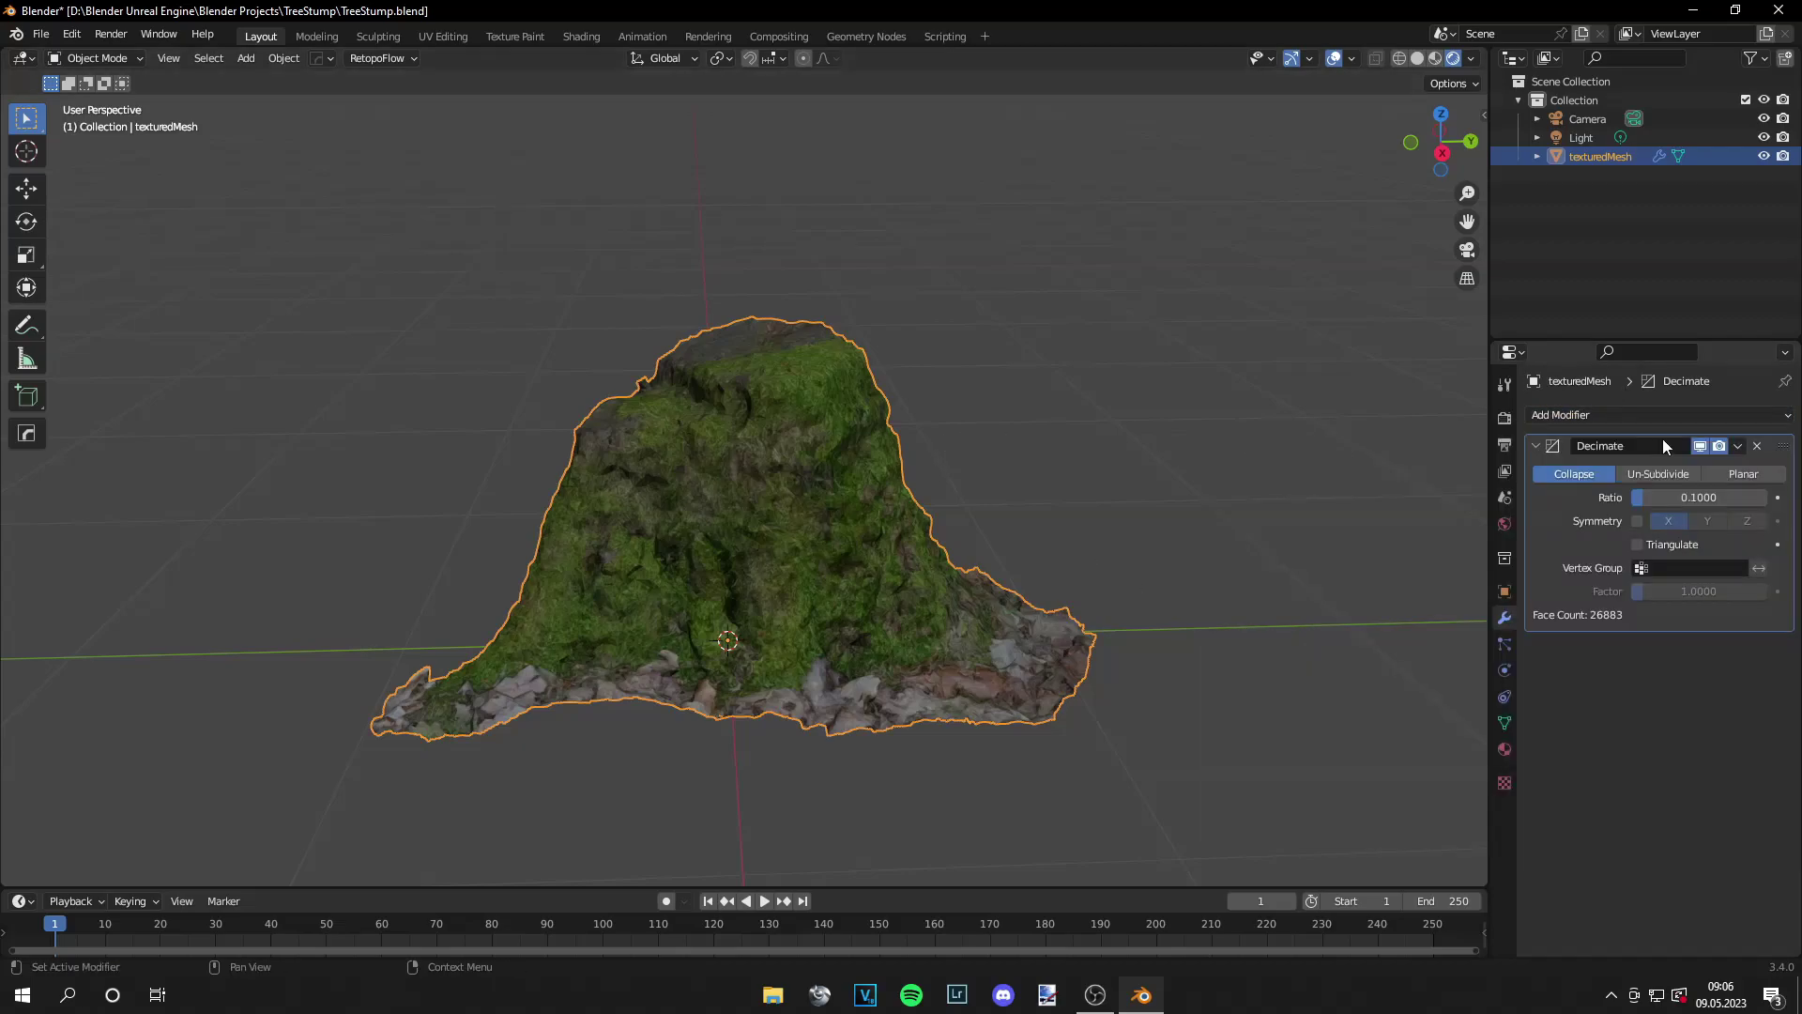
left_click(1758, 446)
left_click(1155, 582)
middle_click_drag(1154, 581, 1094, 575)
key("shift+a")
mouse_move(785, 531)
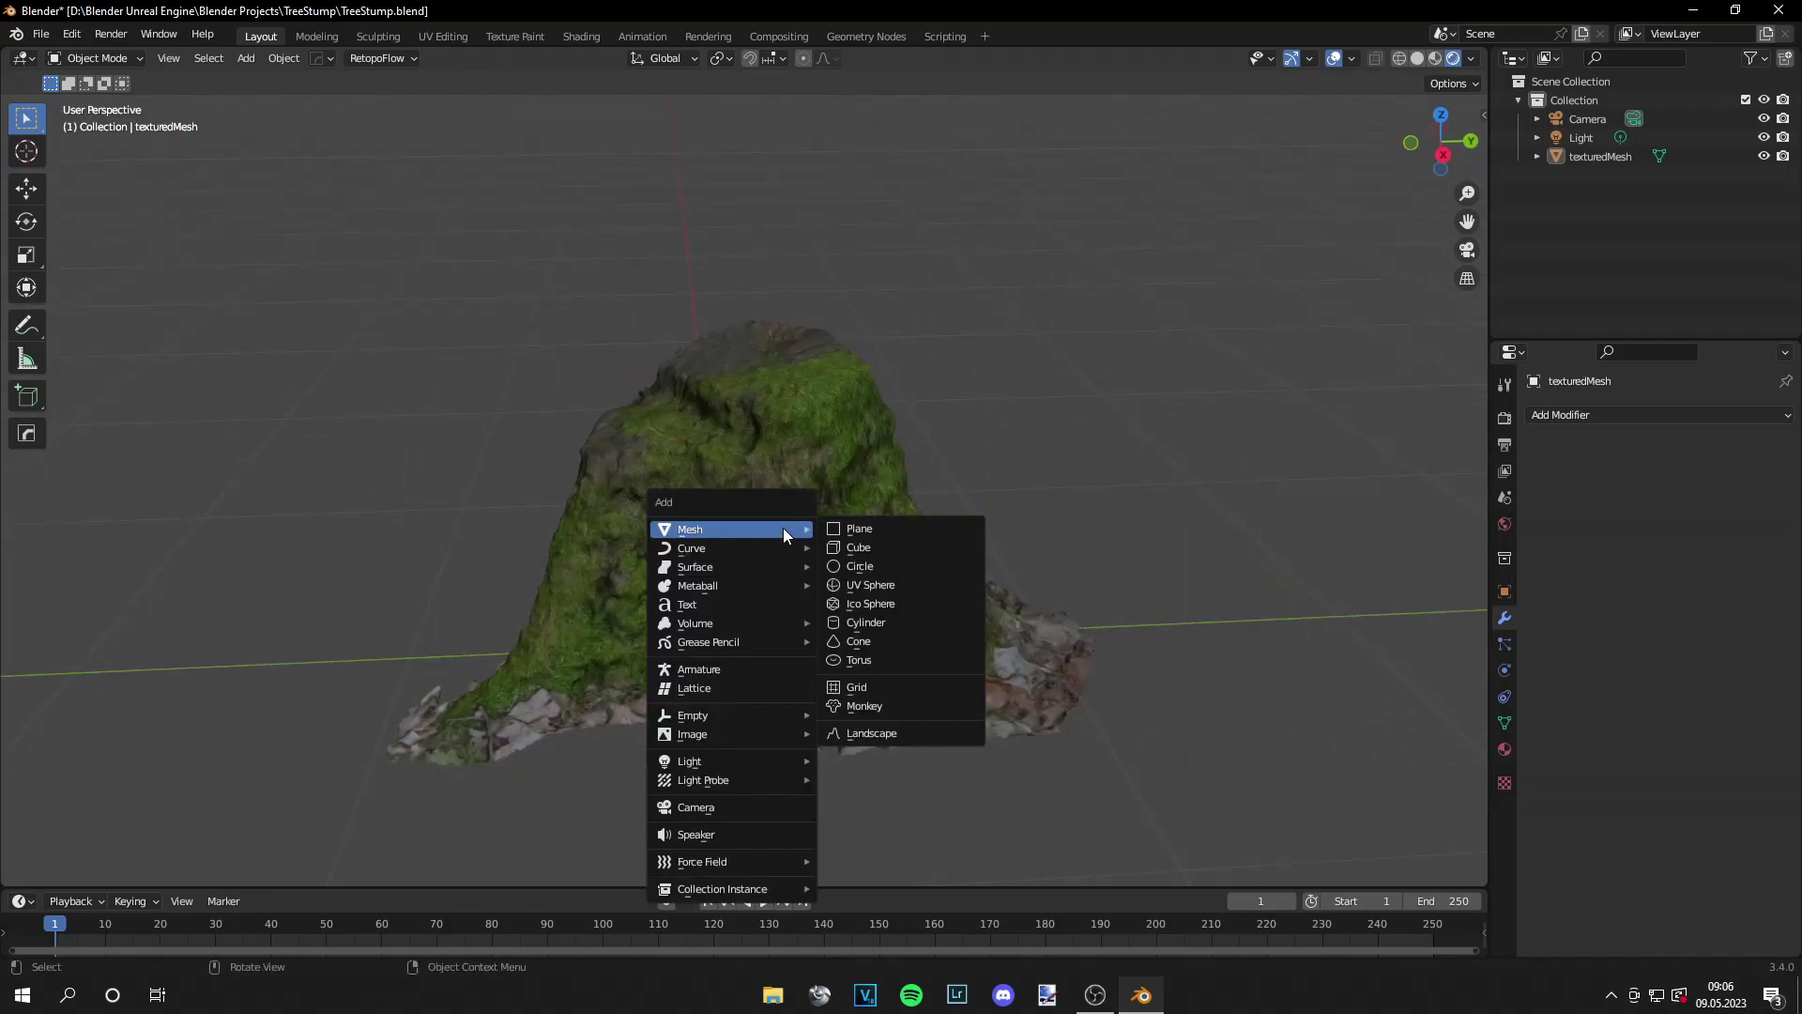
left_click(854, 531)
key("shift+h")
key("Tab")
key("KP_7")
key("KP_Decimal")
key("c")
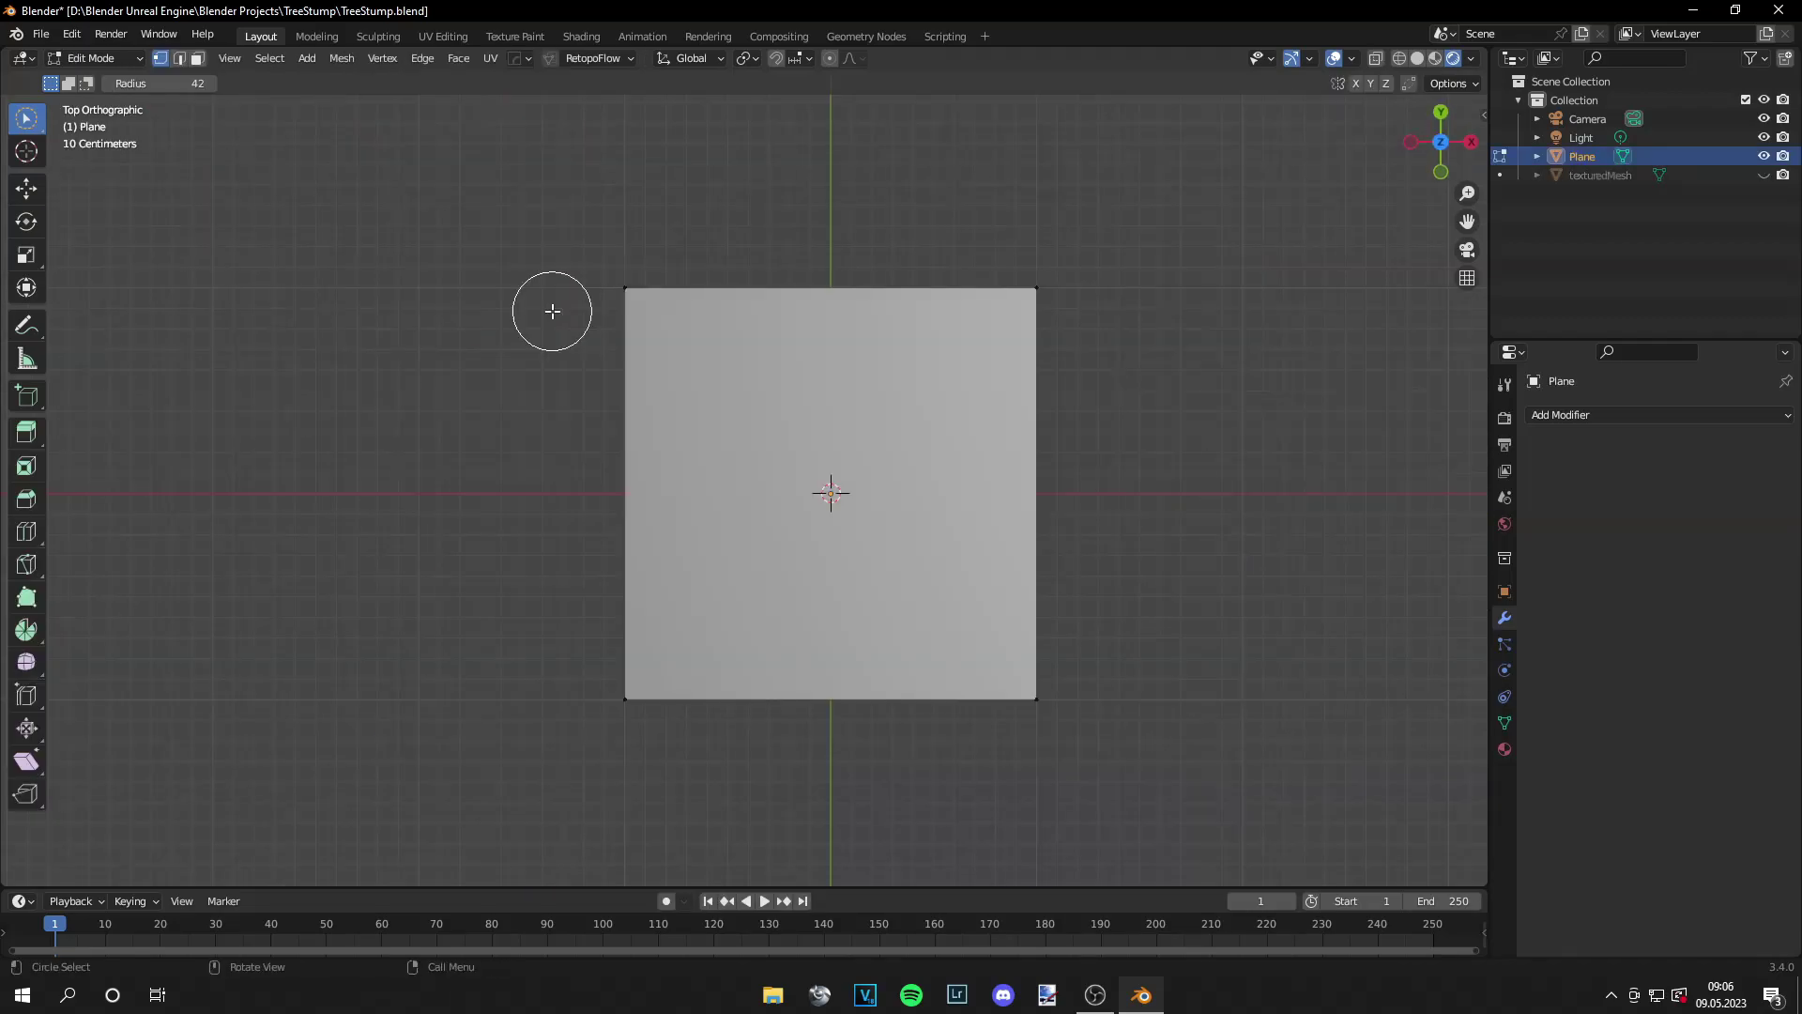
left_click_drag(552, 310, 1054, 294)
key("x")
left_click(1094, 301)
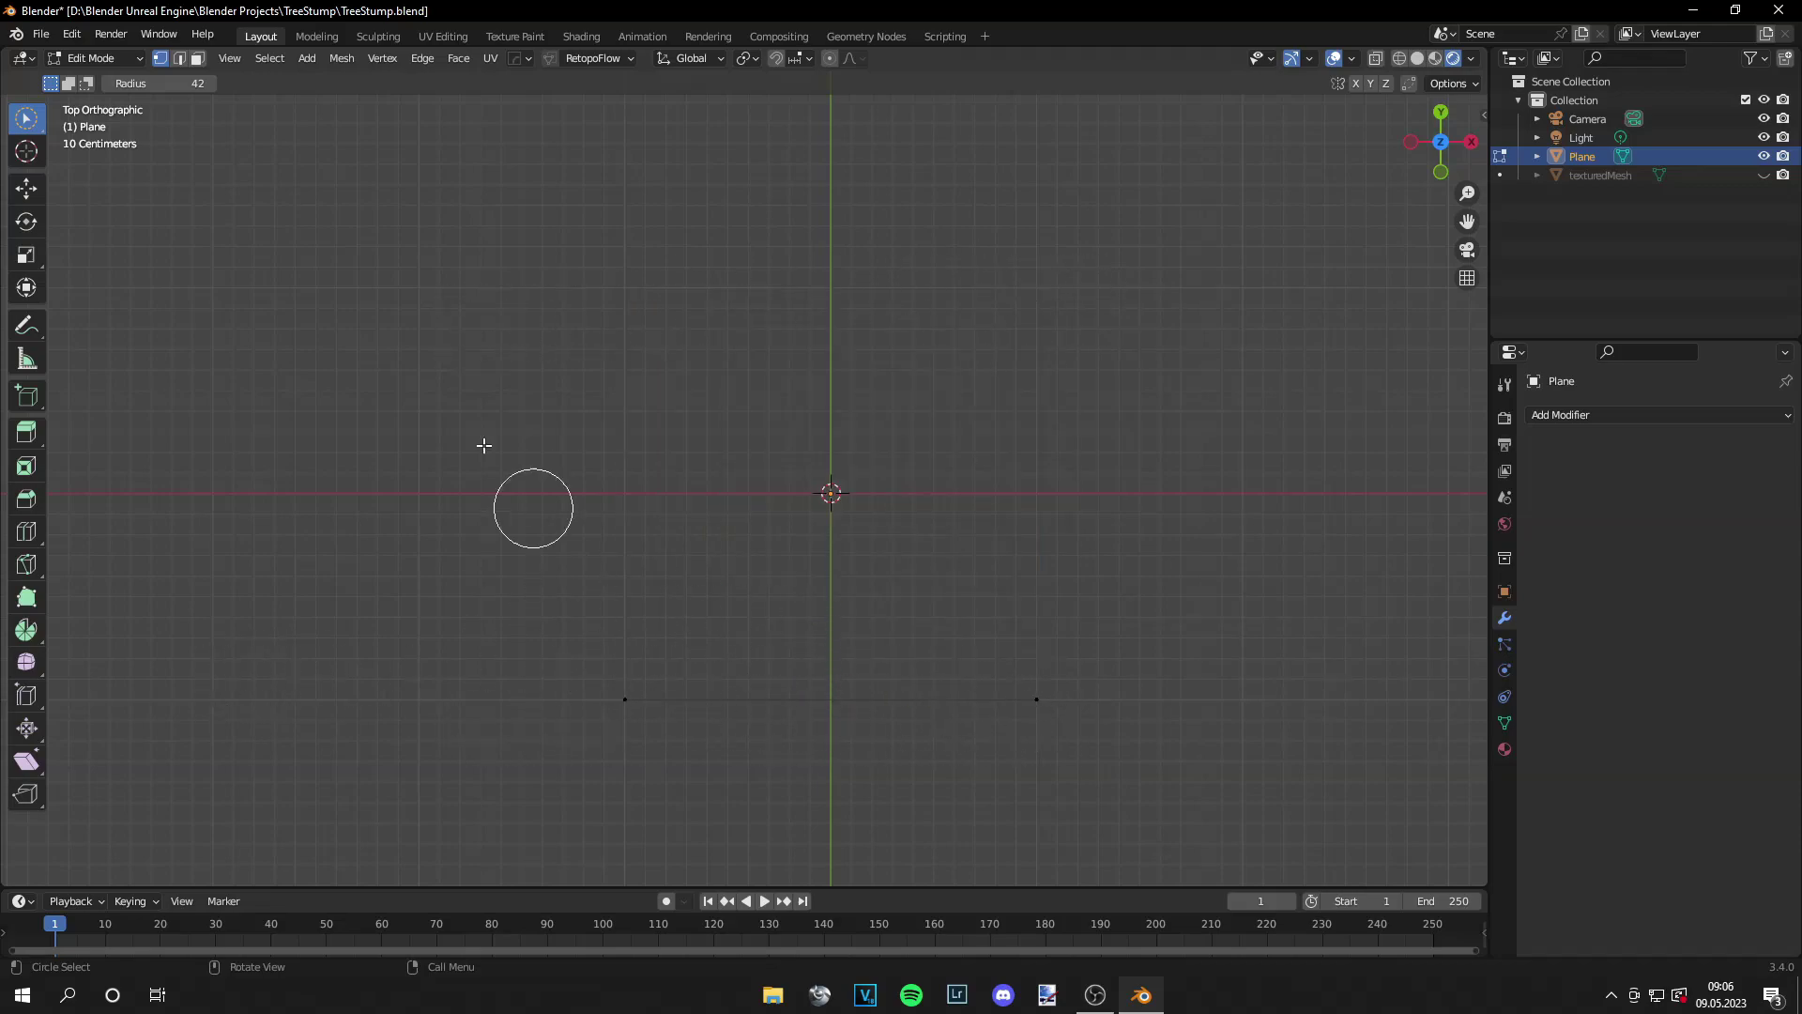
key("Tab")
key("alt+h")
middle_click_drag(442, 375, 844, 366)
key("Tab")
key("a")
key("e")
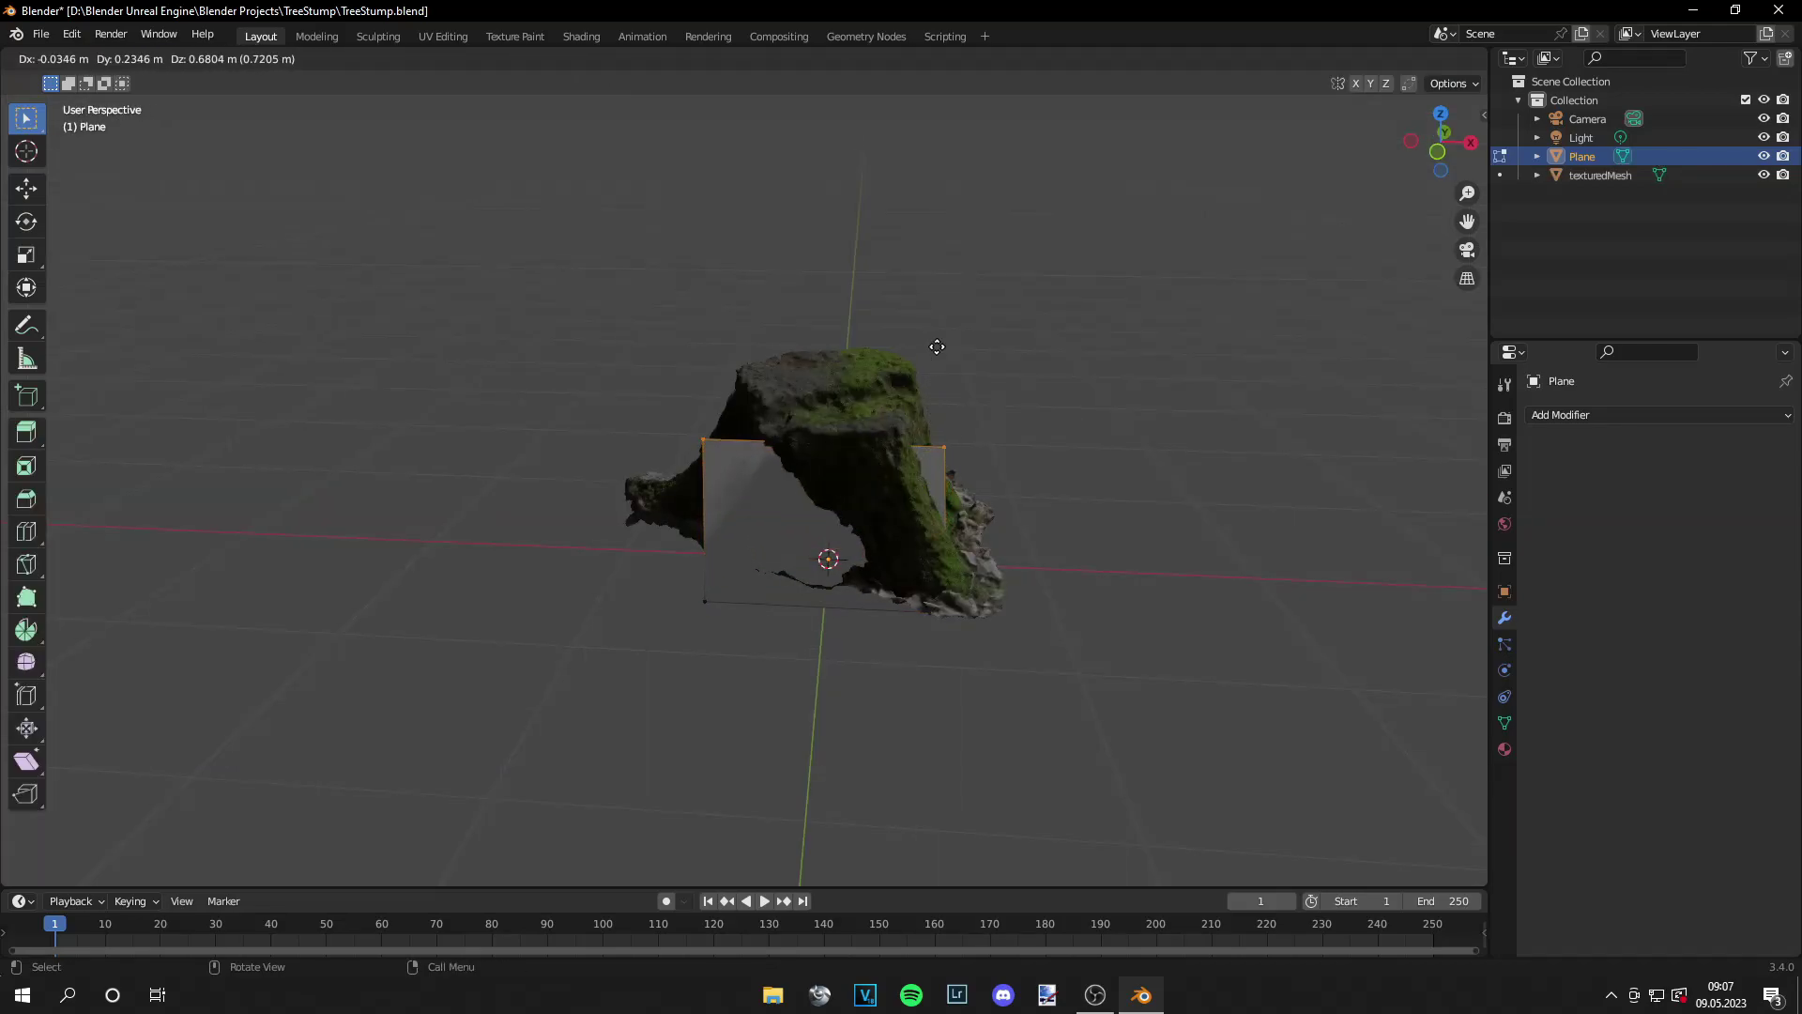
left_click(938, 330)
middle_click_drag(969, 380, 790, 403)
key("e")
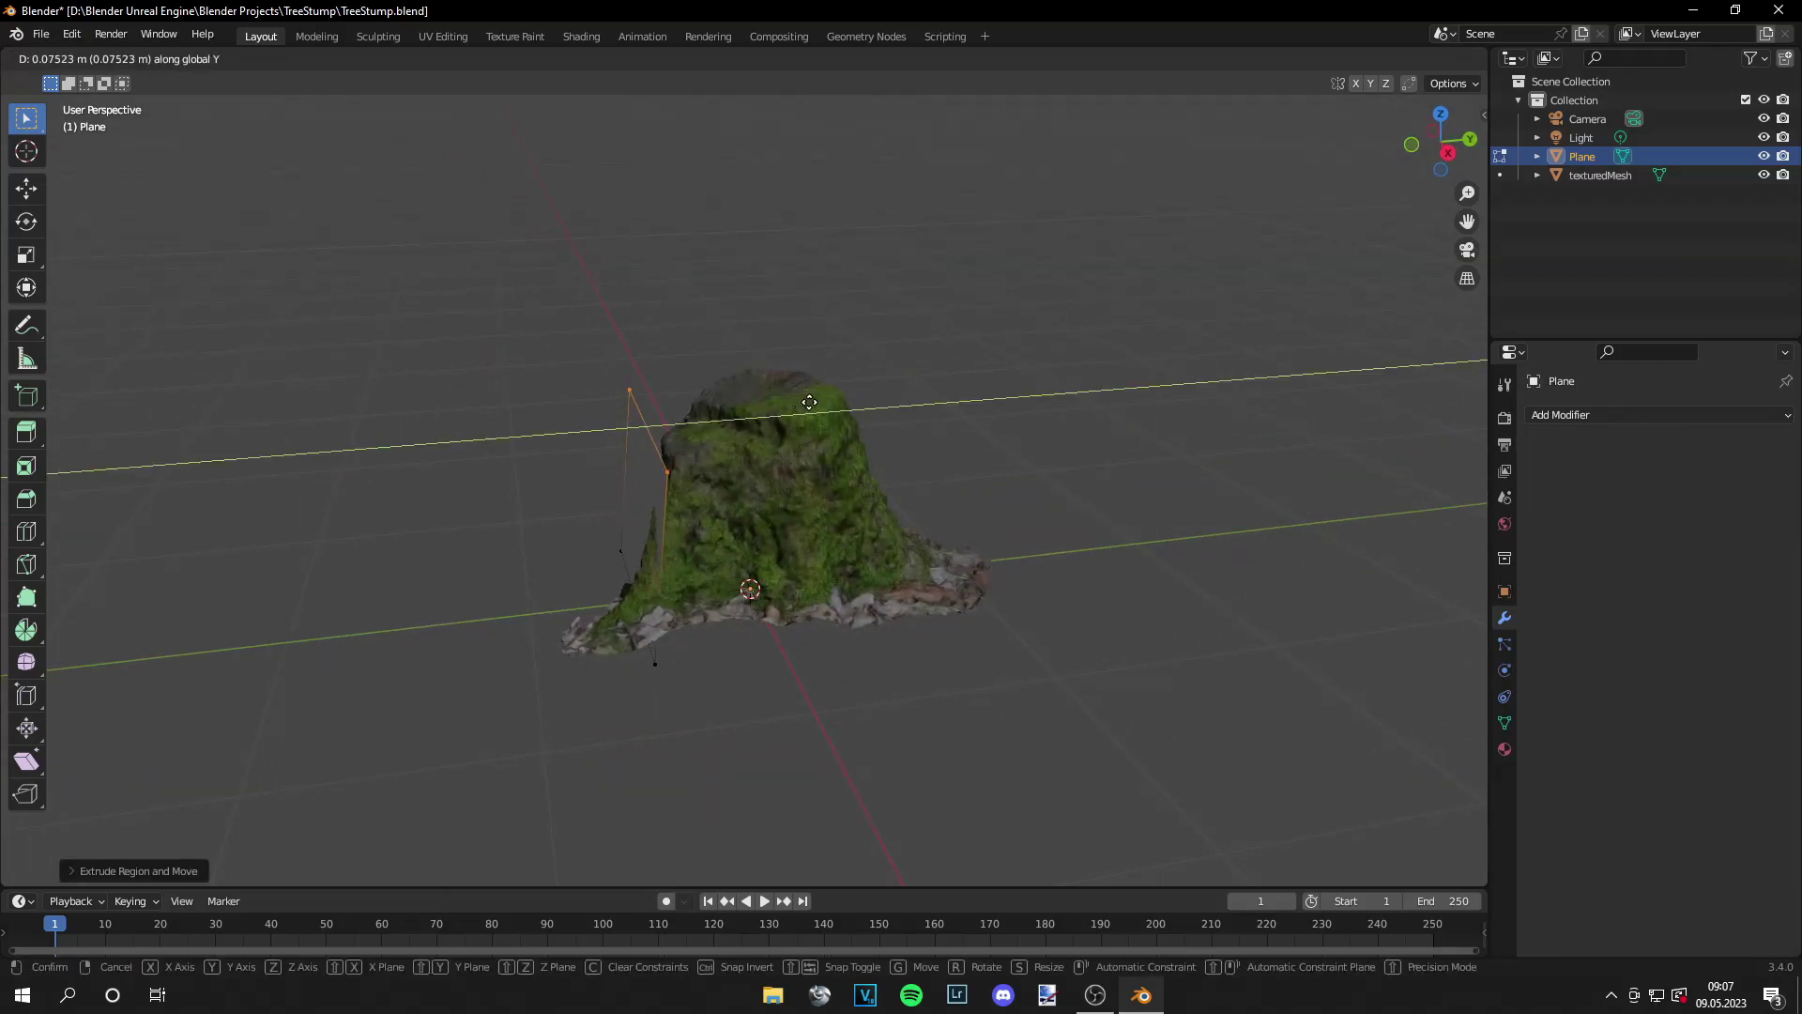
left_click(790, 402)
middle_click_drag(845, 422, 901, 431)
key("g")
left_click(950, 447)
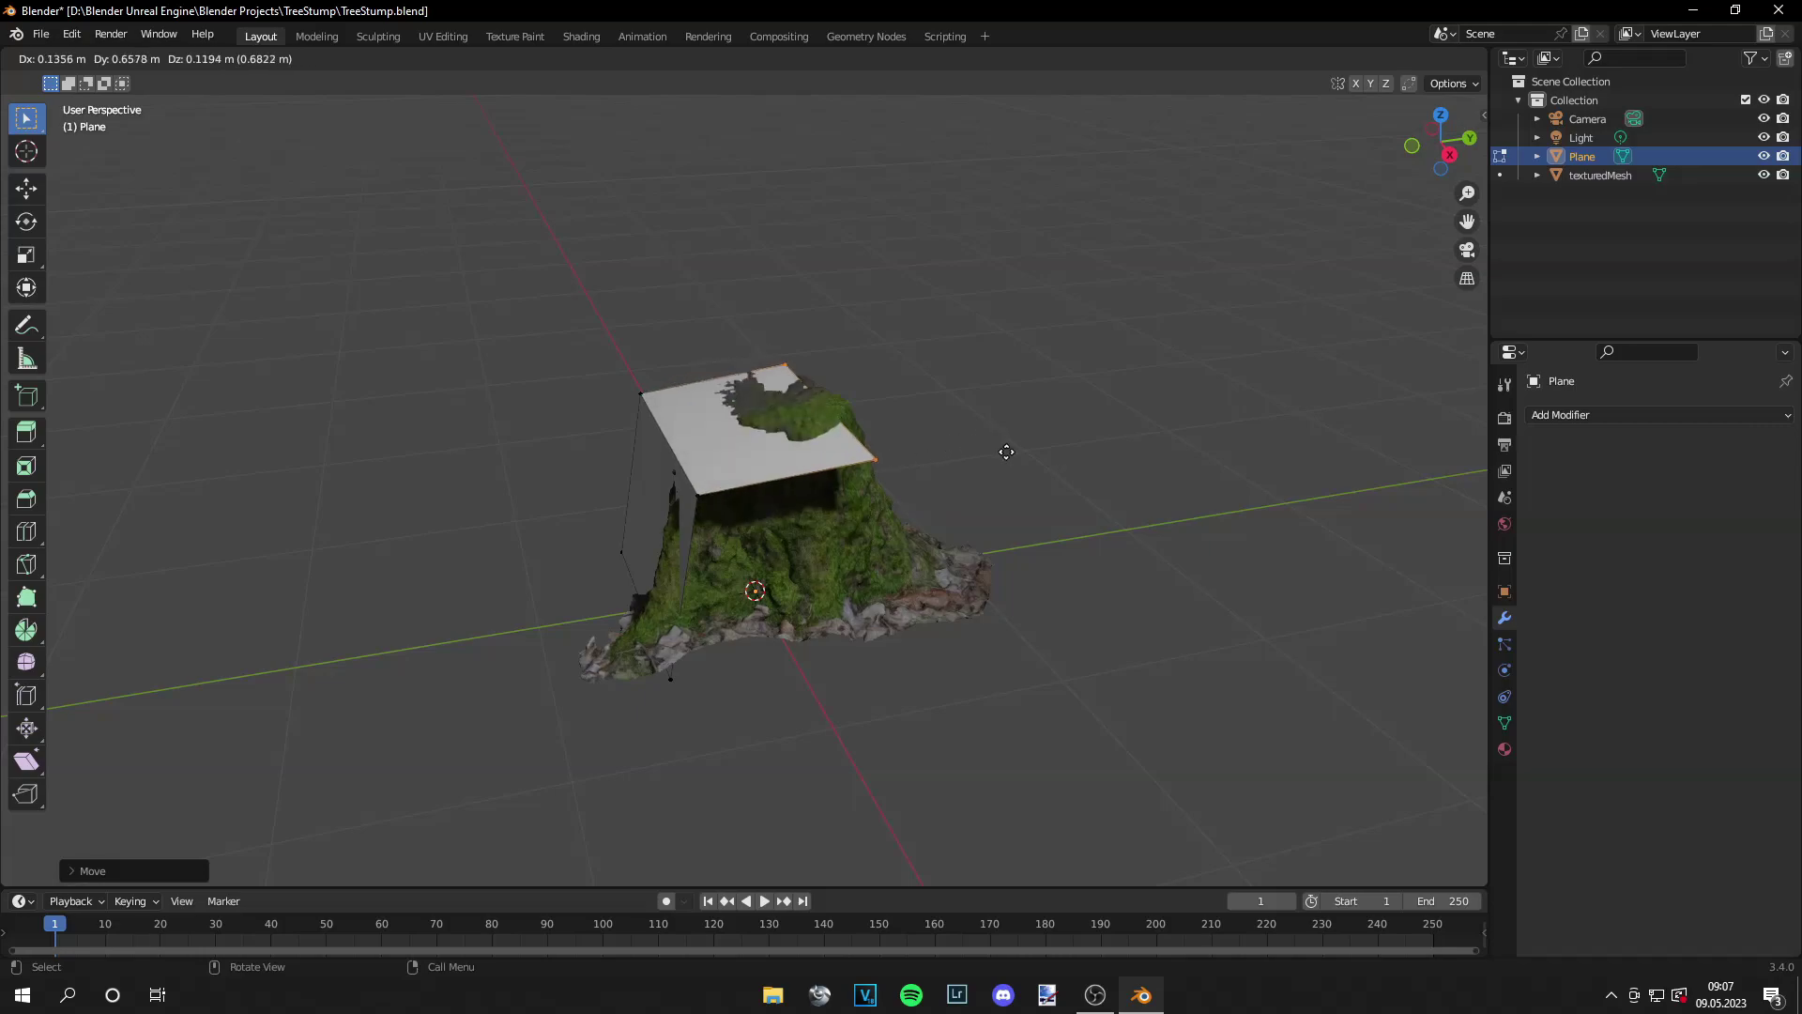
left_click(1042, 503)
mouse_move(1054, 507)
middle_mouse_down()
mouse_move(1287, 491)
mouse_move(1078, 492)
middle_mouse_up()
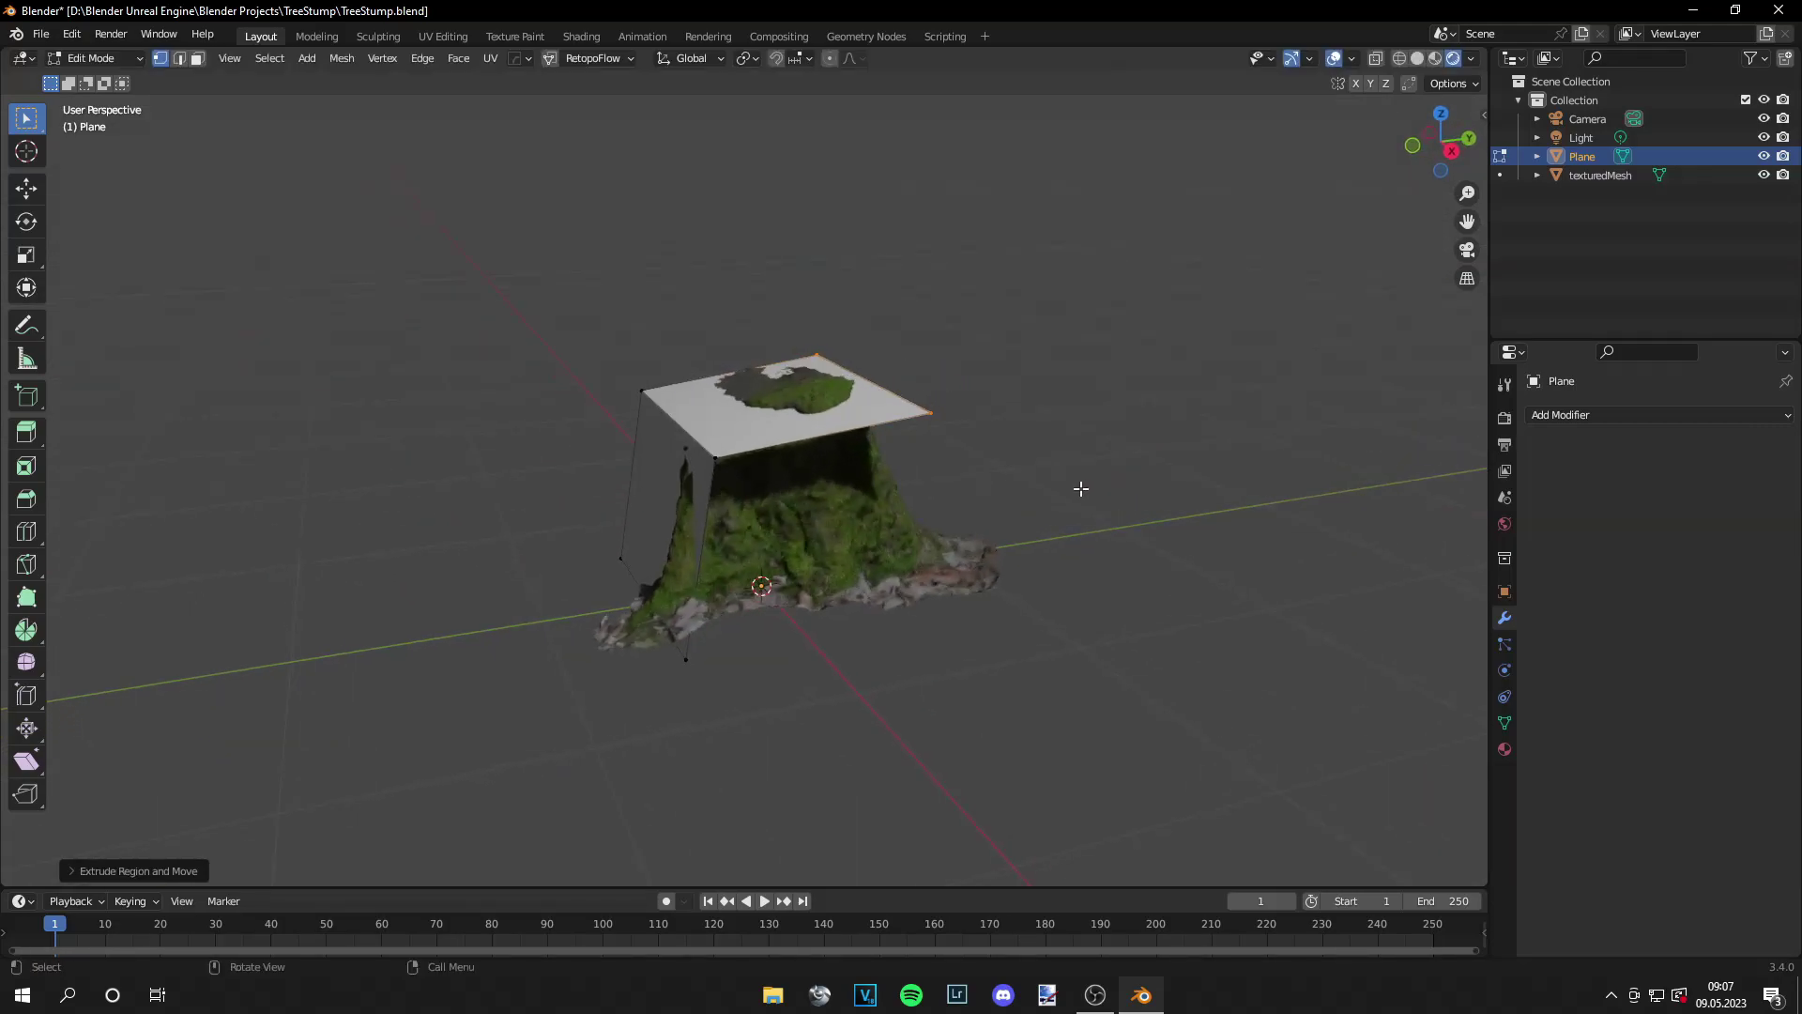
key("Tab")
key("Delete")
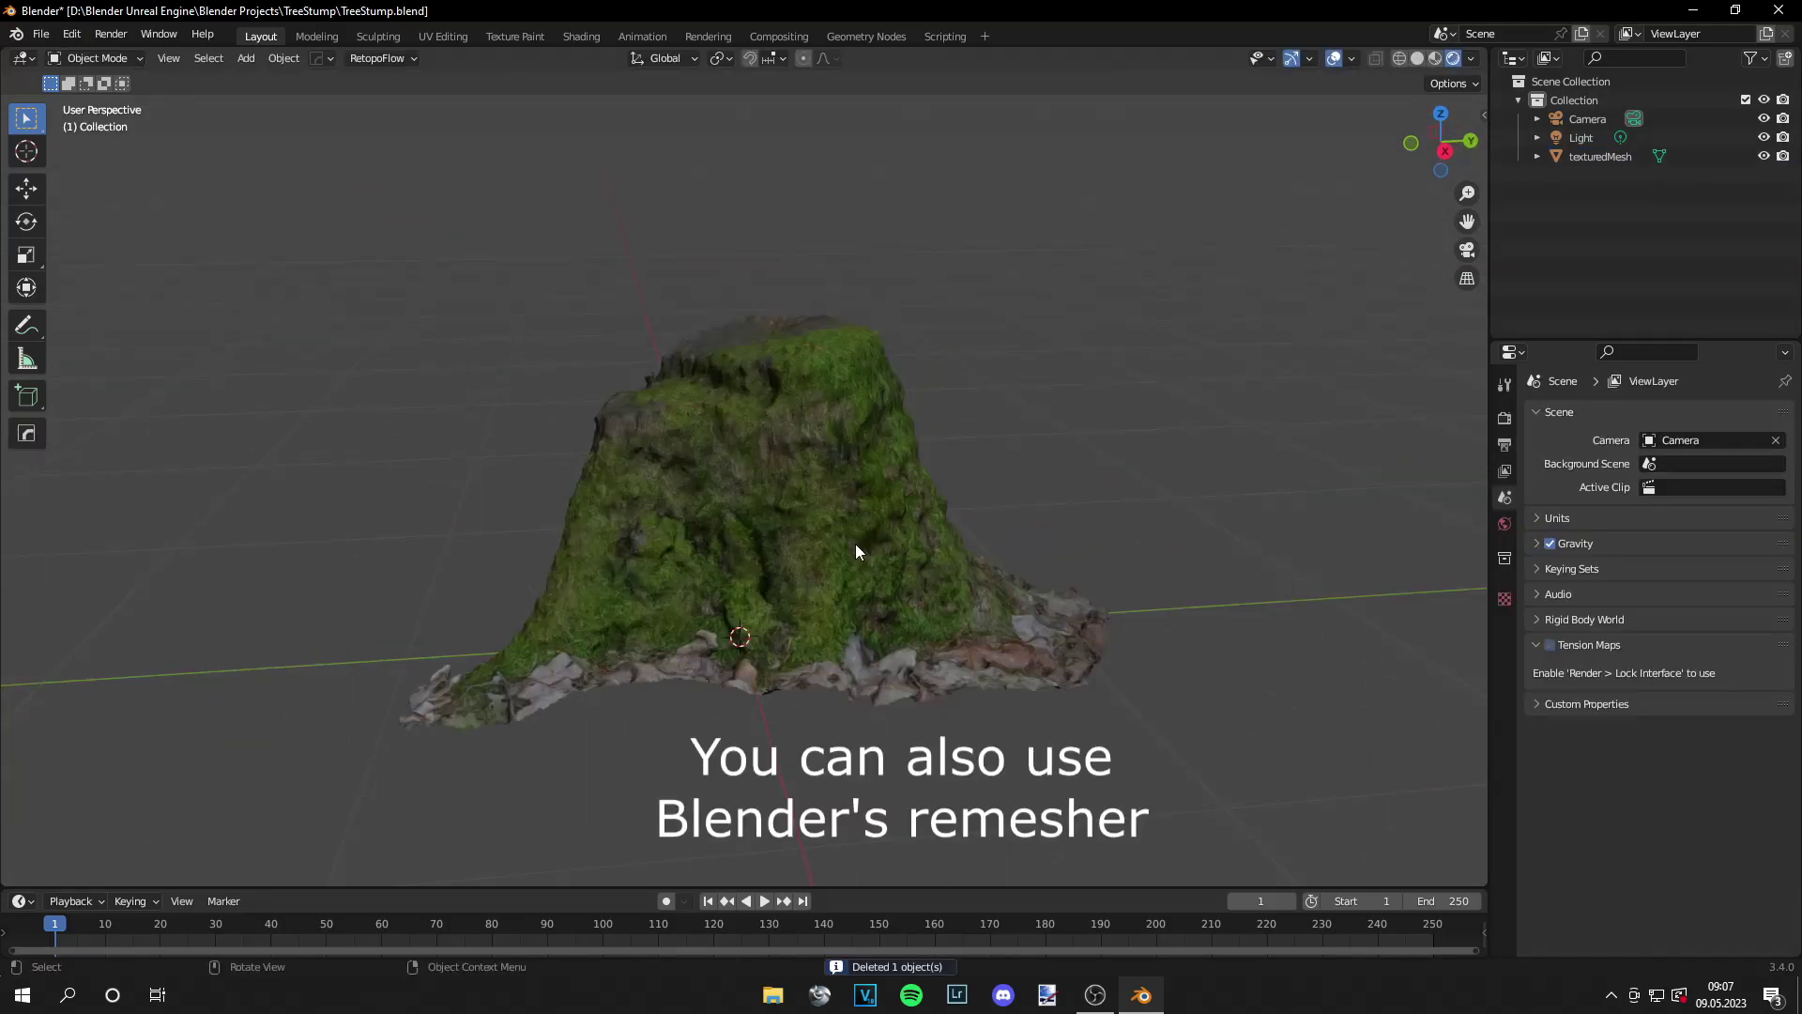
Run Quad Remesher's REMESH IT on the stump and inspect the new quad topology in Edit Mode
key("n")
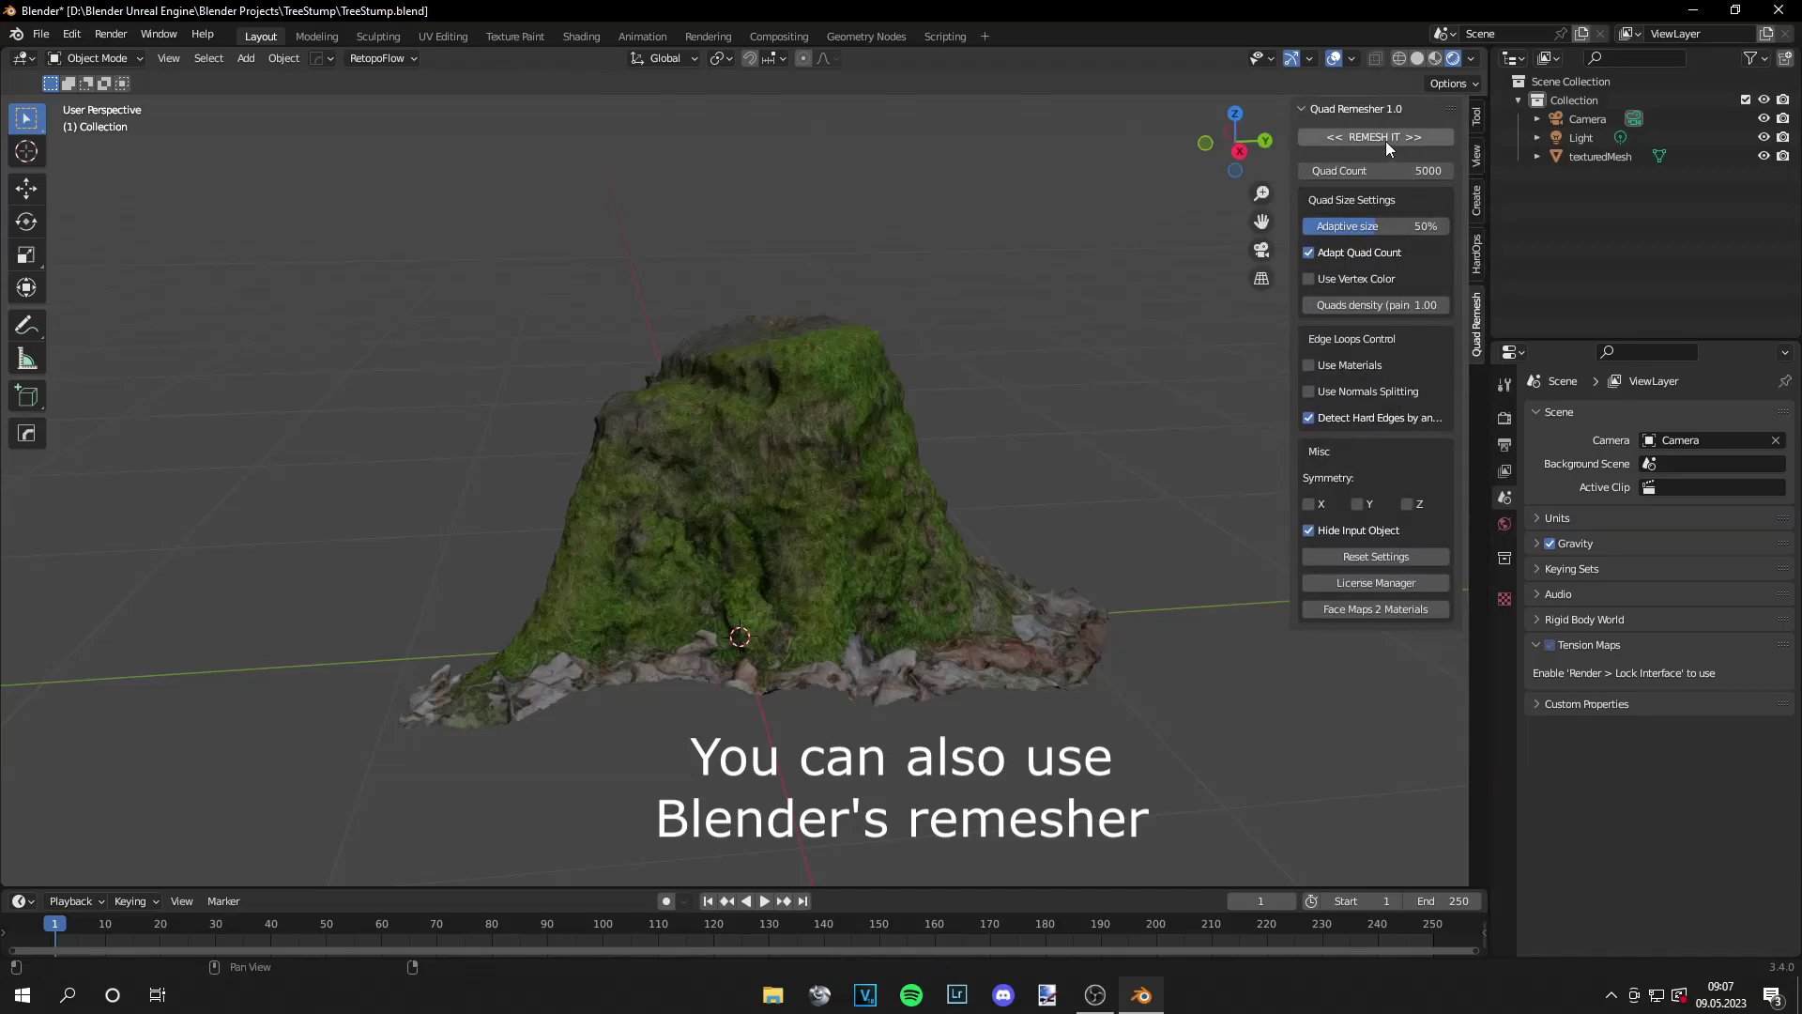
left_click(701, 523)
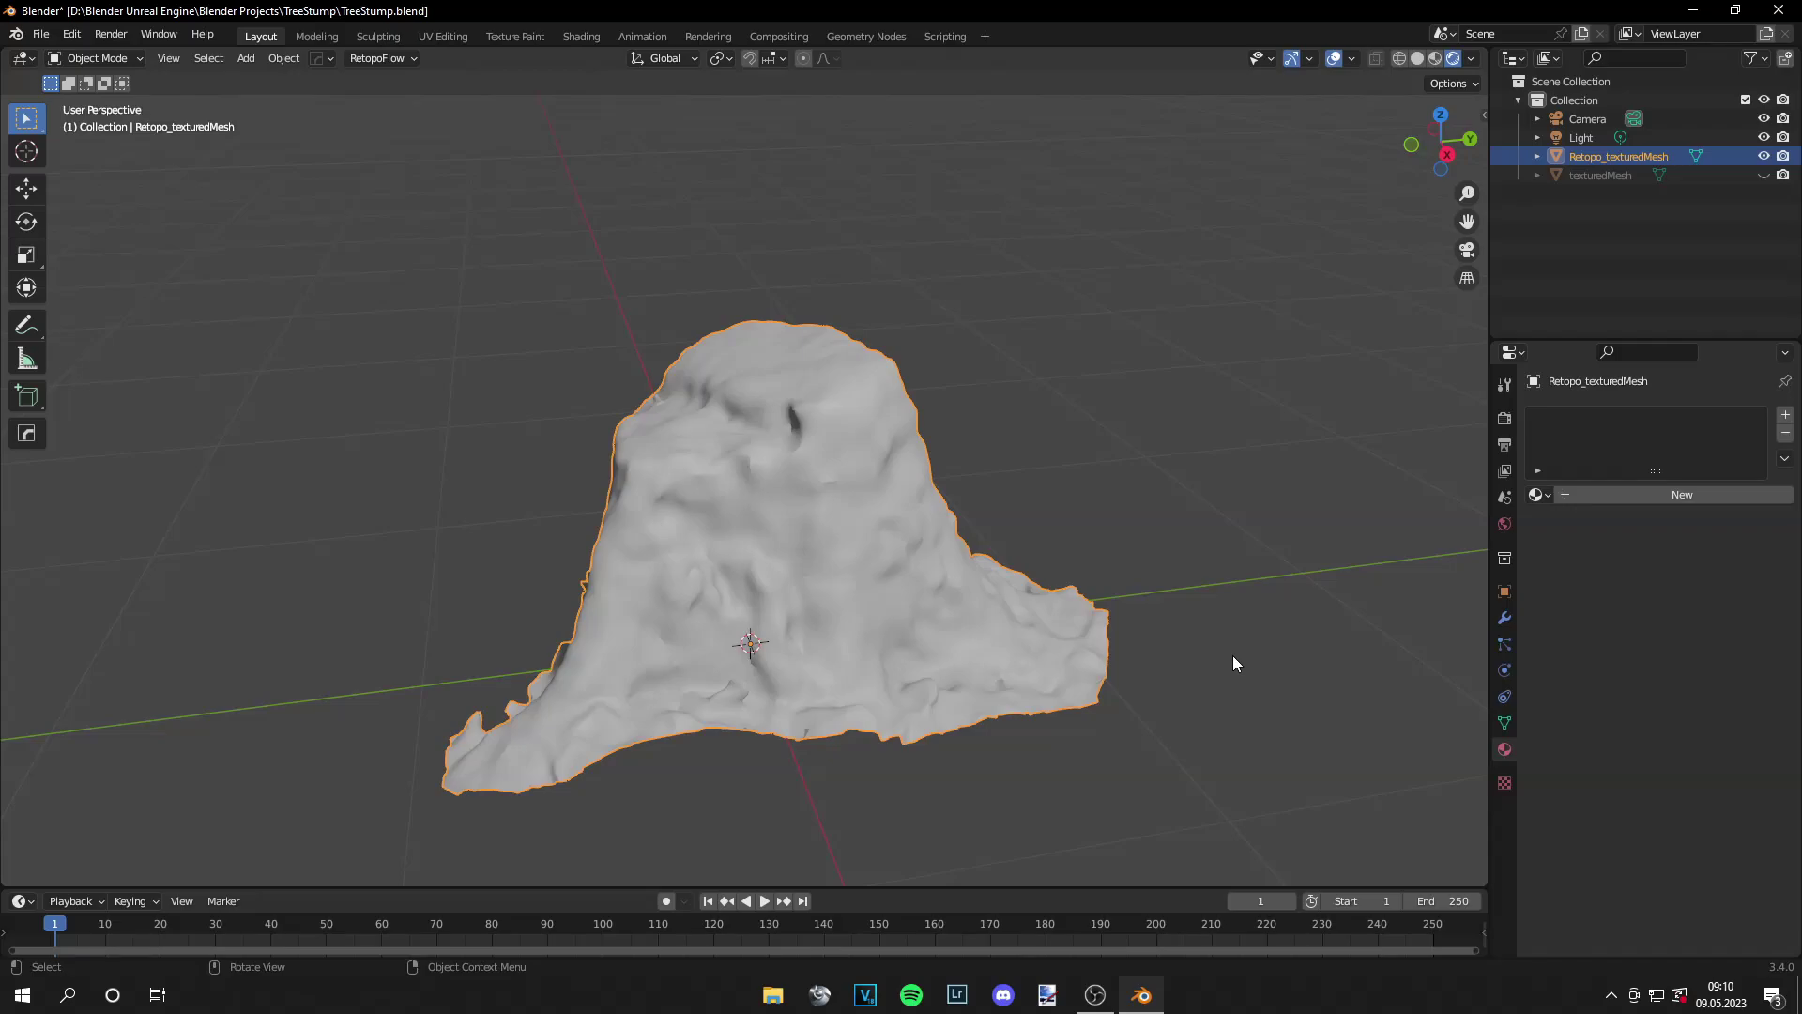
key("Tab")
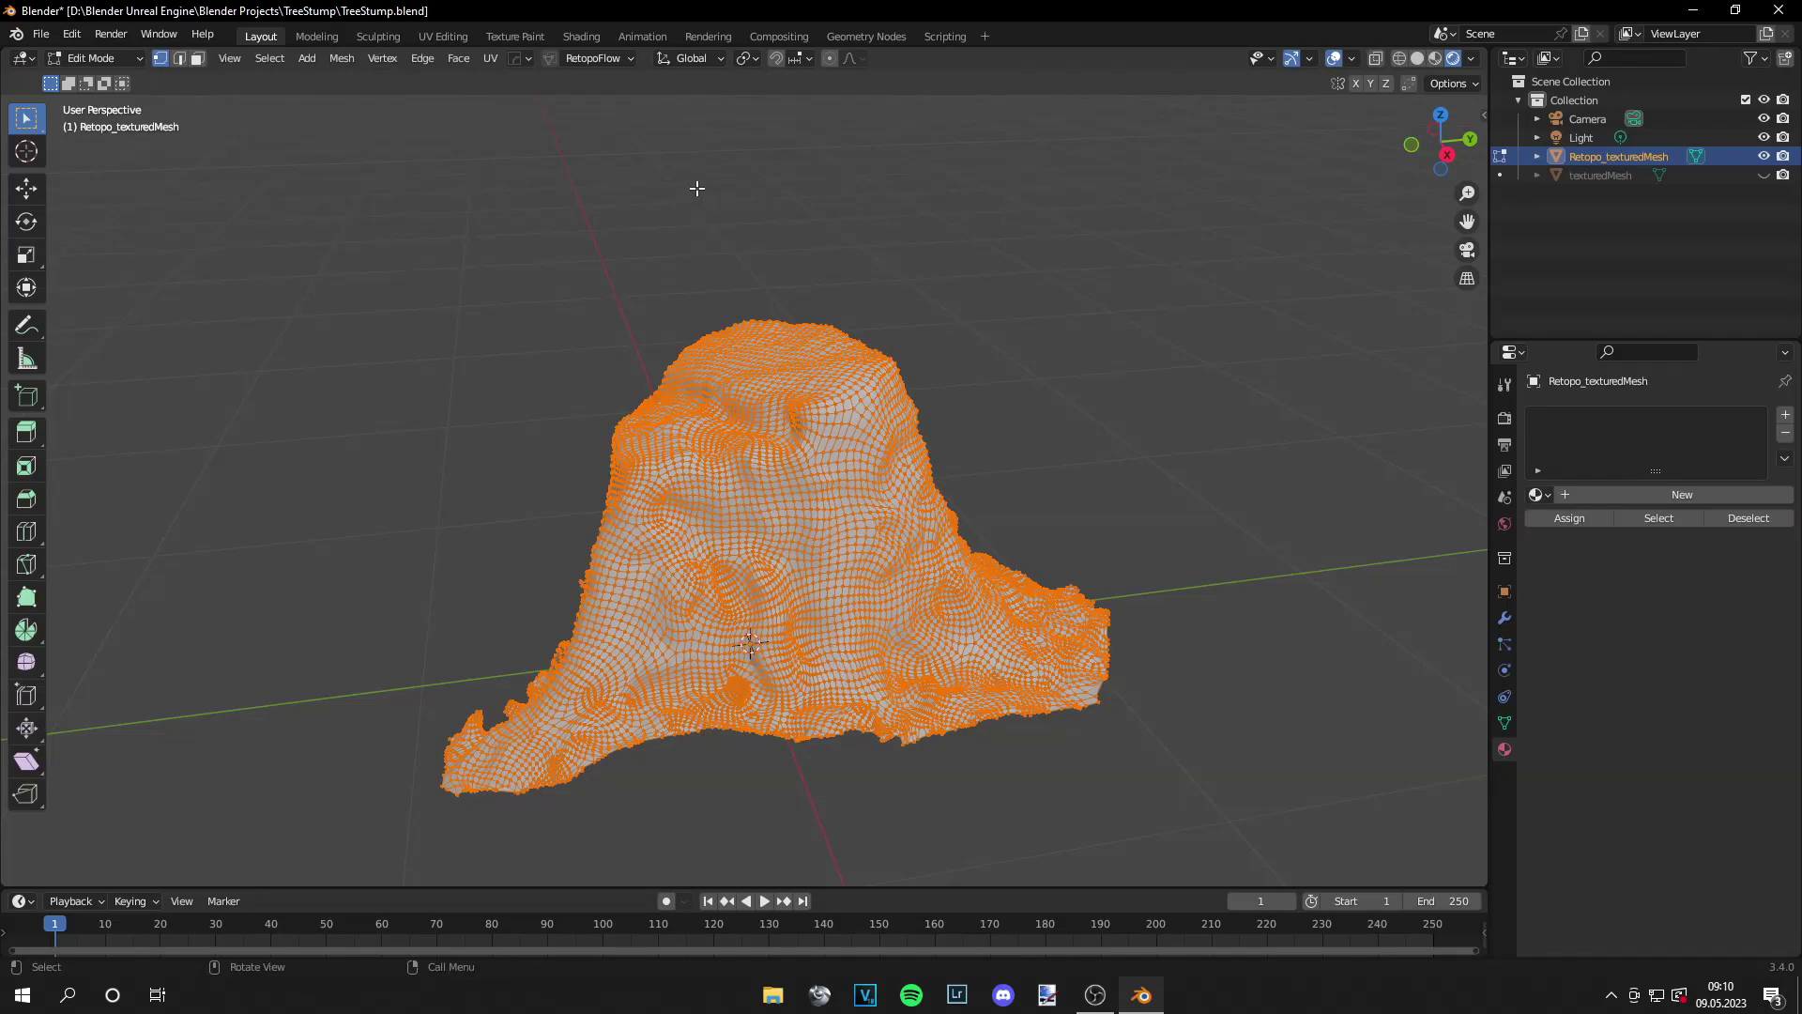
Enable the Face Orientation overlay to check the remeshed stump's normals from several angles
left_click(1352, 58)
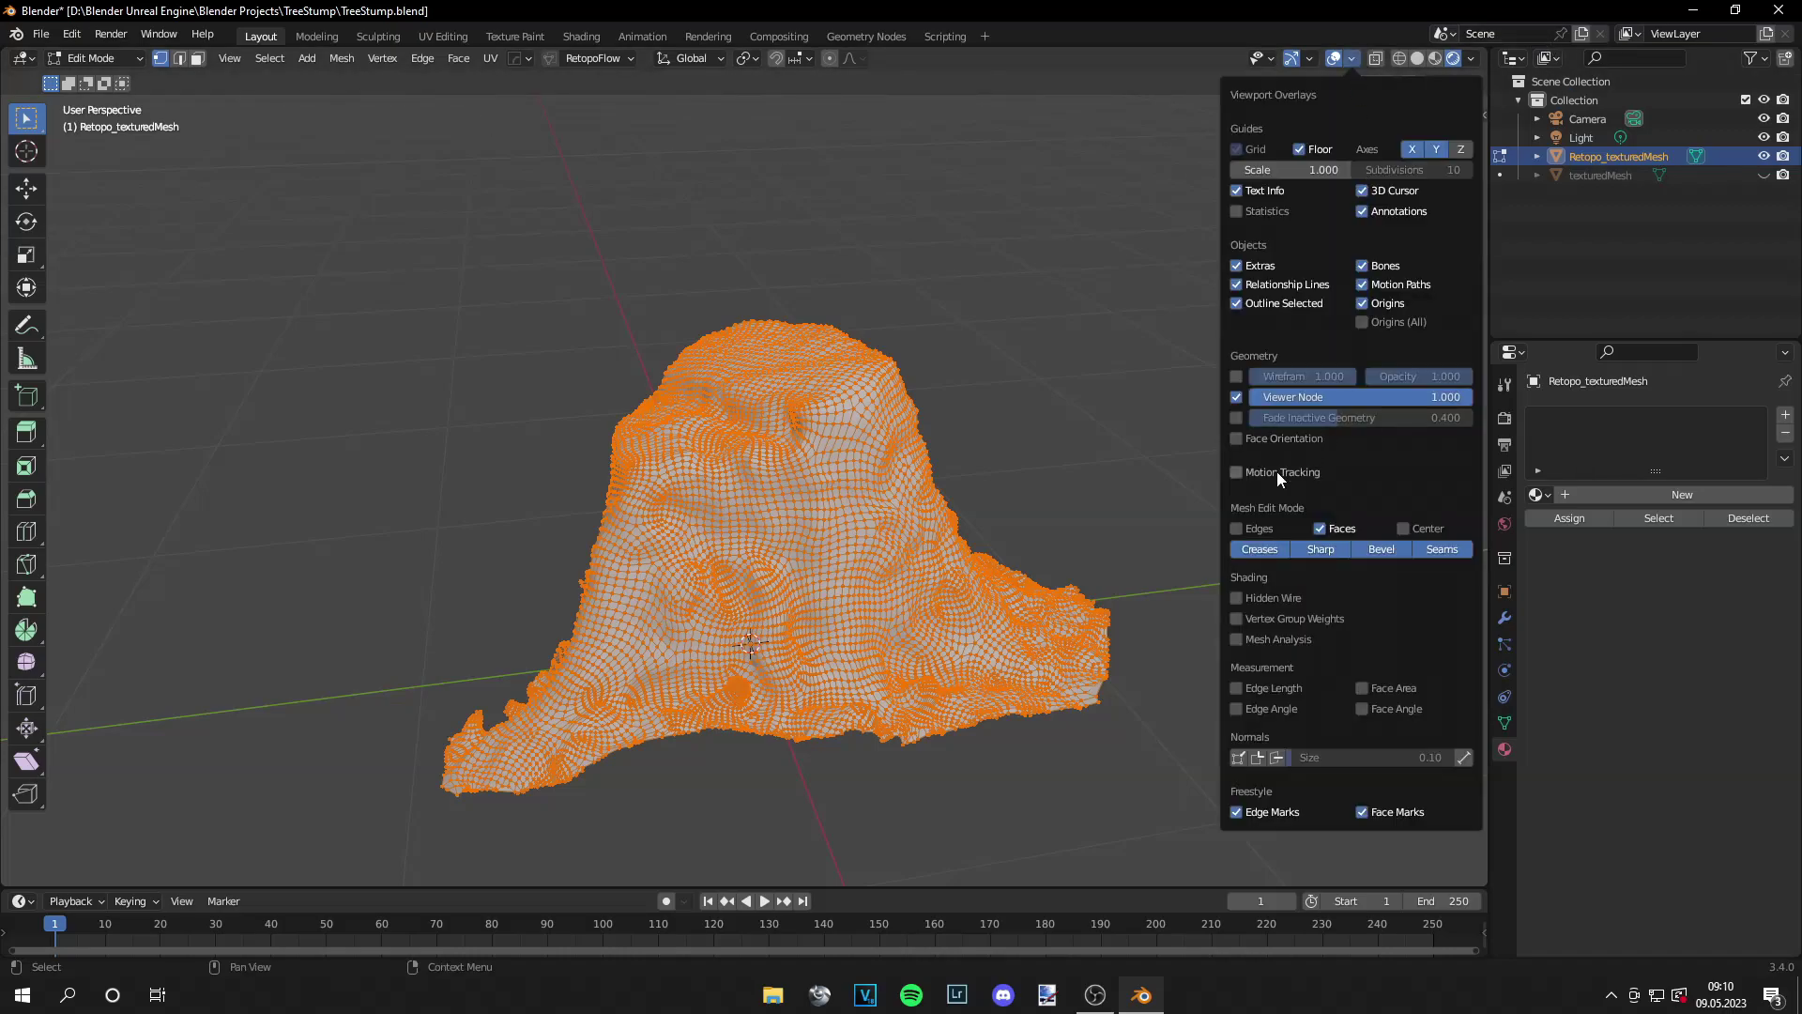
left_click(1260, 439)
key("Tab")
middle_click_drag(1073, 550, 1035, 555)
Toggle Retopo_texturedMesh and texturedMesh visibility to compare them from below, then hide texturedMesh
left_click(1764, 156)
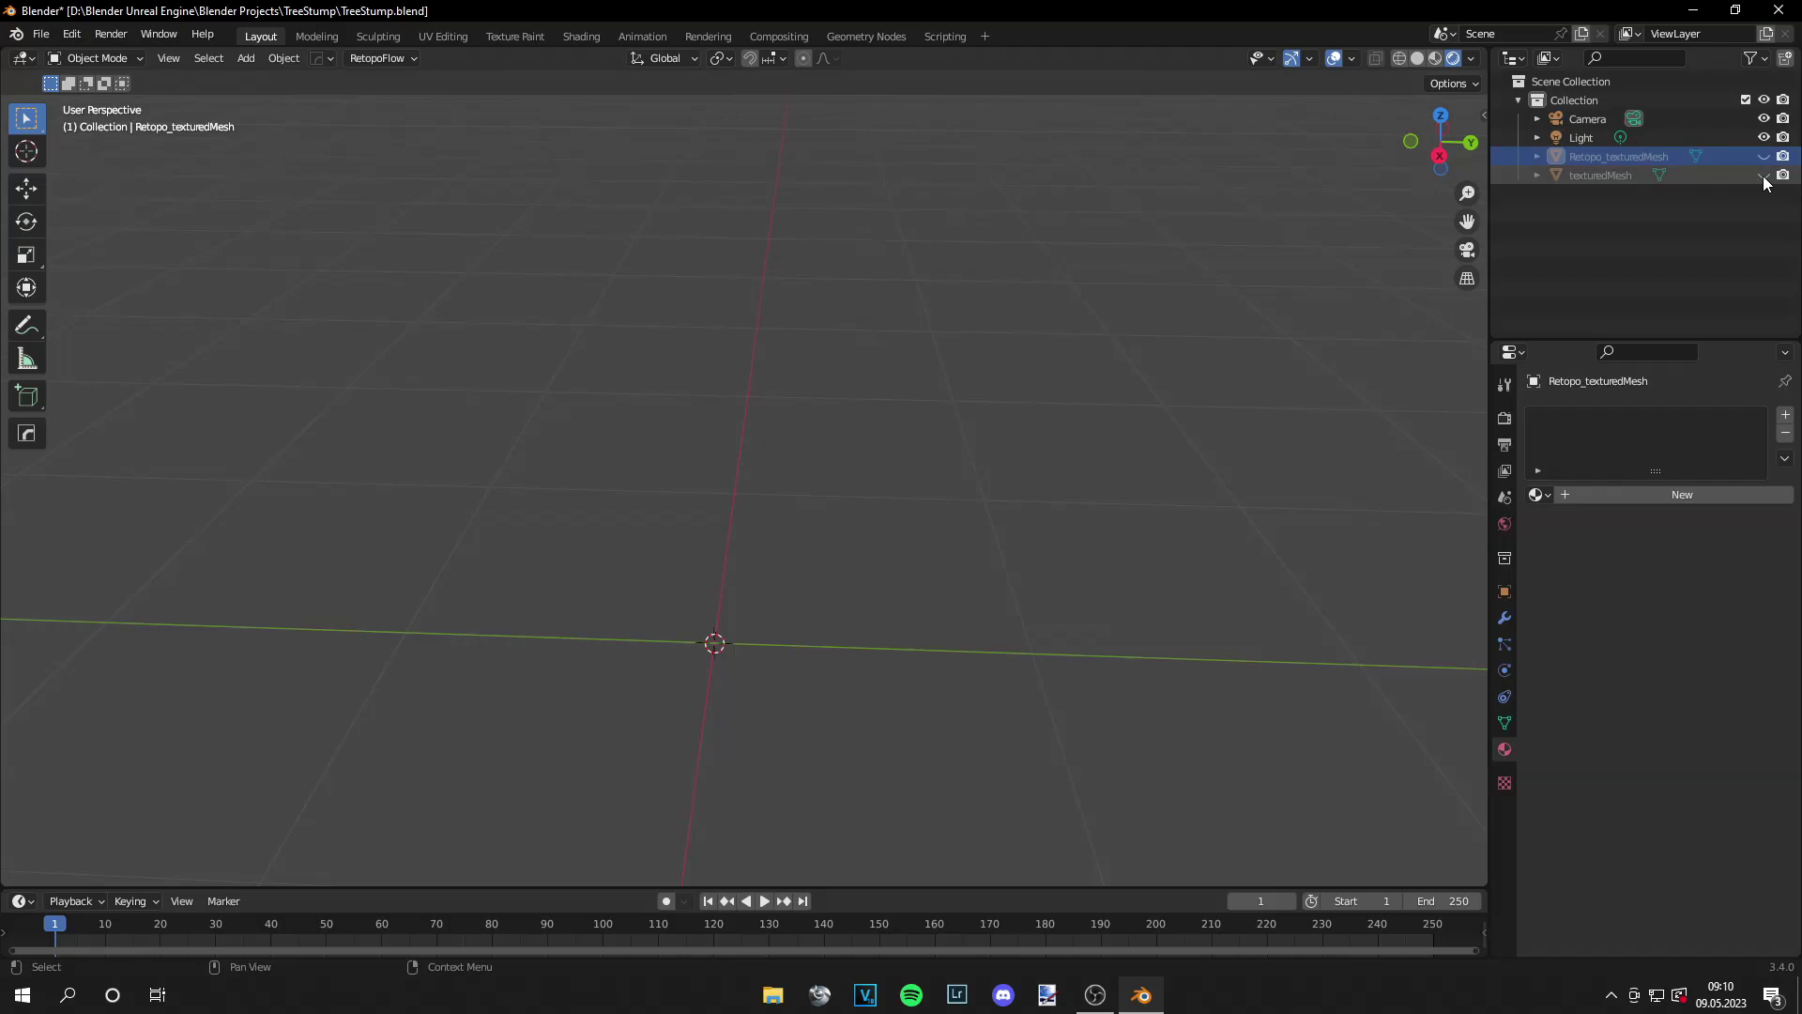
left_click(1763, 174)
middle_click_drag(576, 504, 764, 417)
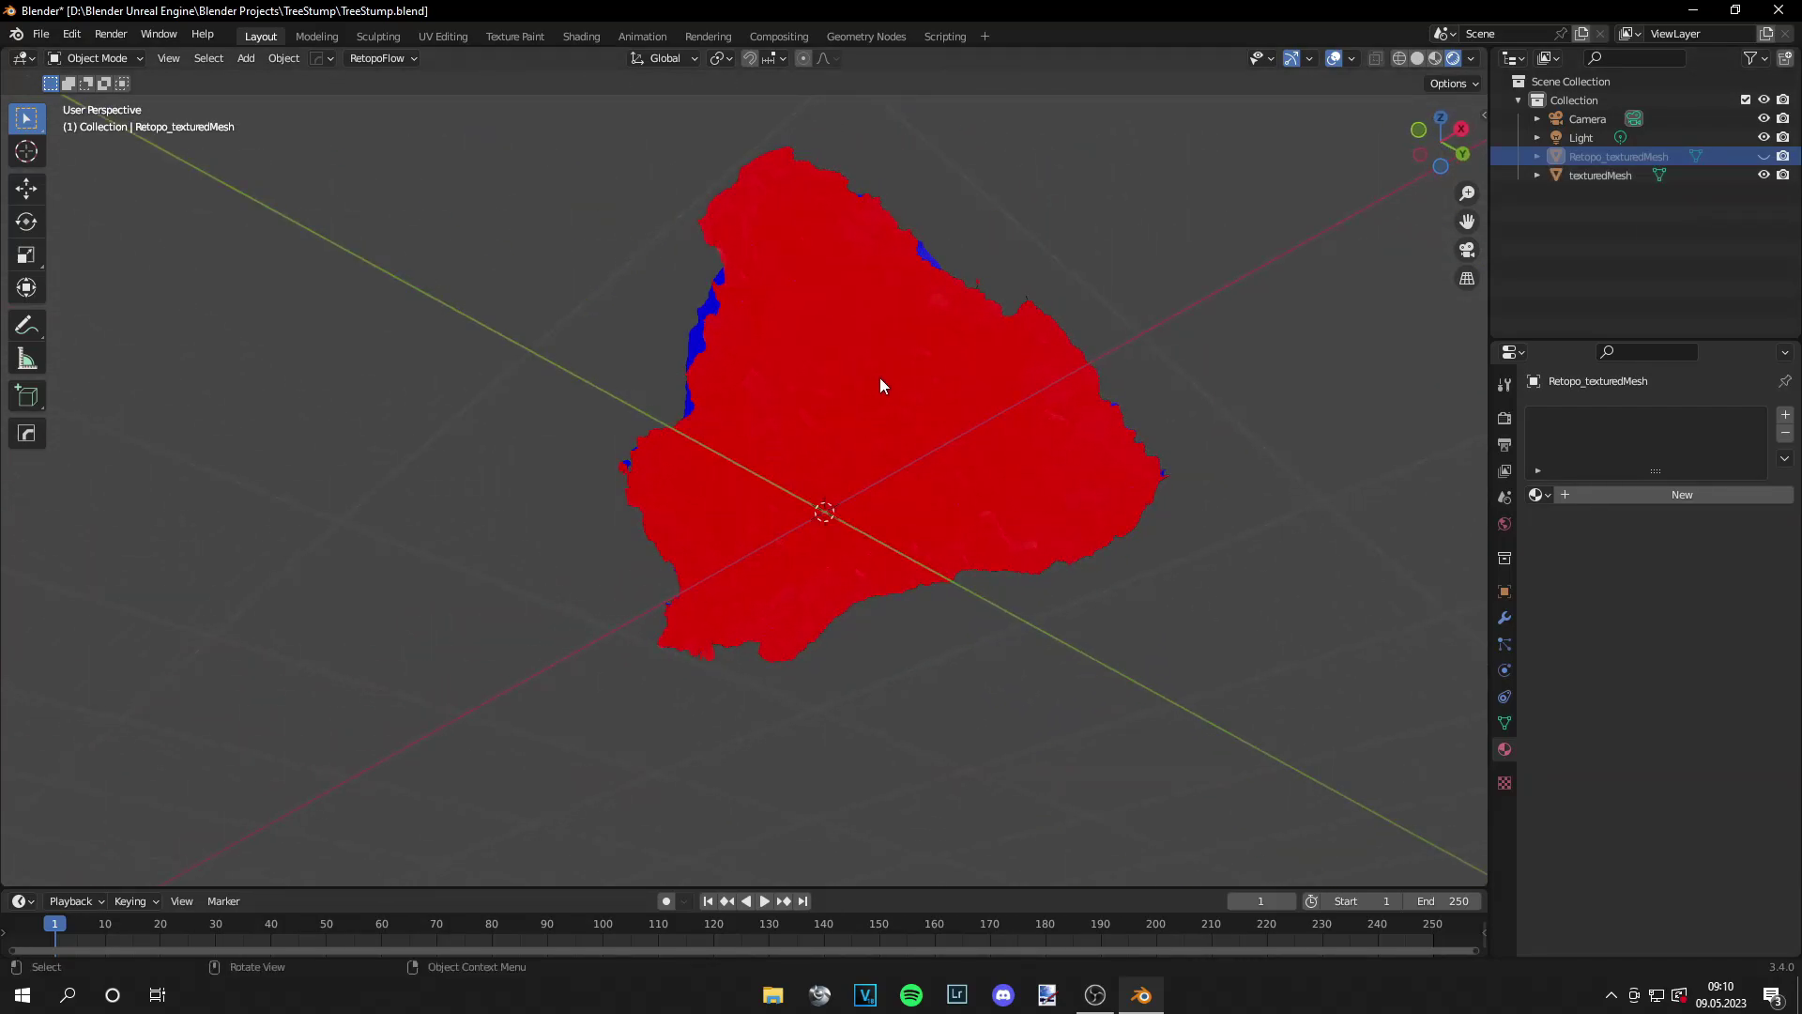
middle_click_drag(880, 378, 870, 480)
key("alt+h")
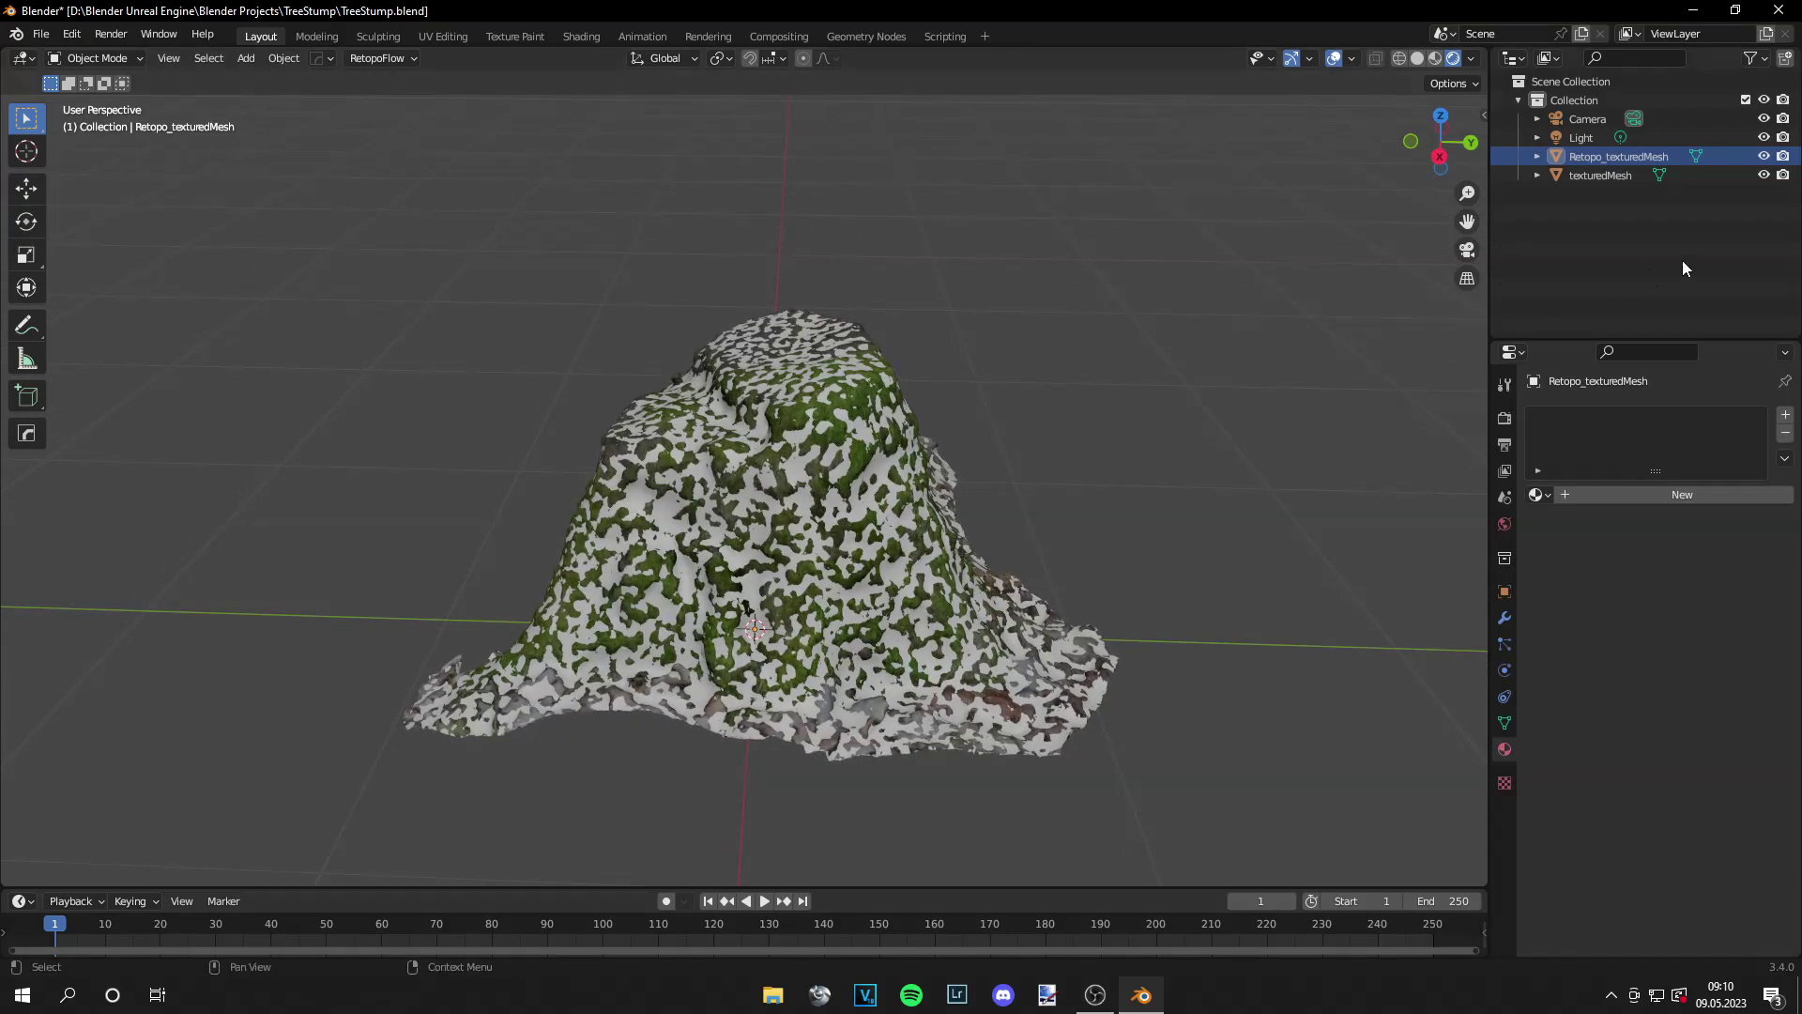
left_click(1764, 175)
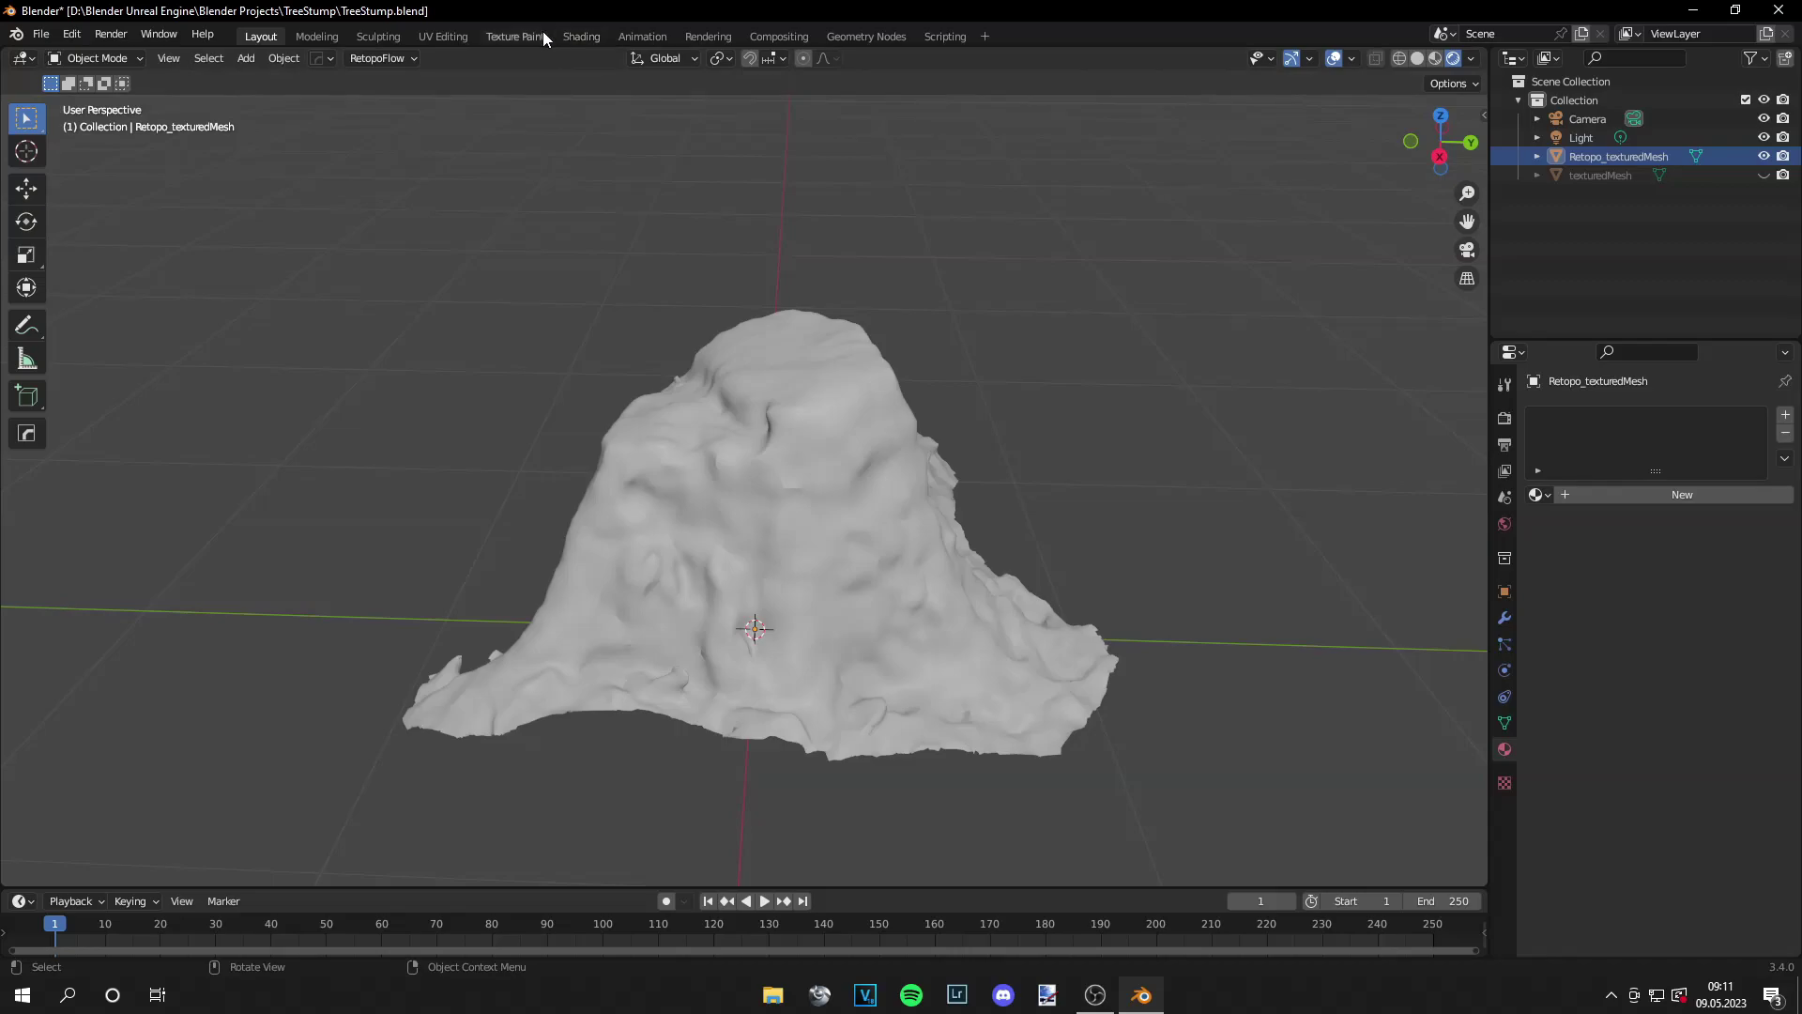
Switch to the UV Editing workspace with Retopo_texturedMesh selected
left_click(464, 36)
scroll(1446, 273, "up", 5)
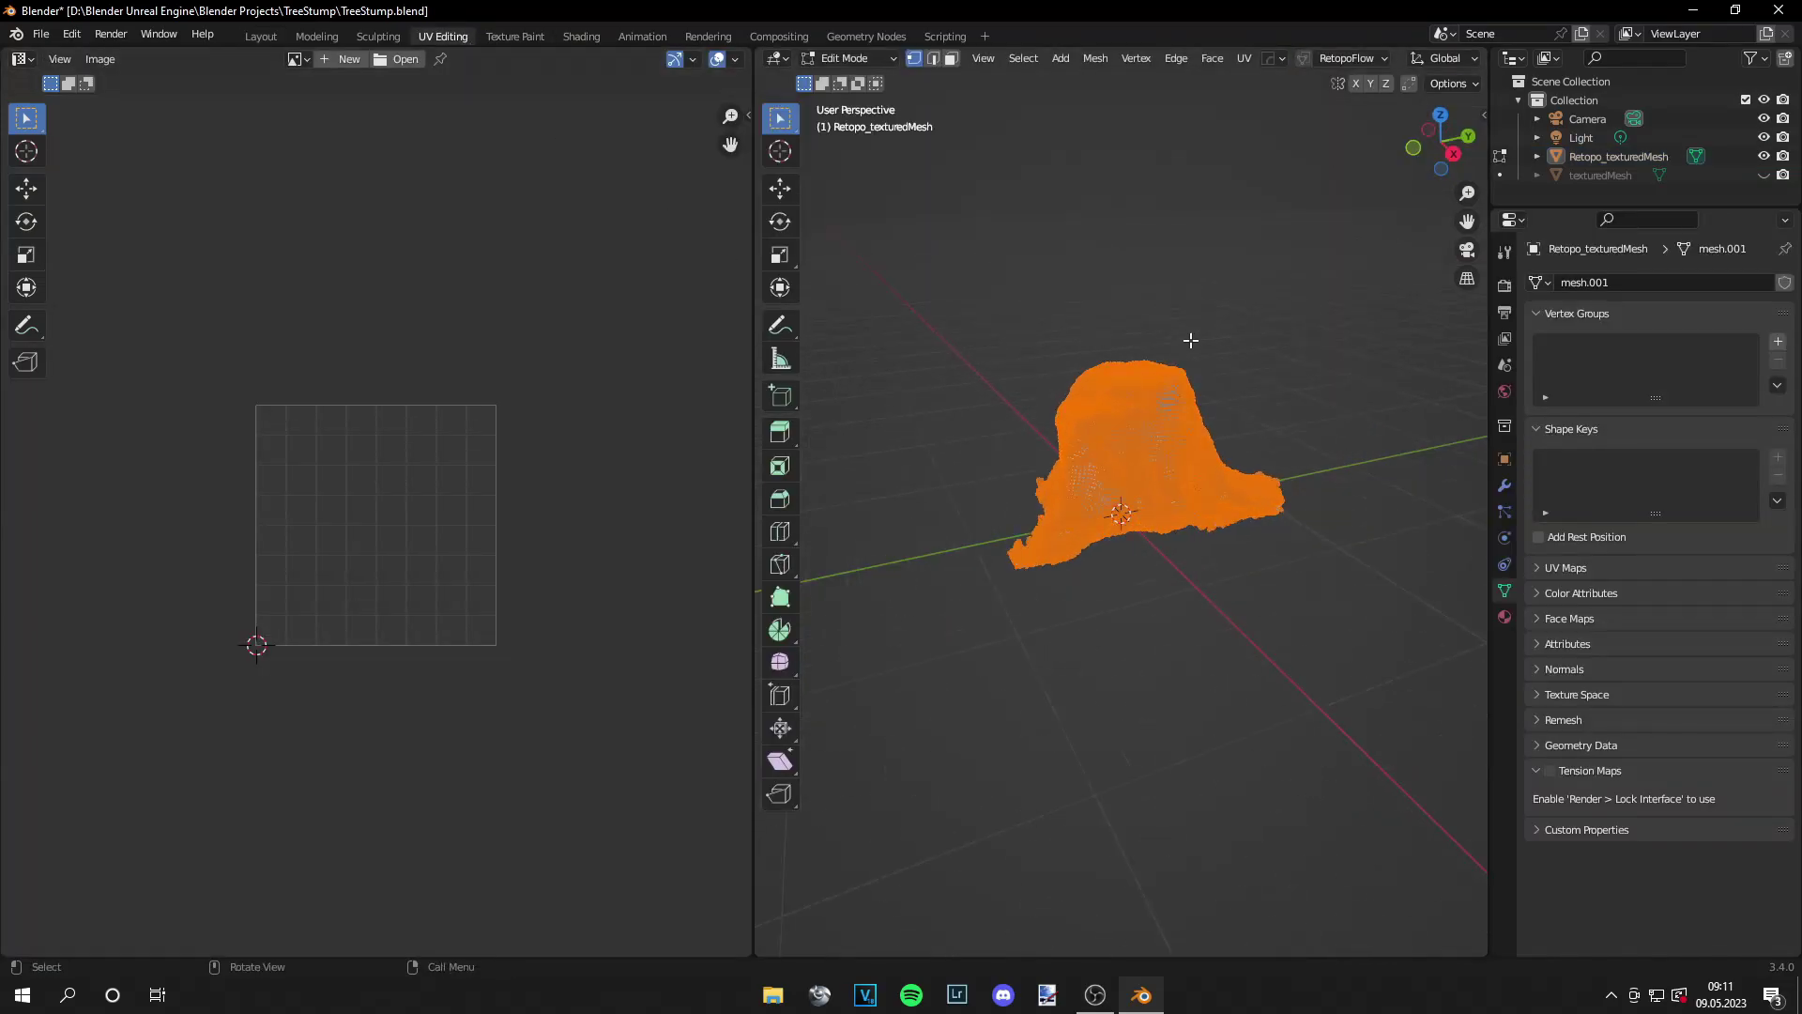
left_click(1620, 155)
scroll(1177, 356, "down", 5)
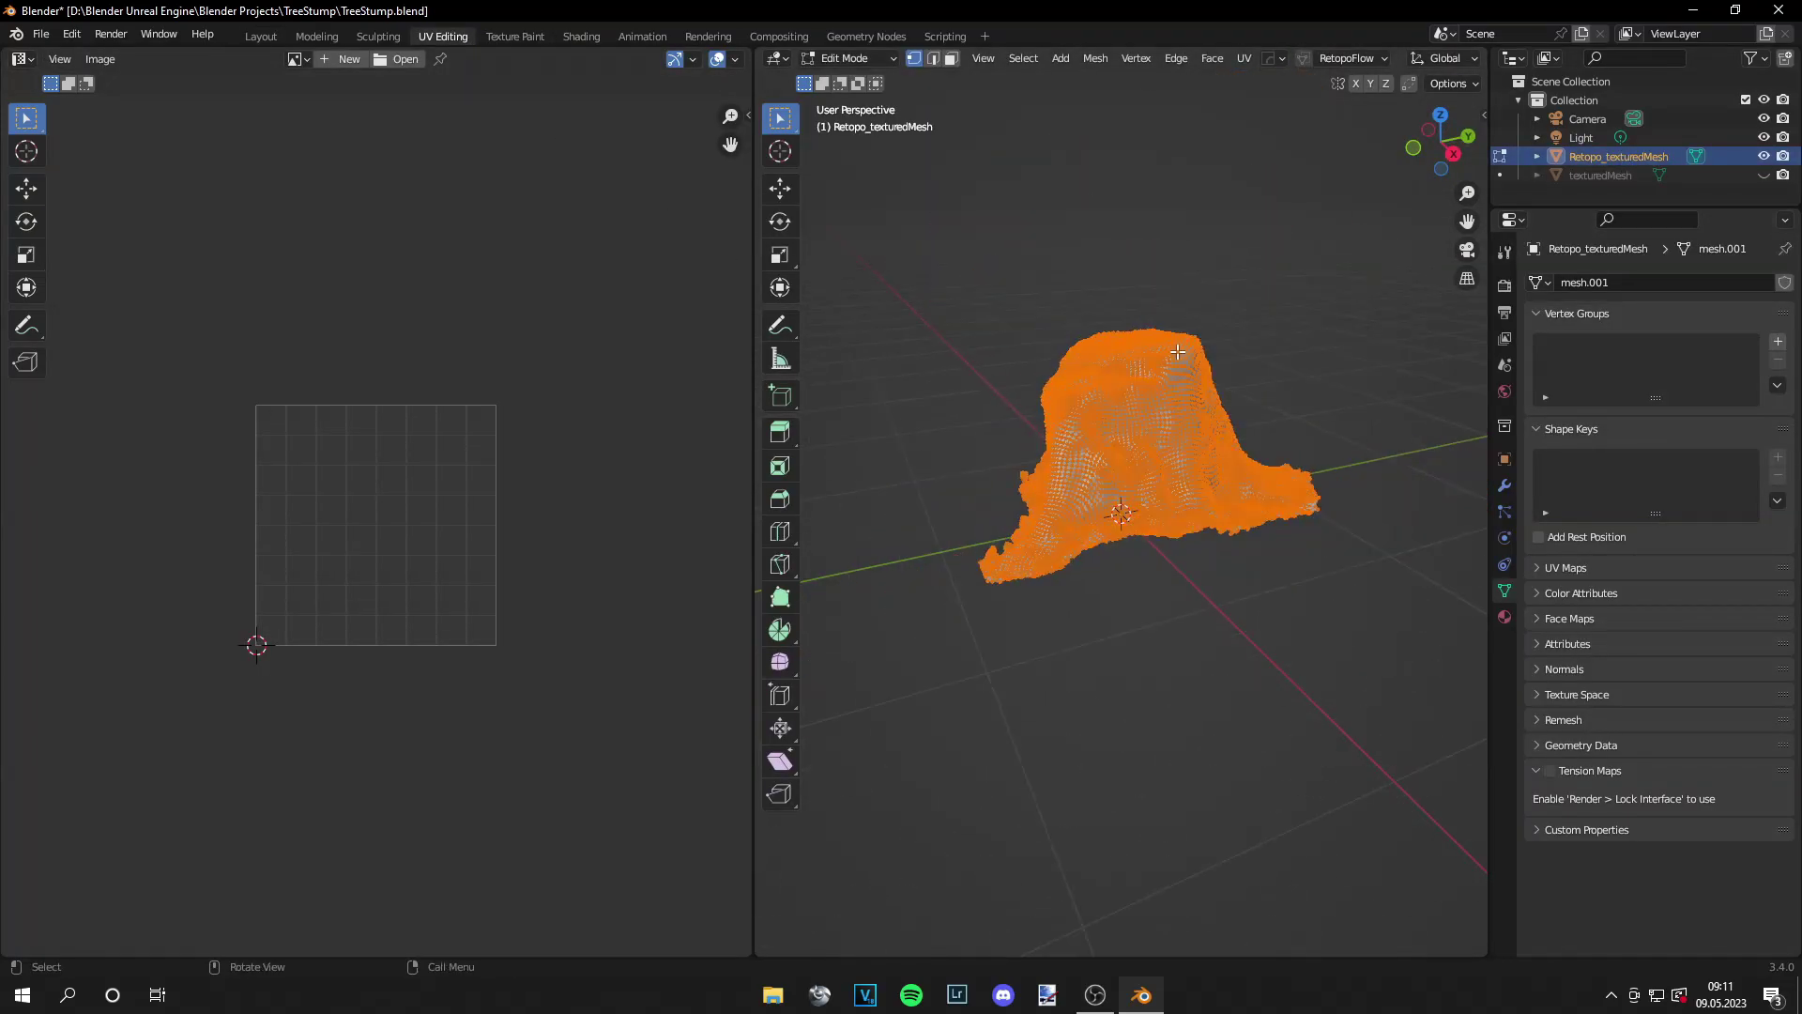
Unwrap the remeshed stump with Smart UV Project and return to Object Mode
key("u")
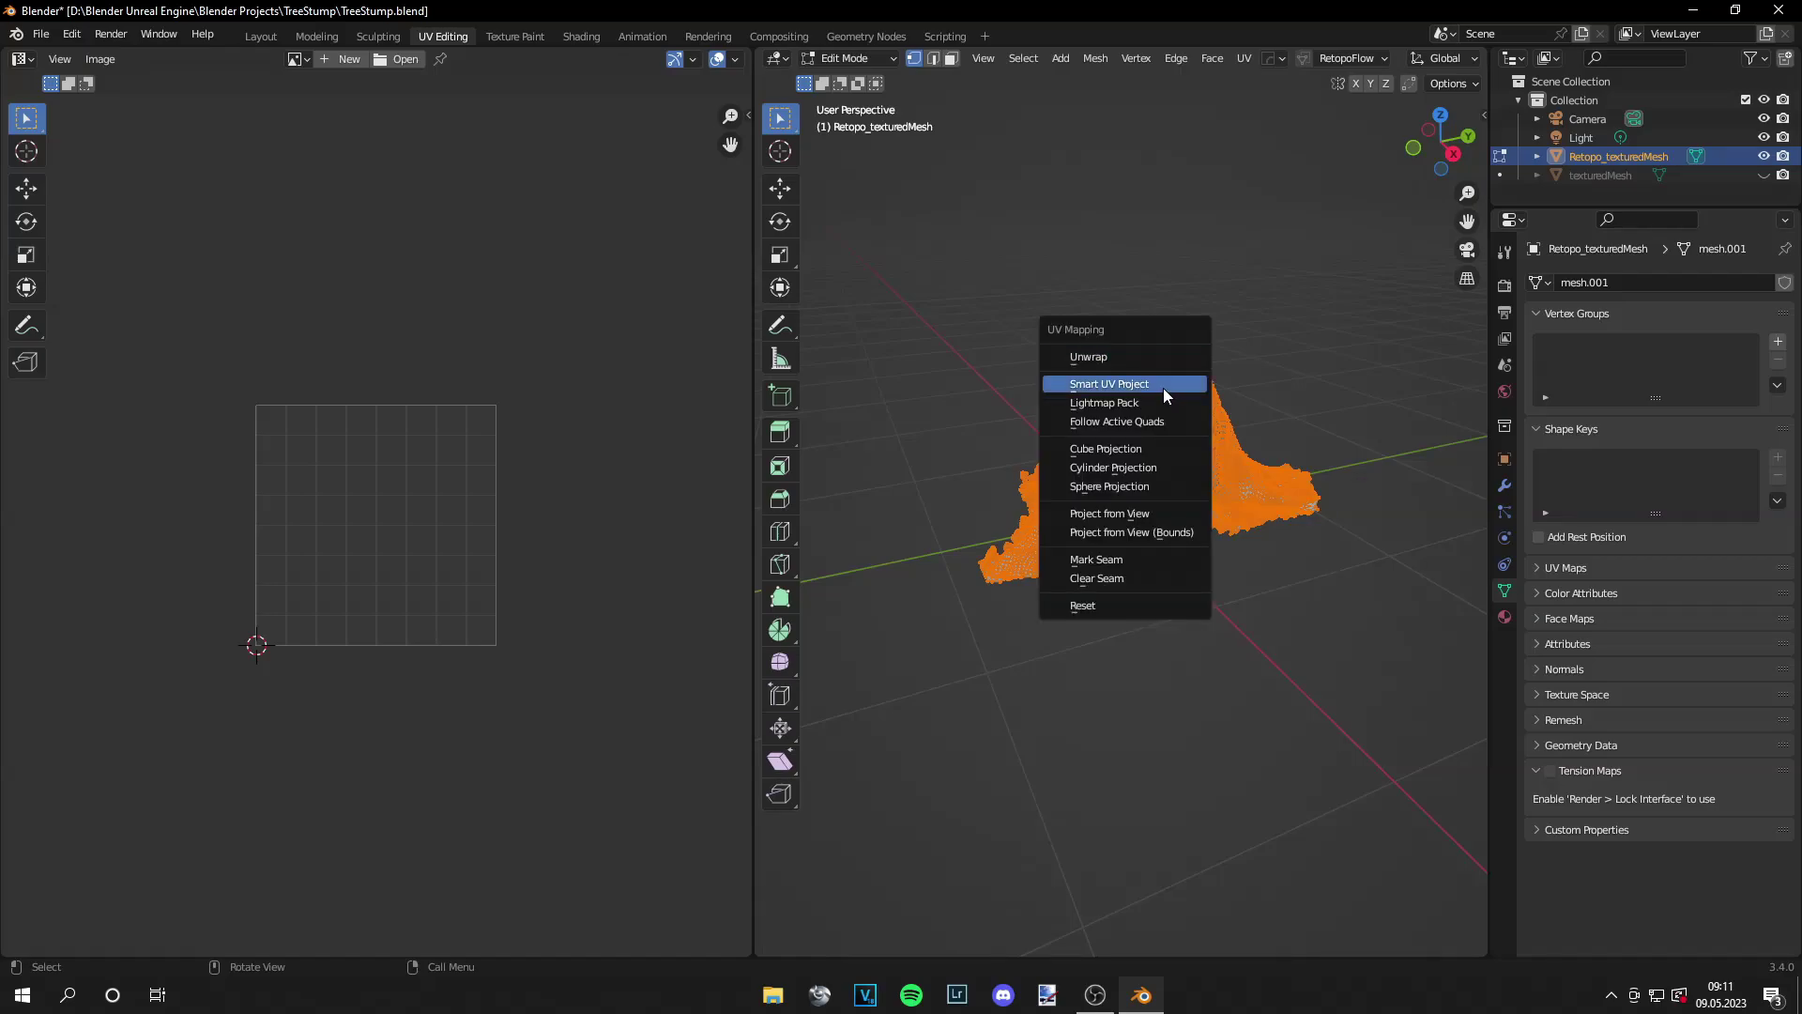
left_click(1164, 387)
left_click(1163, 561)
scroll(518, 584, "up", 5)
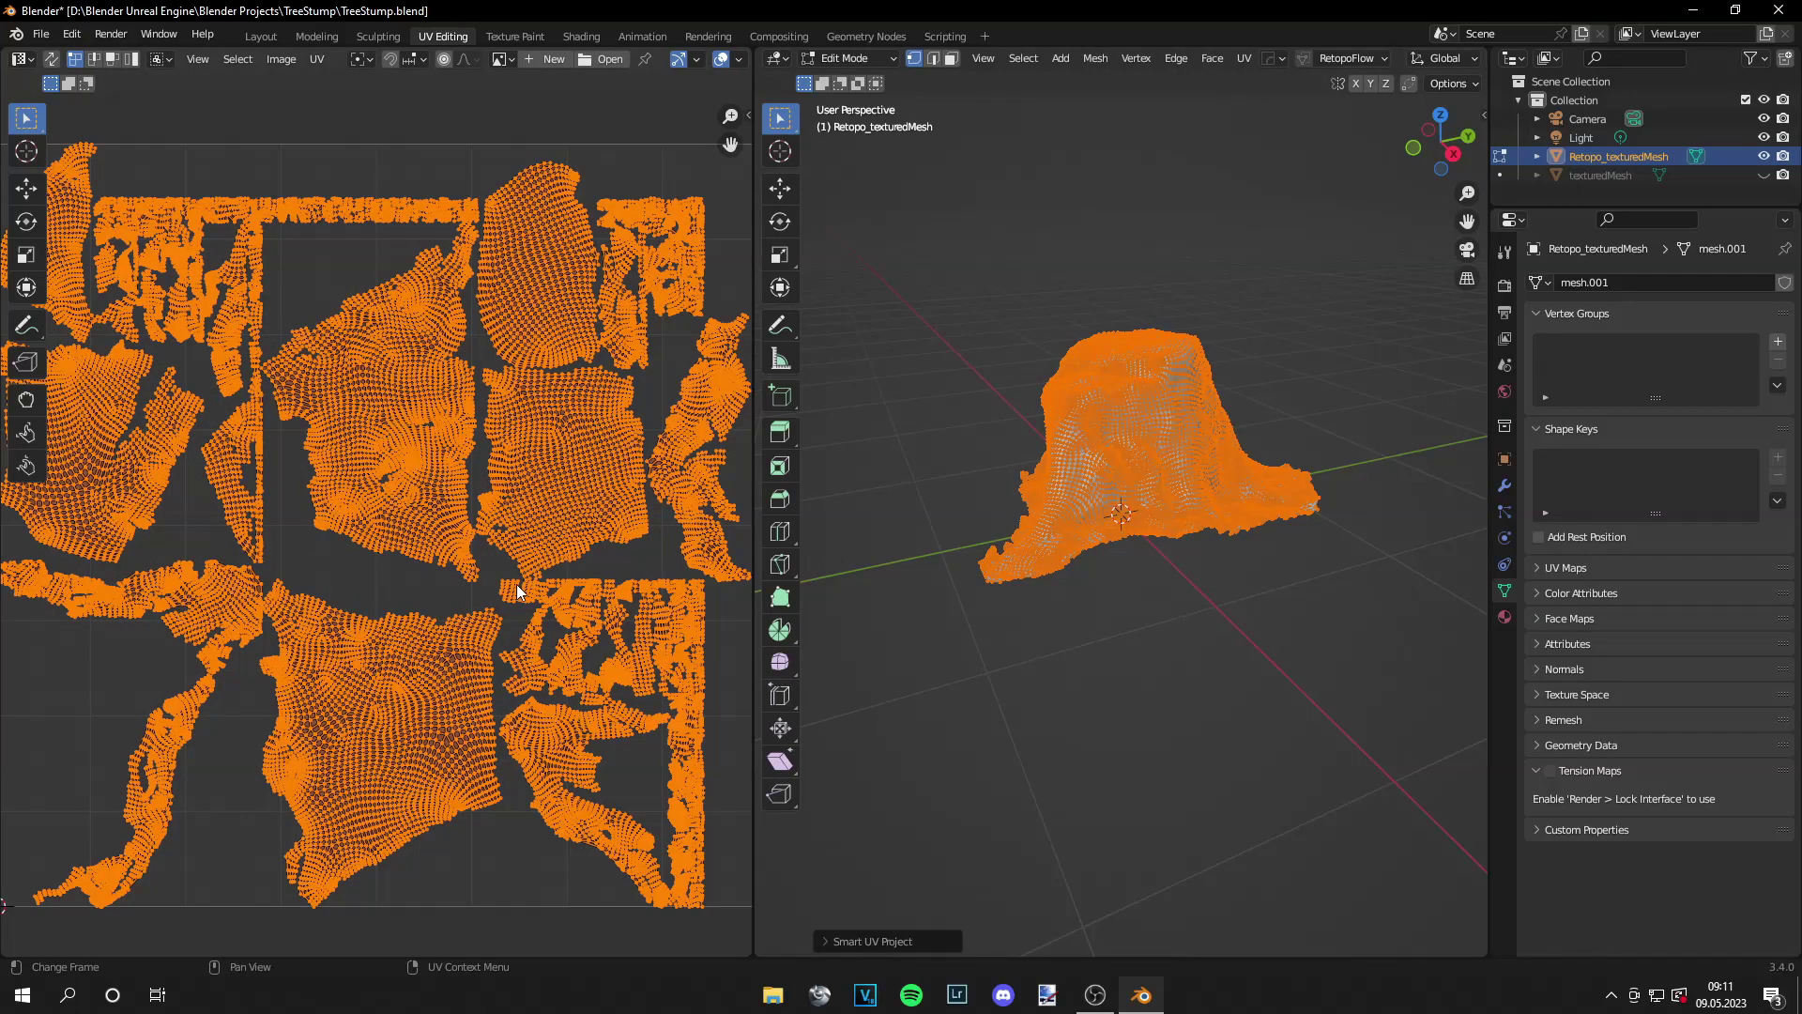
scroll(485, 532, "up", 4)
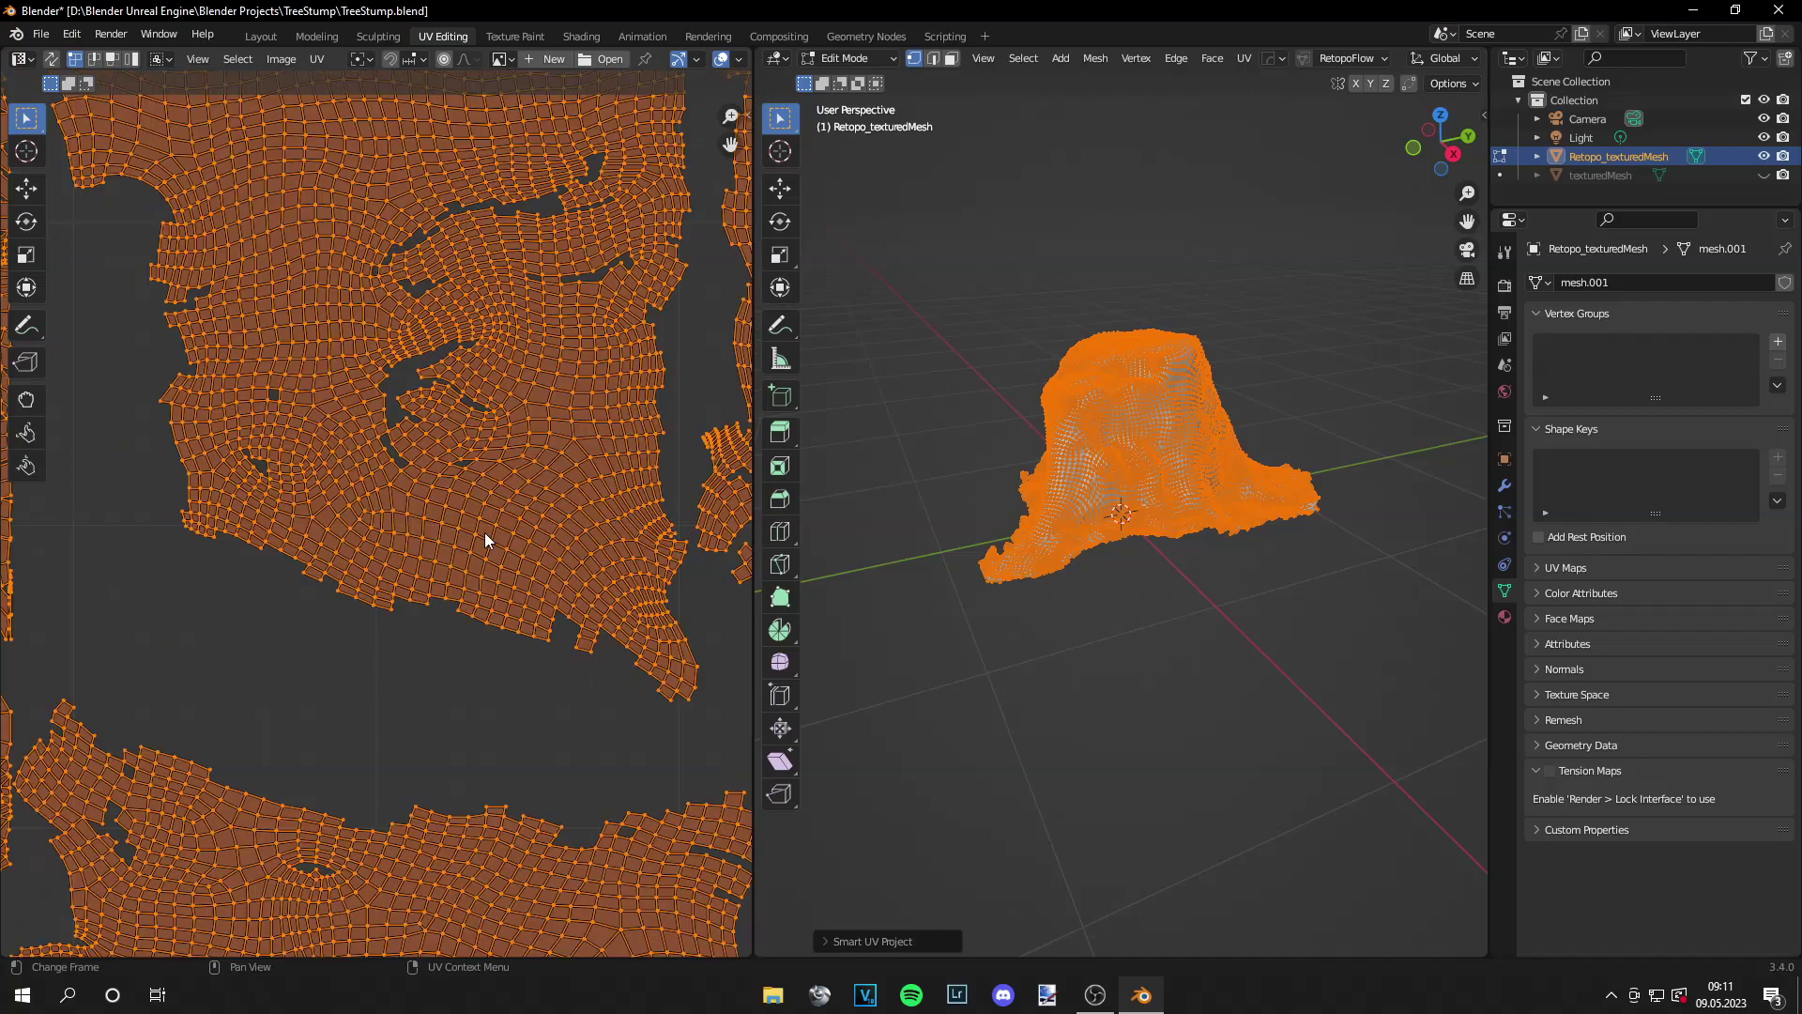
scroll(484, 532, "down", 8)
key("Tab")
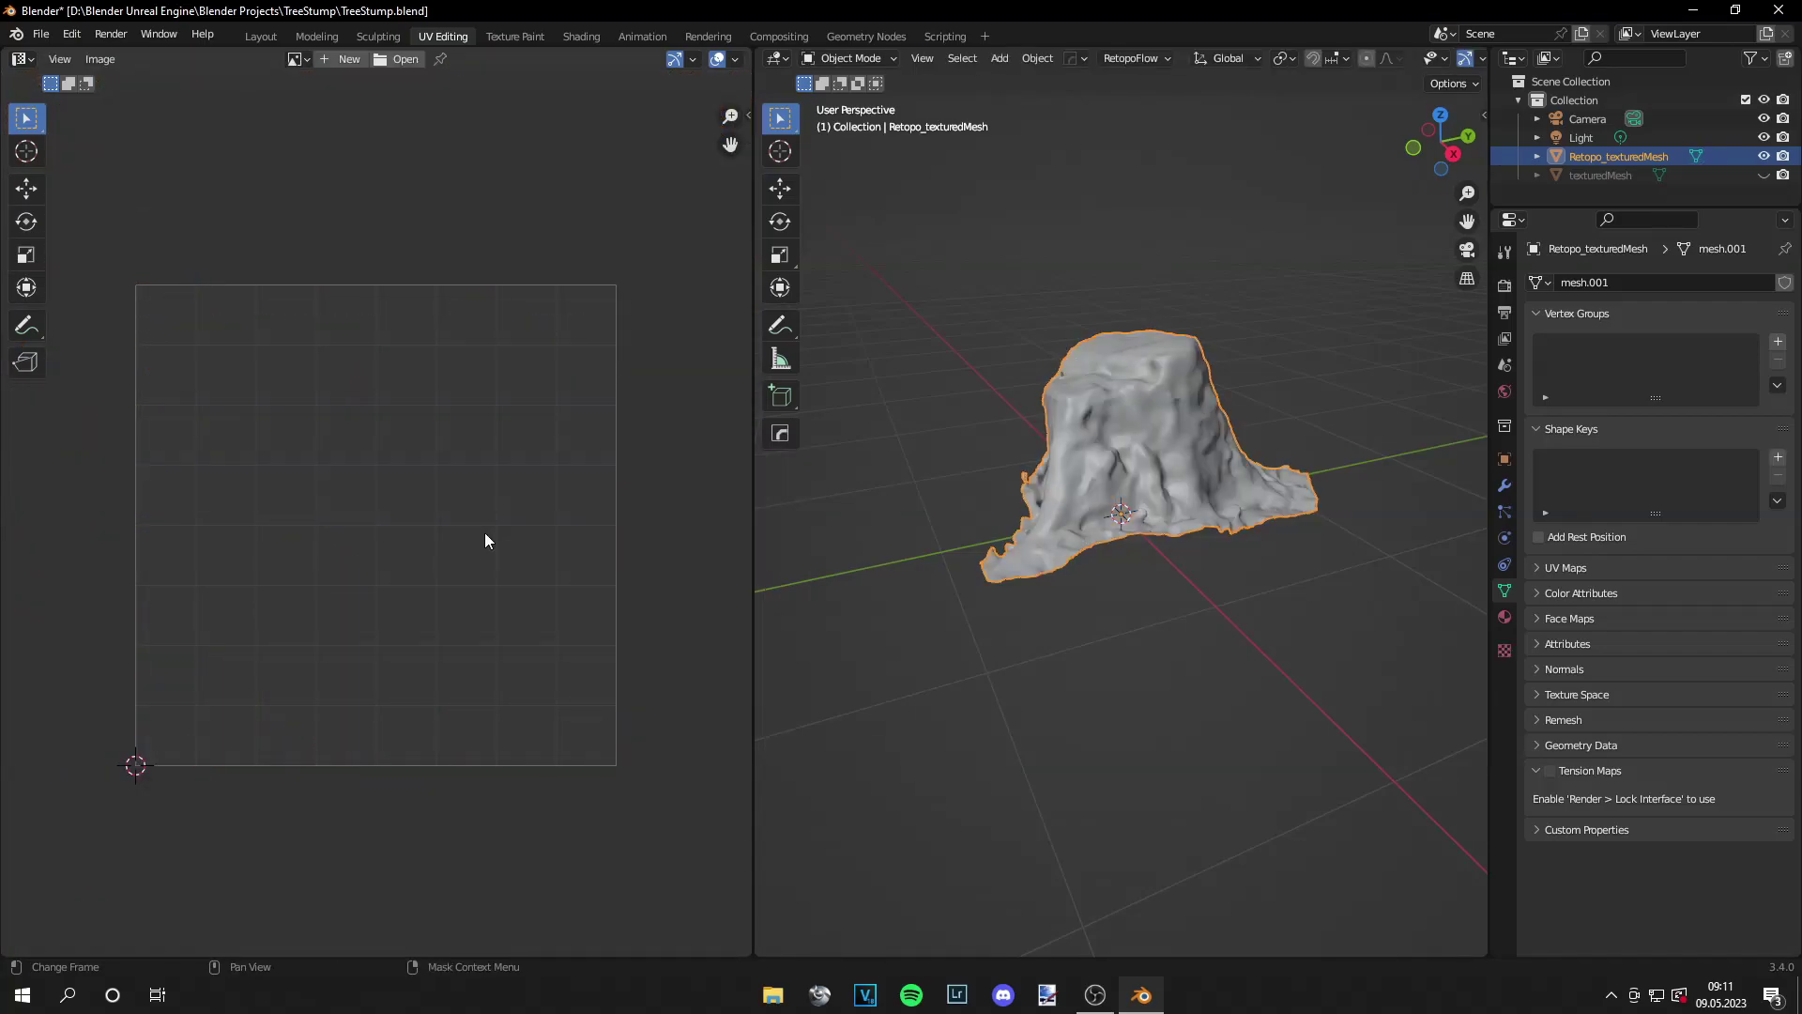
Add a new image named TreeStump_Albedo, 4096 by 4096 pixels, with Alpha unchecked
left_click(345, 61)
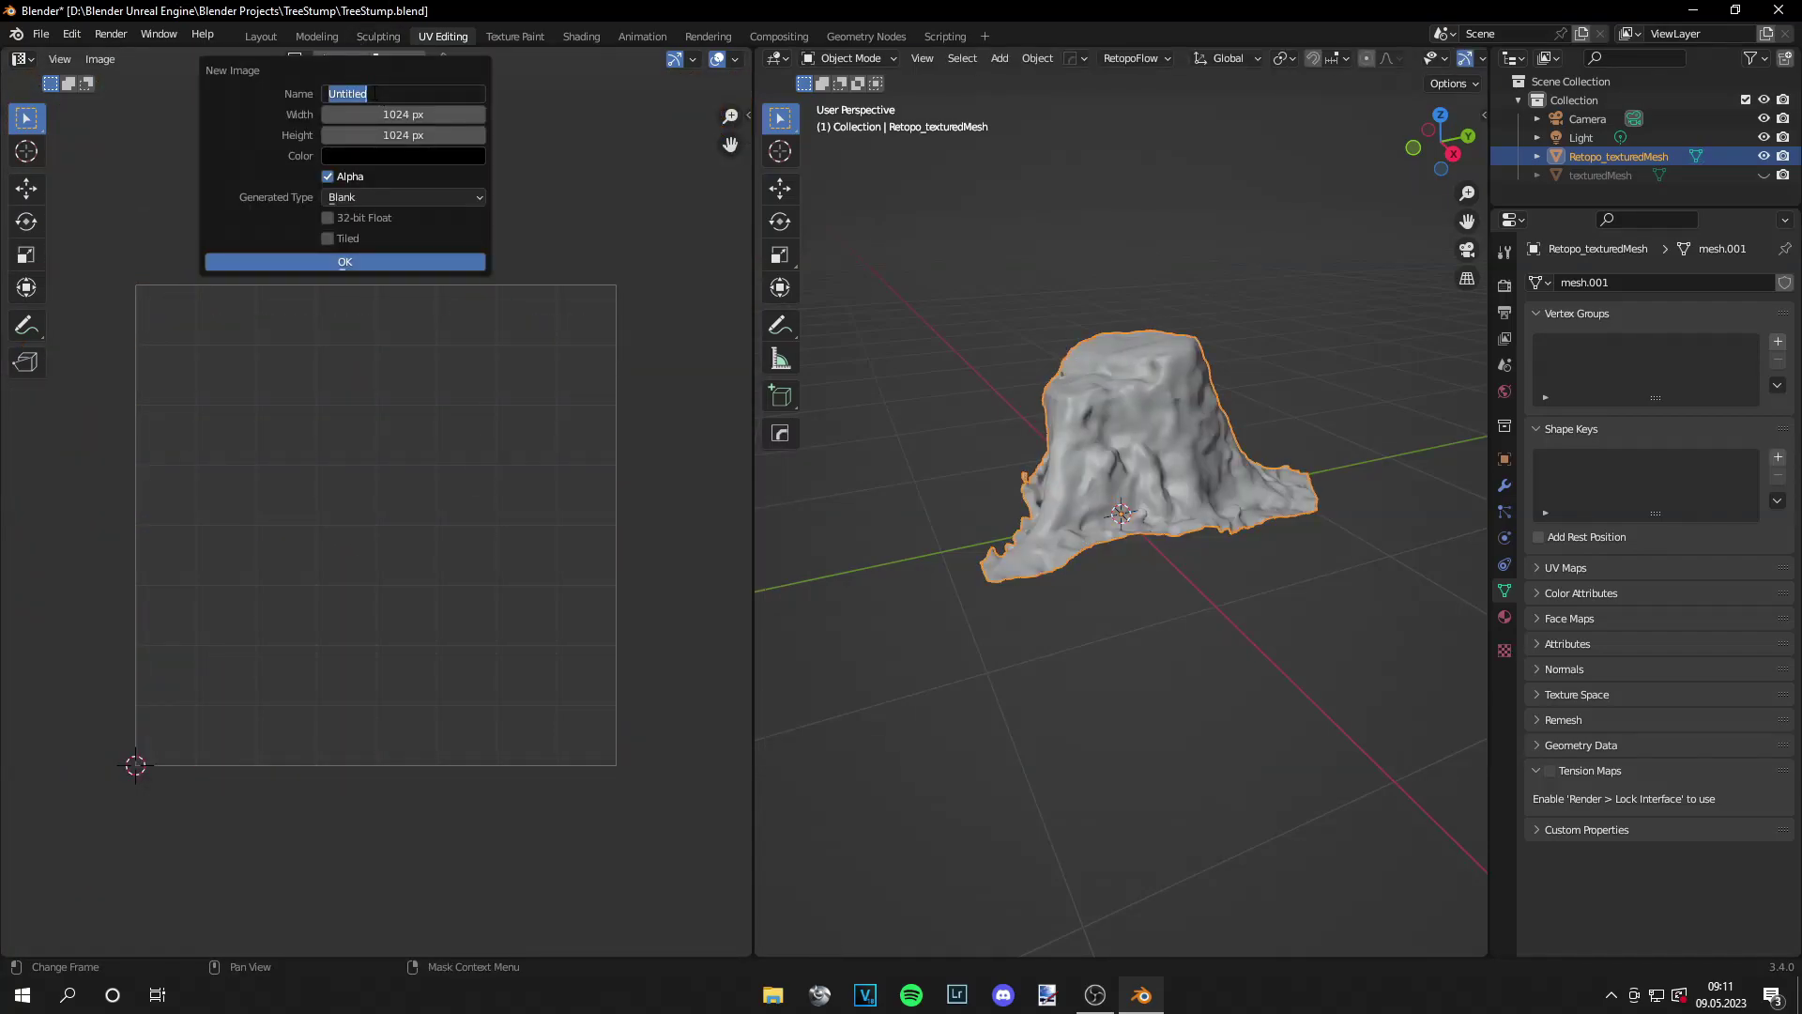
type("TreeStump_Albedo")
key("Tab")
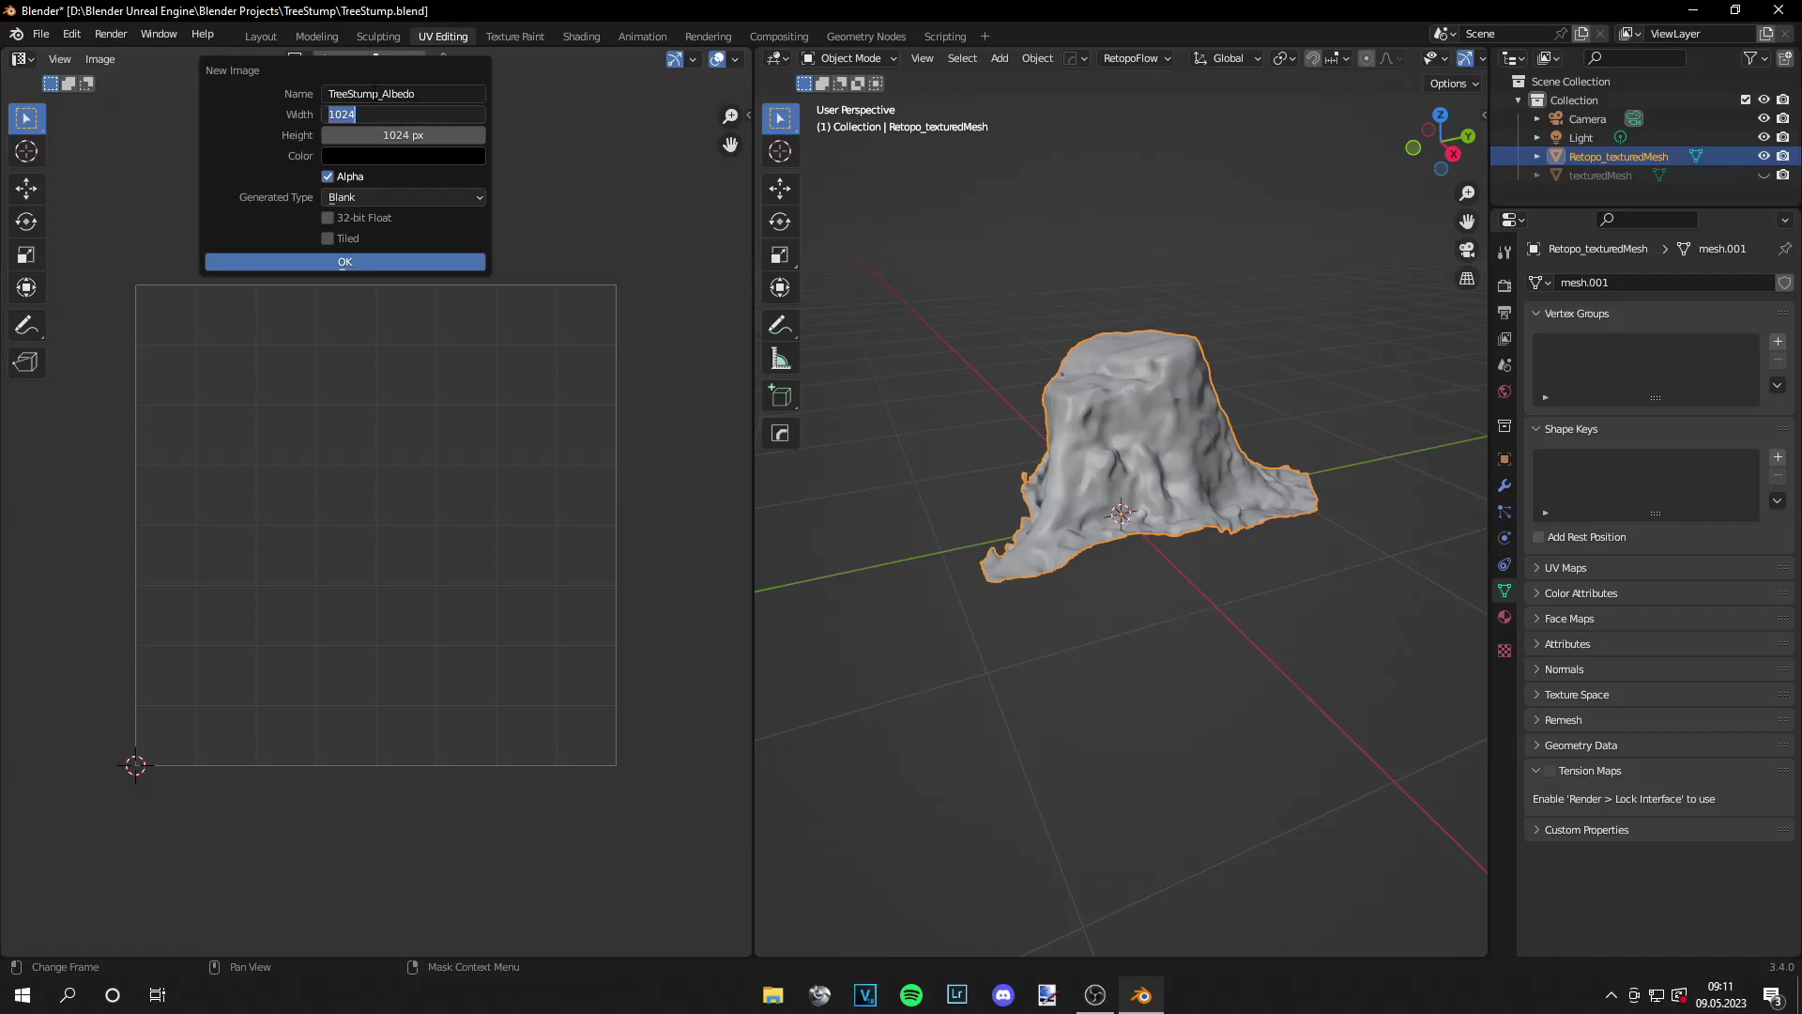
type("4096")
key("Tab")
type("4096")
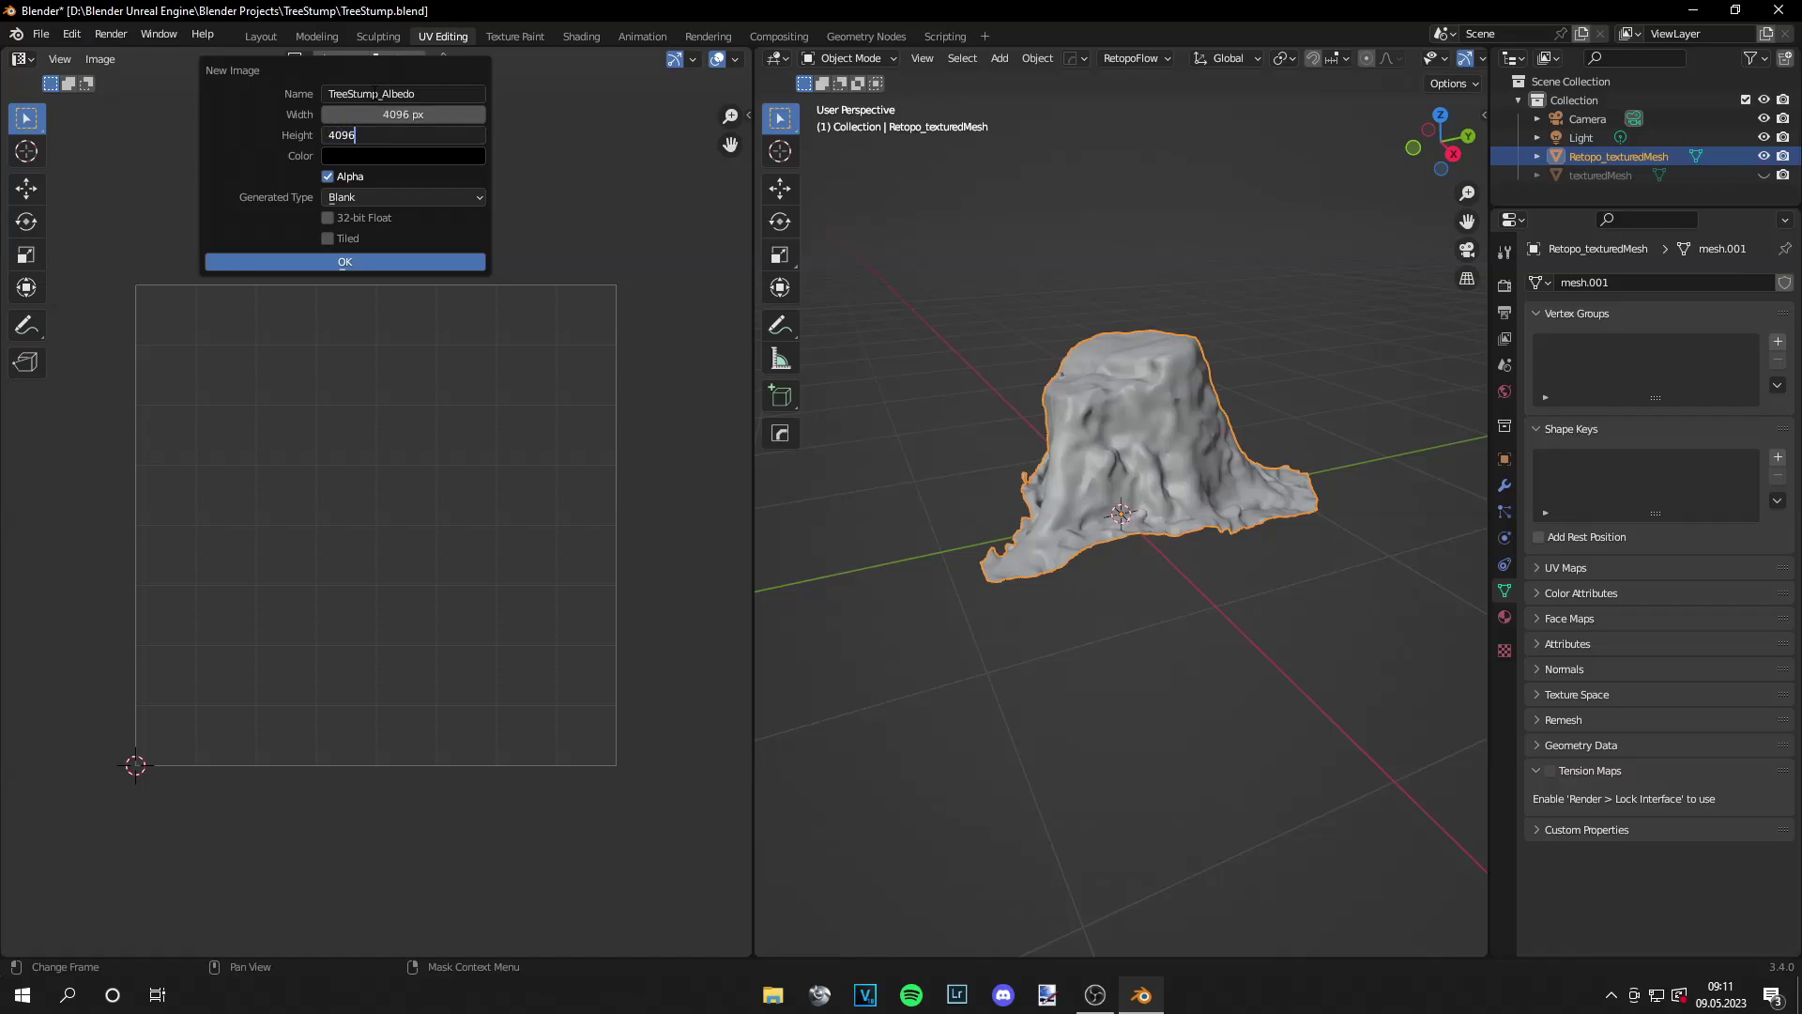
left_click(329, 176)
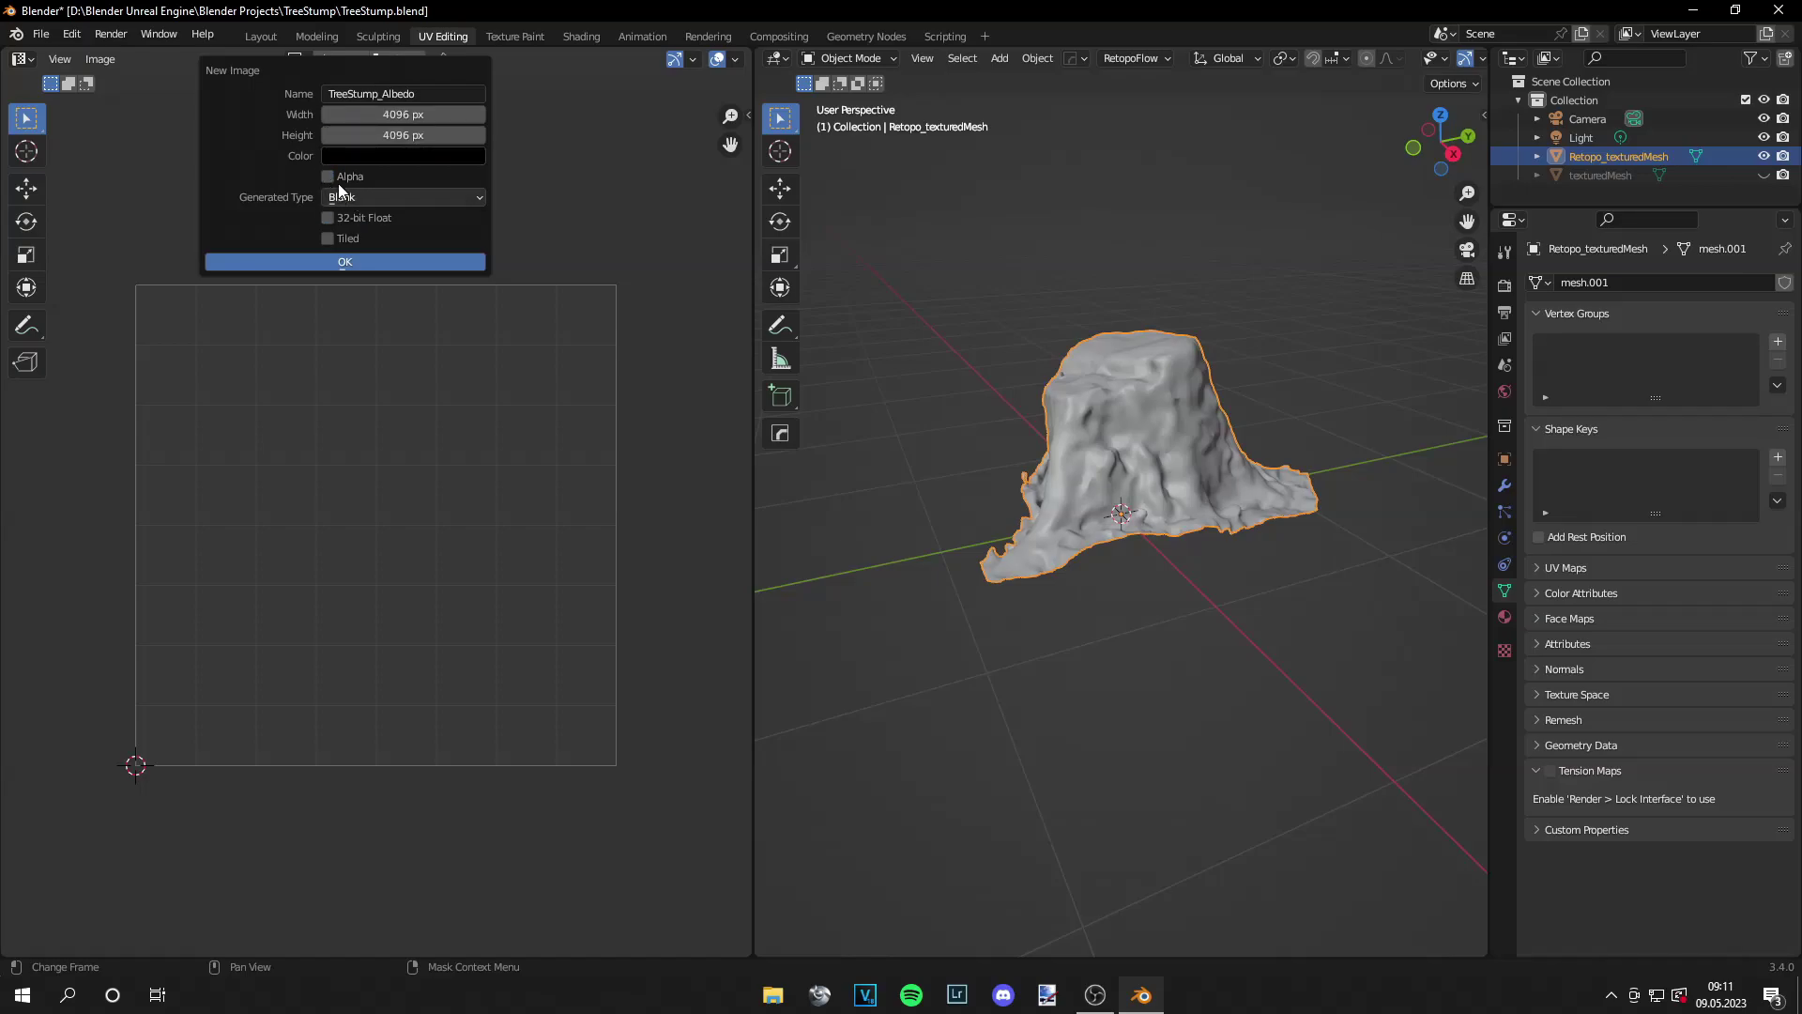
left_click(360, 259)
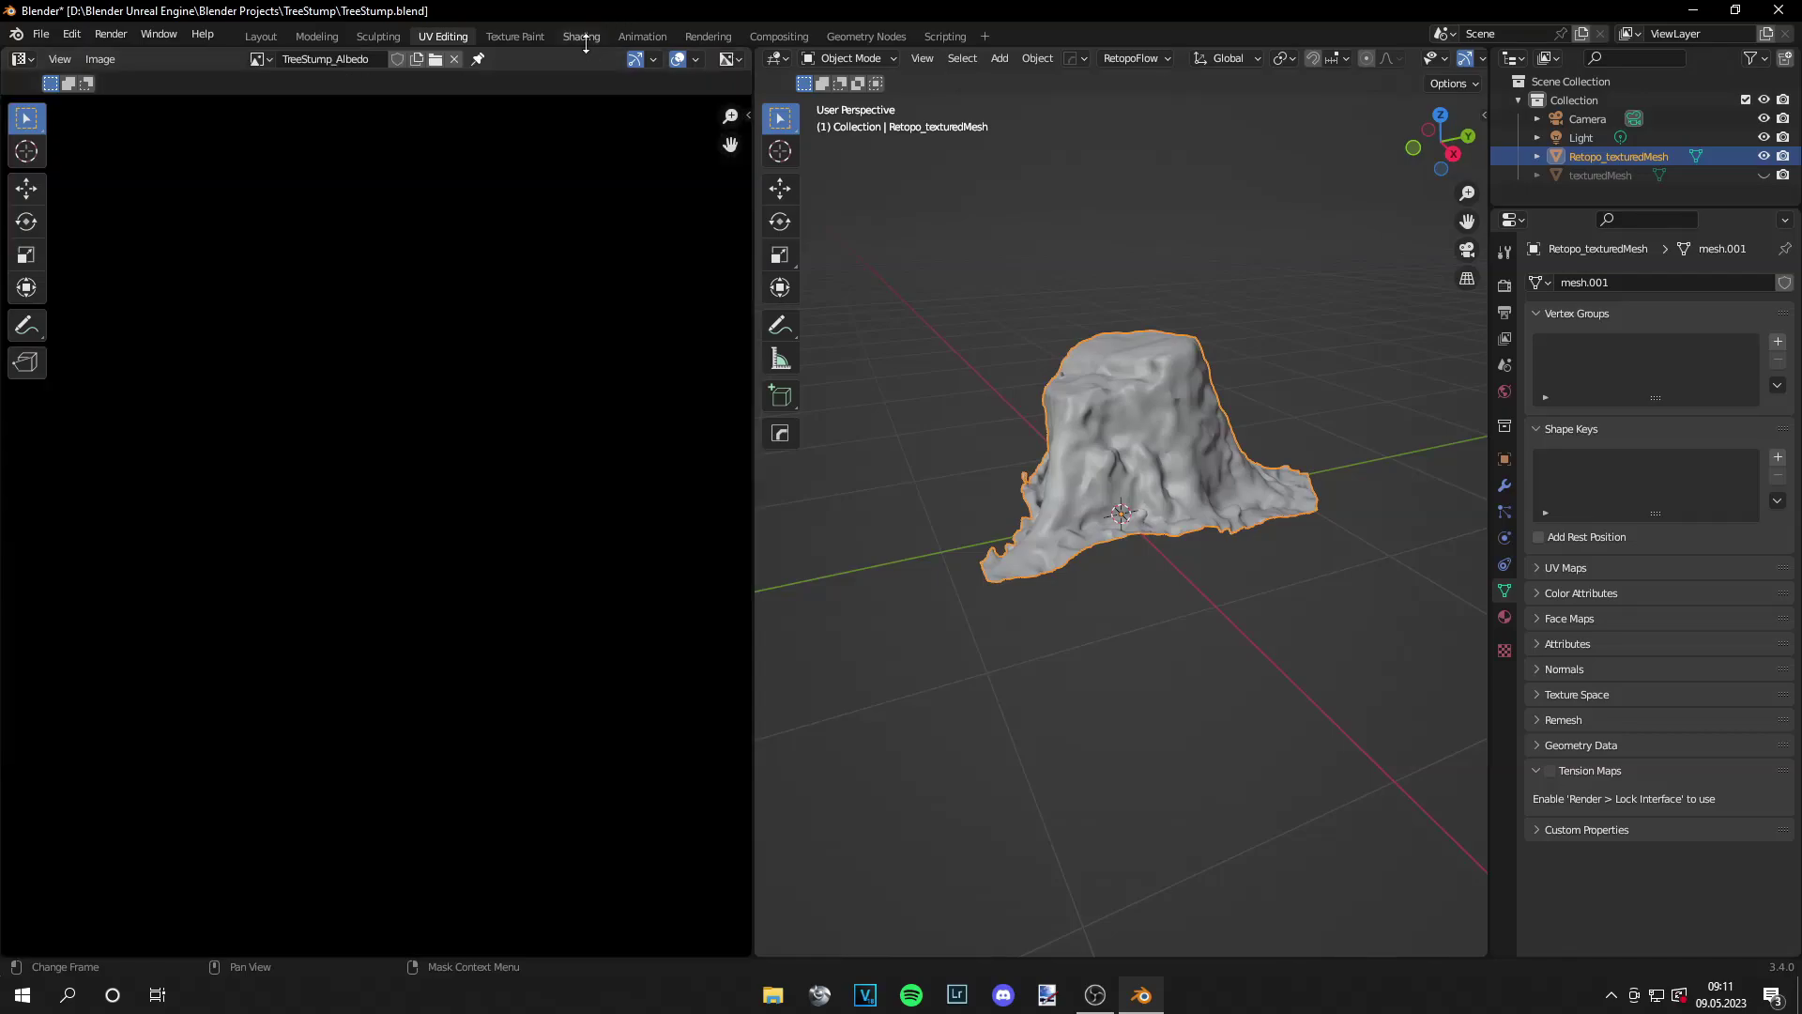
In the Shading workspace, give Retopo_texturedMesh a new material
left_click(582, 38)
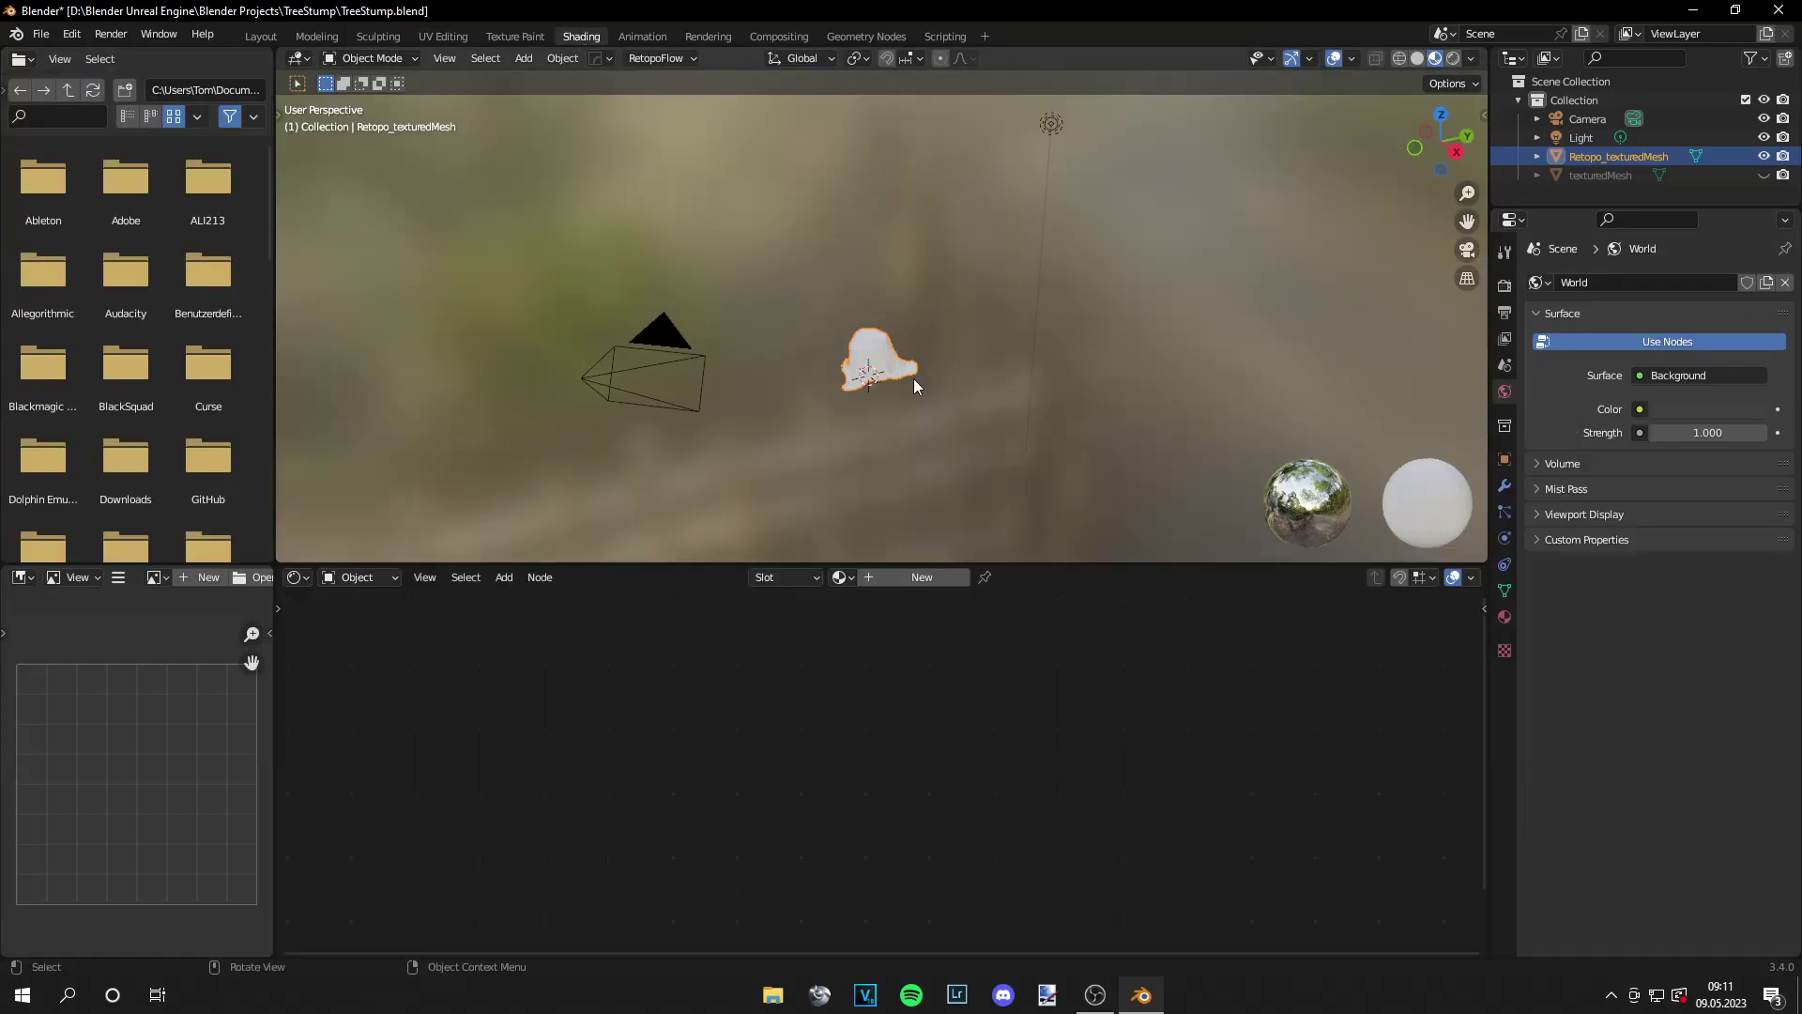
left_click(918, 576)
middle_click_drag(966, 456, 997, 315, "shift")
Add an Image Texture node using TreeStump_Albedo, then unhide texturedMesh
key("shift+a")
type("ima")
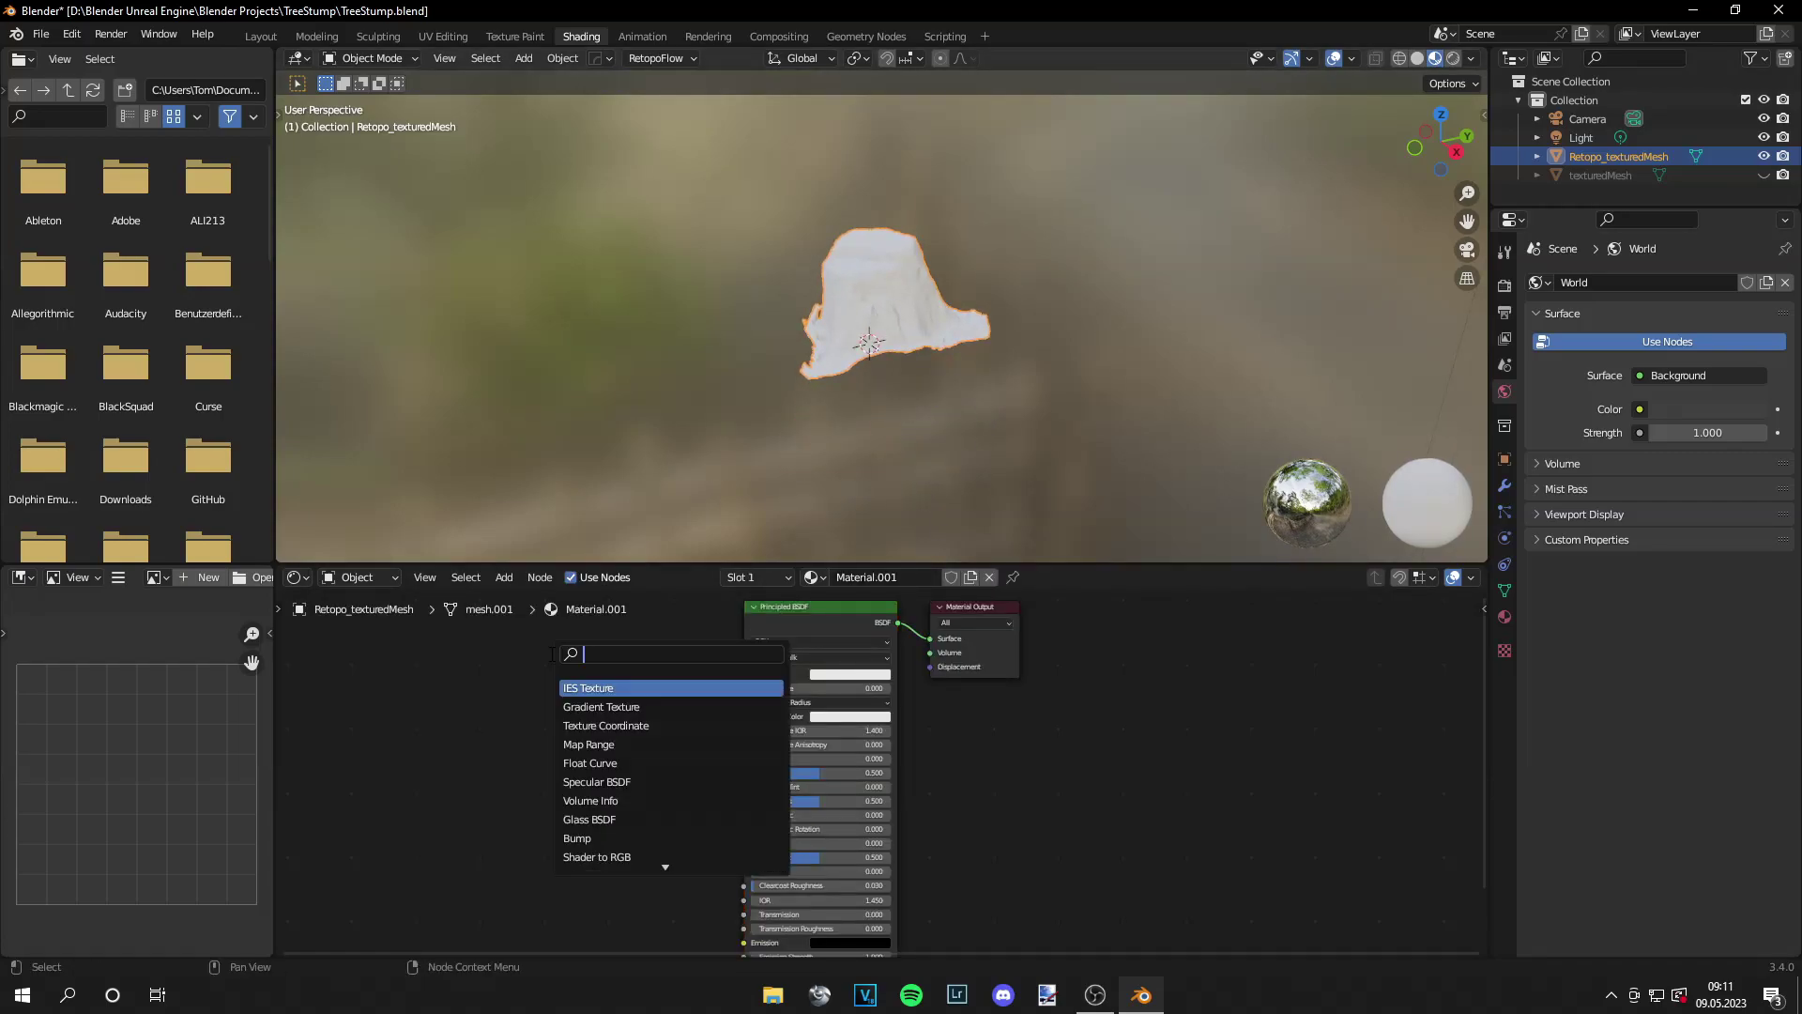
key("Return")
left_click(563, 678)
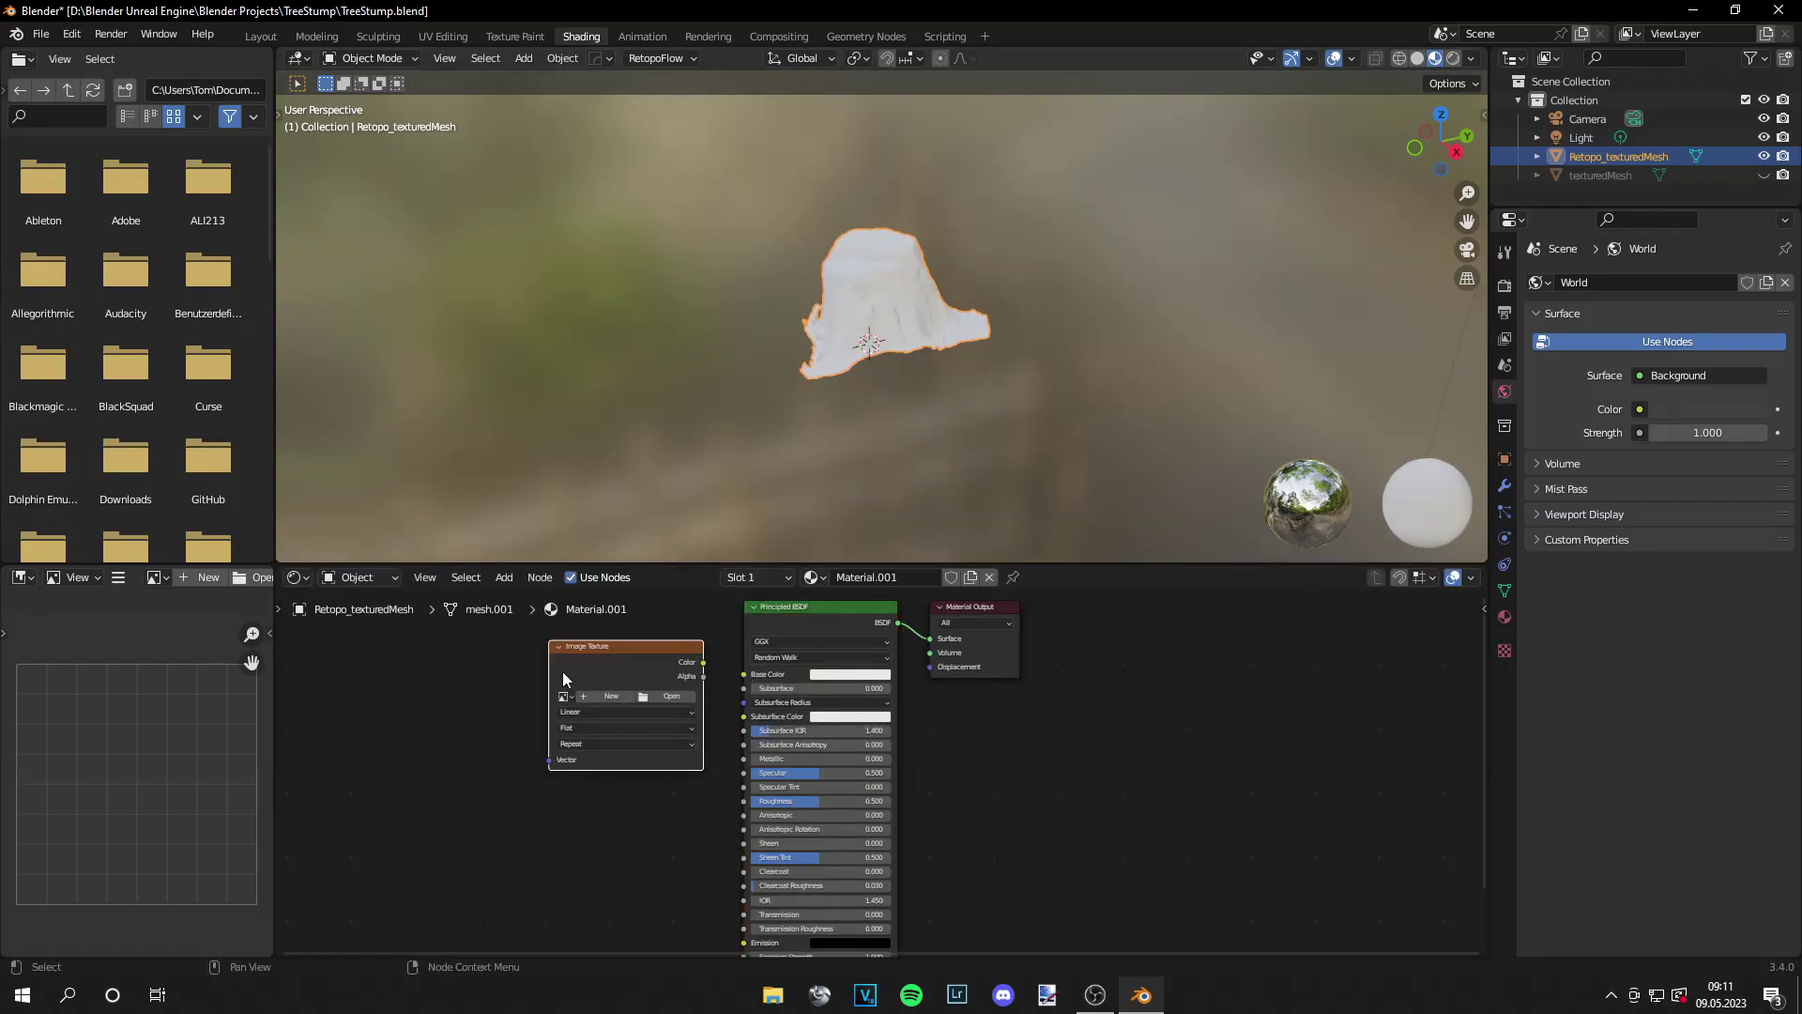
left_click(572, 696)
scroll(626, 702, "down", 10)
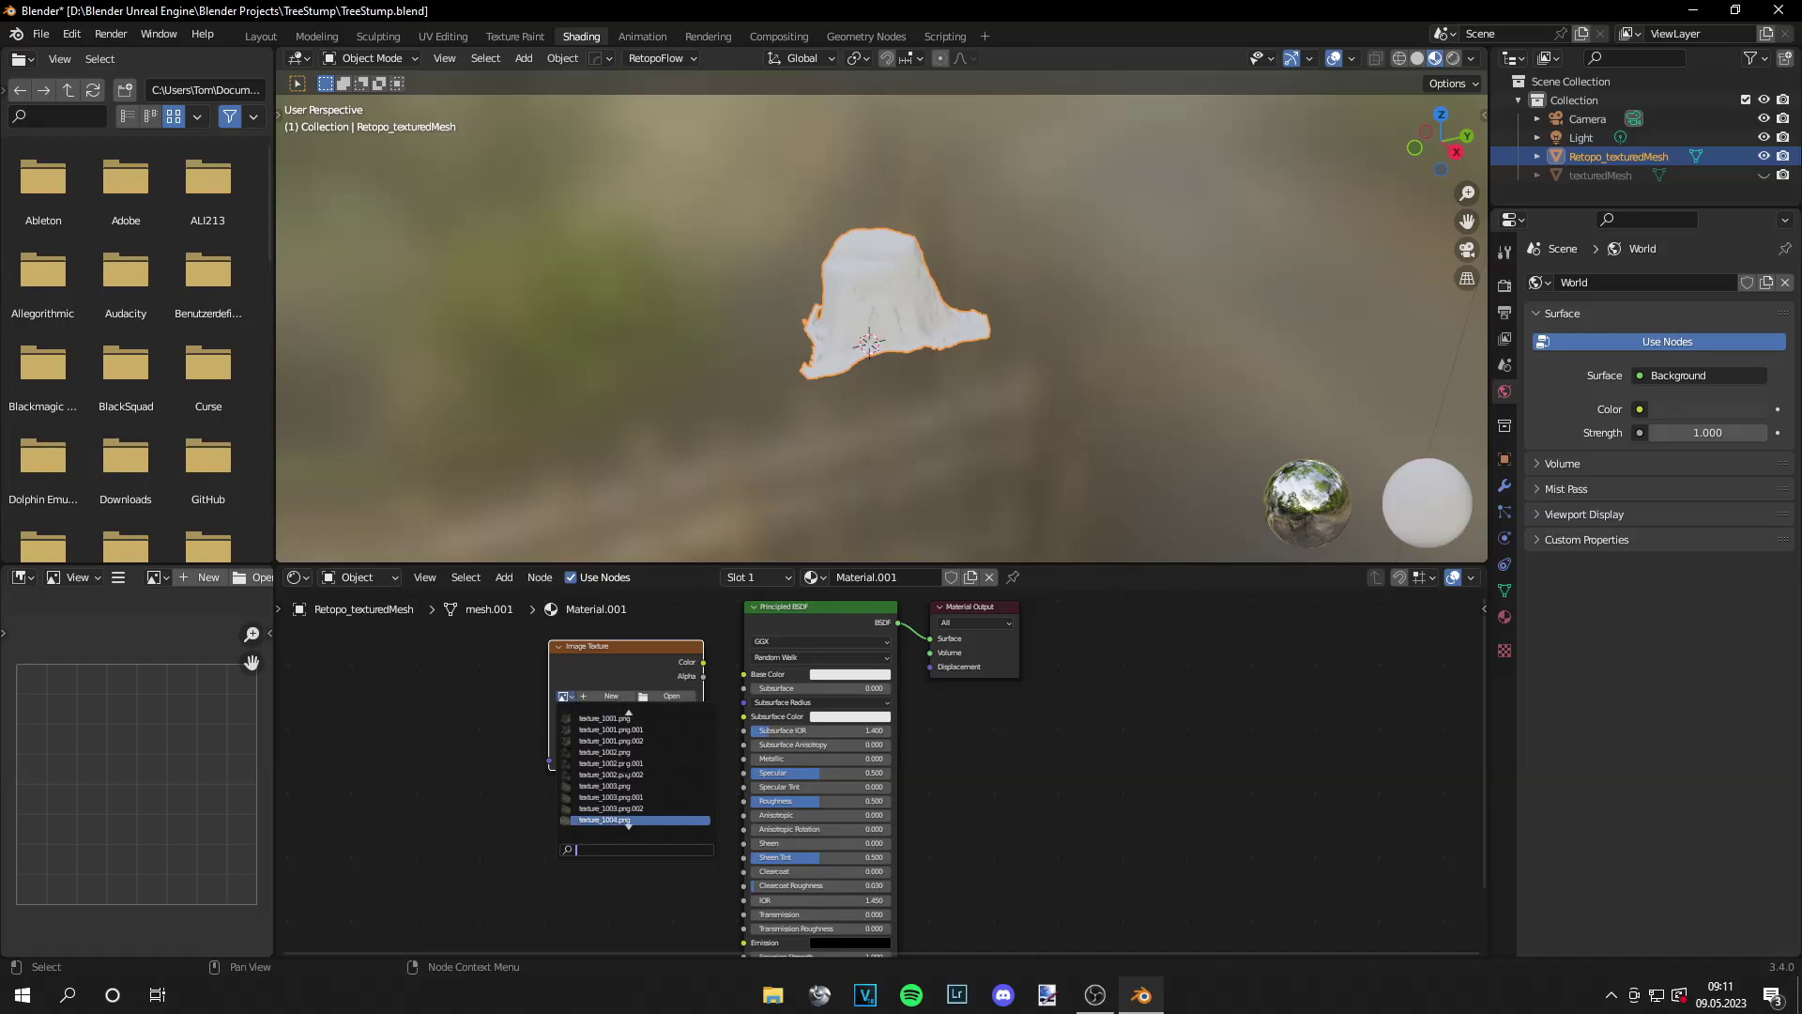
left_click(628, 808)
left_click_drag(606, 658, 568, 670)
left_click(1764, 175)
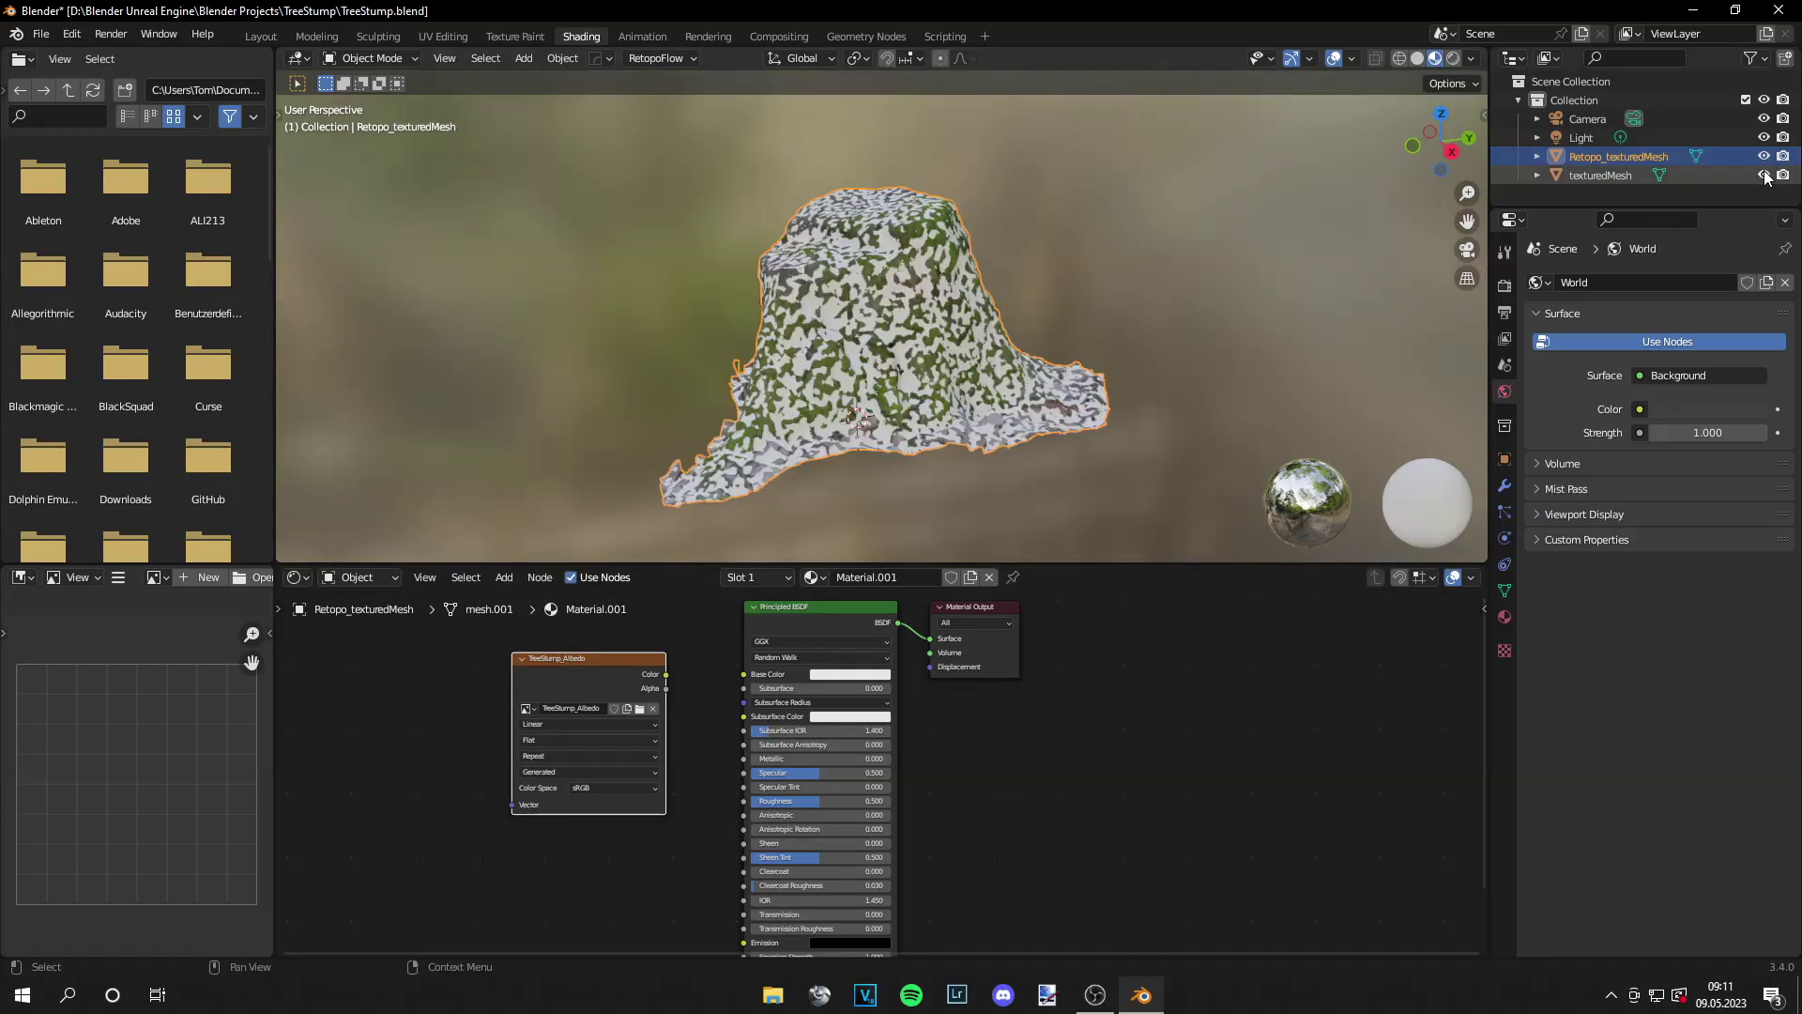
Switch the render engine to Cycles with 200 max render samples
left_click(1505, 284)
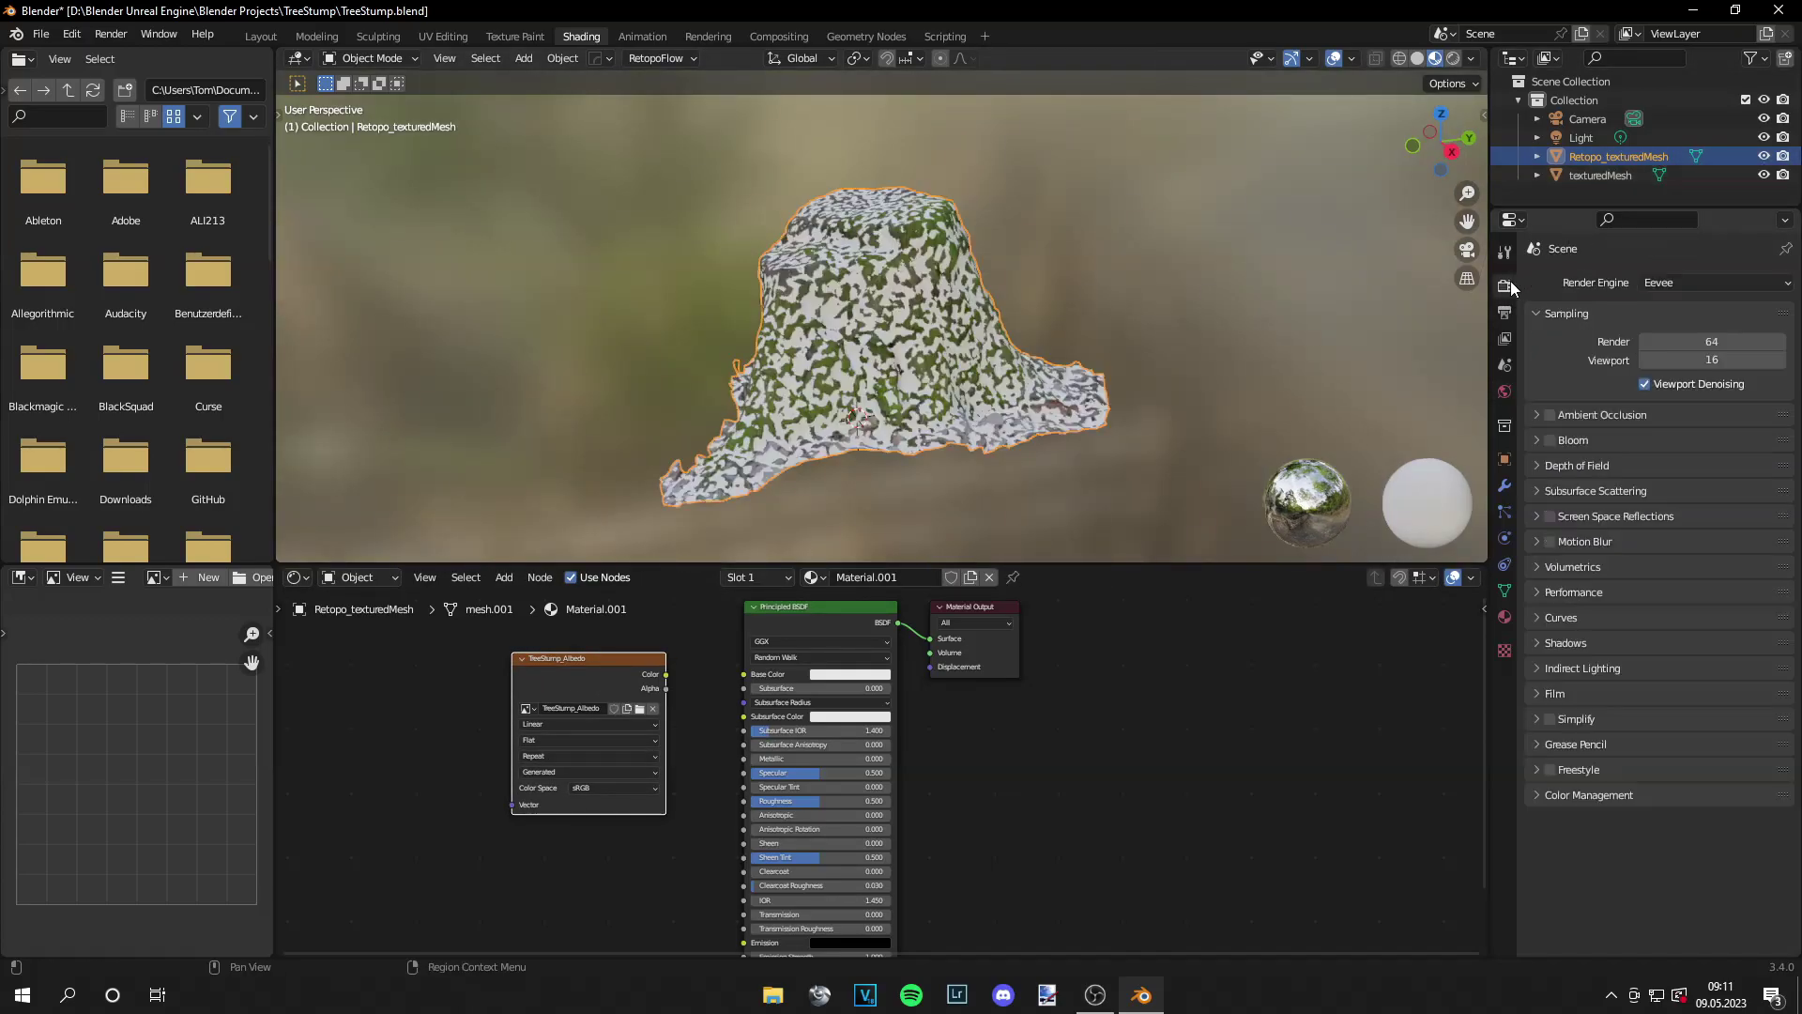
left_click(1688, 286)
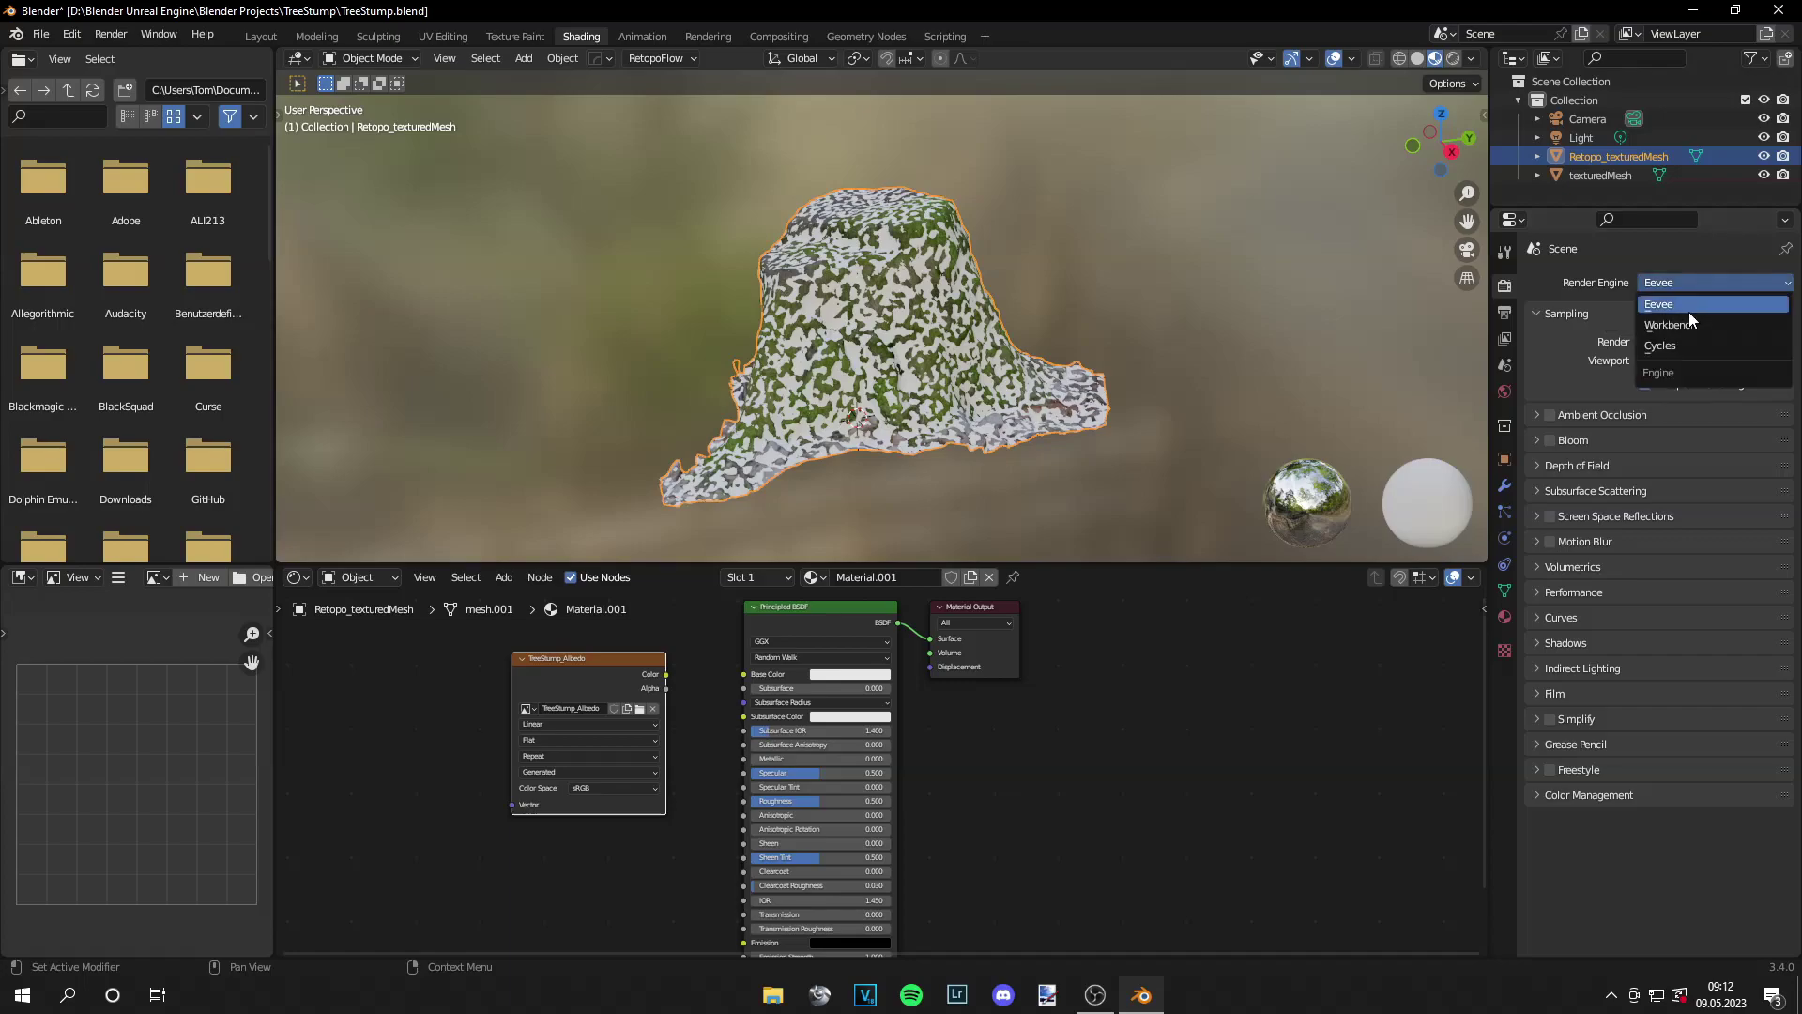
left_click(1688, 346)
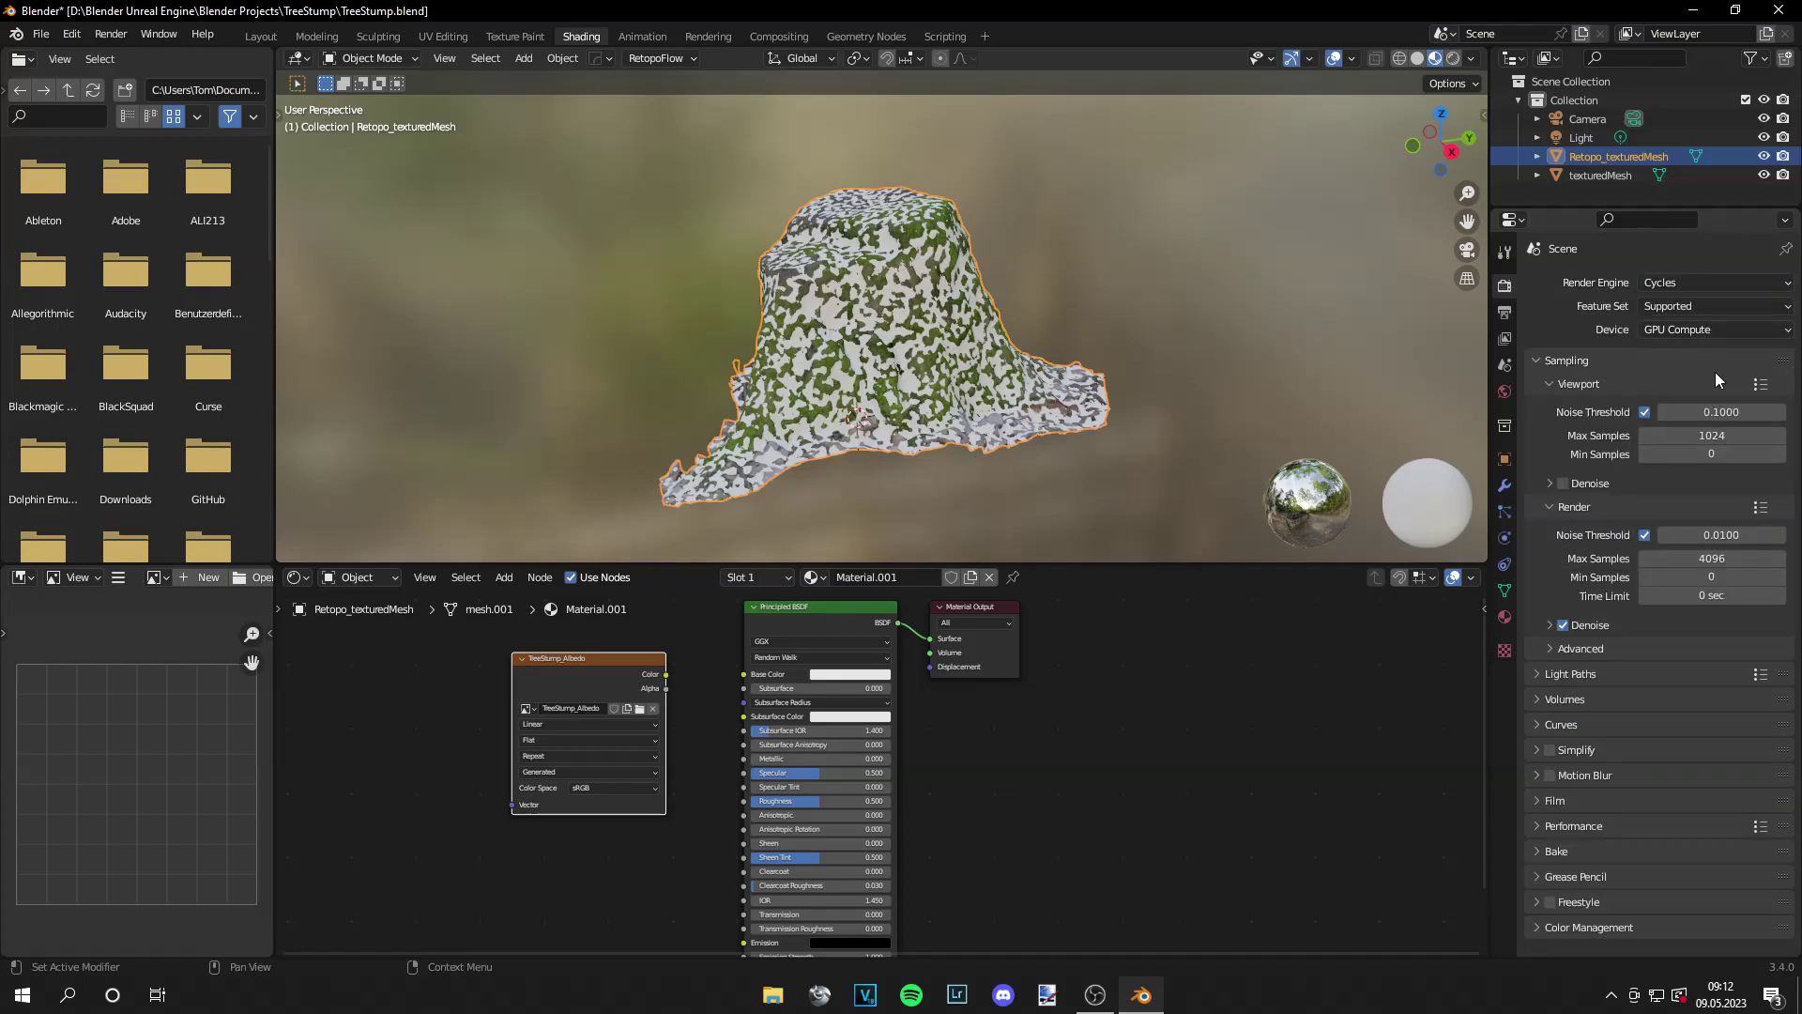
left_click(1756, 559)
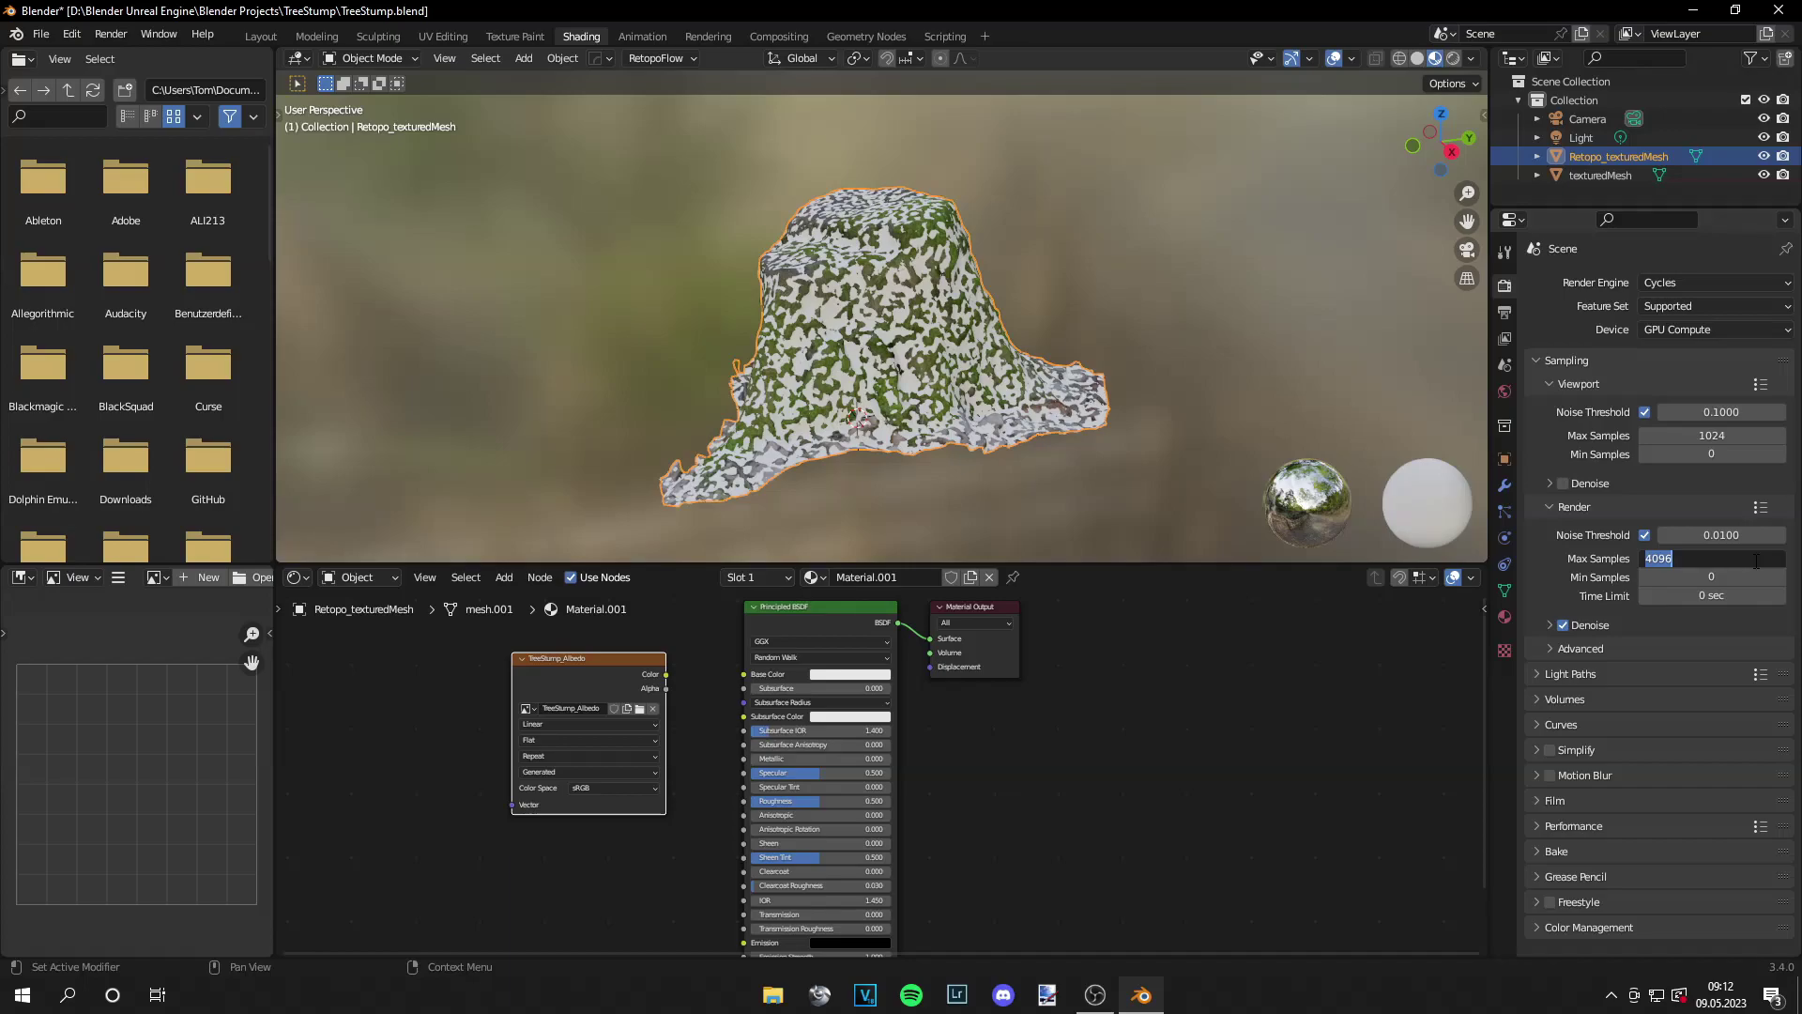
type("200")
key("Return")
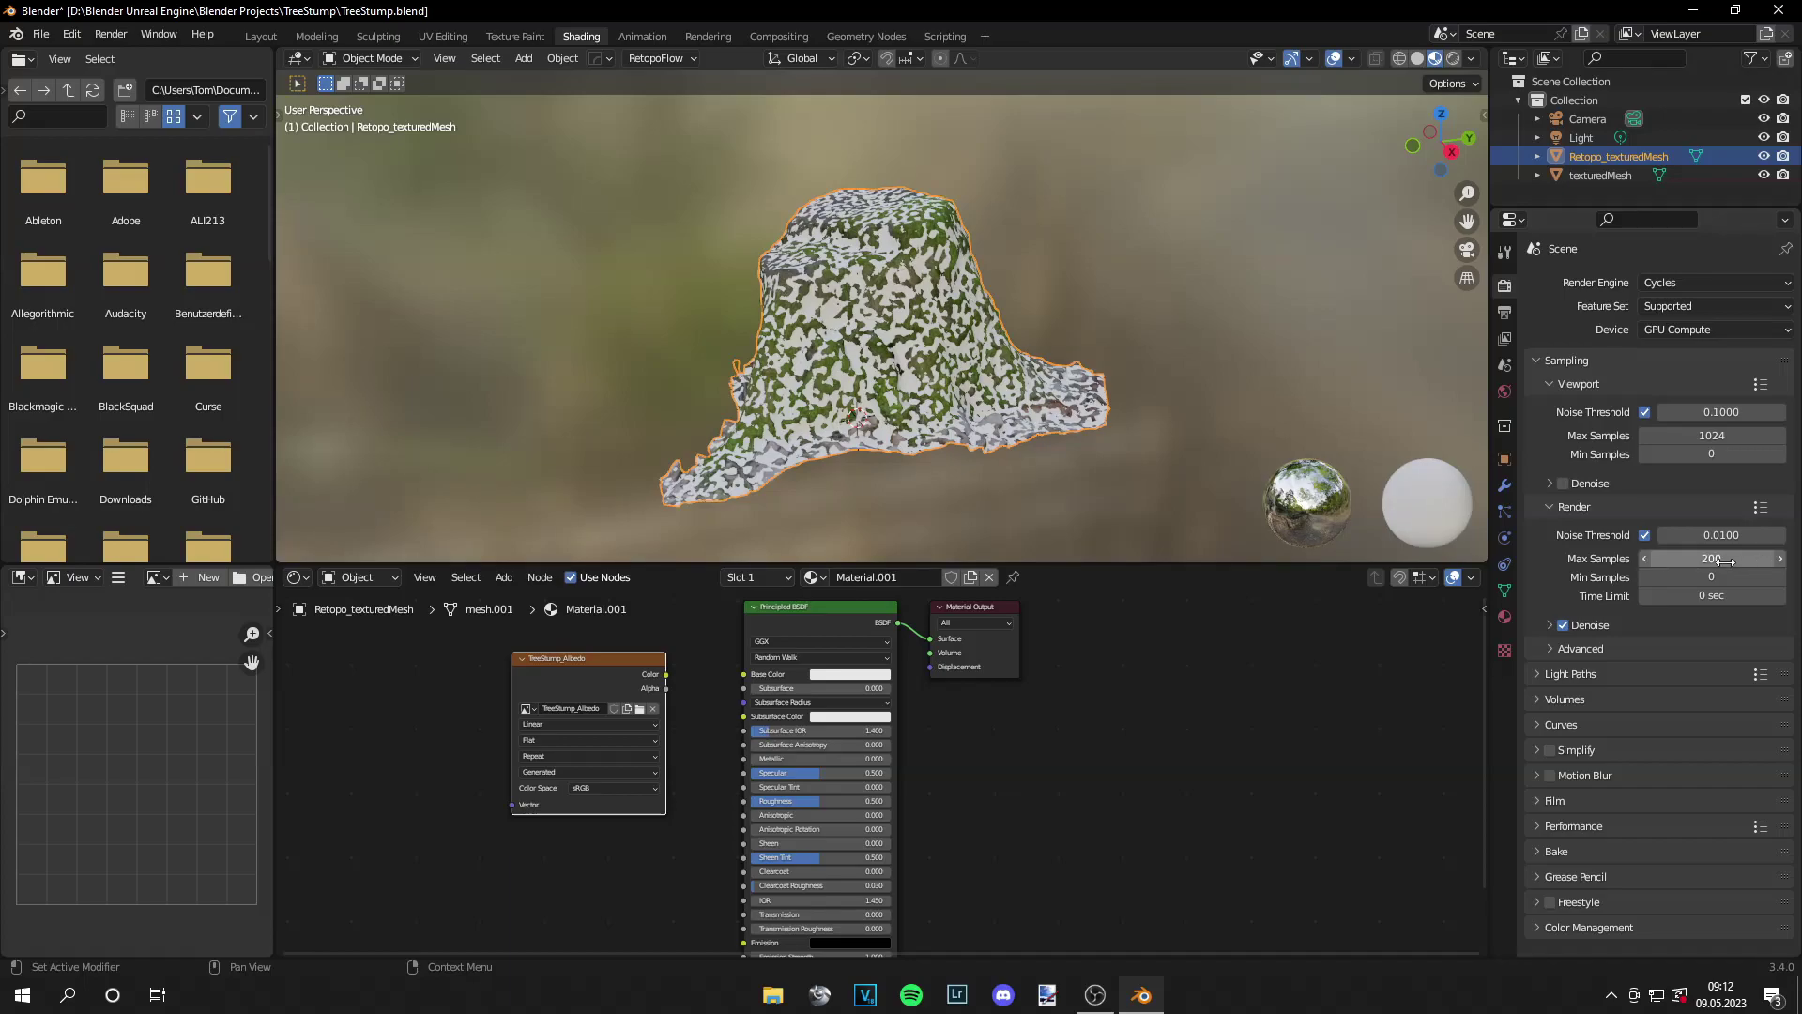
Set the Light Paths max bounces for total, diffuse, glossy, transmission and transparent to 2
left_click(1561, 678)
left_click(1676, 723)
type("2")
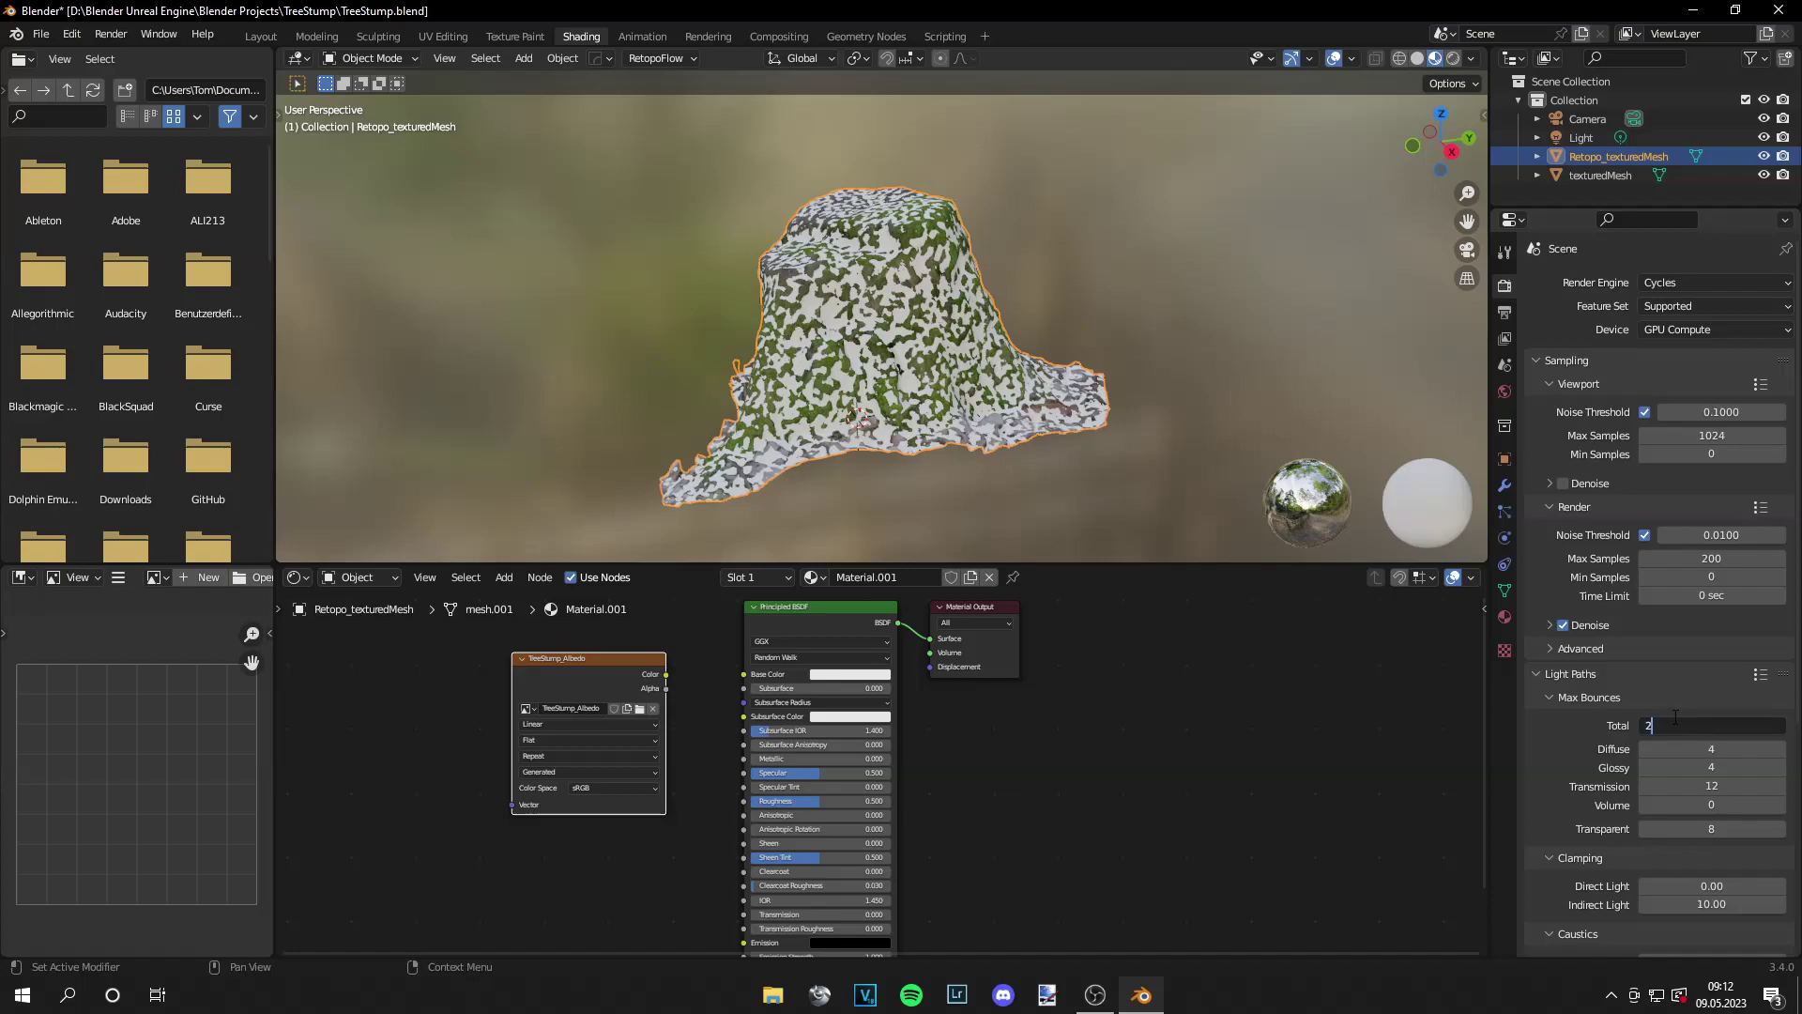
key("Tab")
type("2")
key("Tab")
type("2")
key("Tab")
type("2")
key("Tab")
key("Tab")
type("2")
key("Return")
scroll(1562, 780, "down", 8)
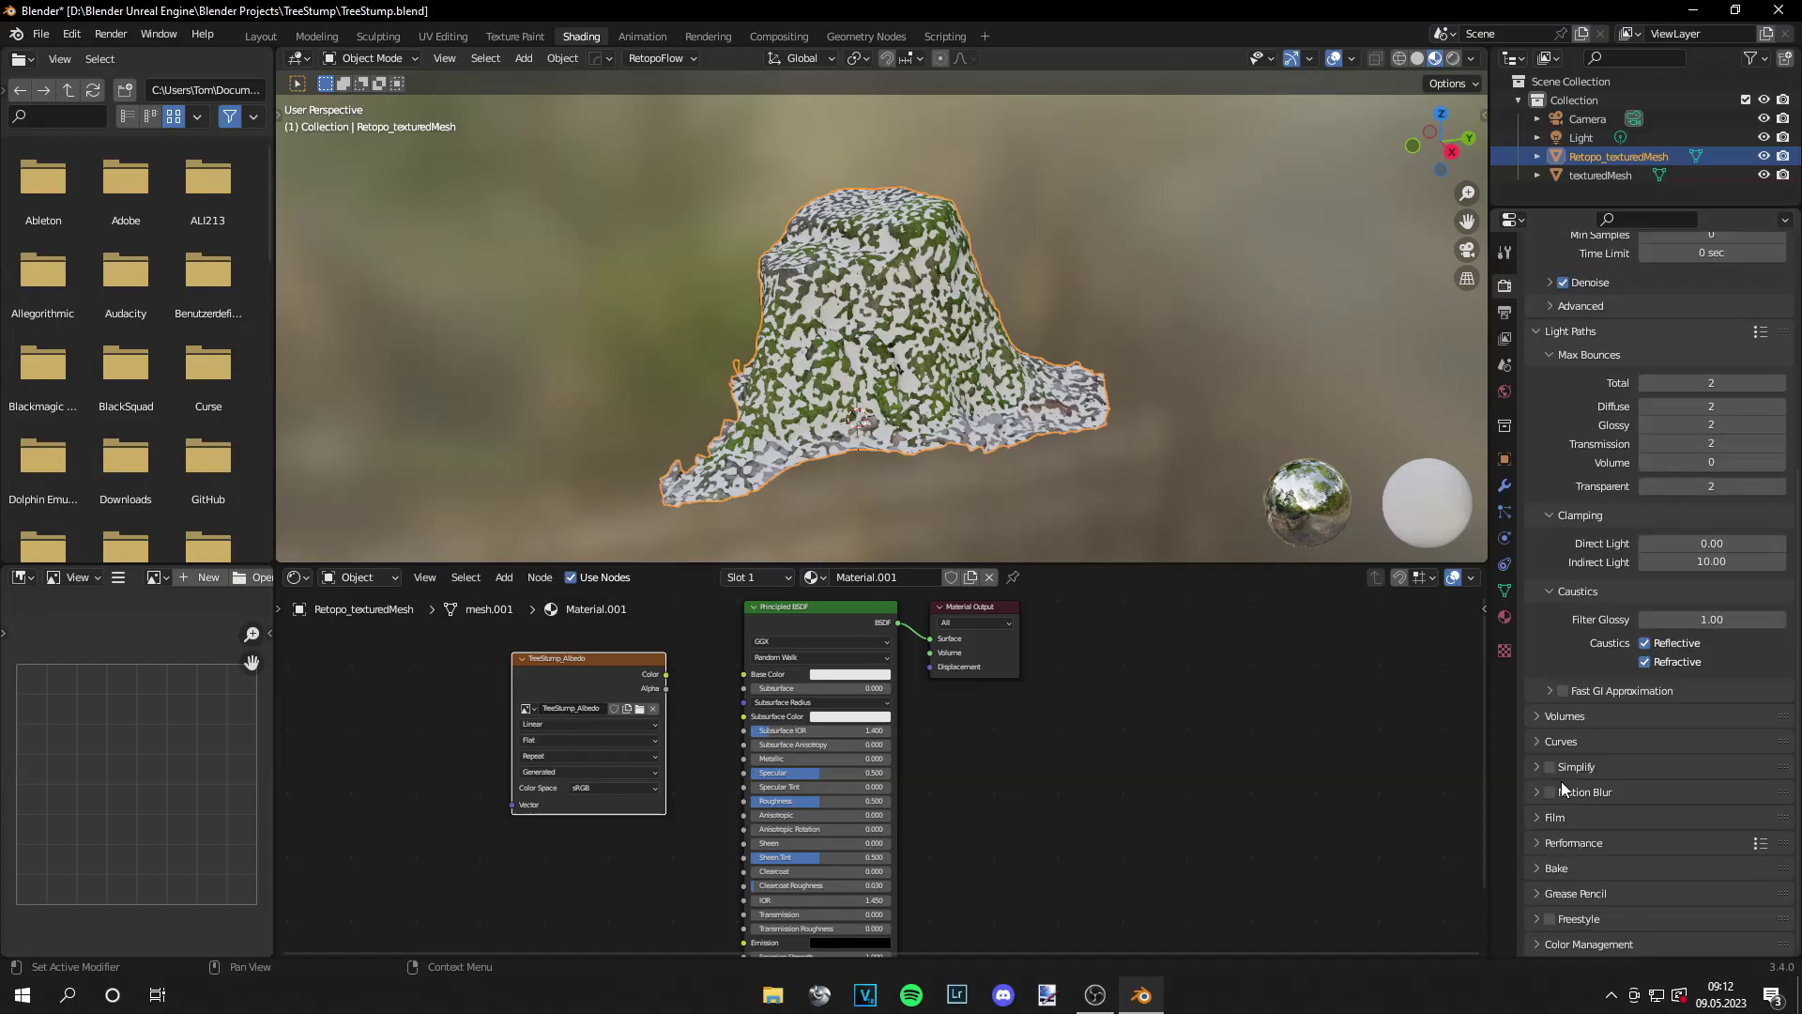
Set the bake type to Diffuse with direct lighting excluded and Selected to Active on
left_click(1555, 868)
scroll(1551, 821, "down", 10)
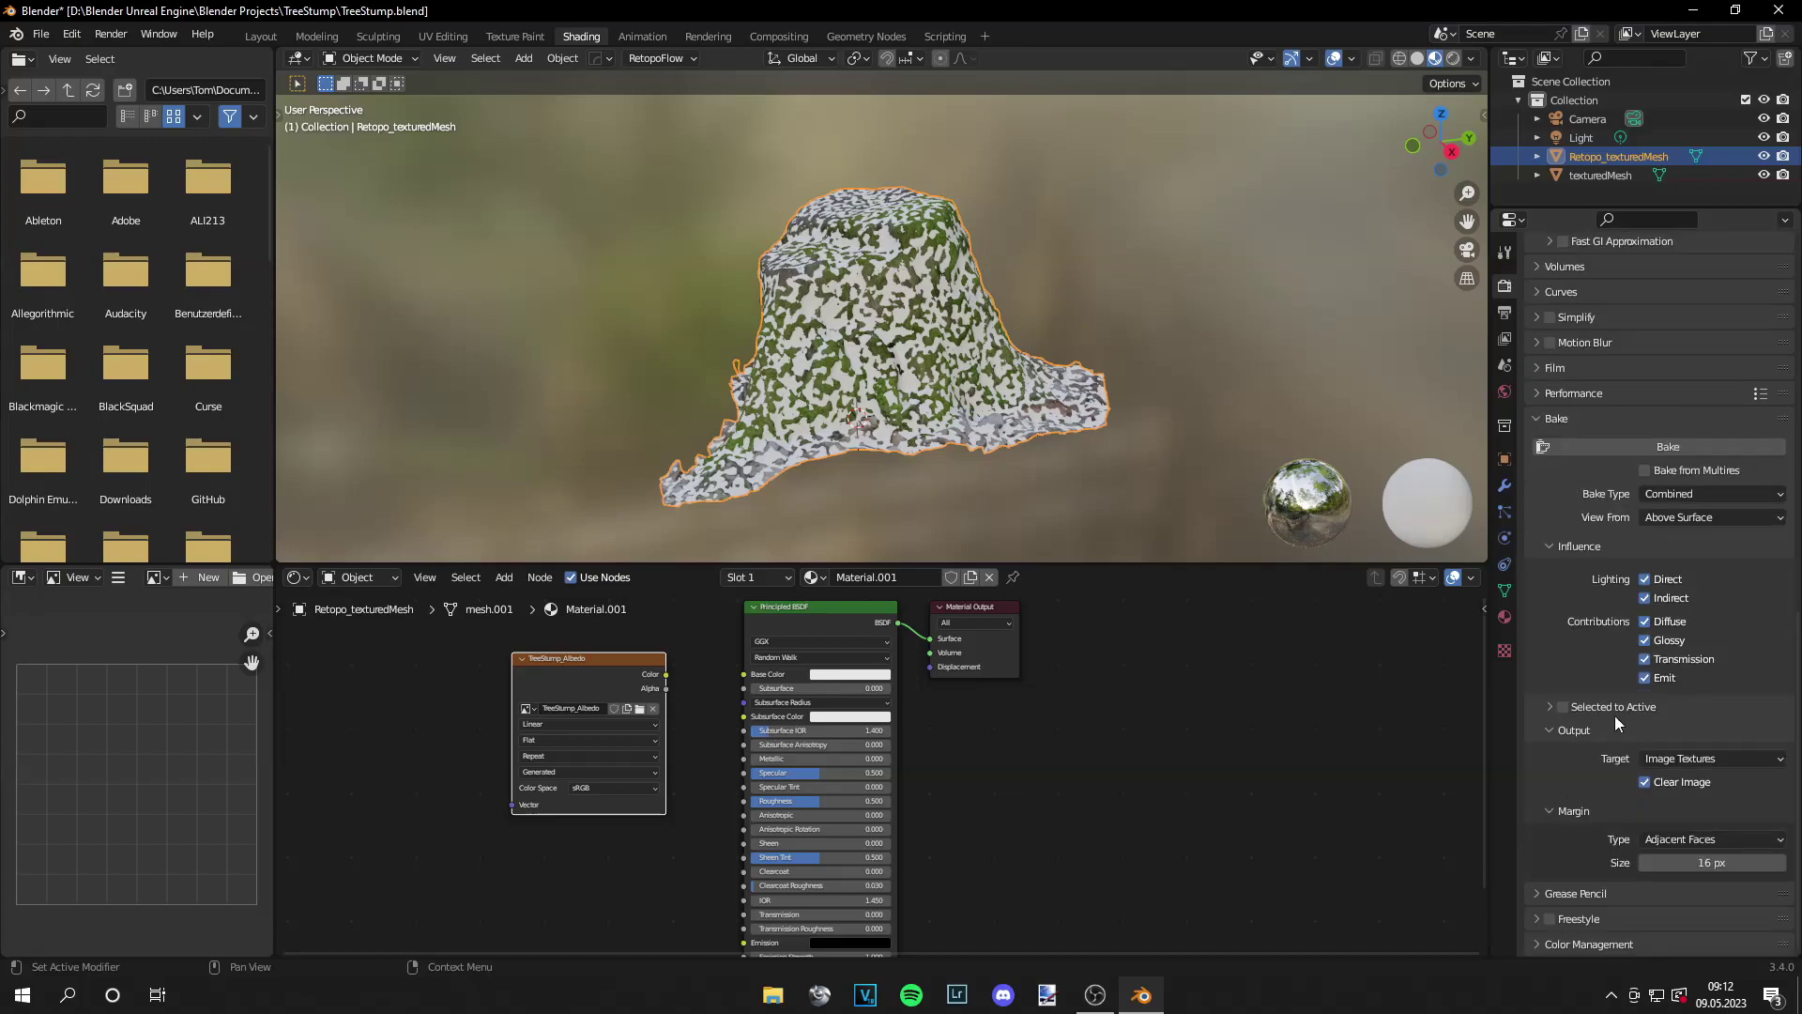
left_click(1692, 493)
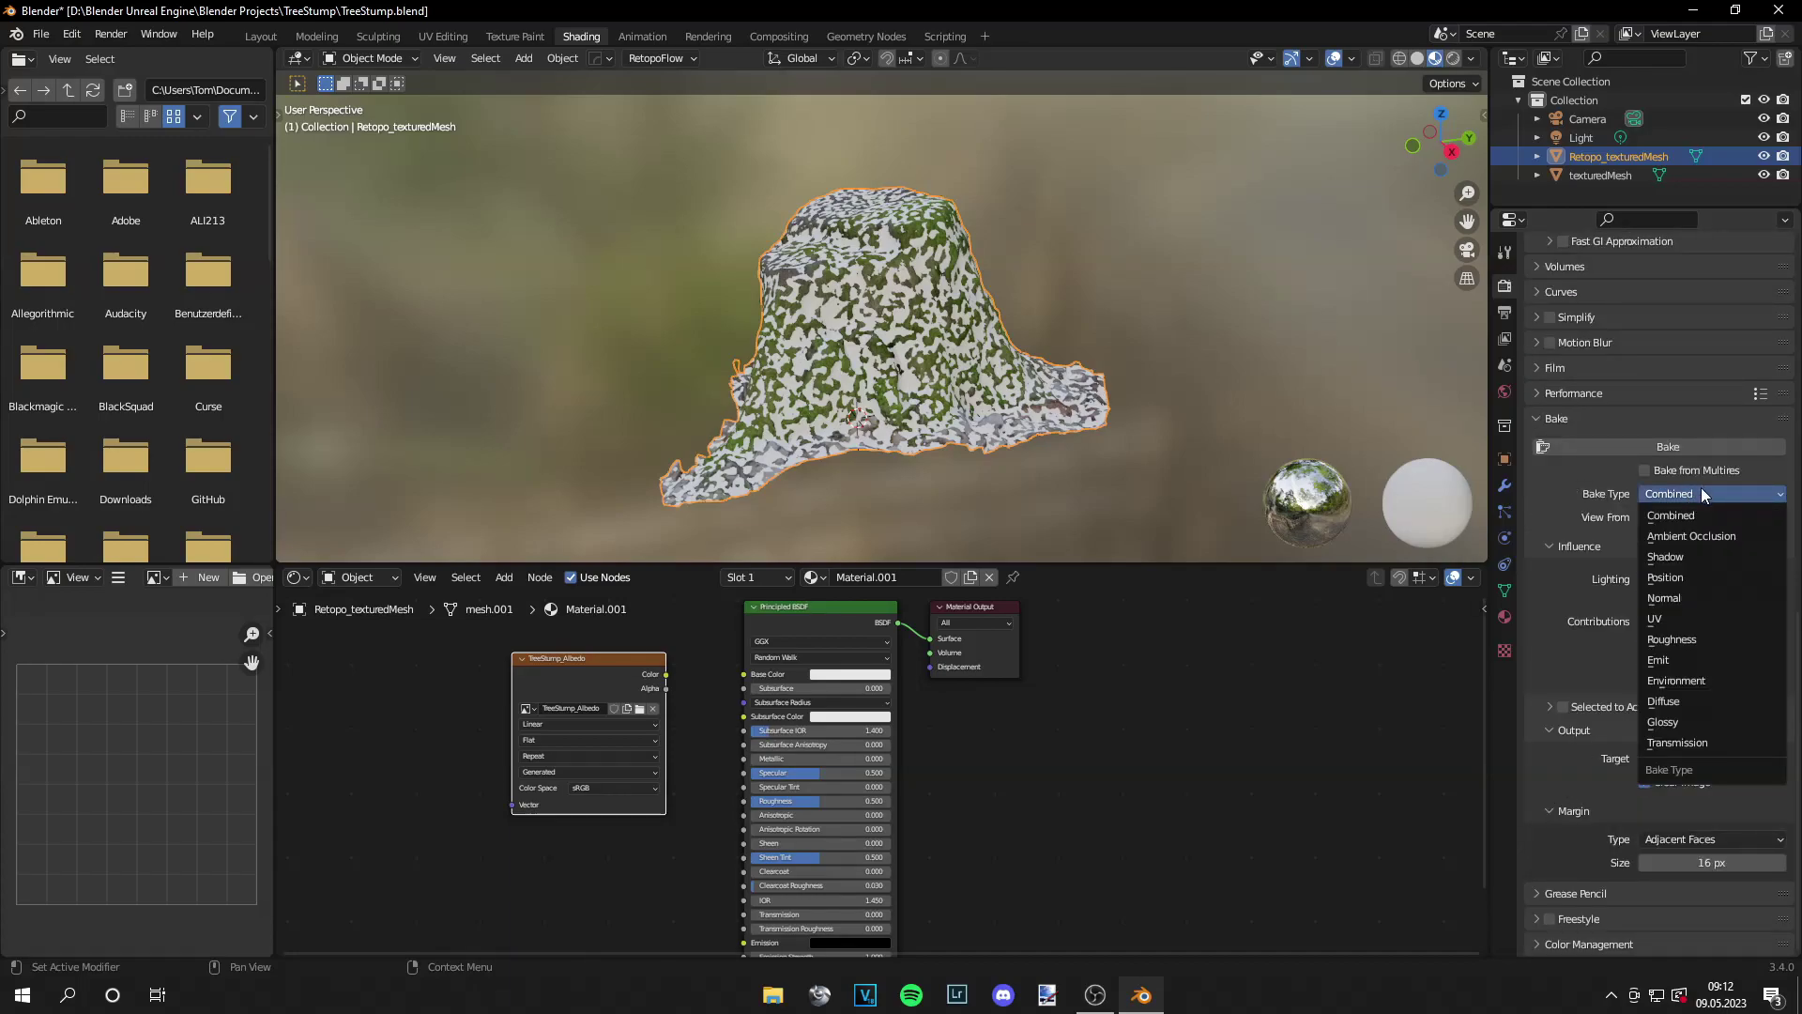
left_click(1692, 700)
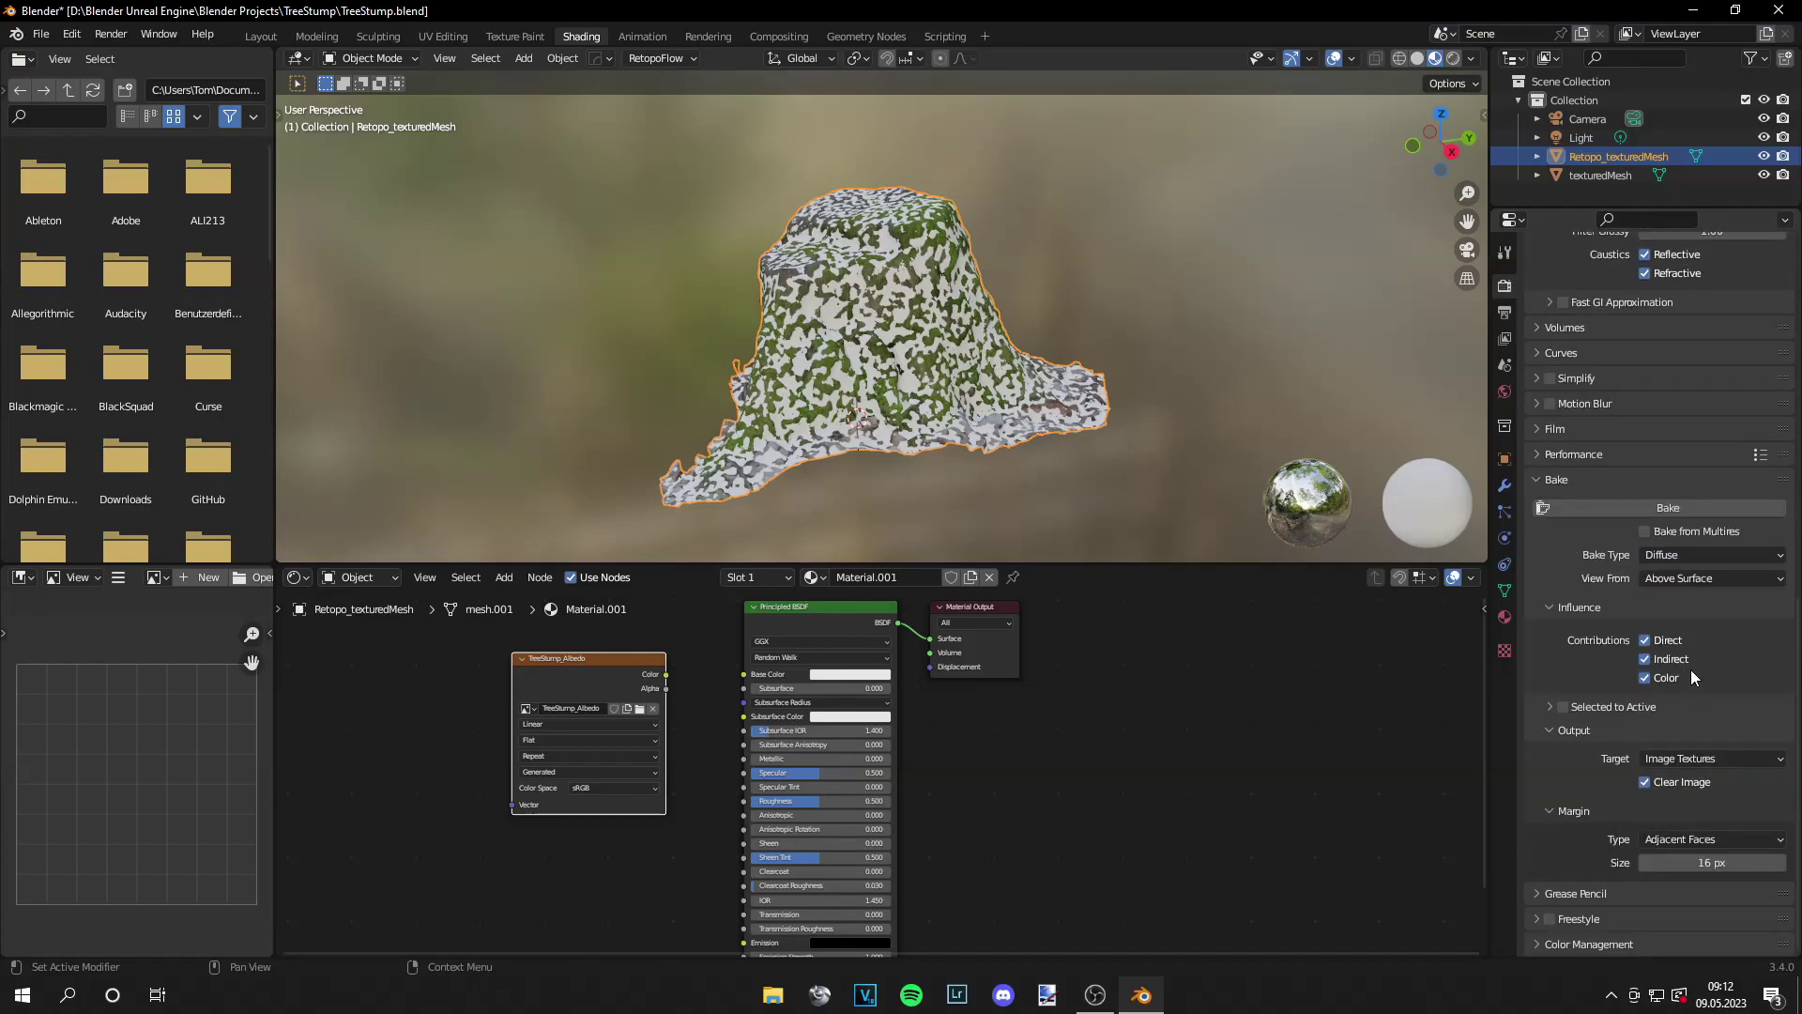
left_click(1647, 639)
left_click(1564, 708)
Set the bake margin to 5000 px and select the original texturedMesh
scroll(1553, 845, "down", 2)
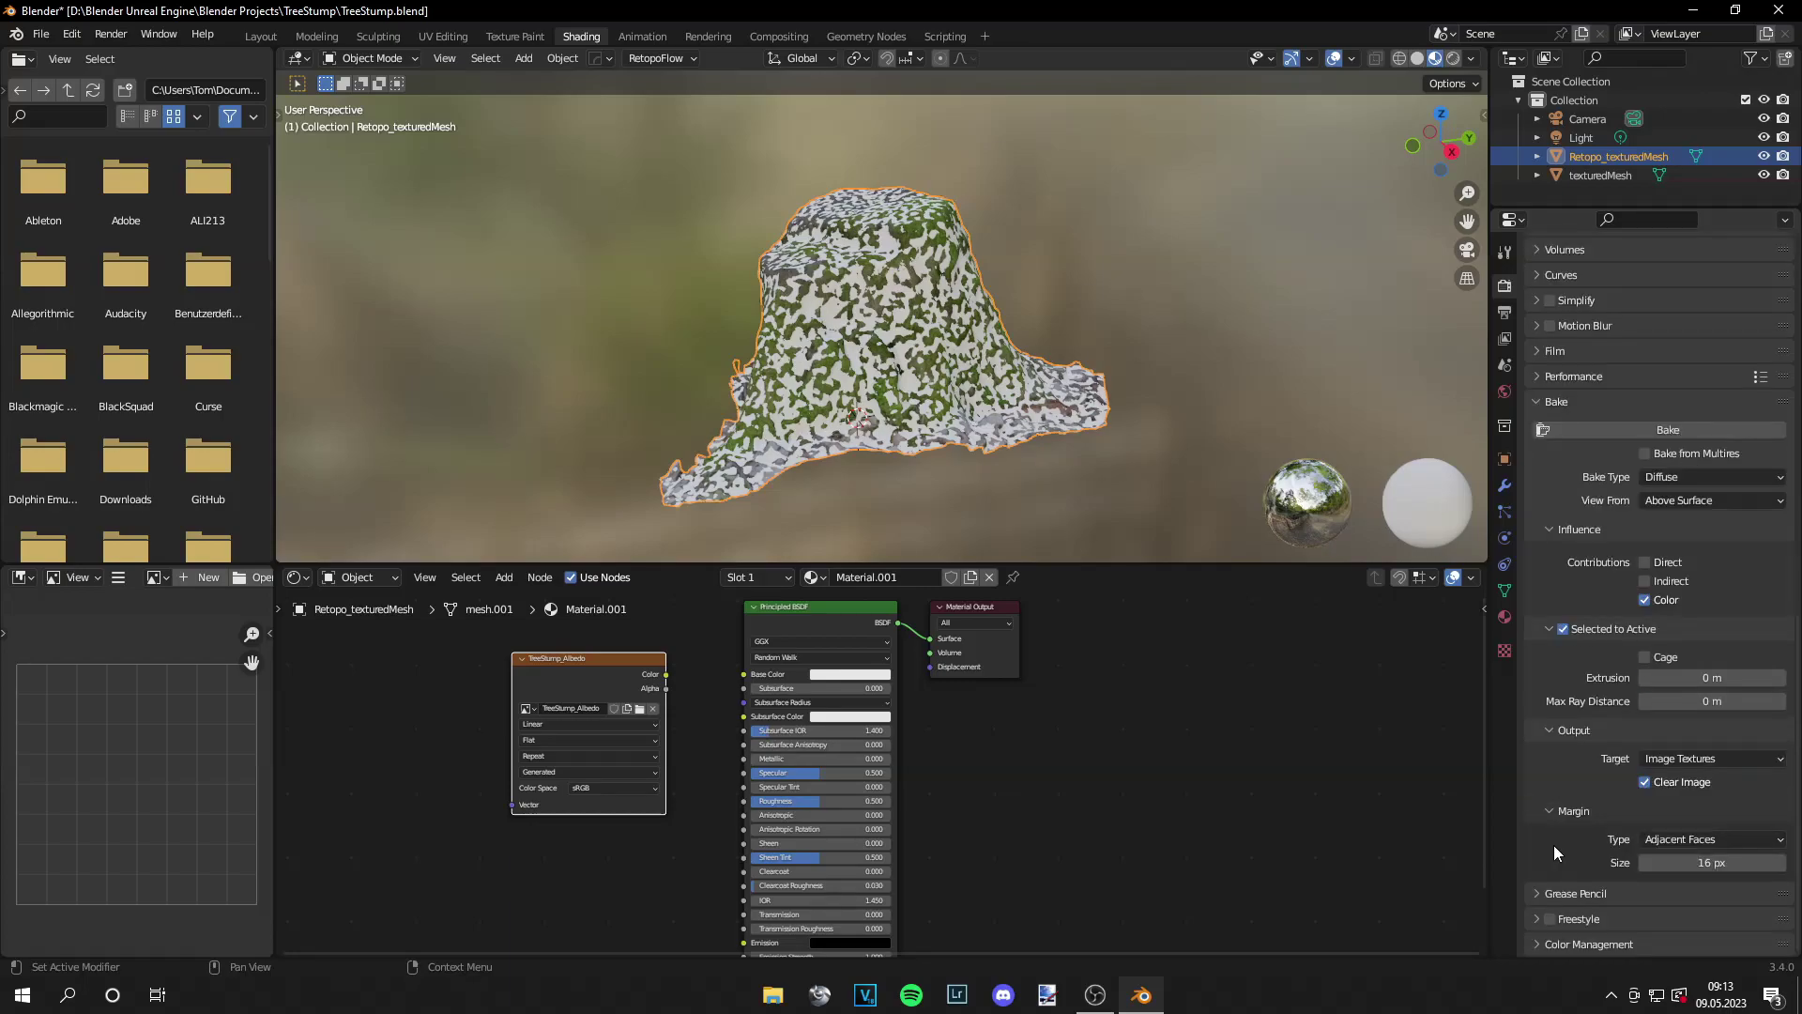
left_click(1695, 864)
type("5000")
key("Return")
left_click(1605, 178)
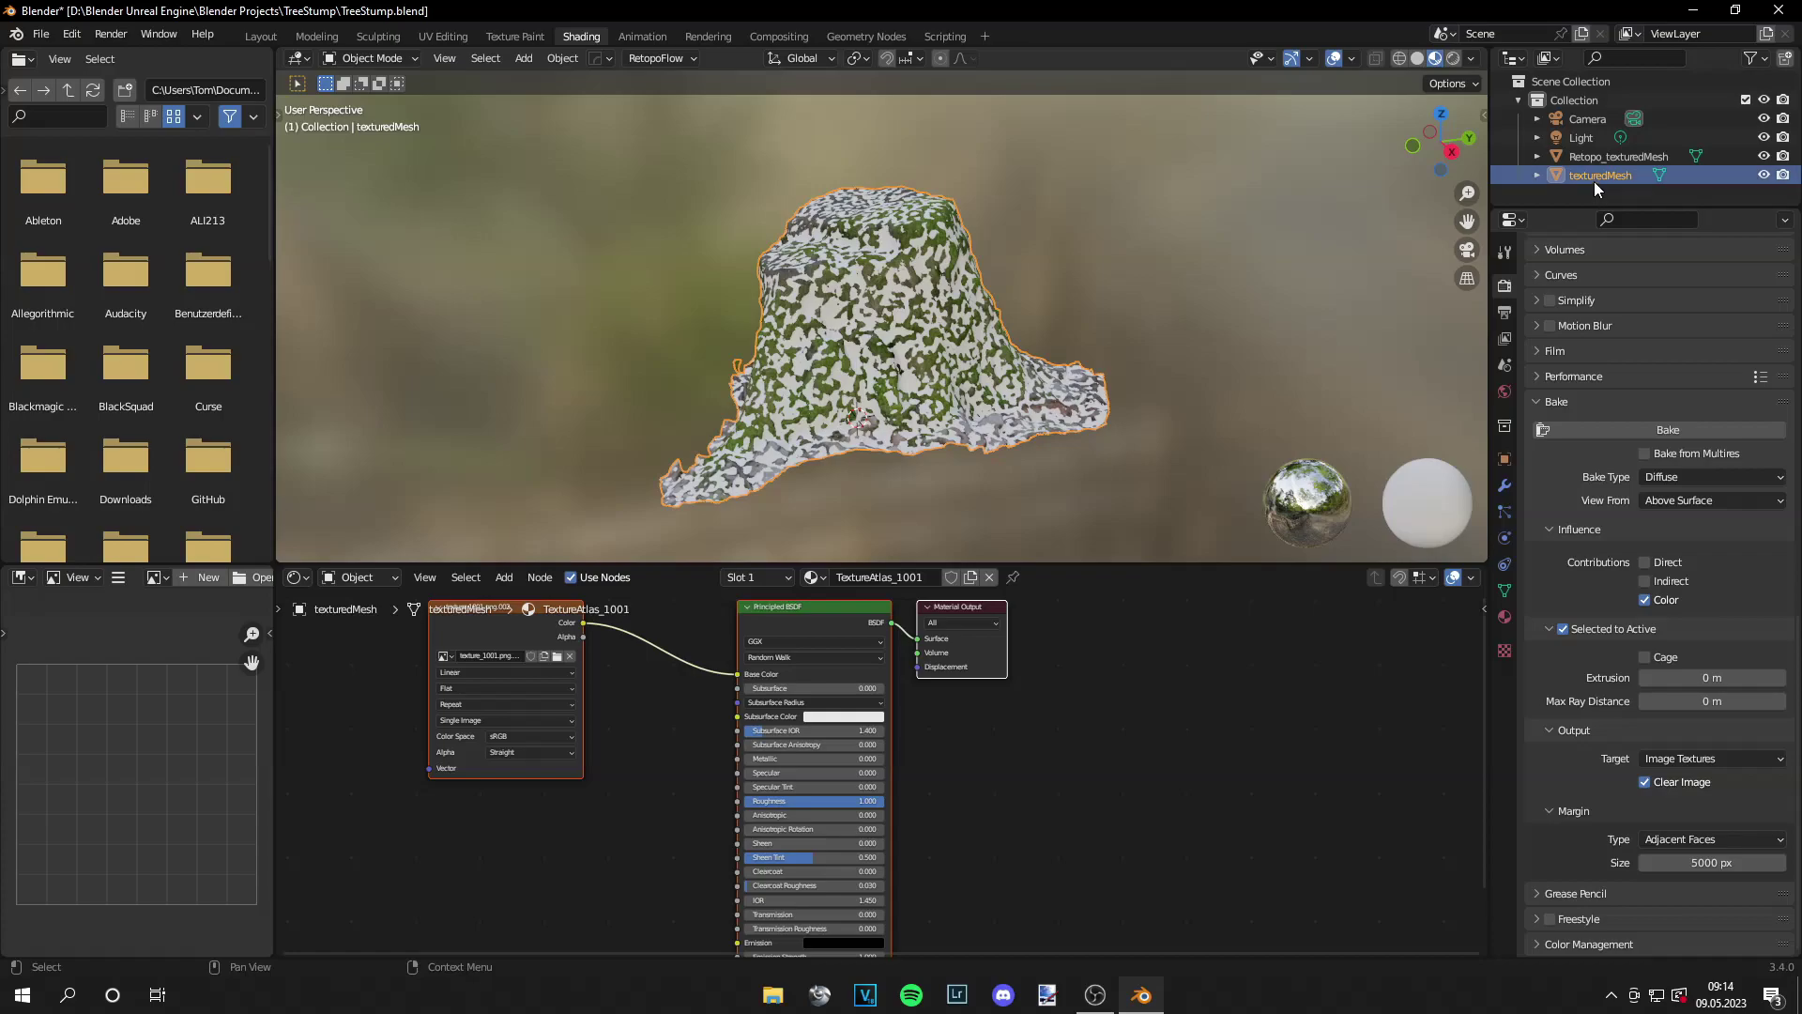
Add Retopo_texturedMesh to the selection as the active object for baking
left_click(1613, 156, "ctrl")
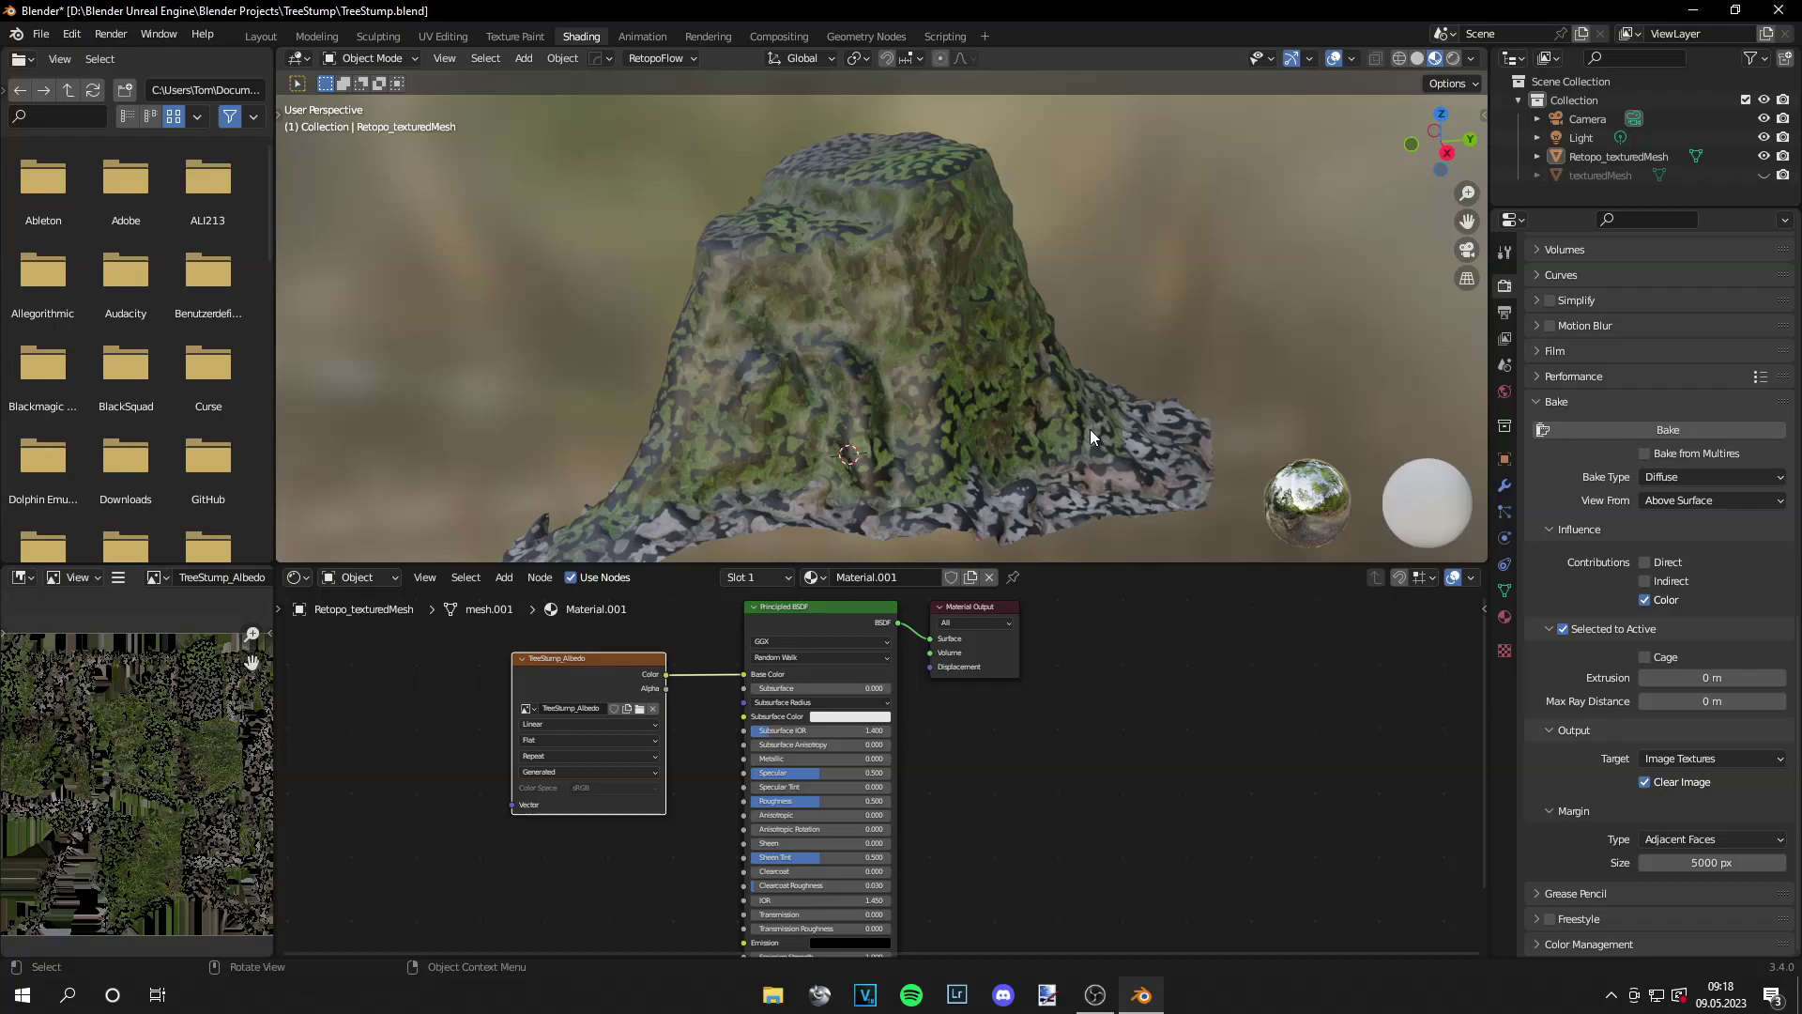
Undo the albedo bake and resize the original texturedMesh
key("ctrl+z")
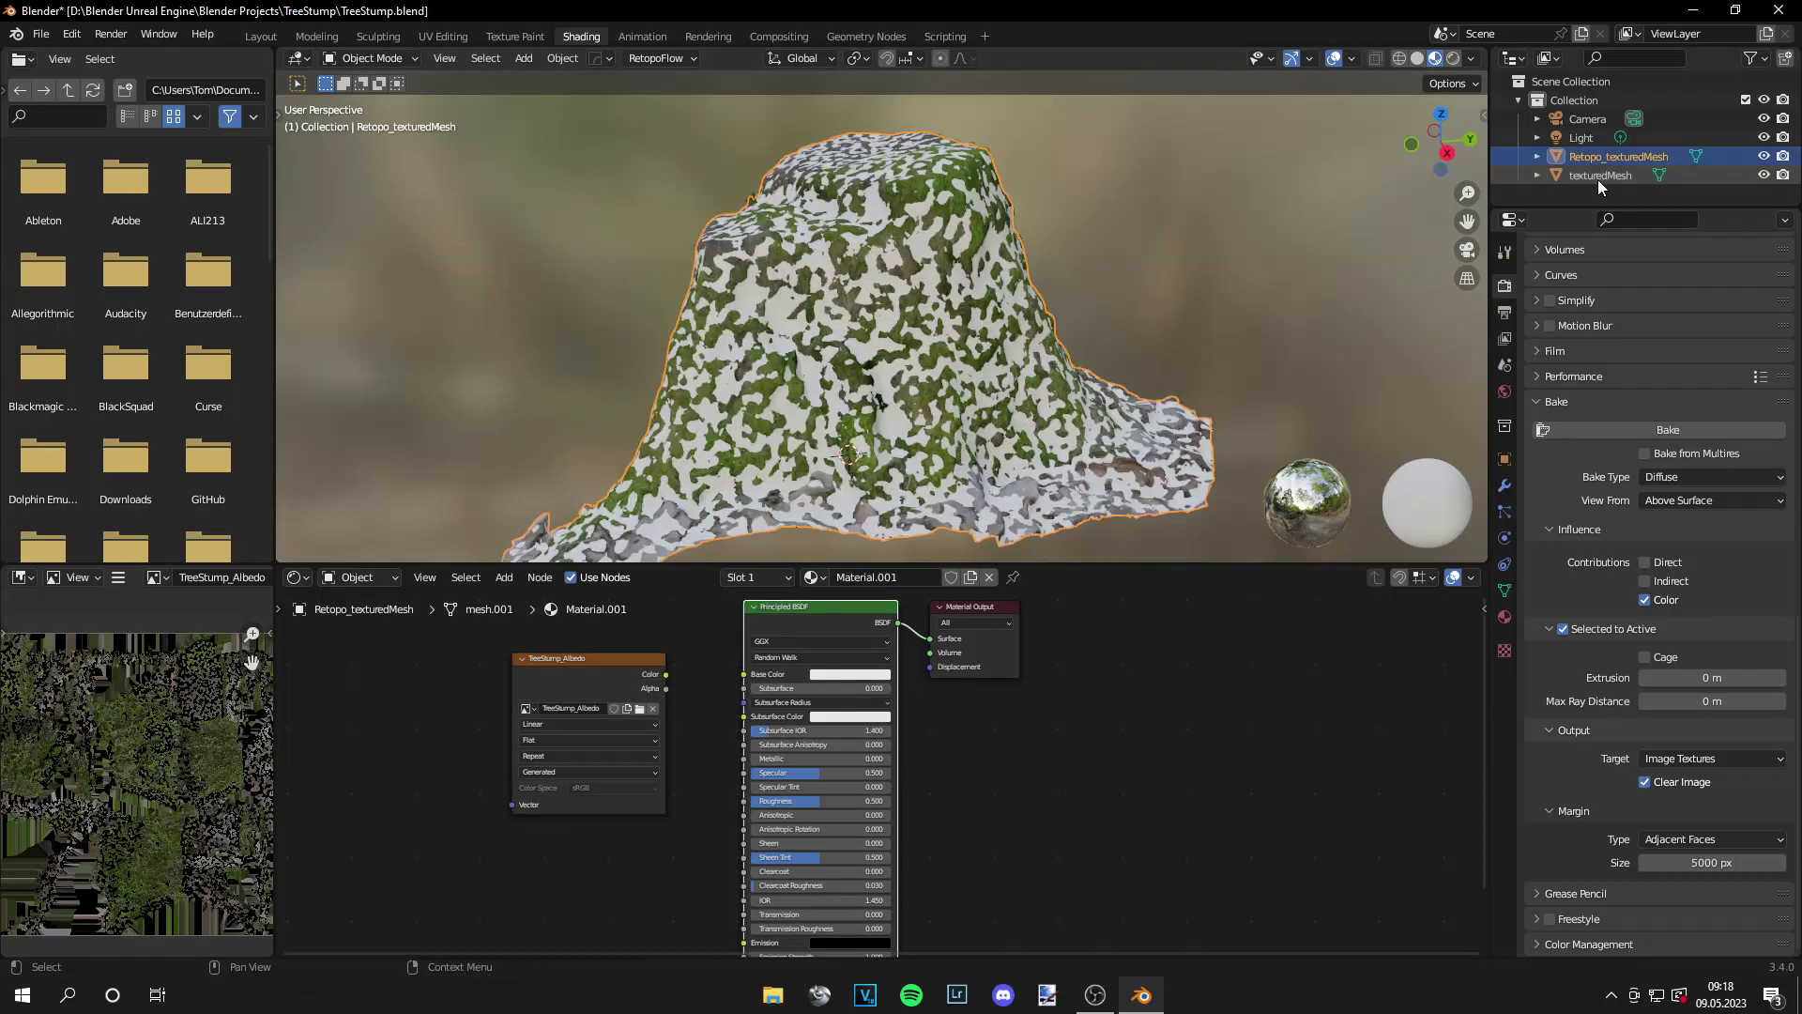
left_click(1598, 176)
key("s")
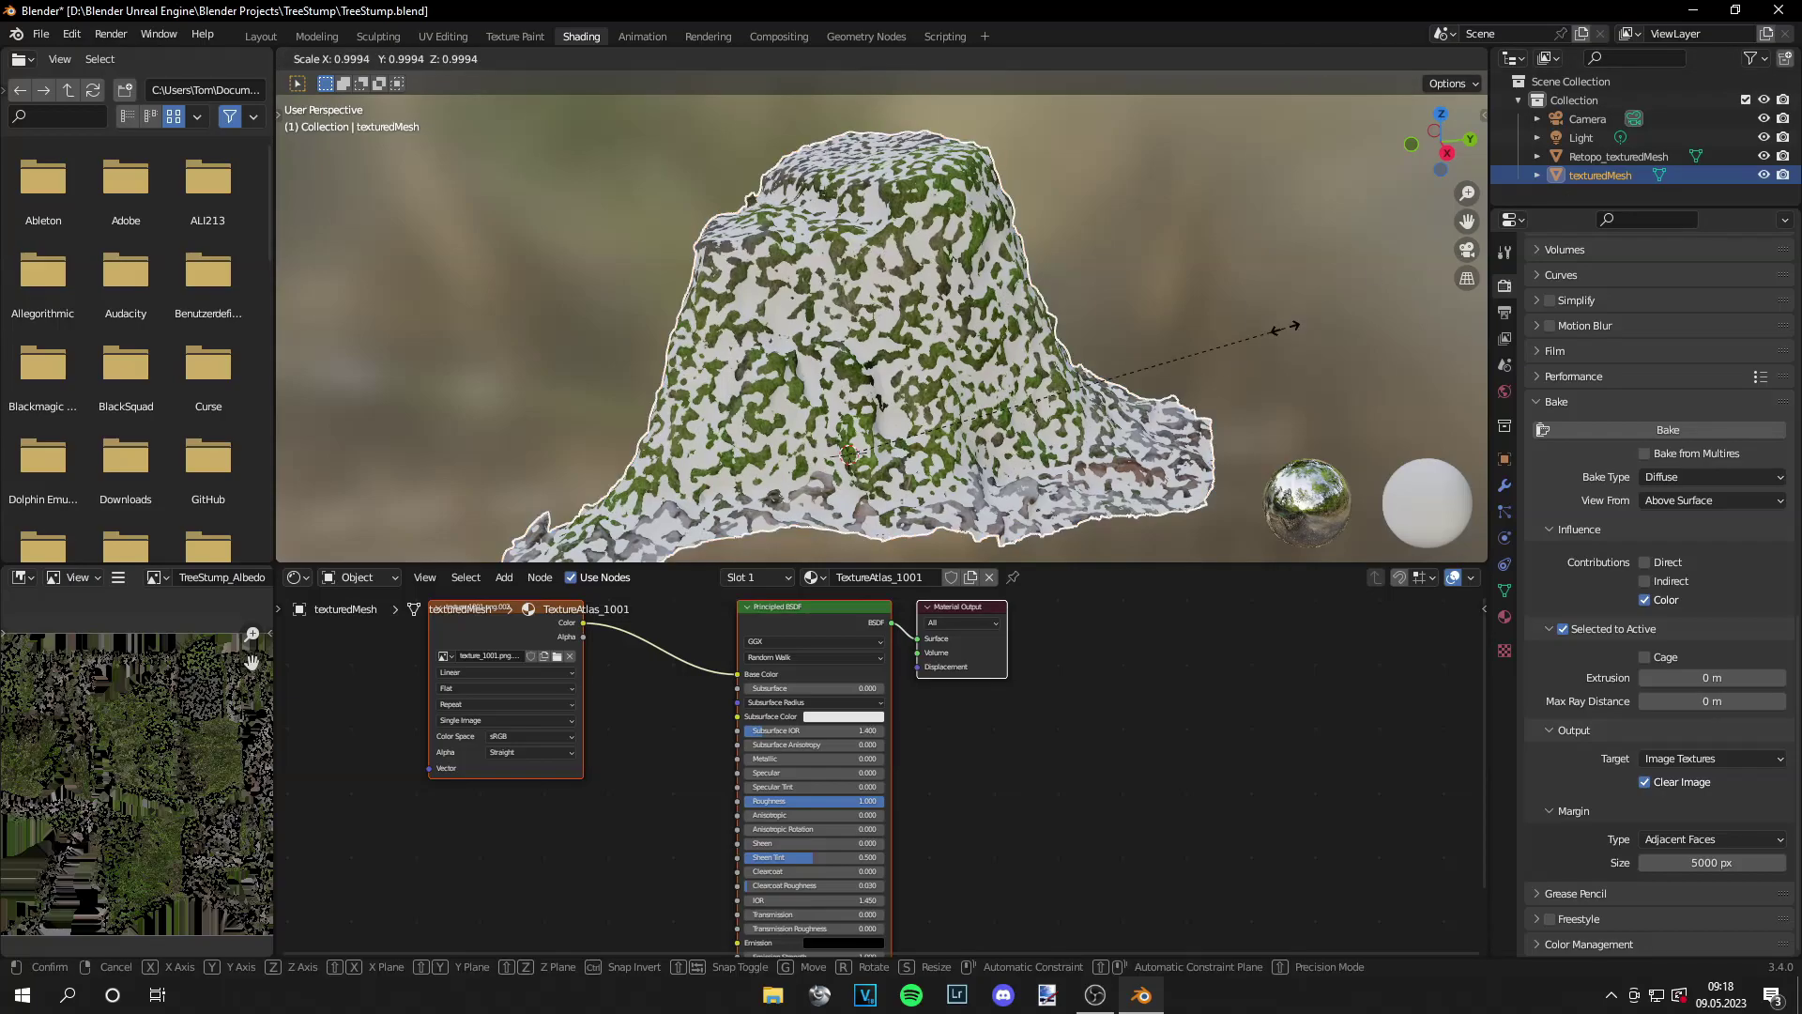
left_click(1294, 333)
middle_click_drag(1299, 323, 1159, 395)
Set the bake's Max Ray Distance to 0.05 m
left_click(1695, 702)
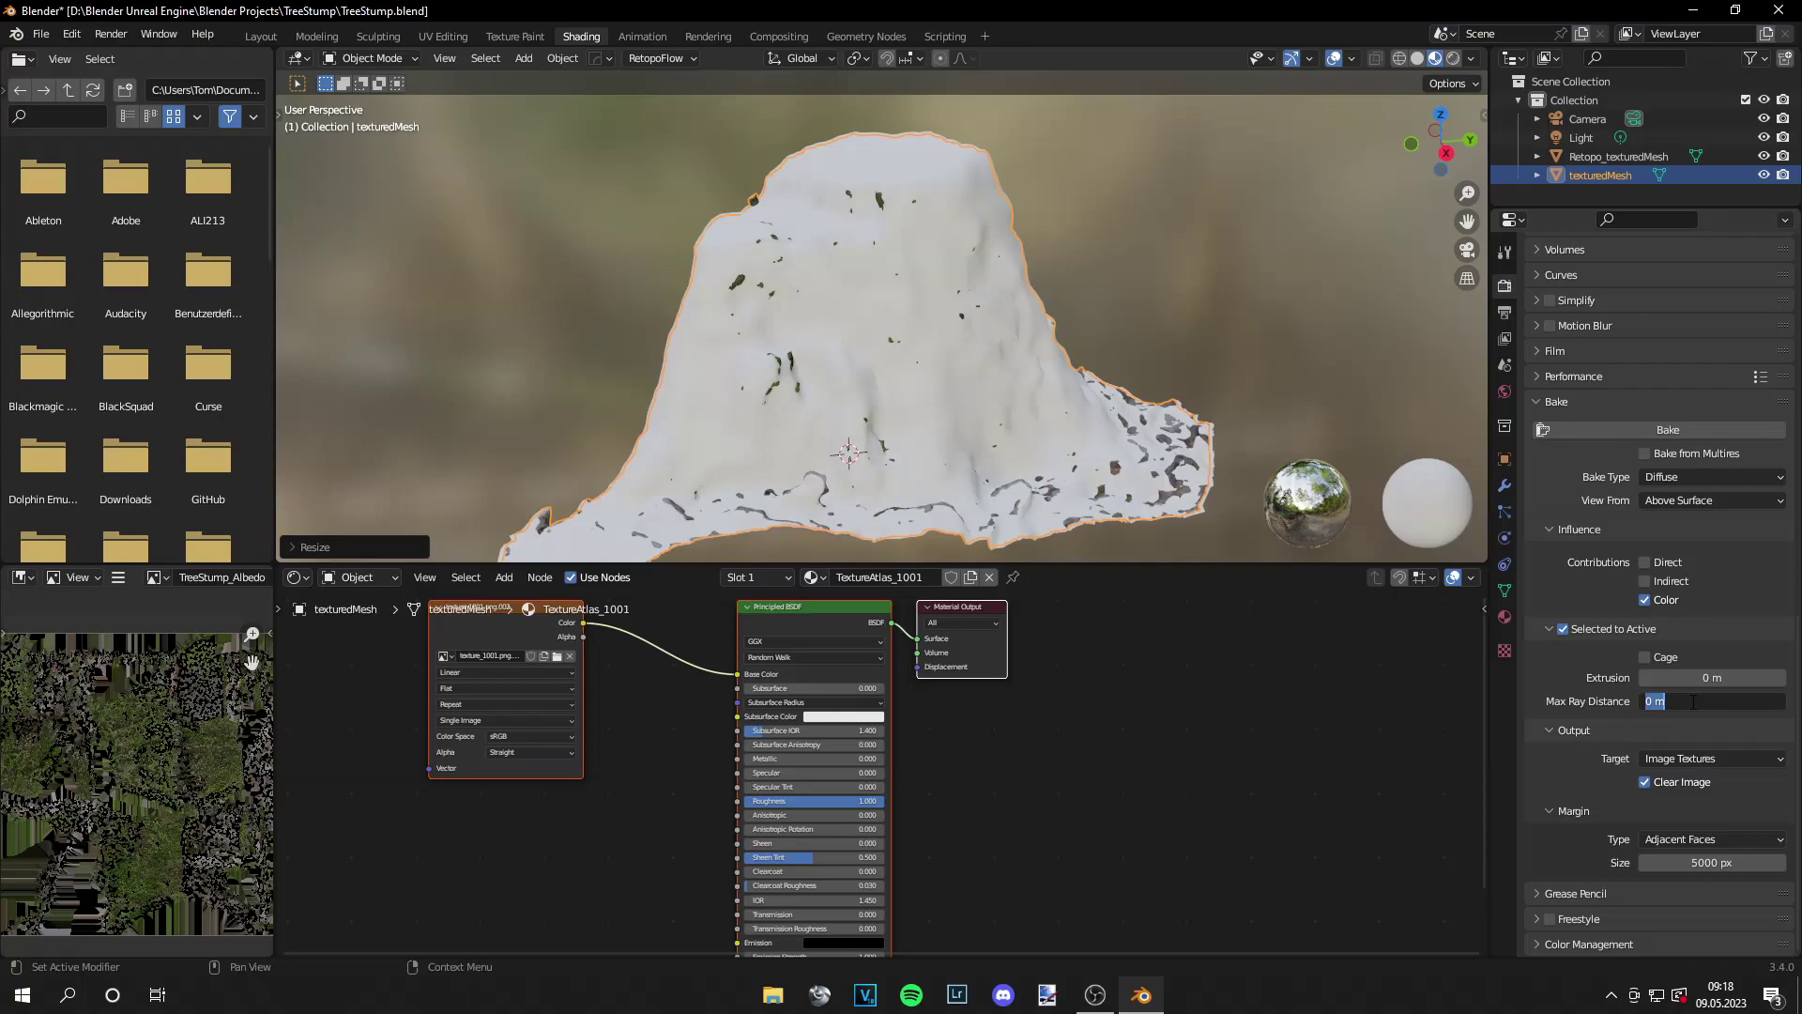
left_click(1652, 701)
type(".1")
key("BackSpace")
type("05")
key("Return")
Show texture_1001.png in the image view and reselect Retopo_texturedMesh
left_click(1237, 304)
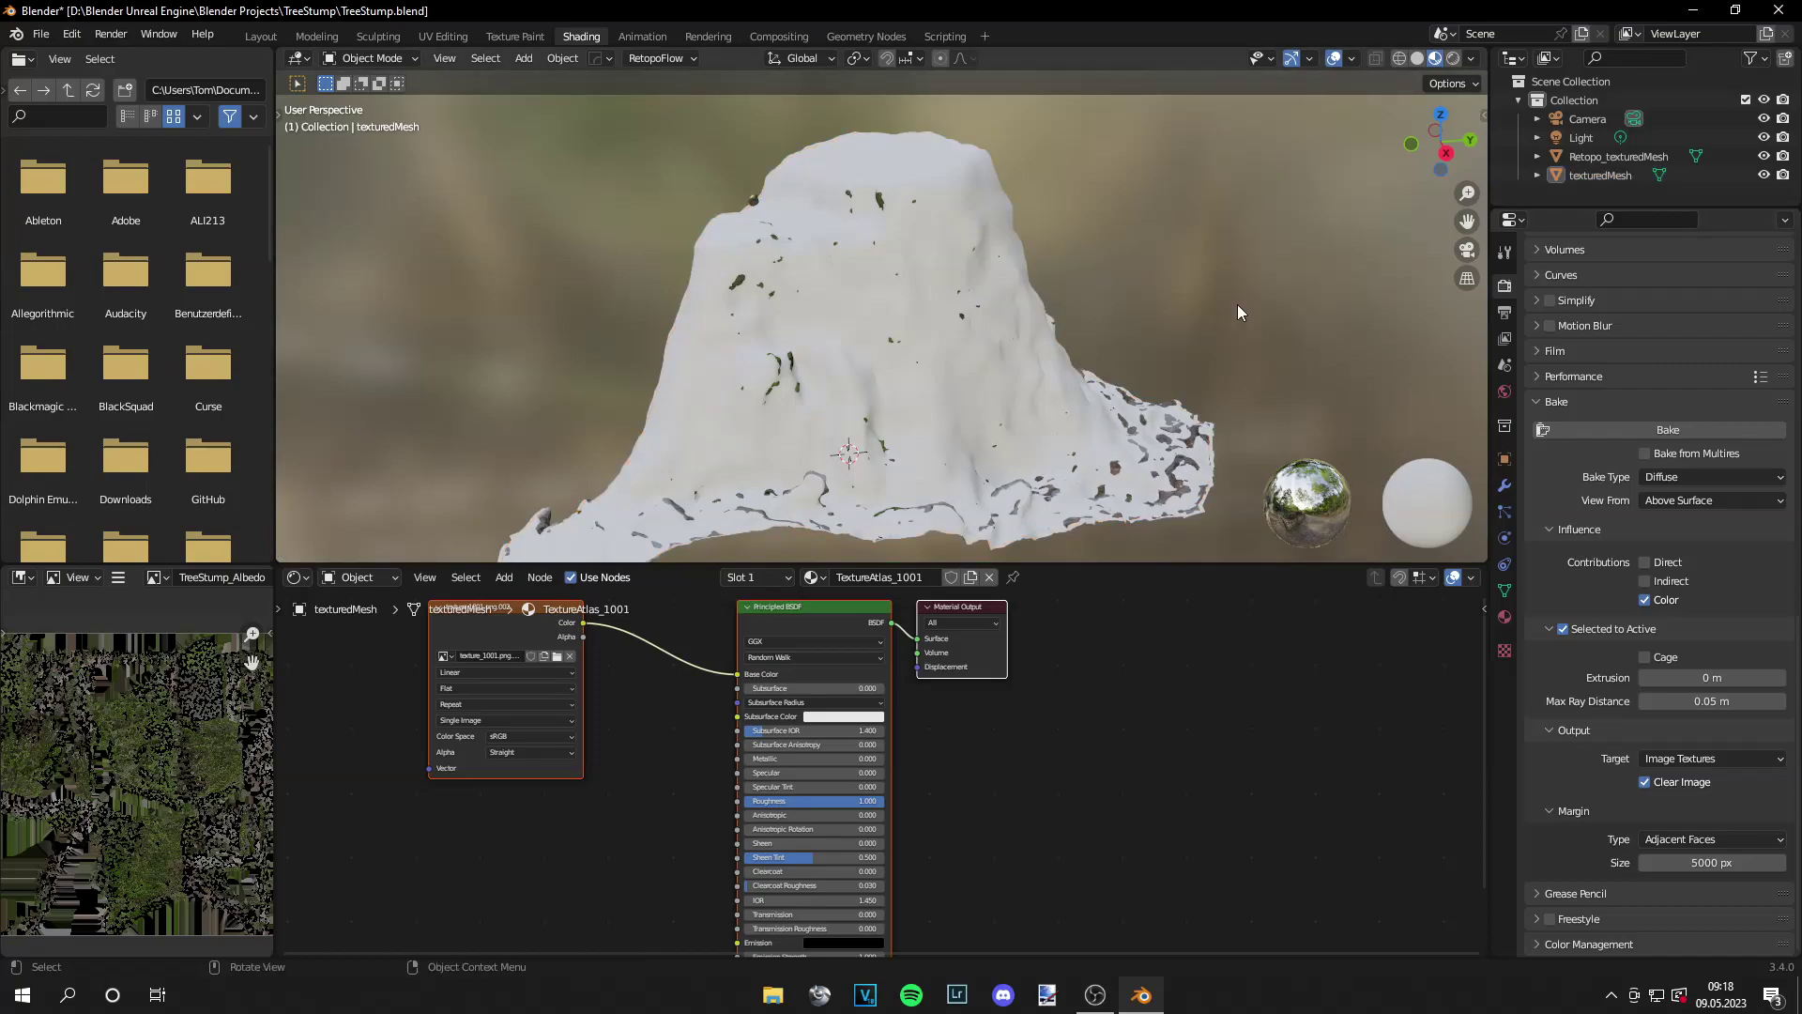
left_click(526, 633)
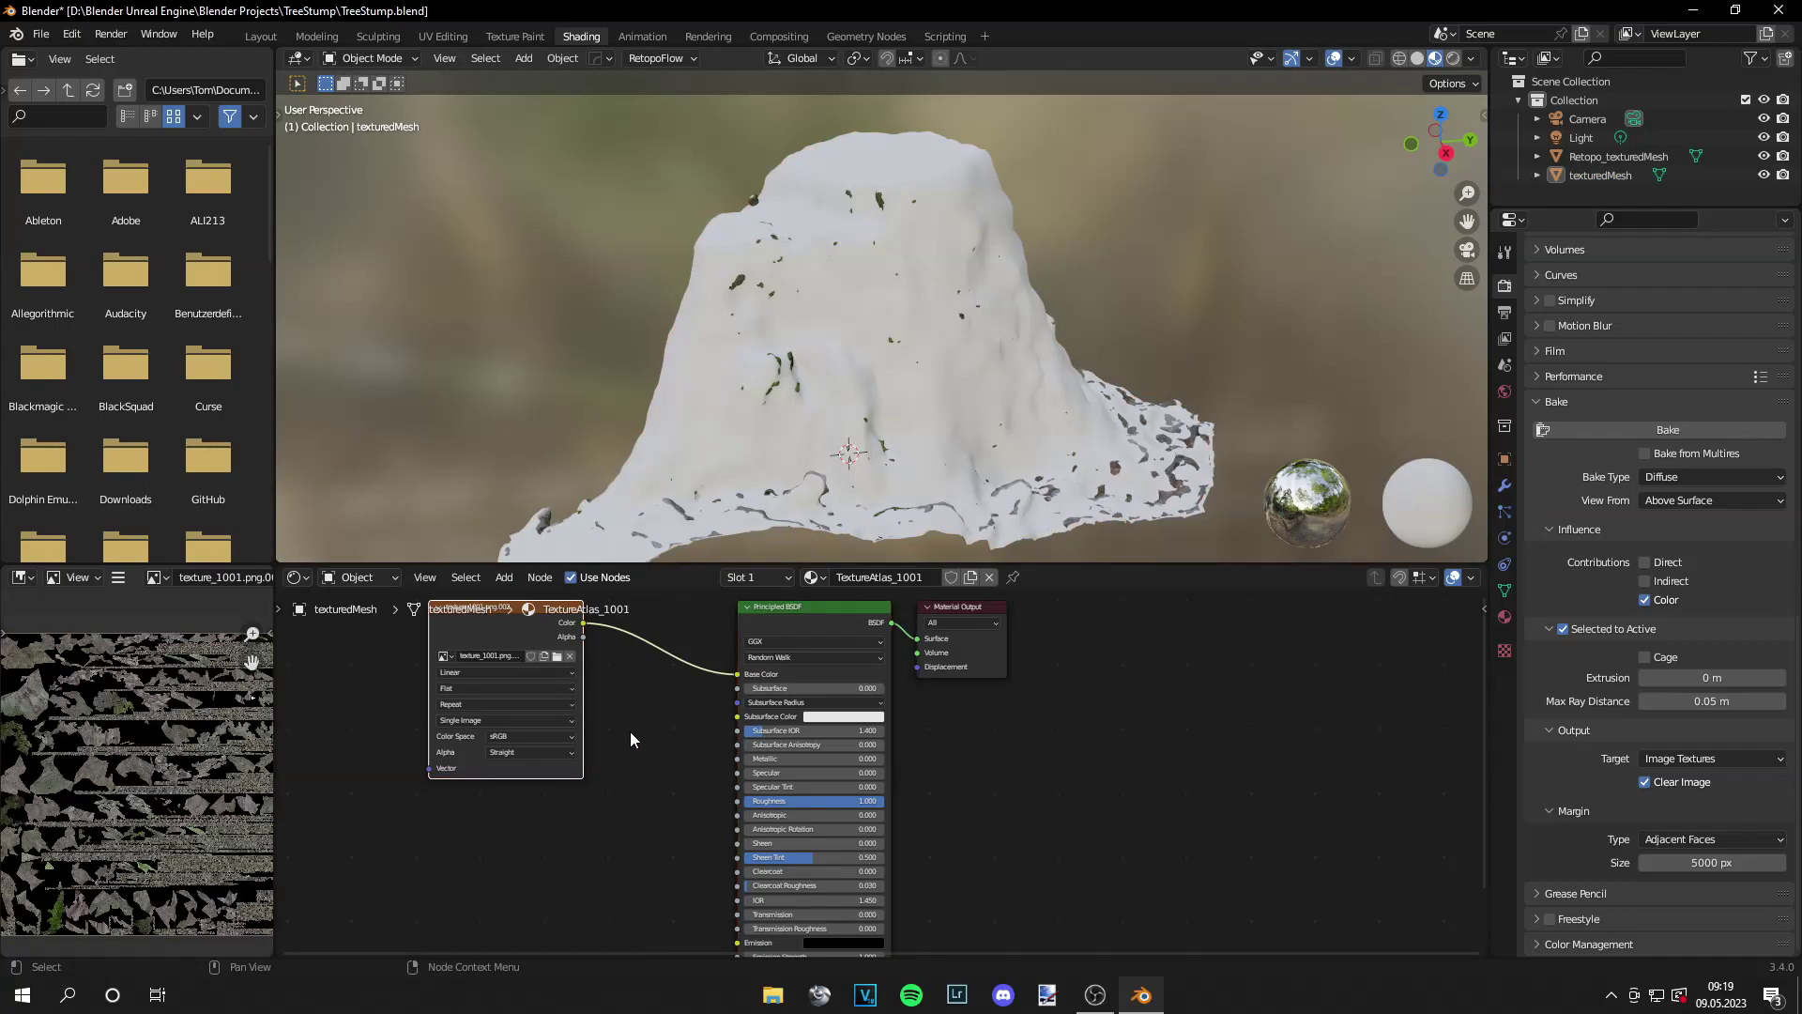
middle_click_drag(628, 731, 653, 770)
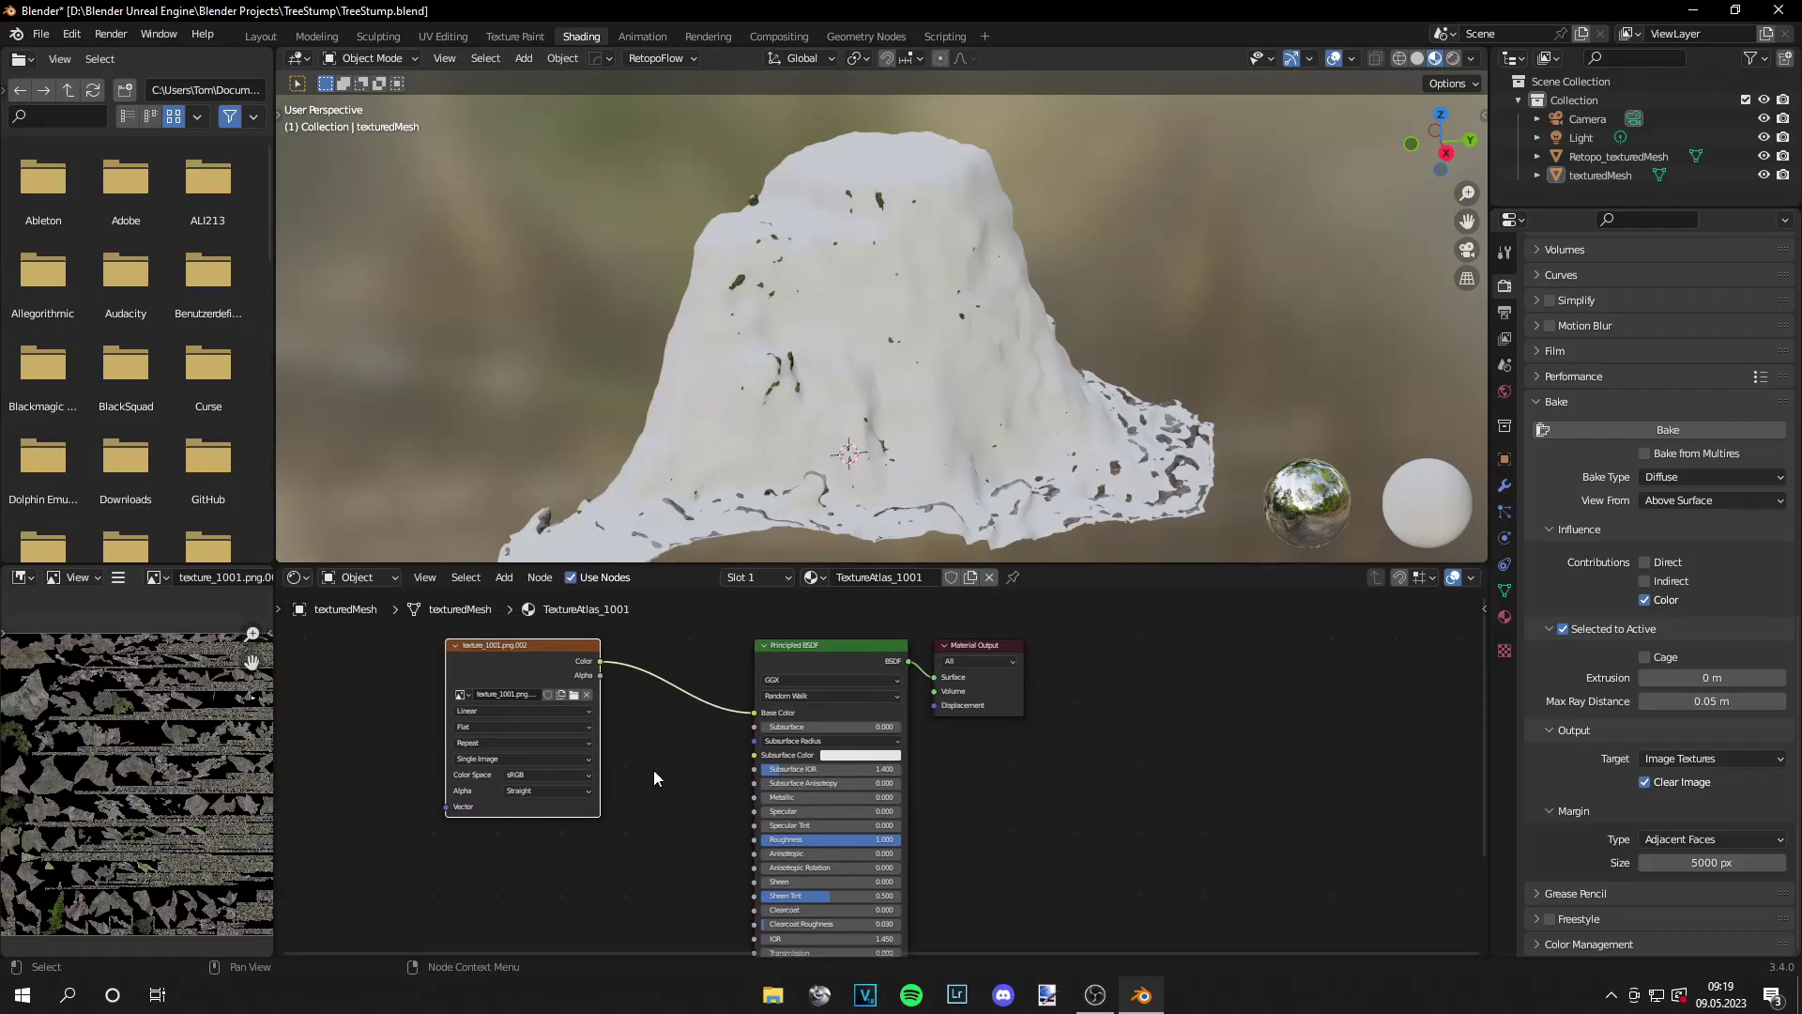
left_click(1611, 158)
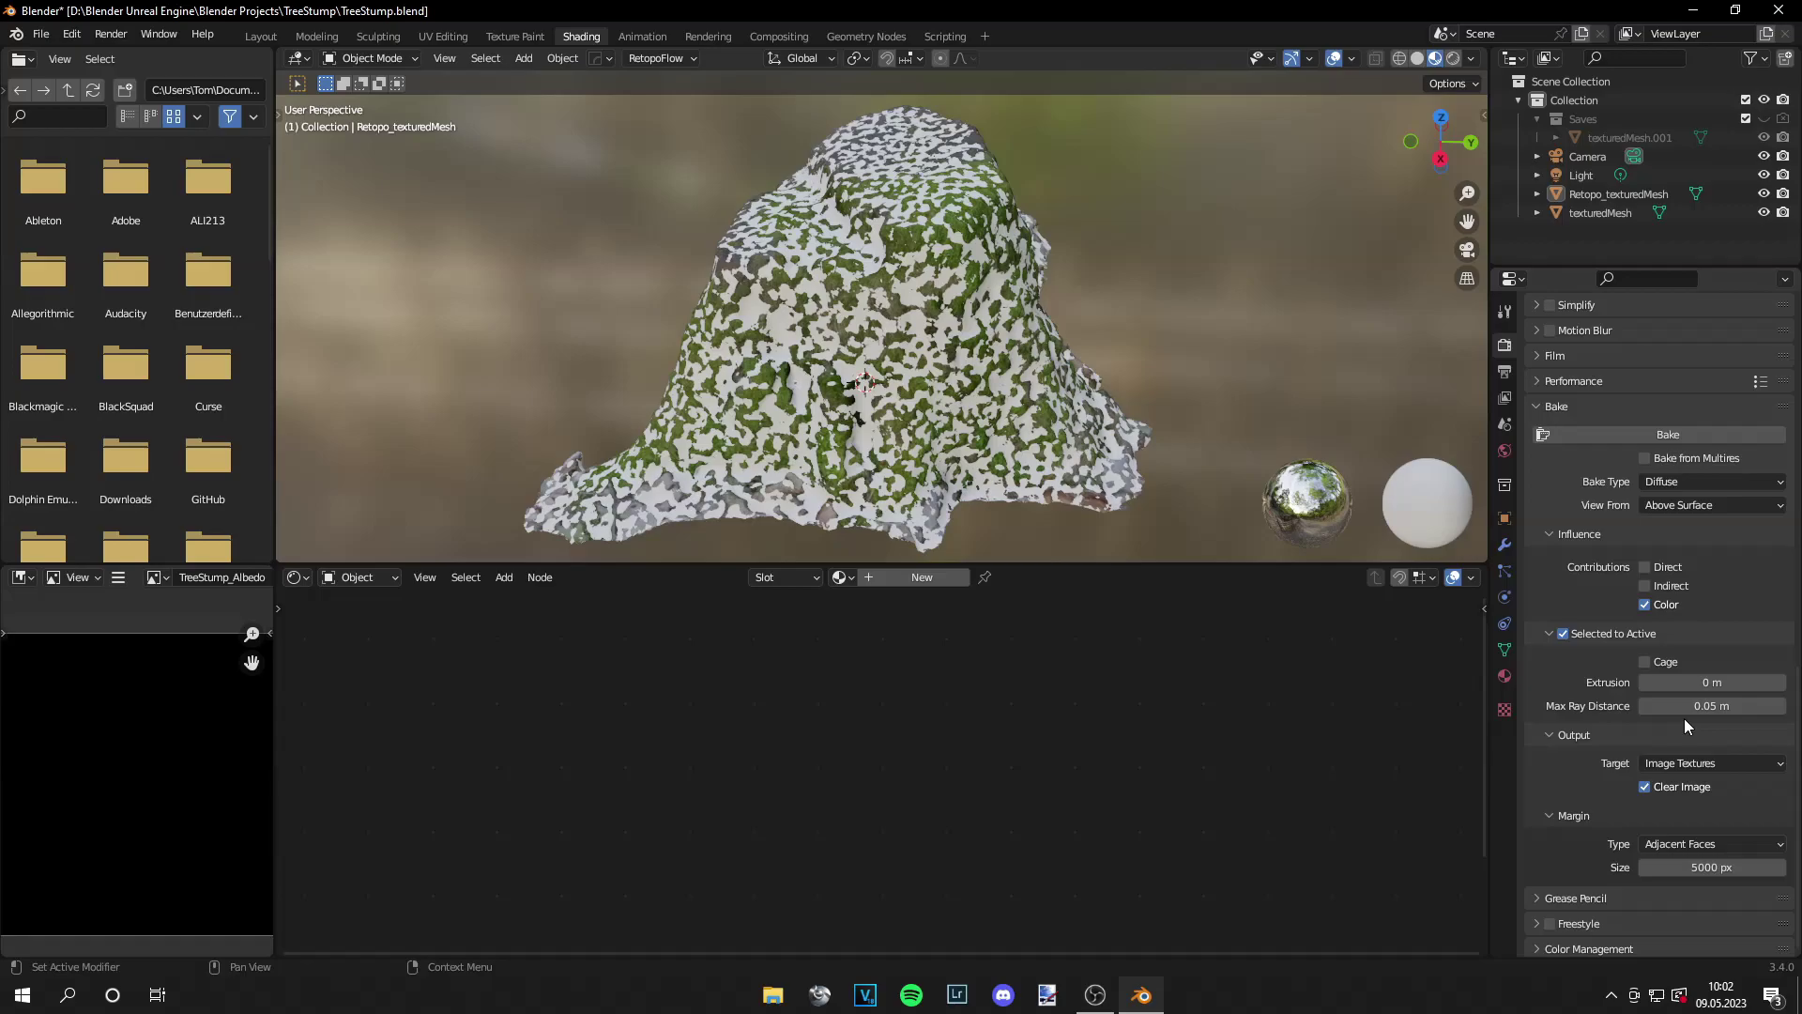
Duplicate Retopo_texturedMesh, scale the copy slightly larger, and rename it 'cage'
left_click(270, 36)
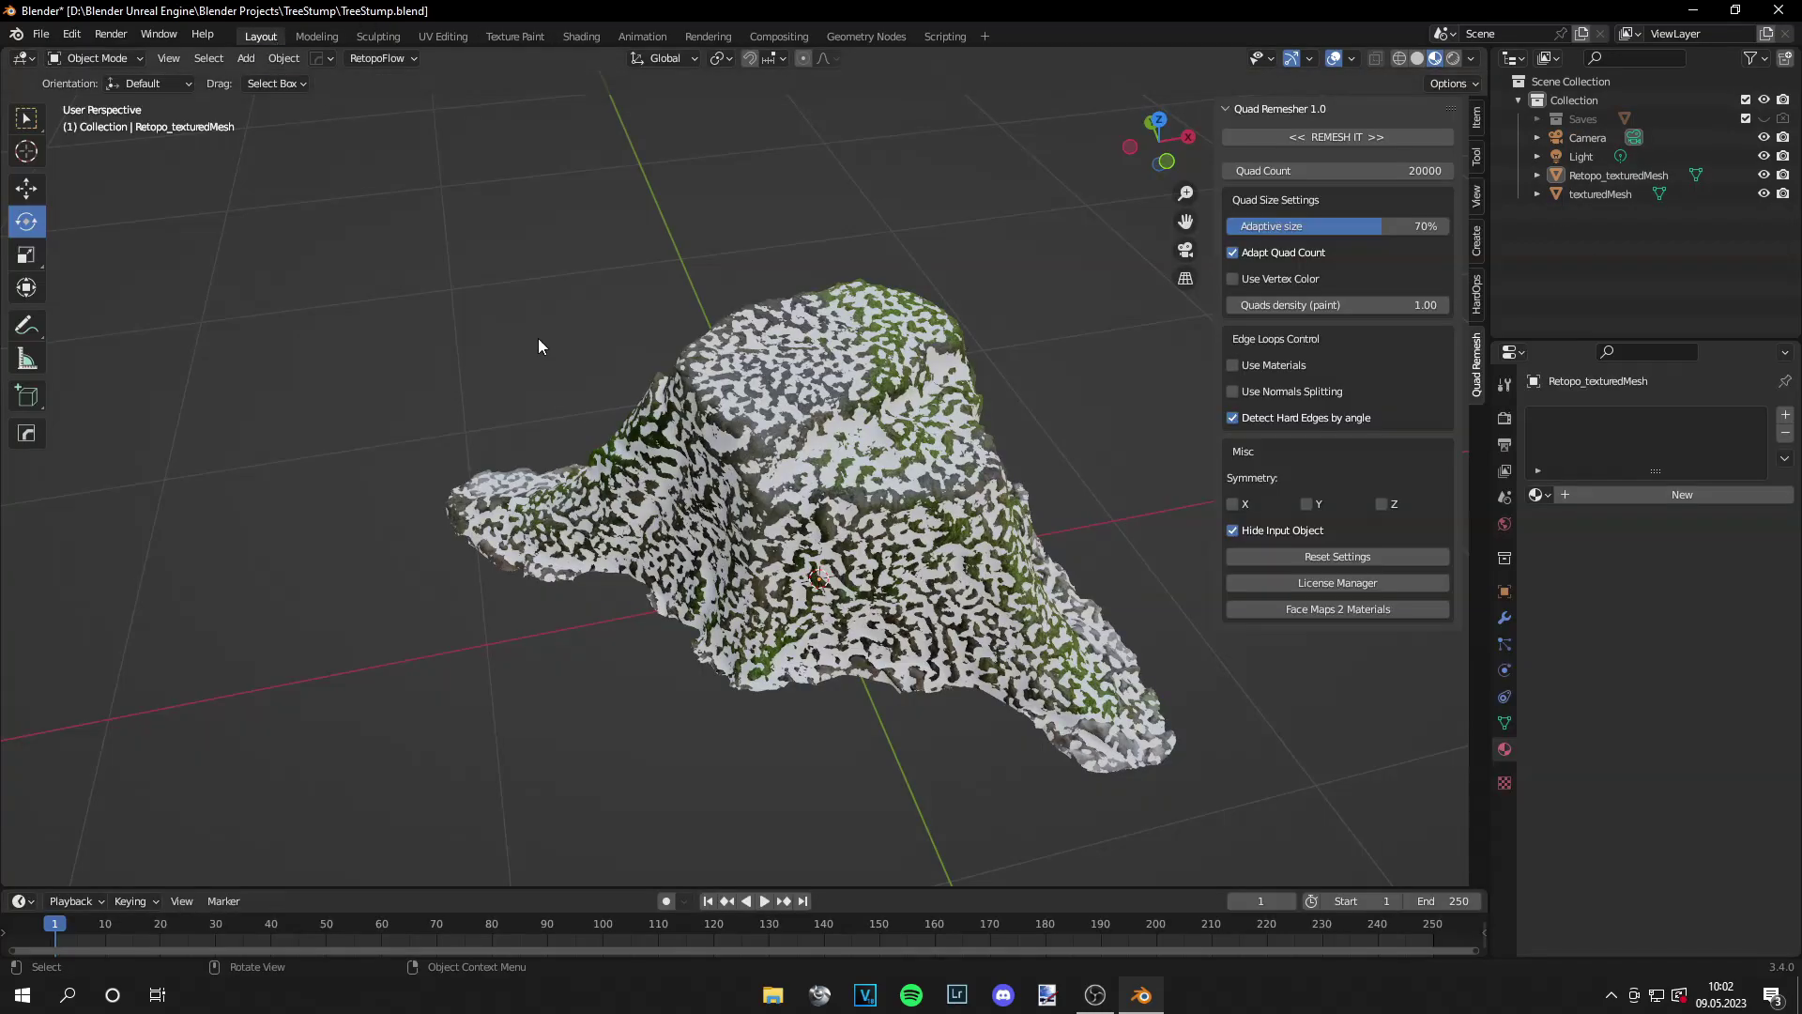
left_click(1600, 175)
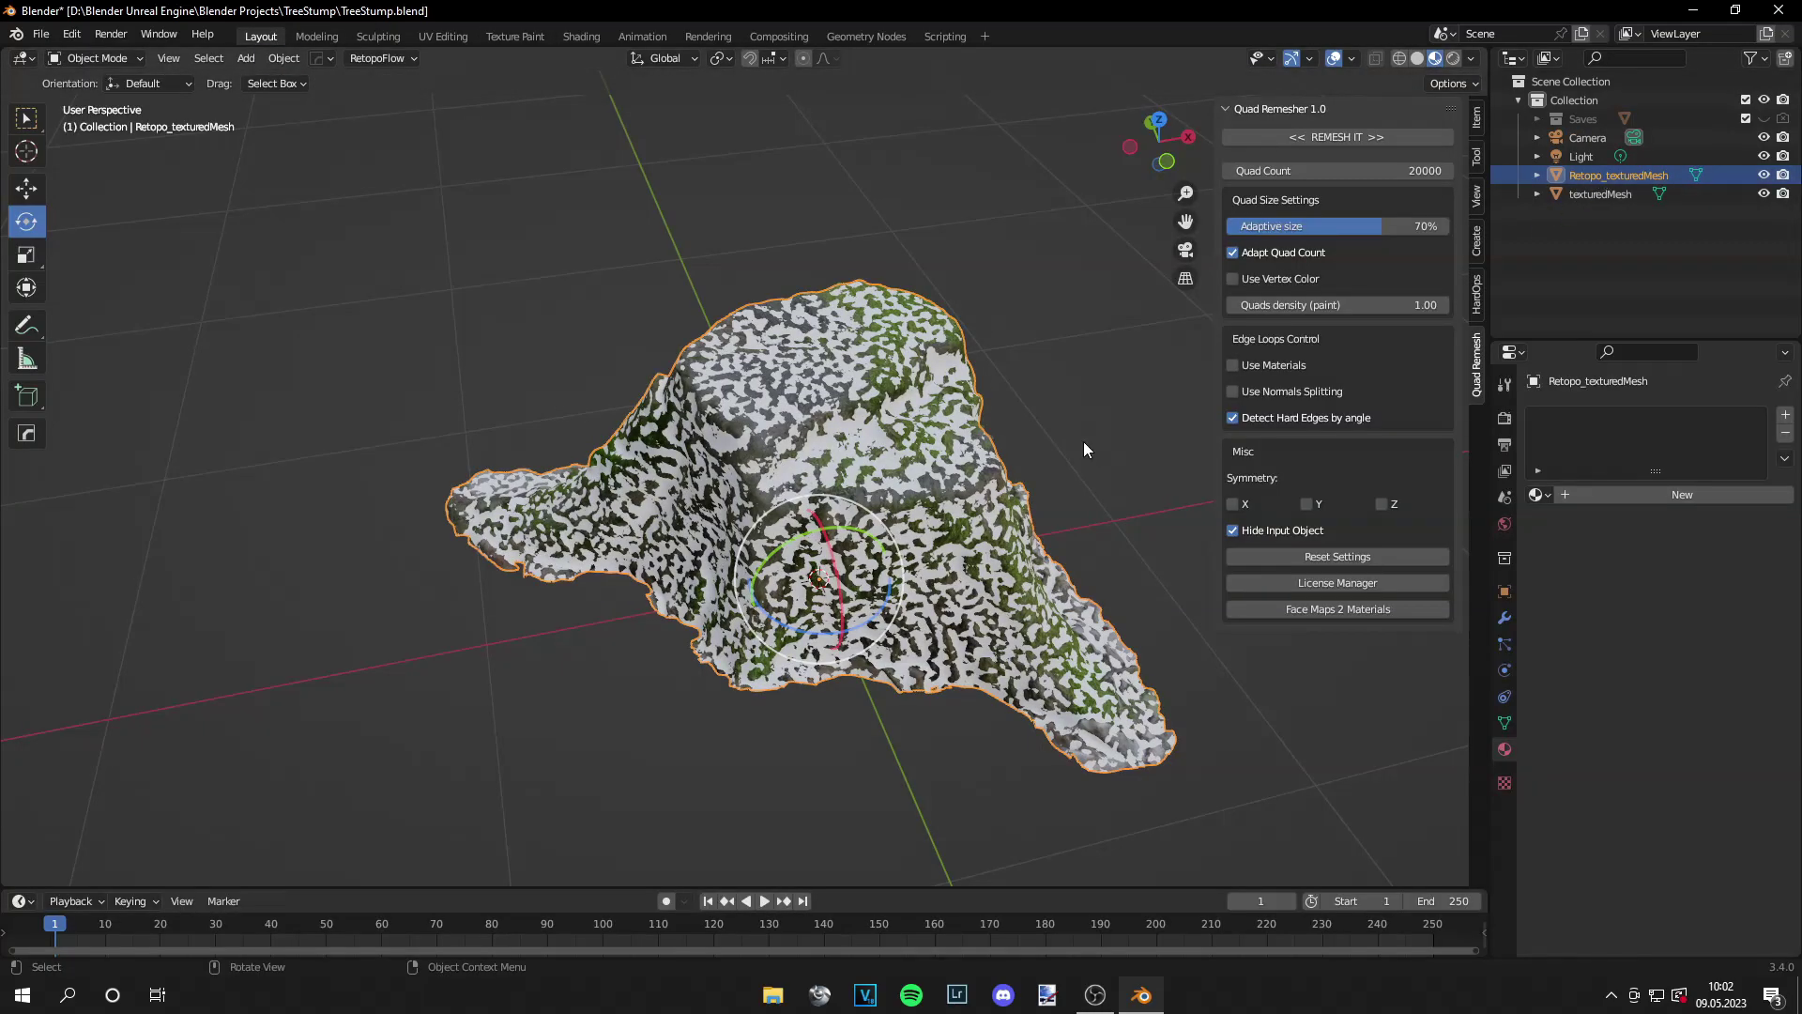
key("ctrl+c")
key("ctrl+v")
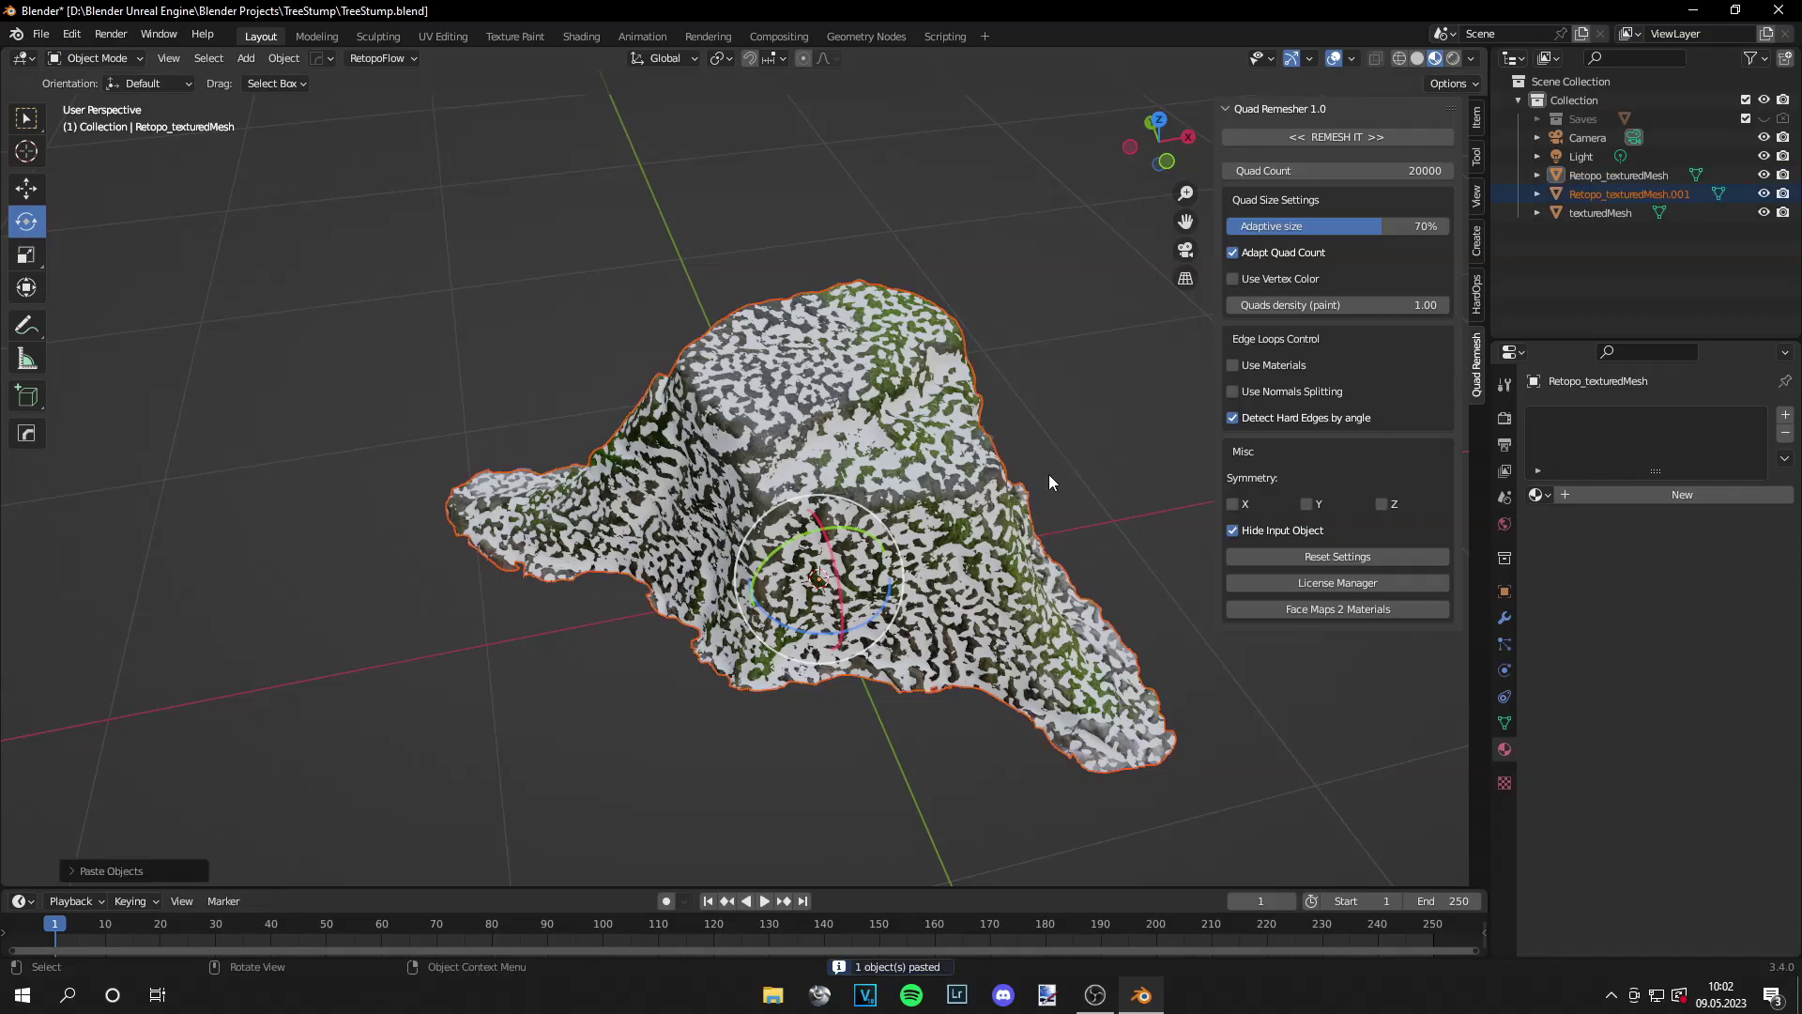
key("s")
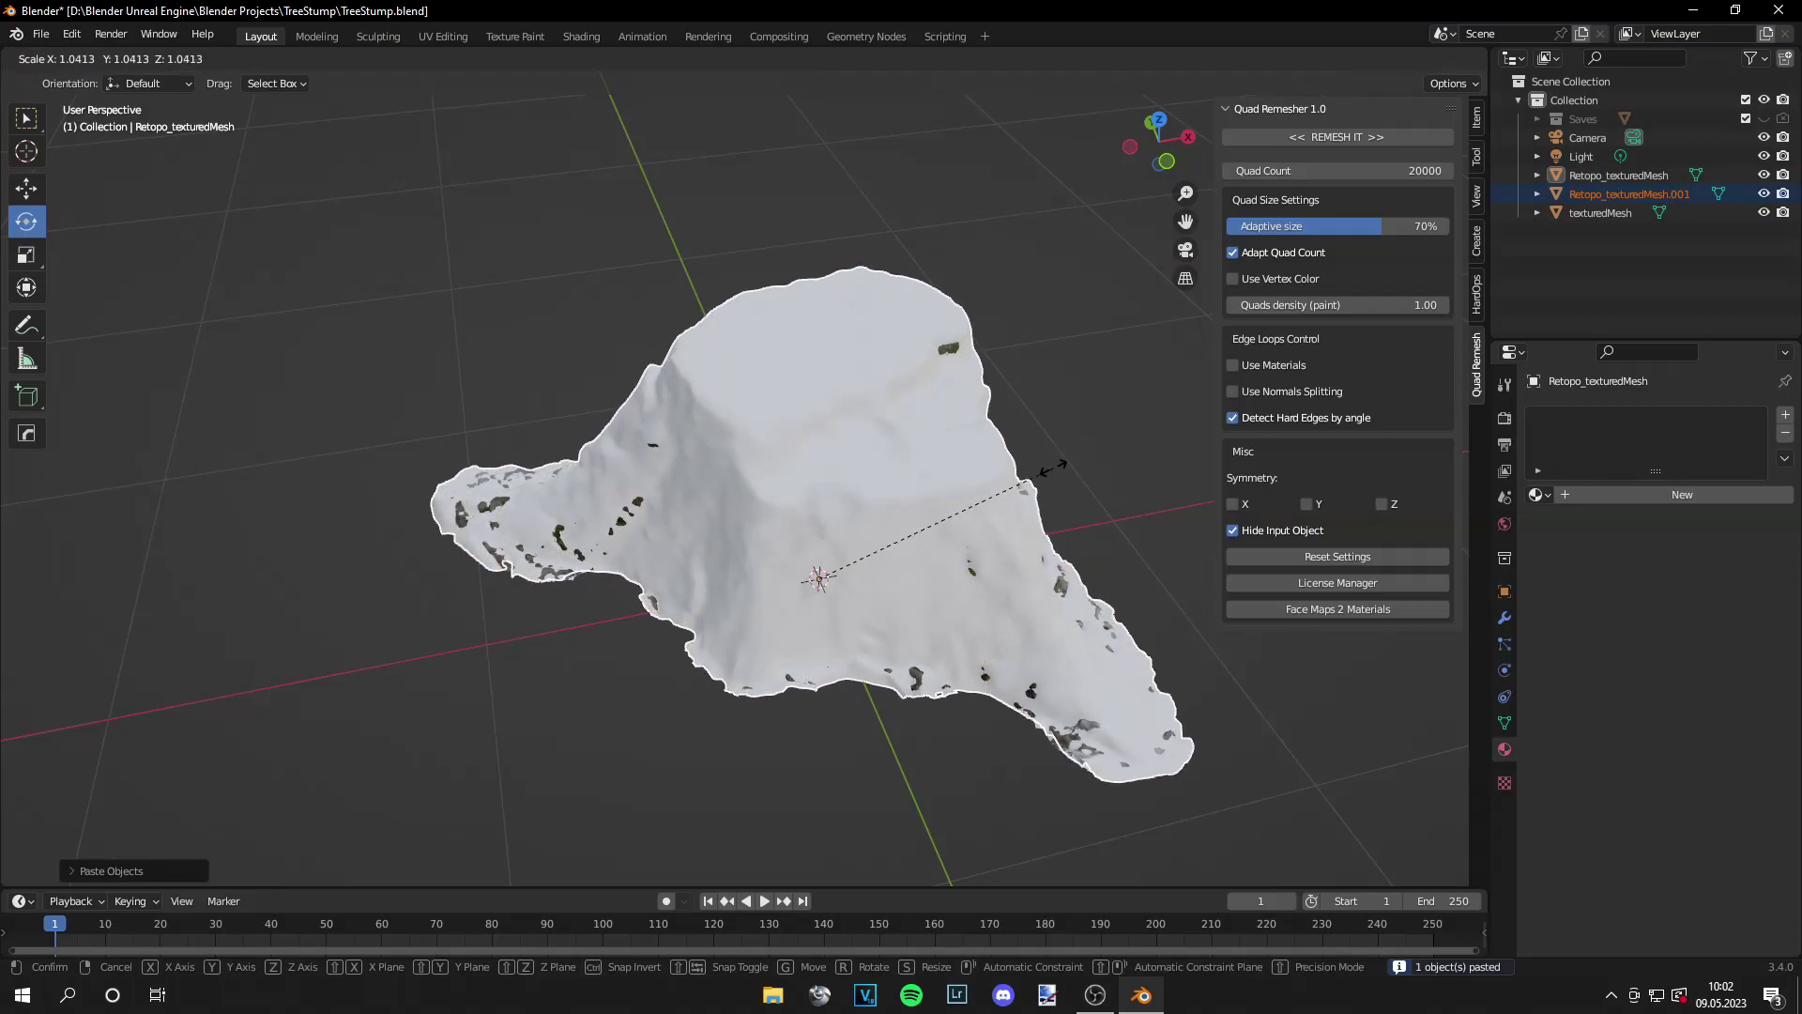
left_click(1051, 466)
middle_click_drag(1075, 477, 873, 434)
double_click(1601, 194)
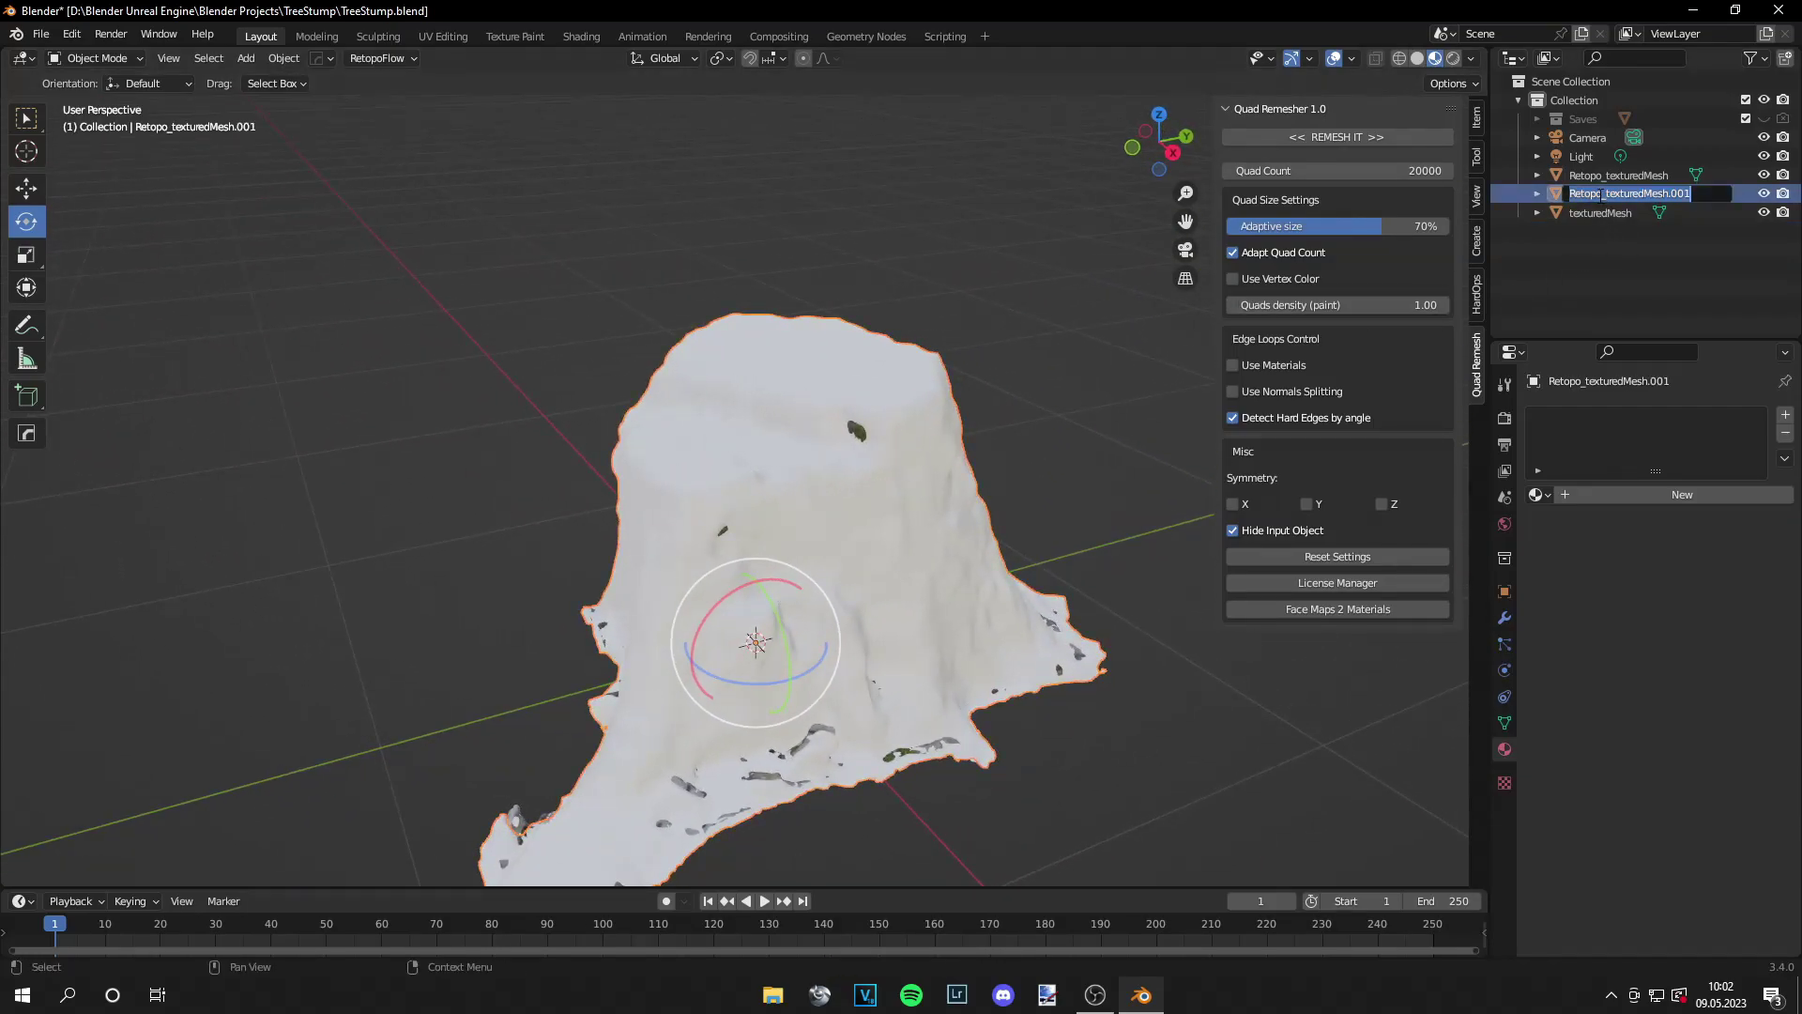
type("cage")
key("Return")
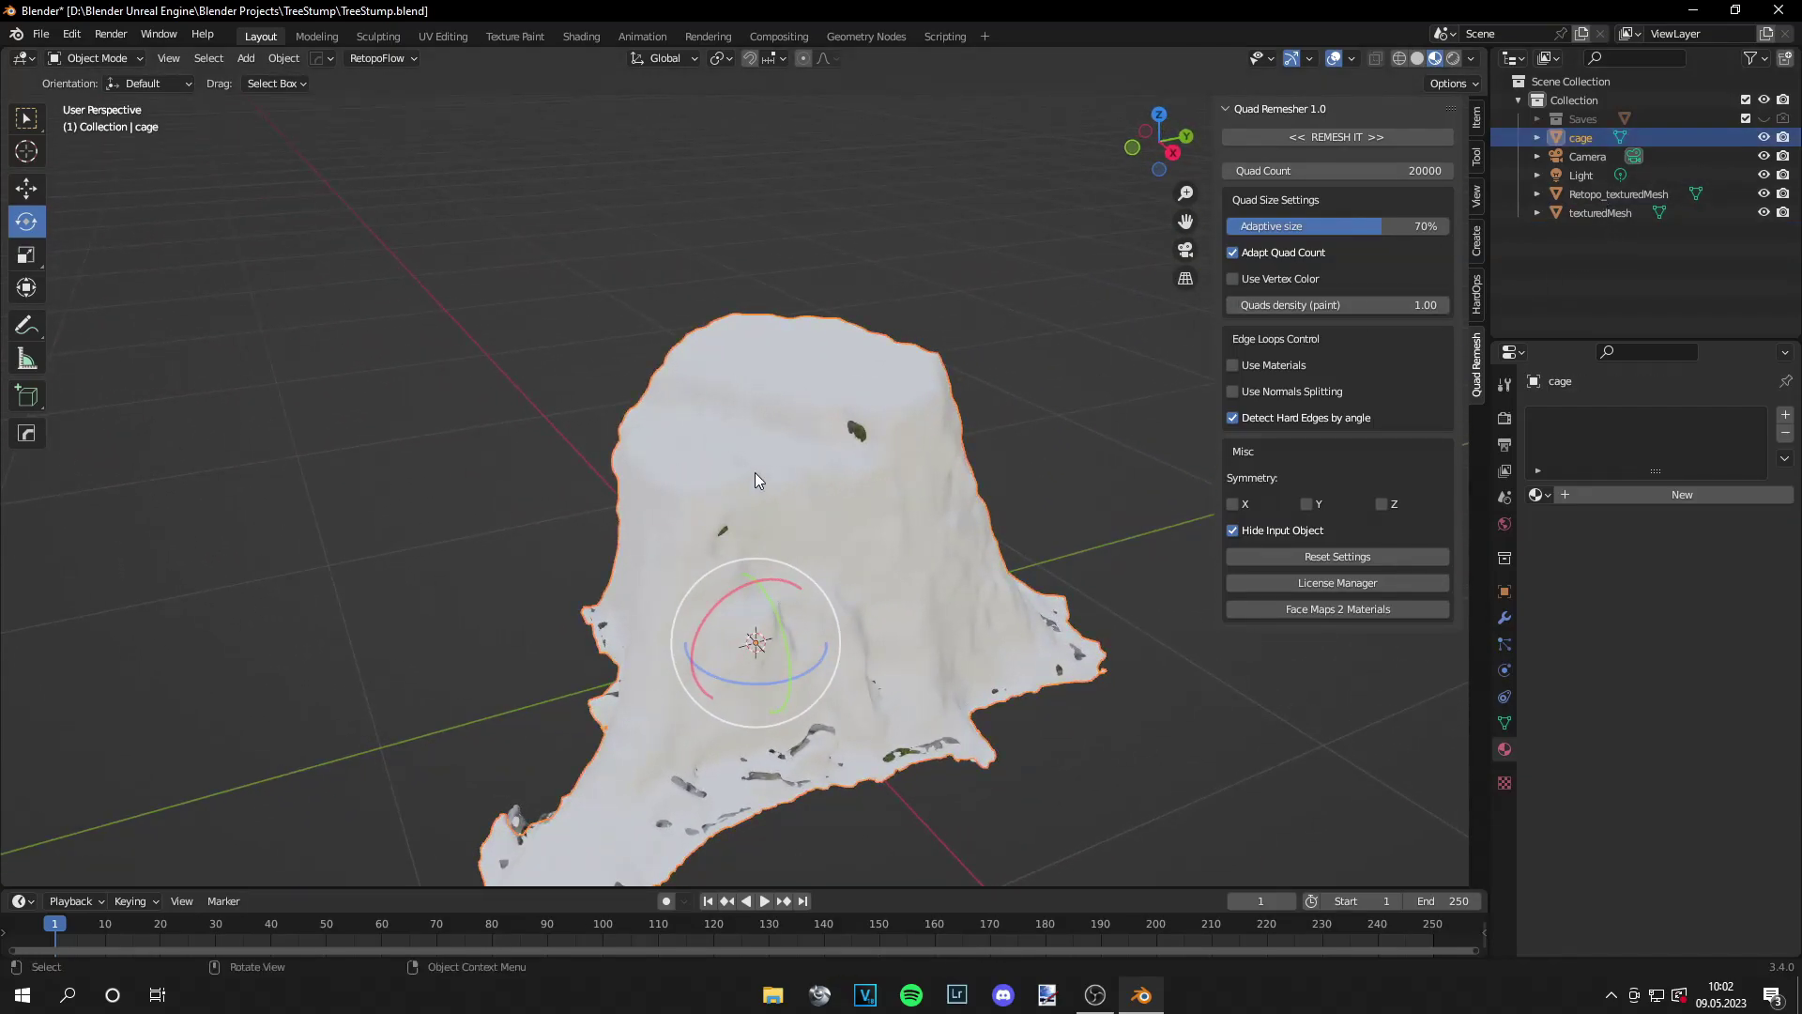
In the cage's Edit Mode, use face select and select a face beside the mushroom
key("Tab")
scroll(893, 477, "up", 6)
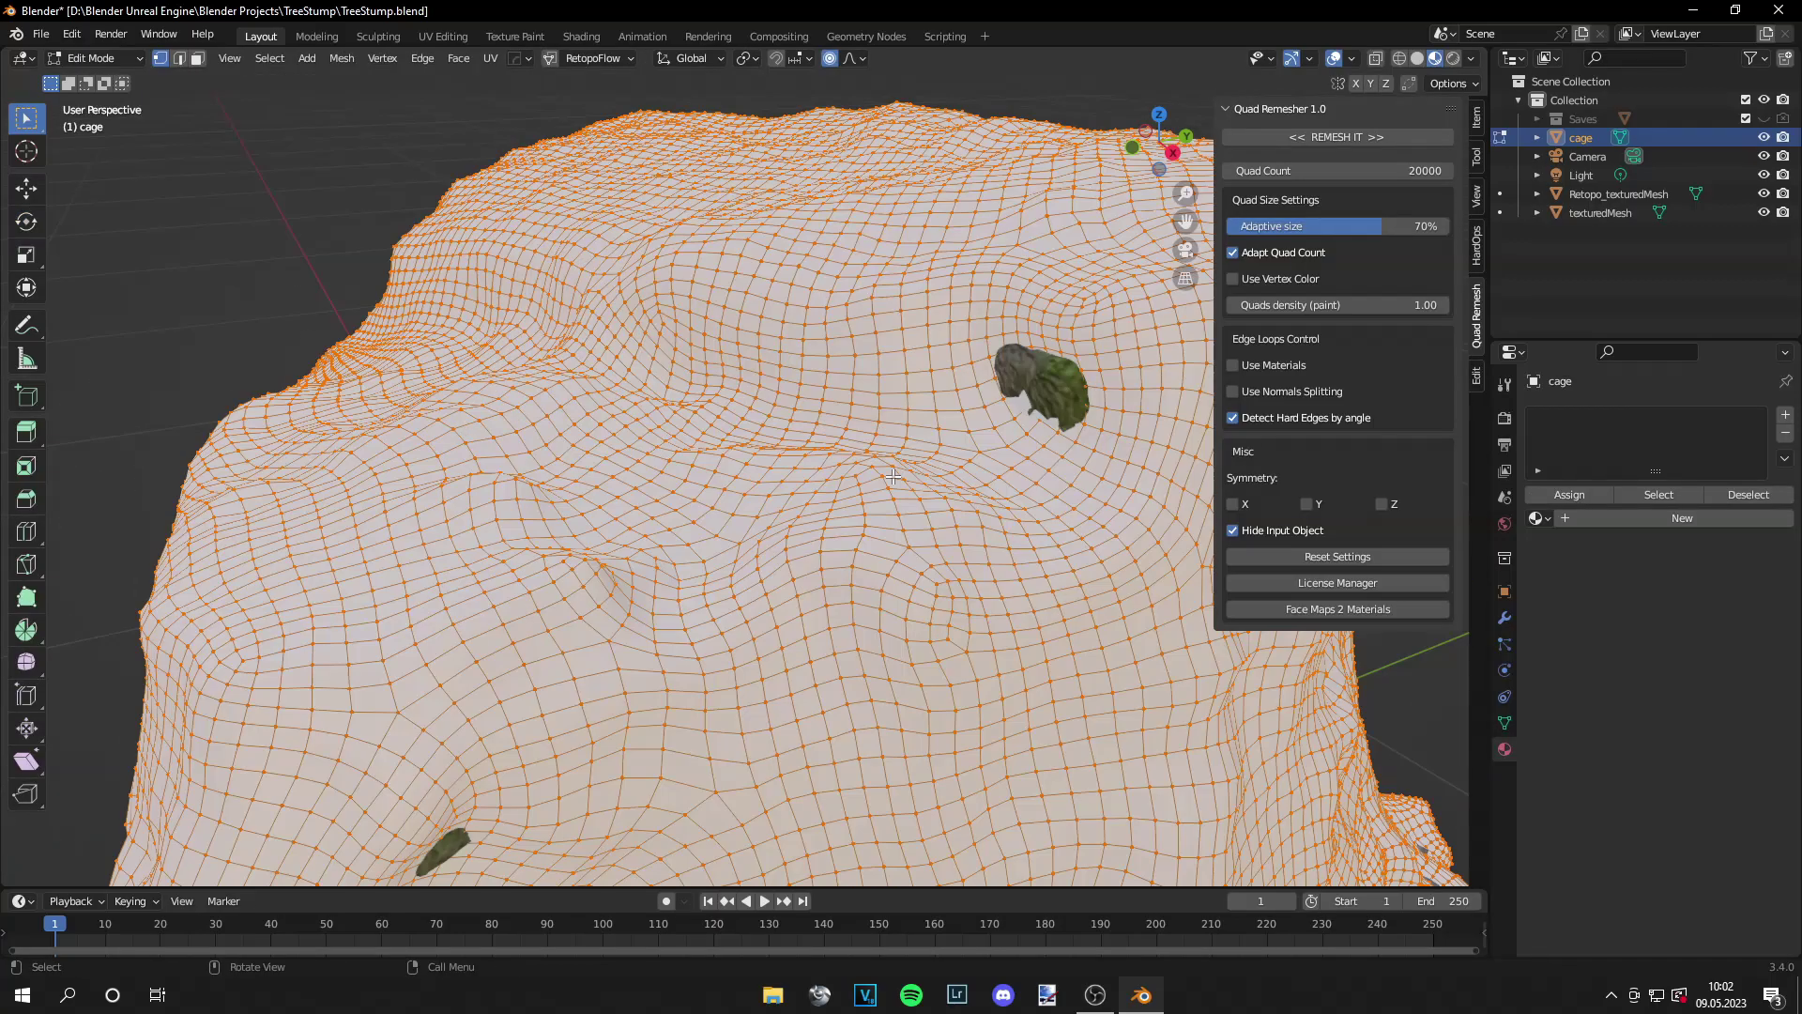
scroll(893, 477, "down", 3)
middle_click_drag(893, 476, 854, 432)
key("3")
key("alt+a")
scroll(854, 432, "up", 4)
scroll(822, 383, "down", 4)
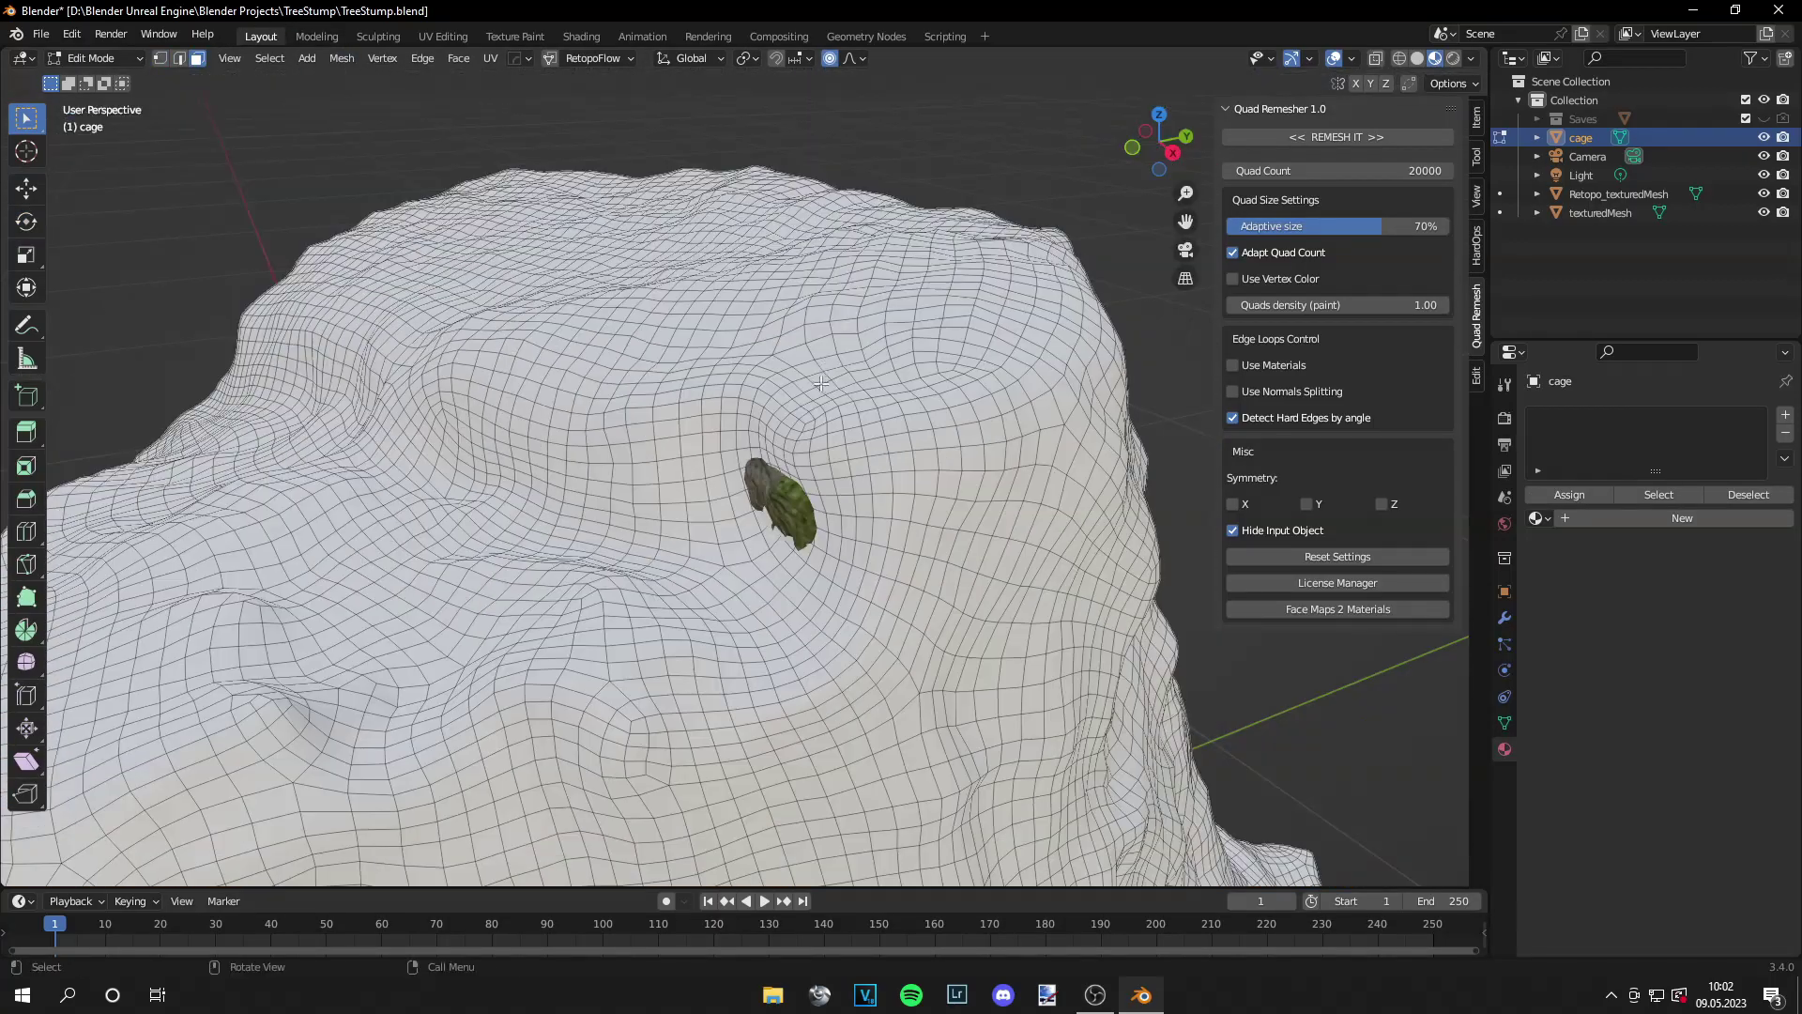
left_click(786, 516)
Push the cage surface outward with proportional editing, along Y, then once more
key("g")
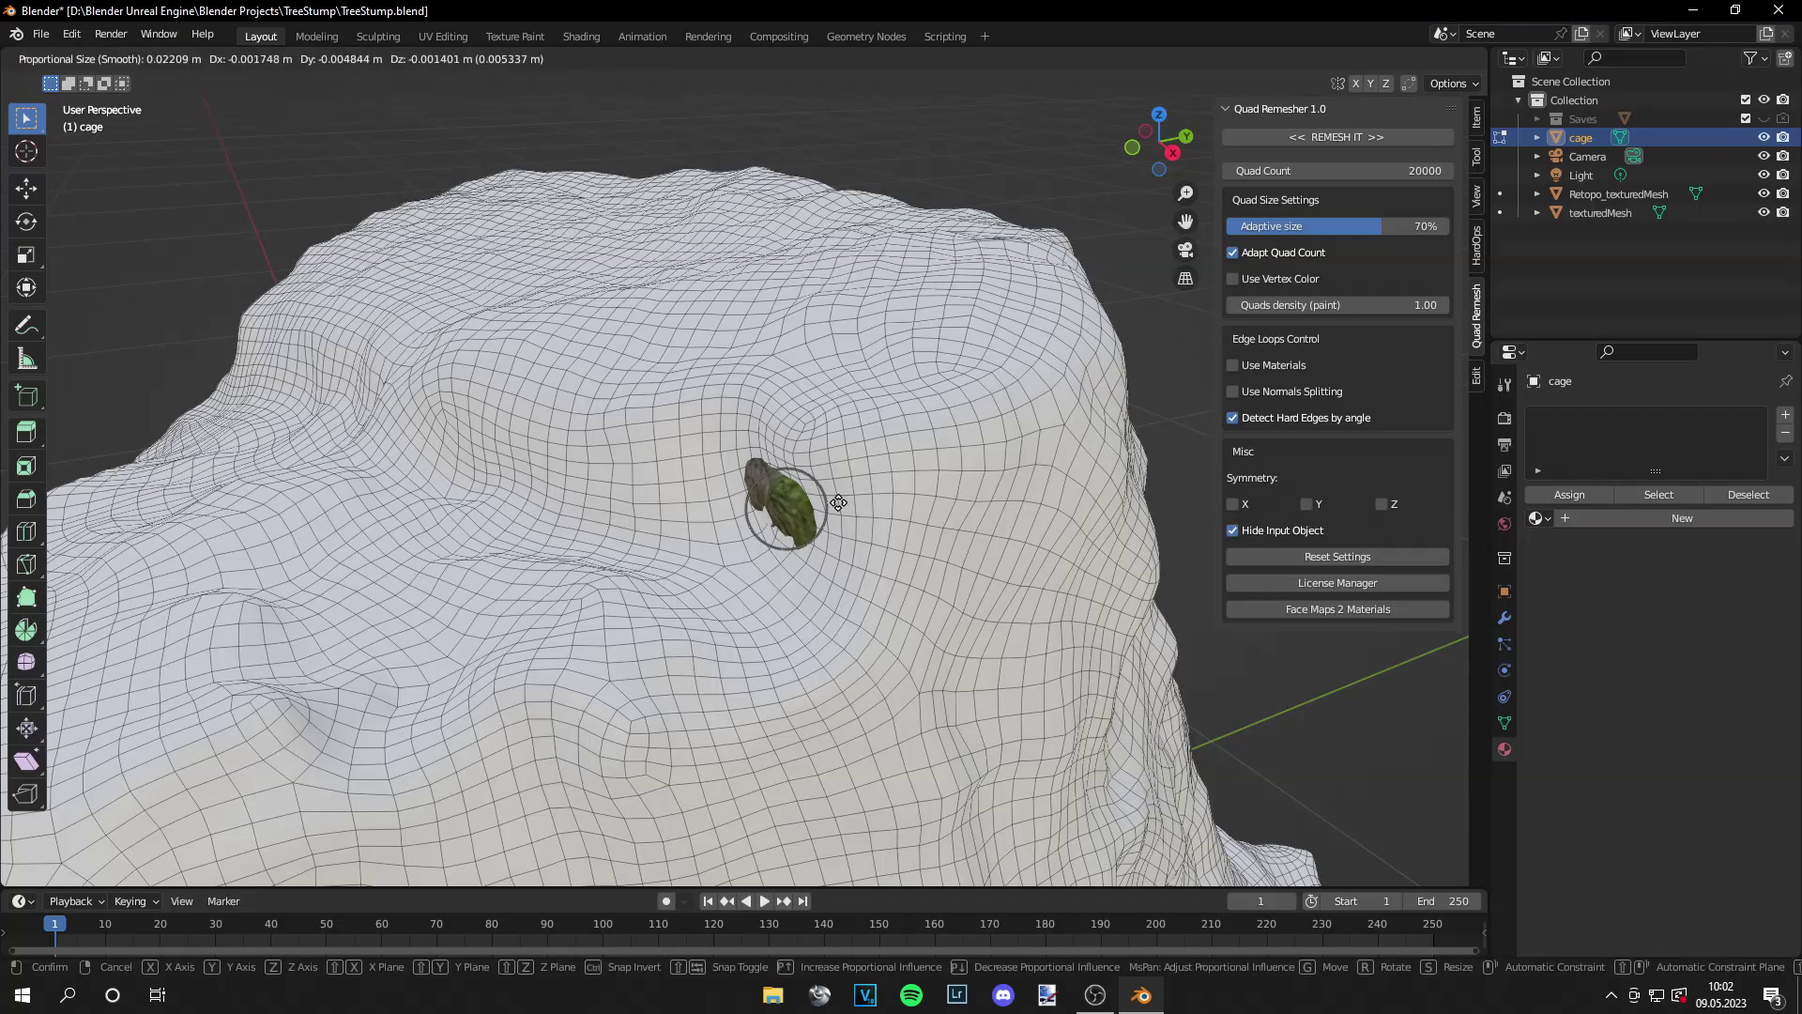
scroll(839, 503, "up", 2)
scroll(839, 504, "down", 5)
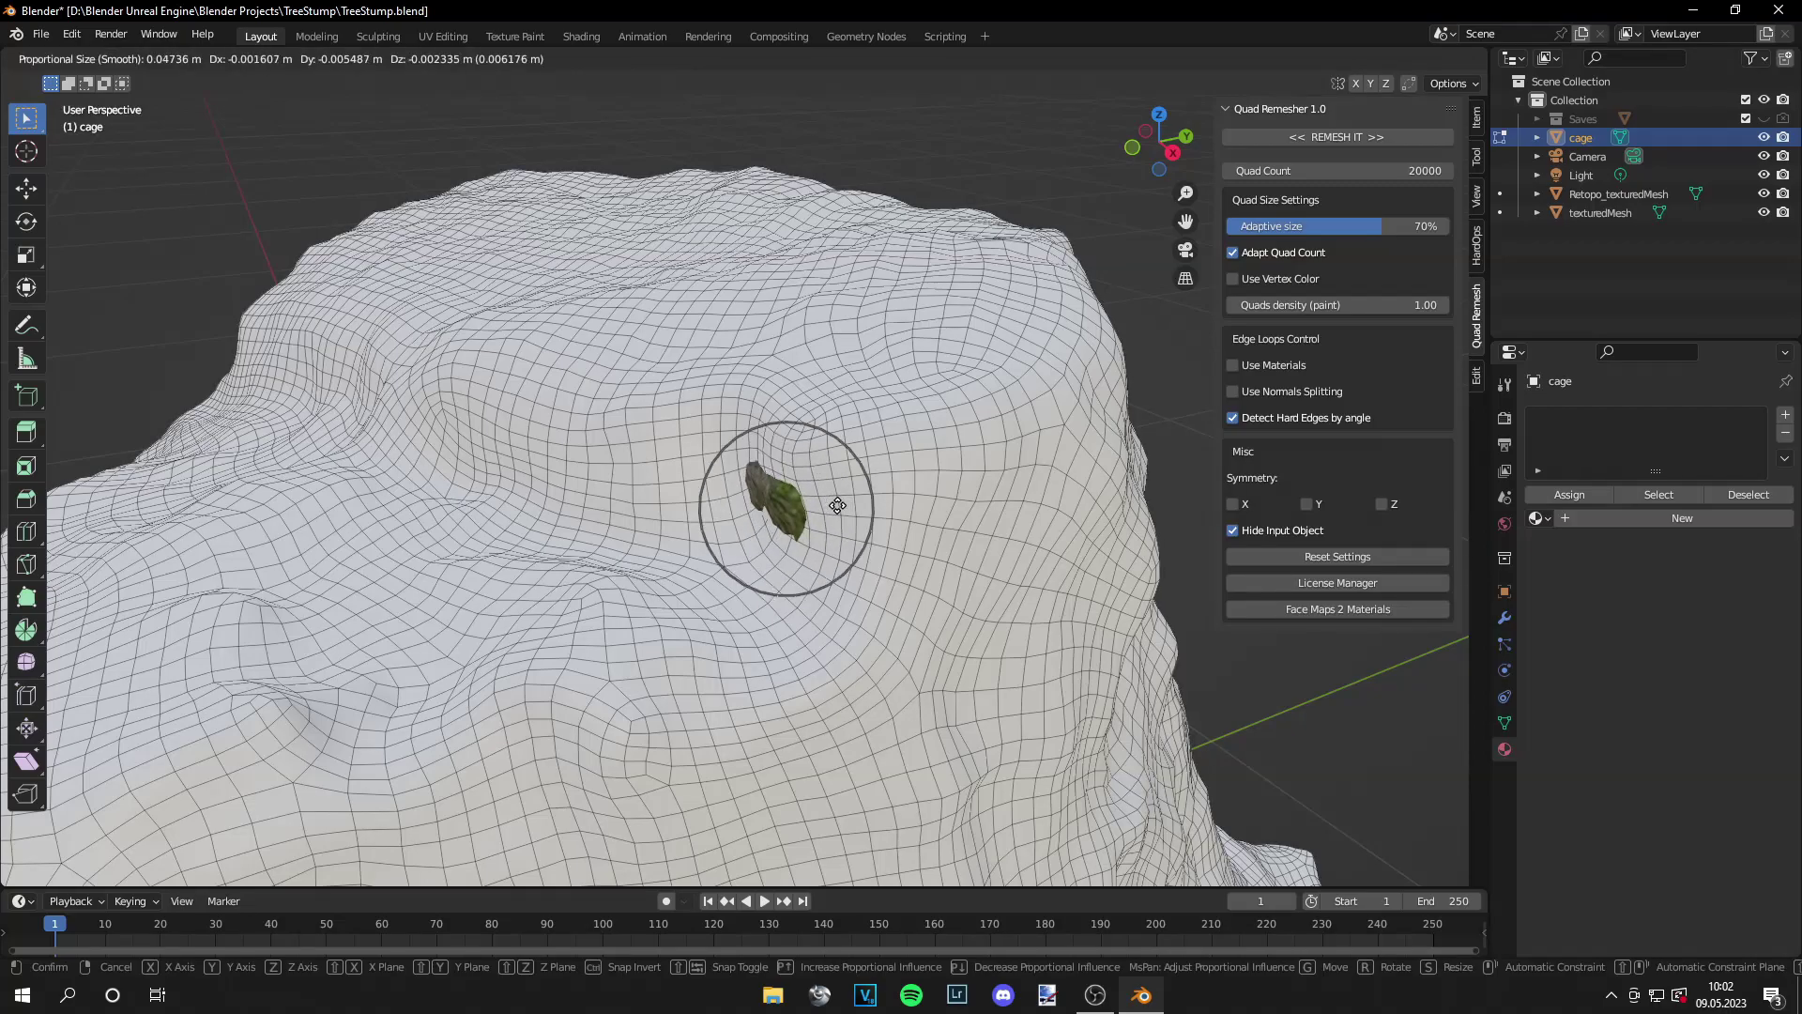
scroll(830, 504, "up", 2)
scroll(831, 504, "down", 3)
middle_click_drag(835, 504, 882, 514)
key("y")
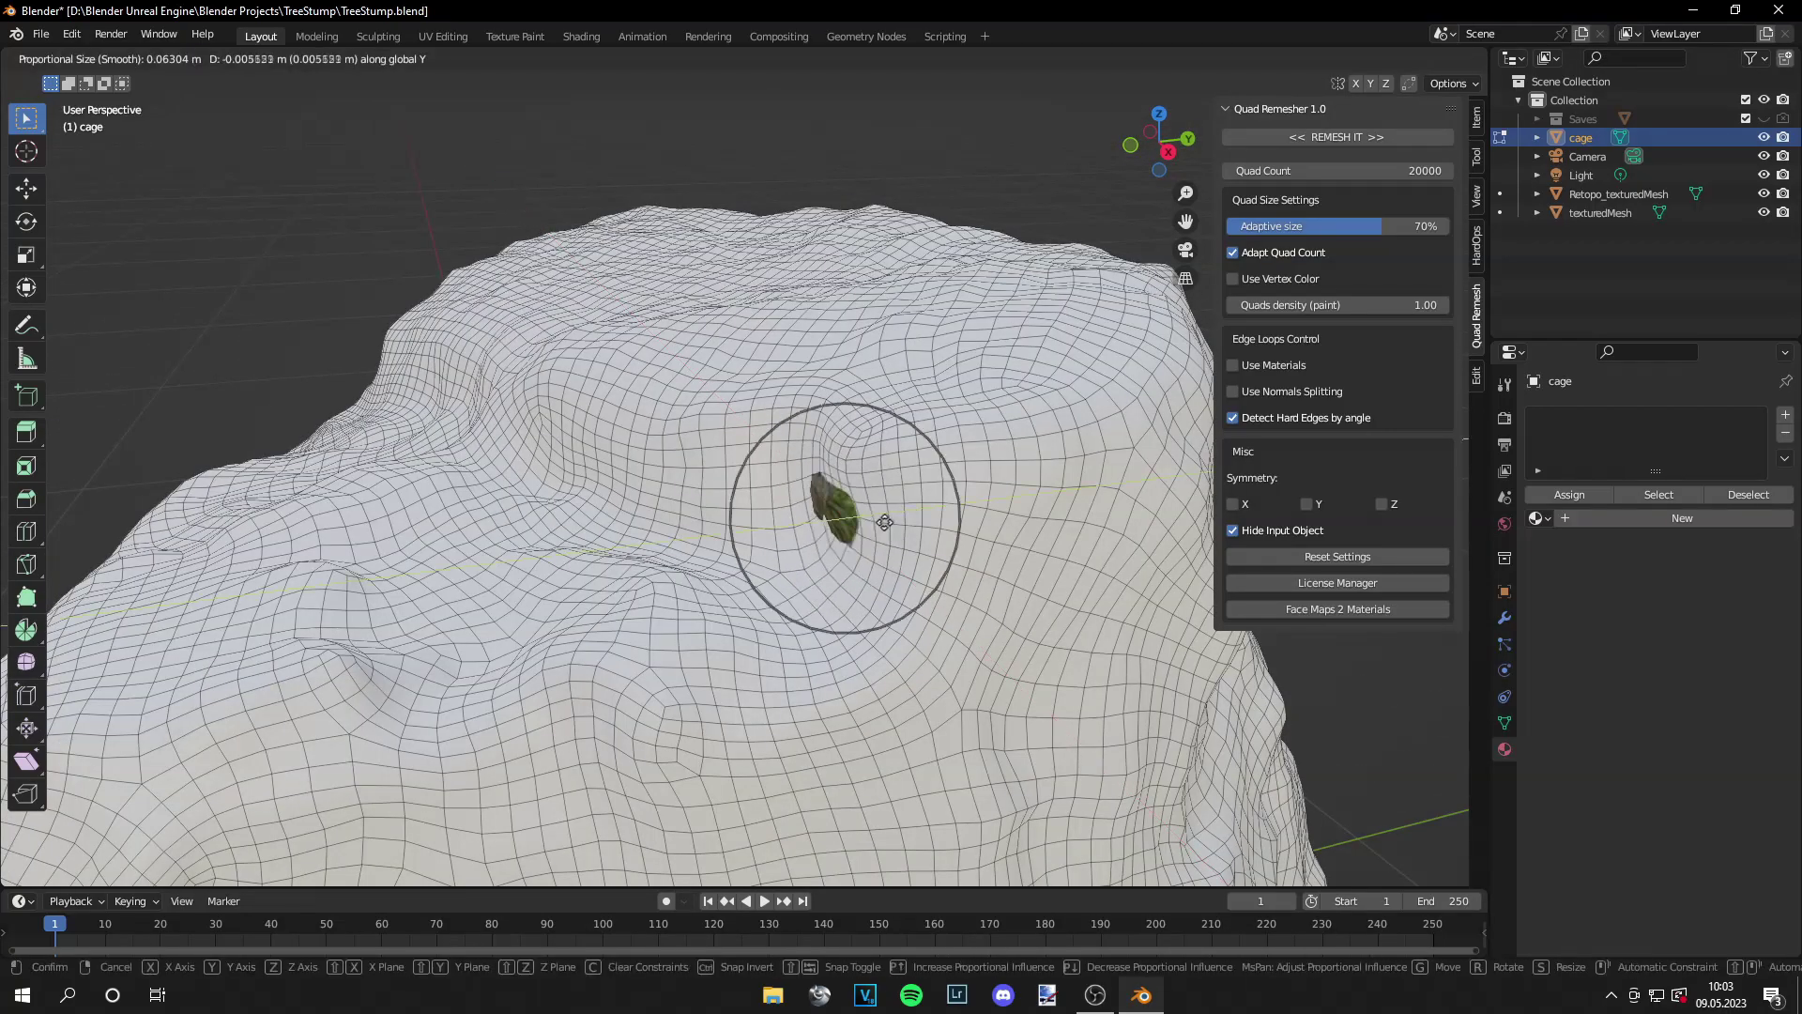
left_click(884, 522)
scroll(885, 521, "down", 4)
scroll(563, 469, "up", 5)
key("g")
left_click(668, 530)
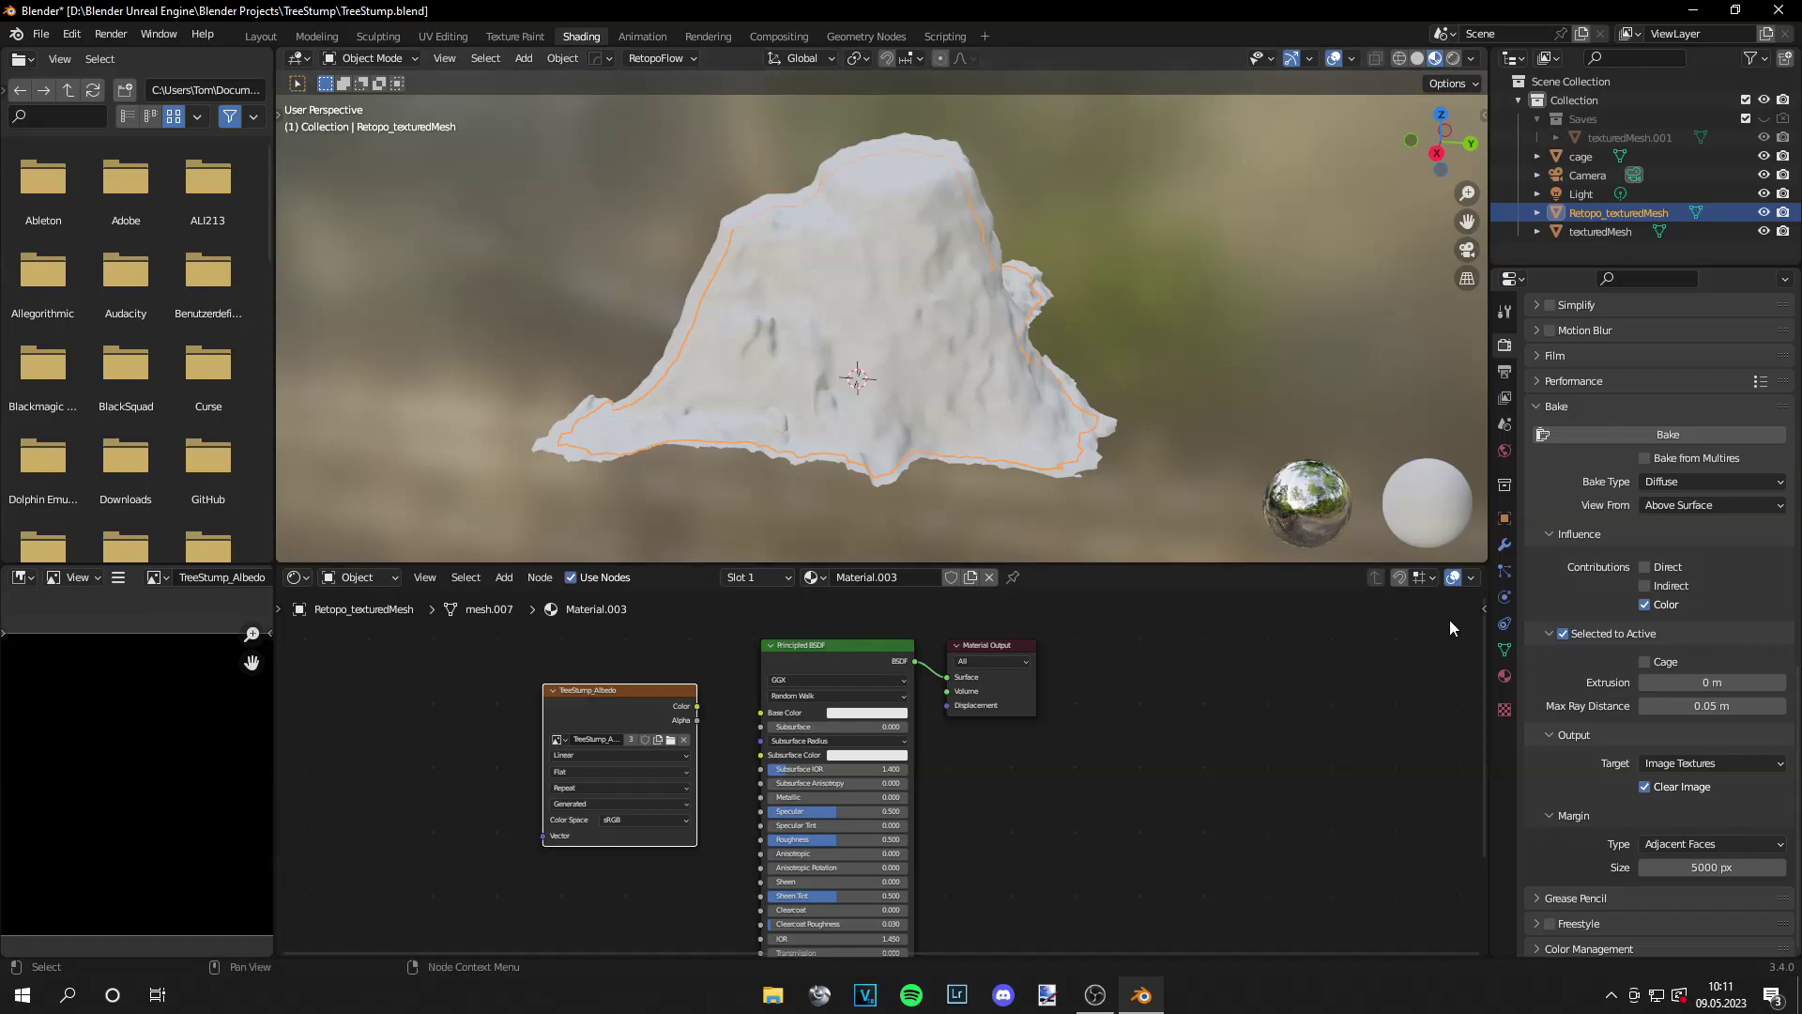
Enable the bake Cage option with 'cage' as Cage Object, selecting texturedMesh then Retopo_texturedMesh as active
left_click(1646, 662)
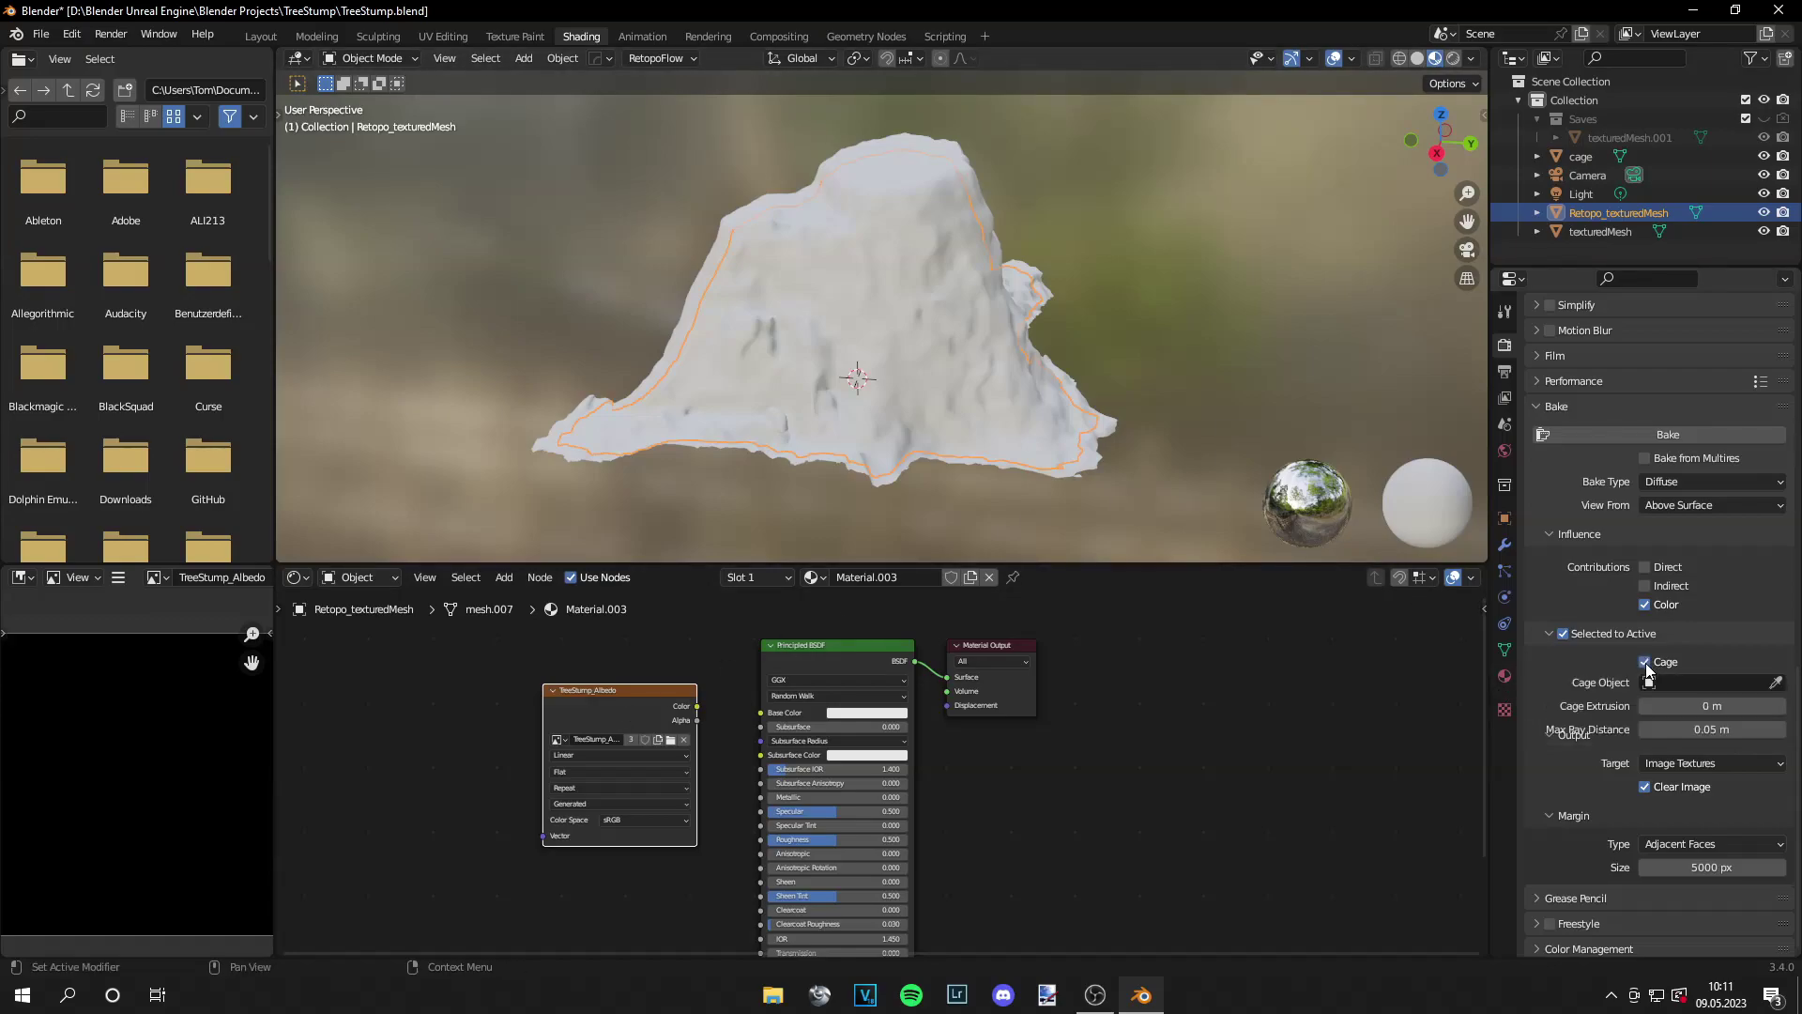
left_click(1774, 683)
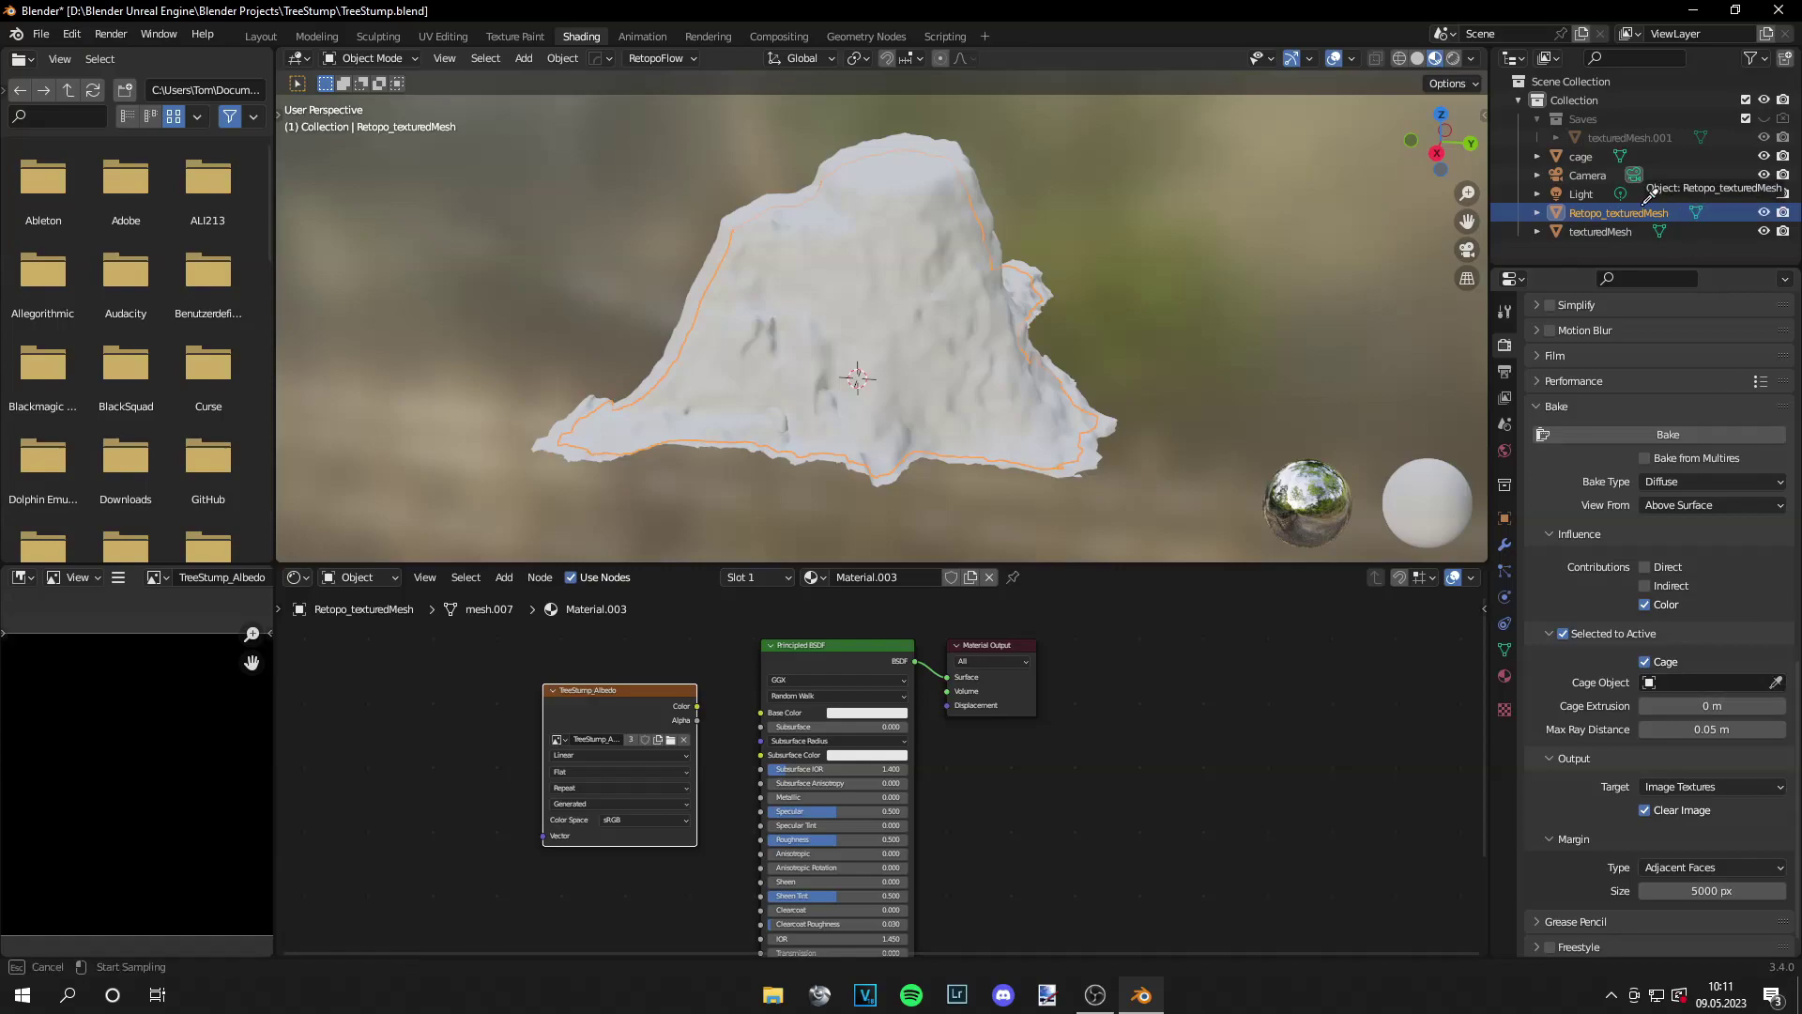
left_click(1590, 155)
left_click(1601, 232)
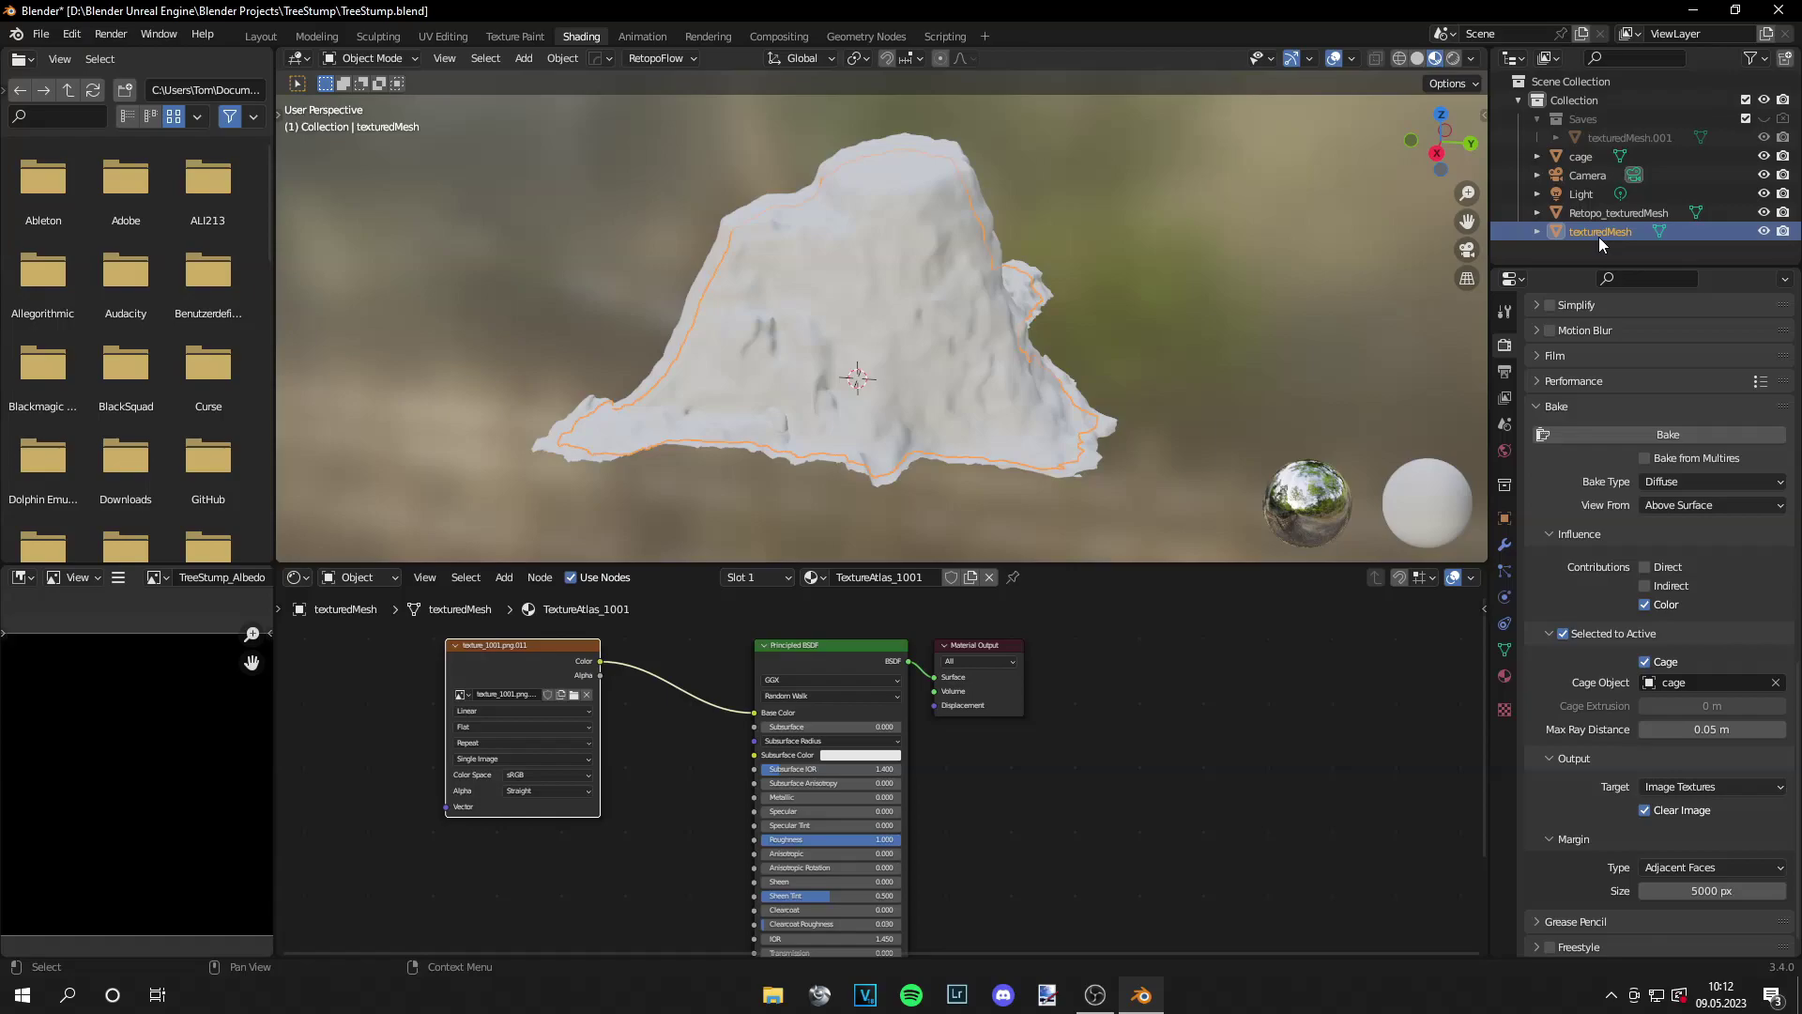
left_click(1600, 213, "ctrl")
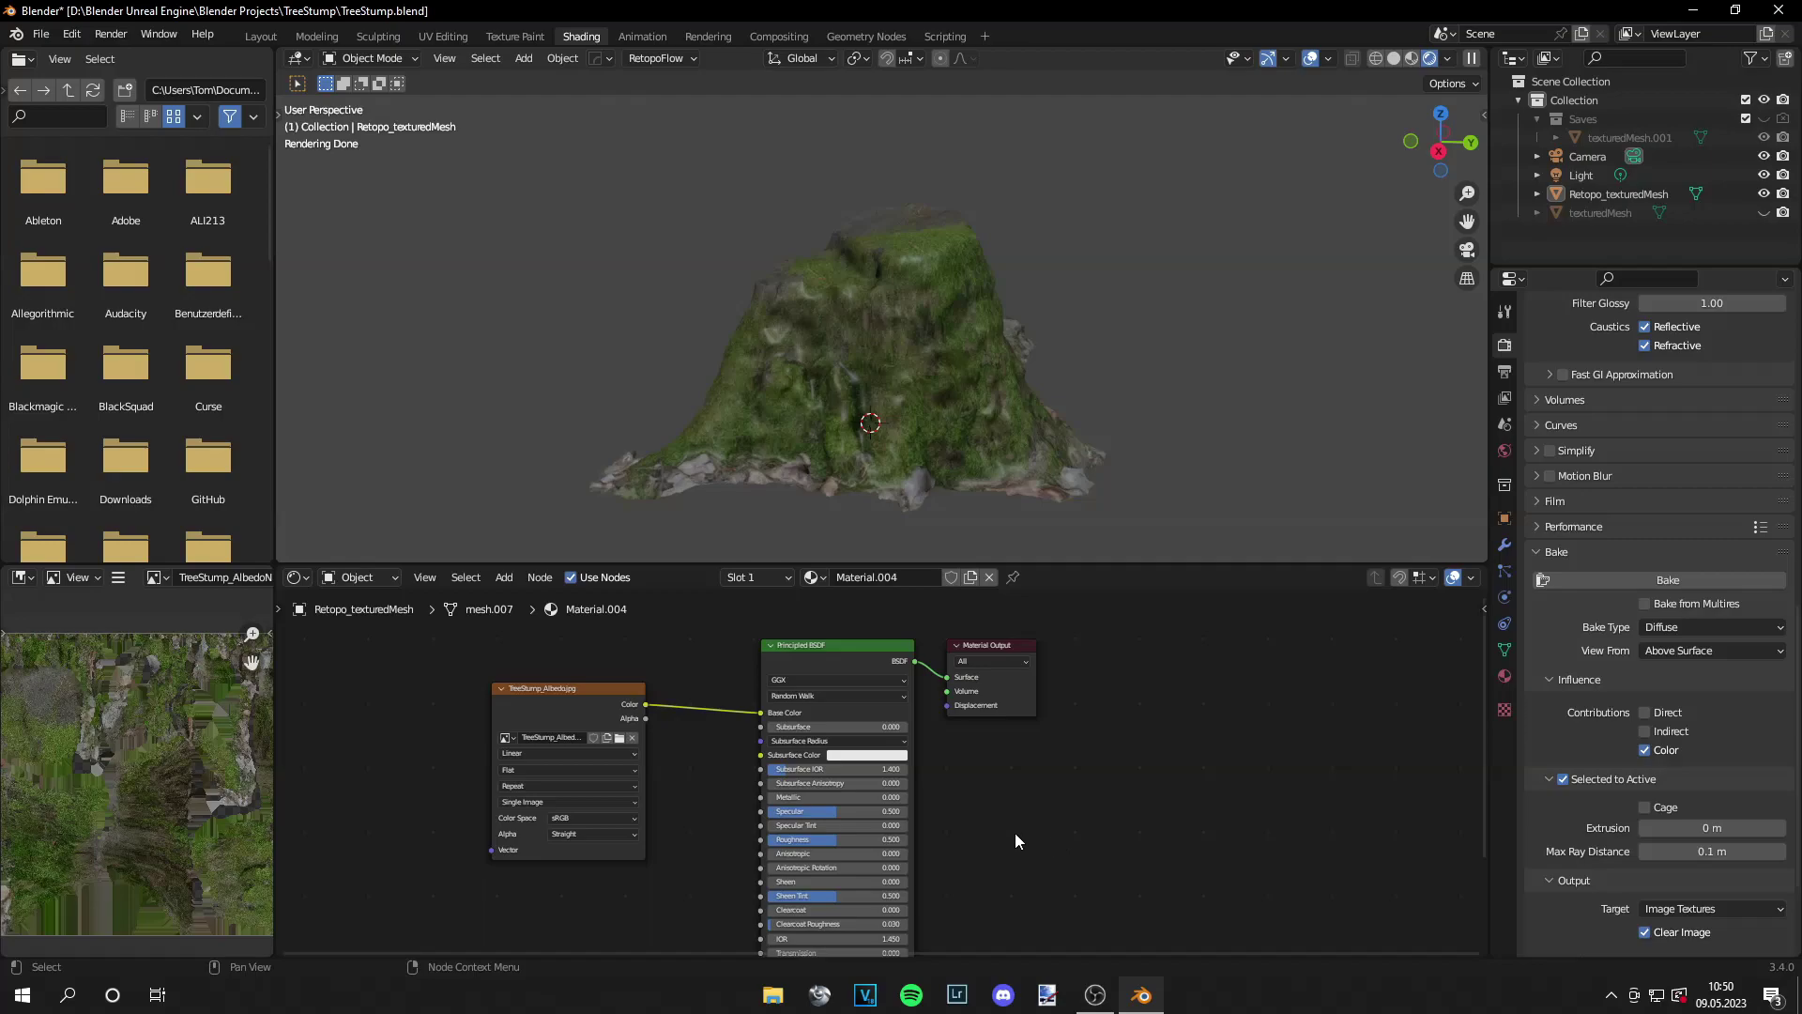
Set the shader's Specular to 0, then add a Sun light and tilt it
key("BackSpace")
mouse_move(995, 421)
middle_mouse_down()
mouse_move(984, 449)
mouse_move(899, 396)
mouse_move(999, 411)
middle_mouse_up()
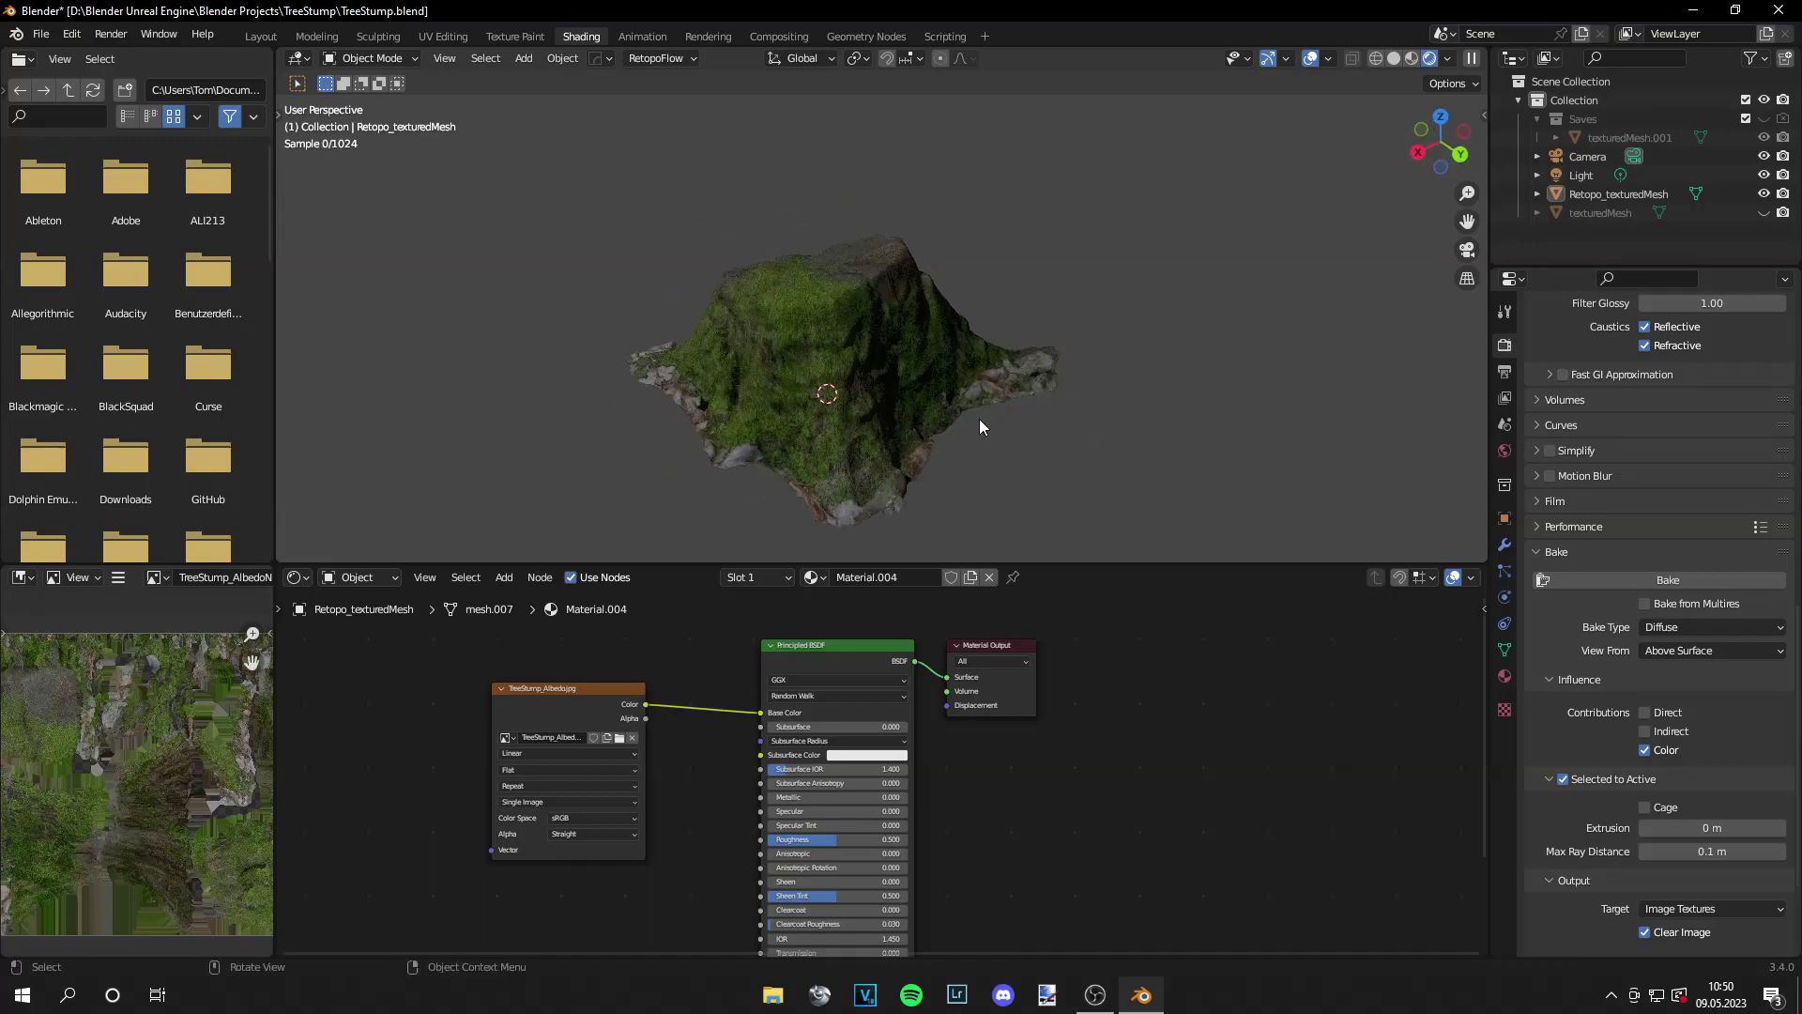
key("shift+a")
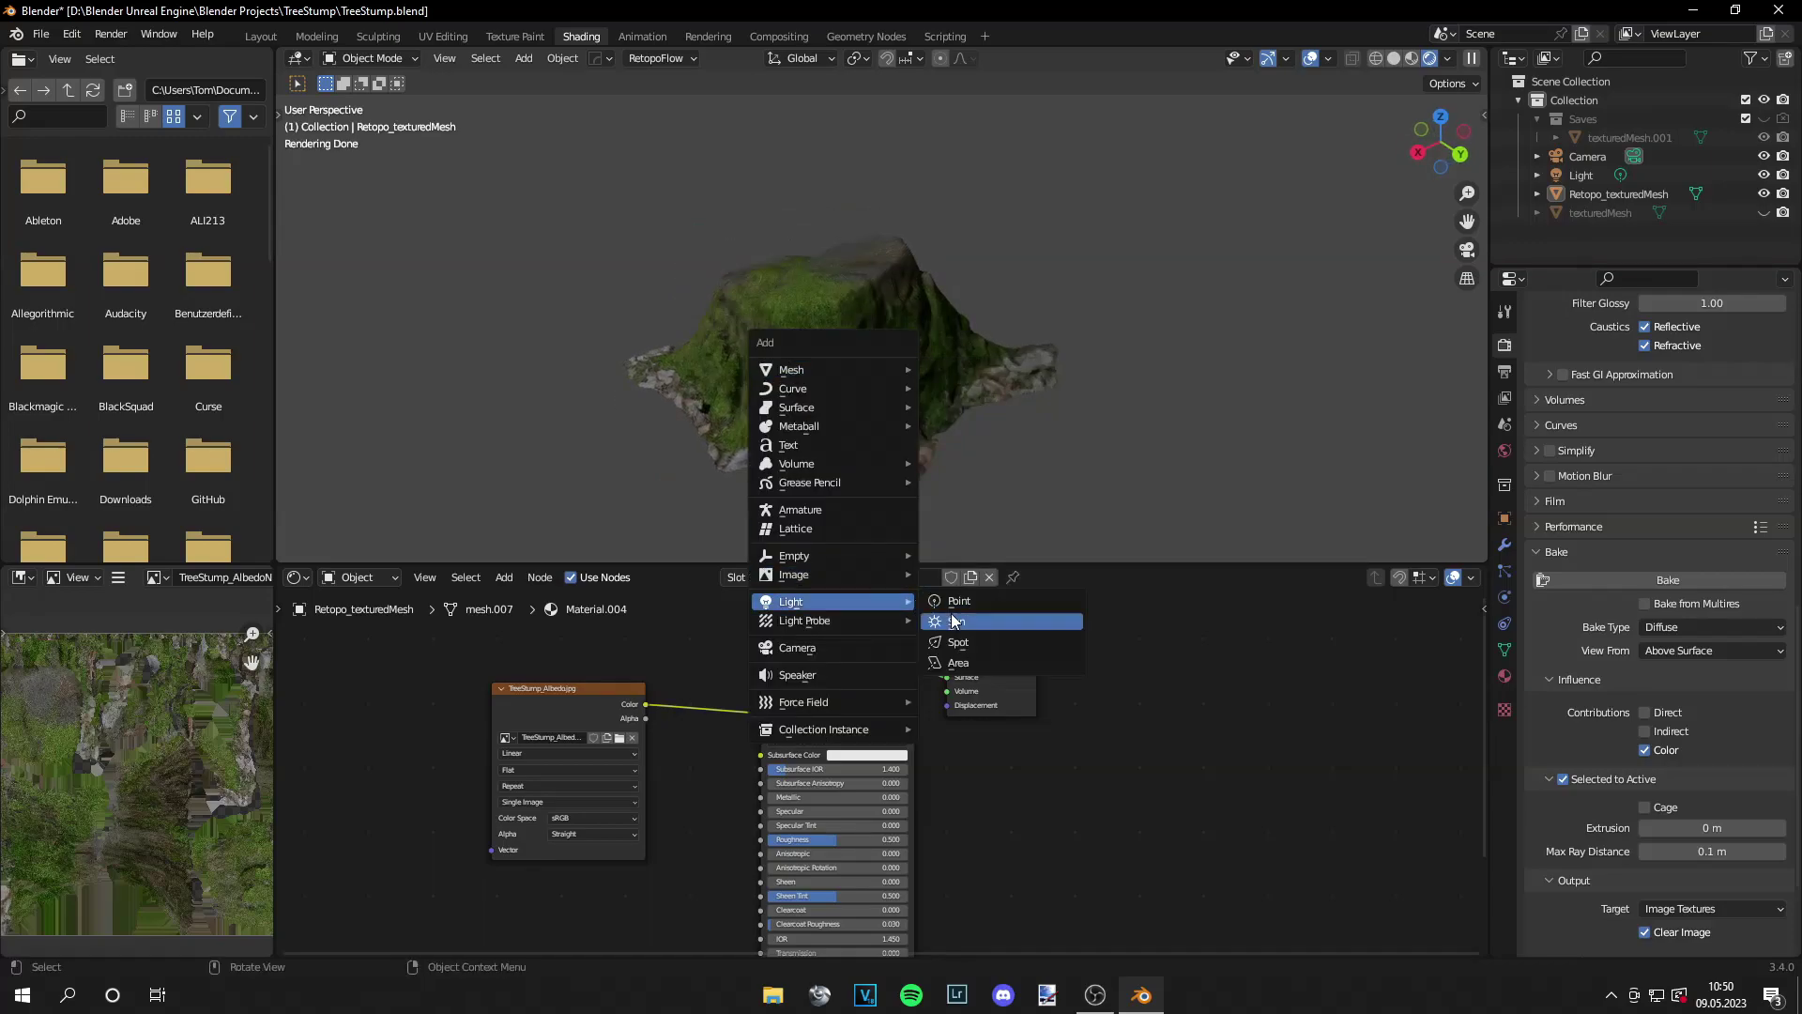
left_click(954, 619)
key("r")
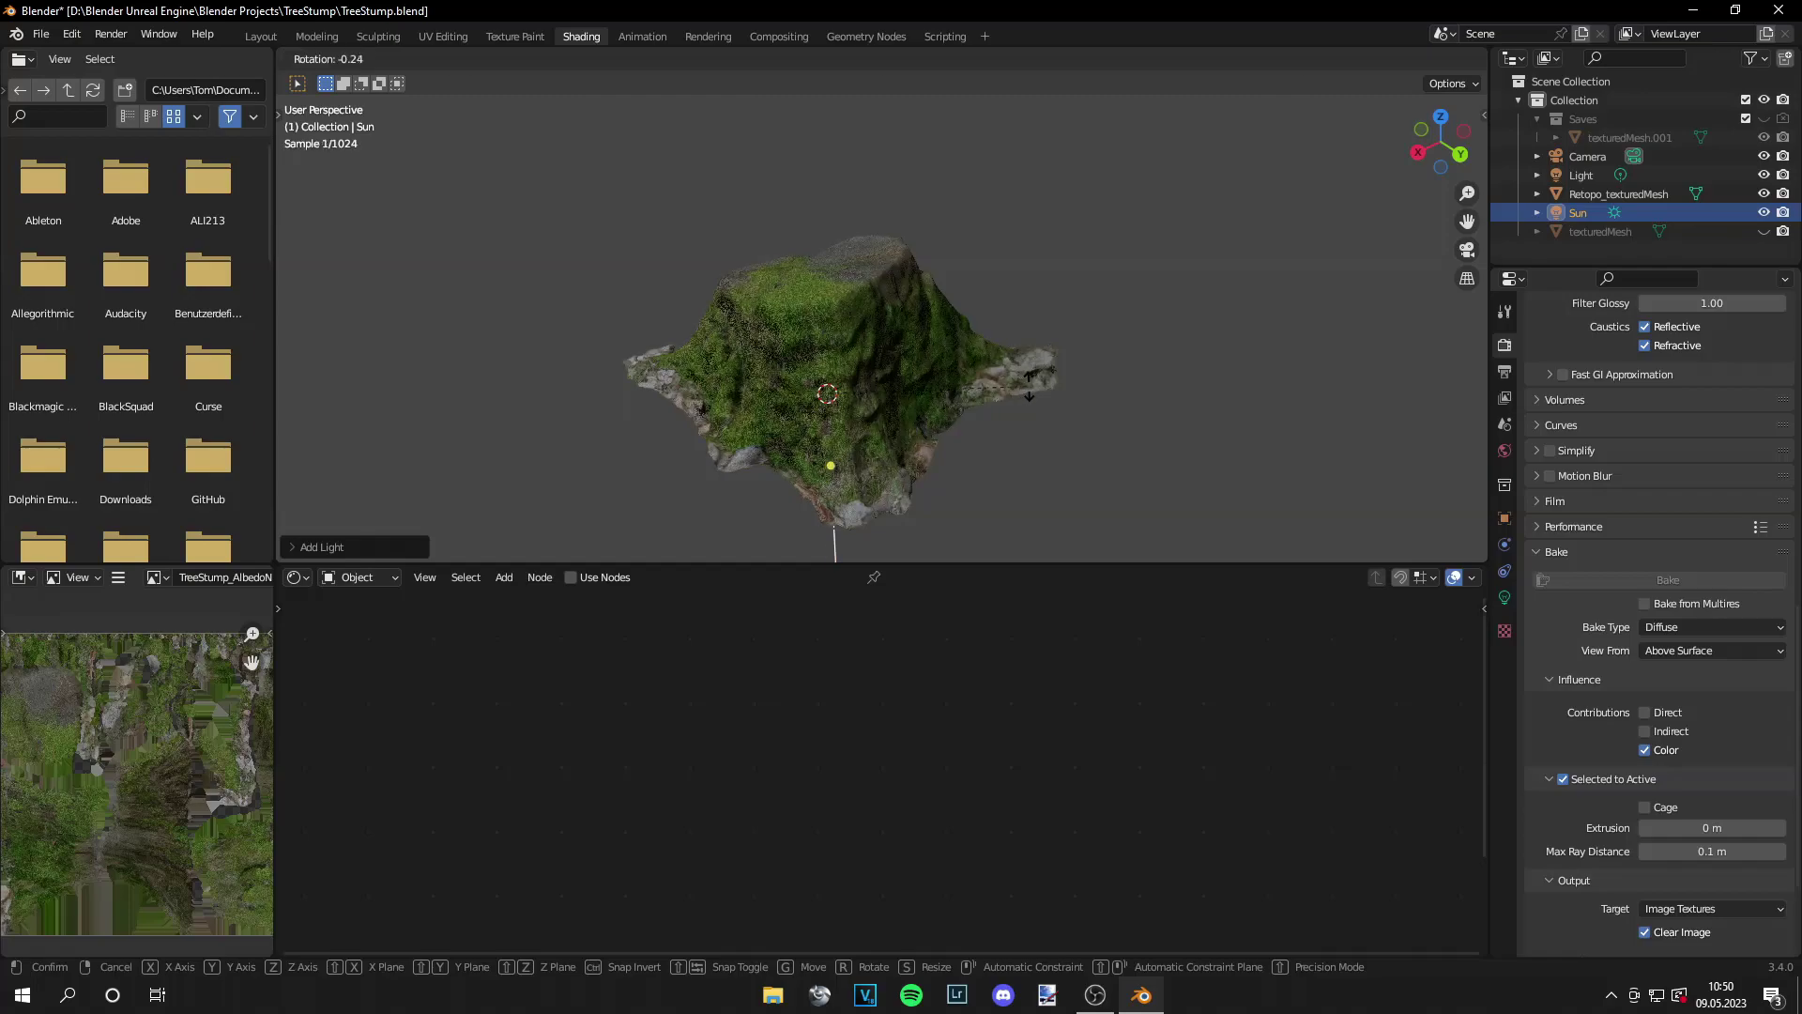
left_click(1151, 123)
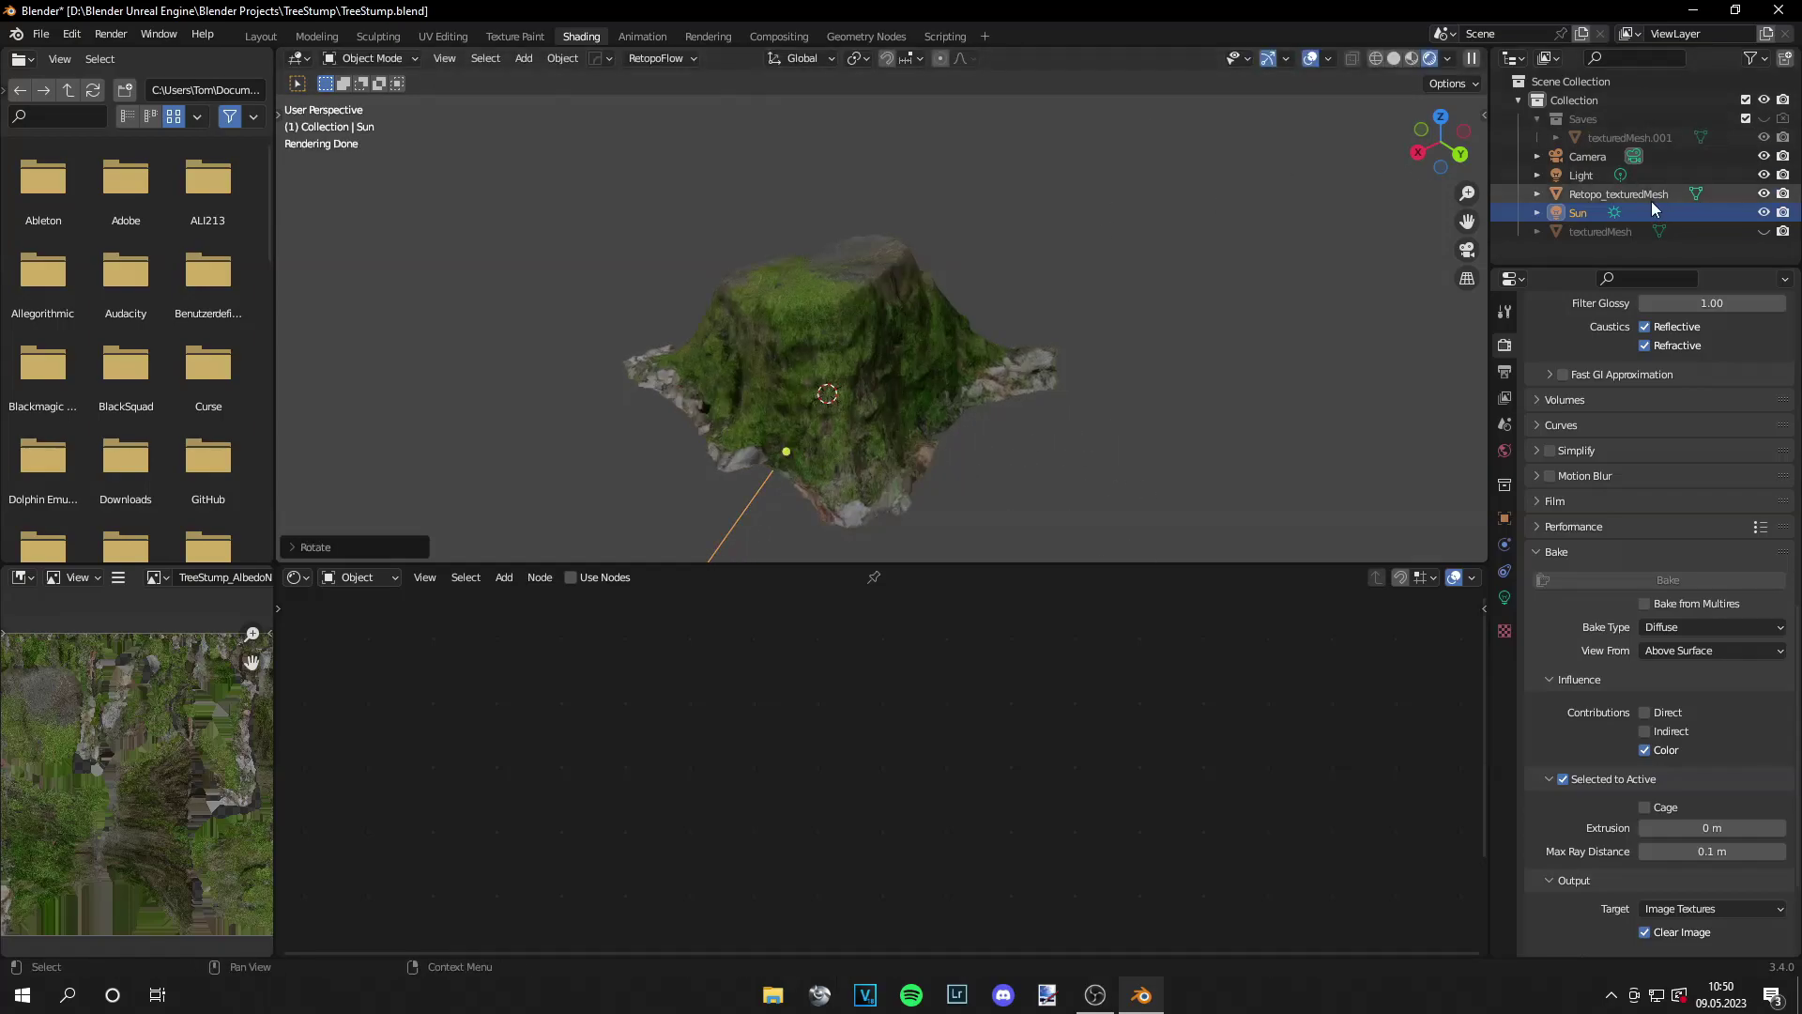
Hide the old Light and set the Sun's Strength to 3
left_click(1599, 175)
left_click(1764, 175)
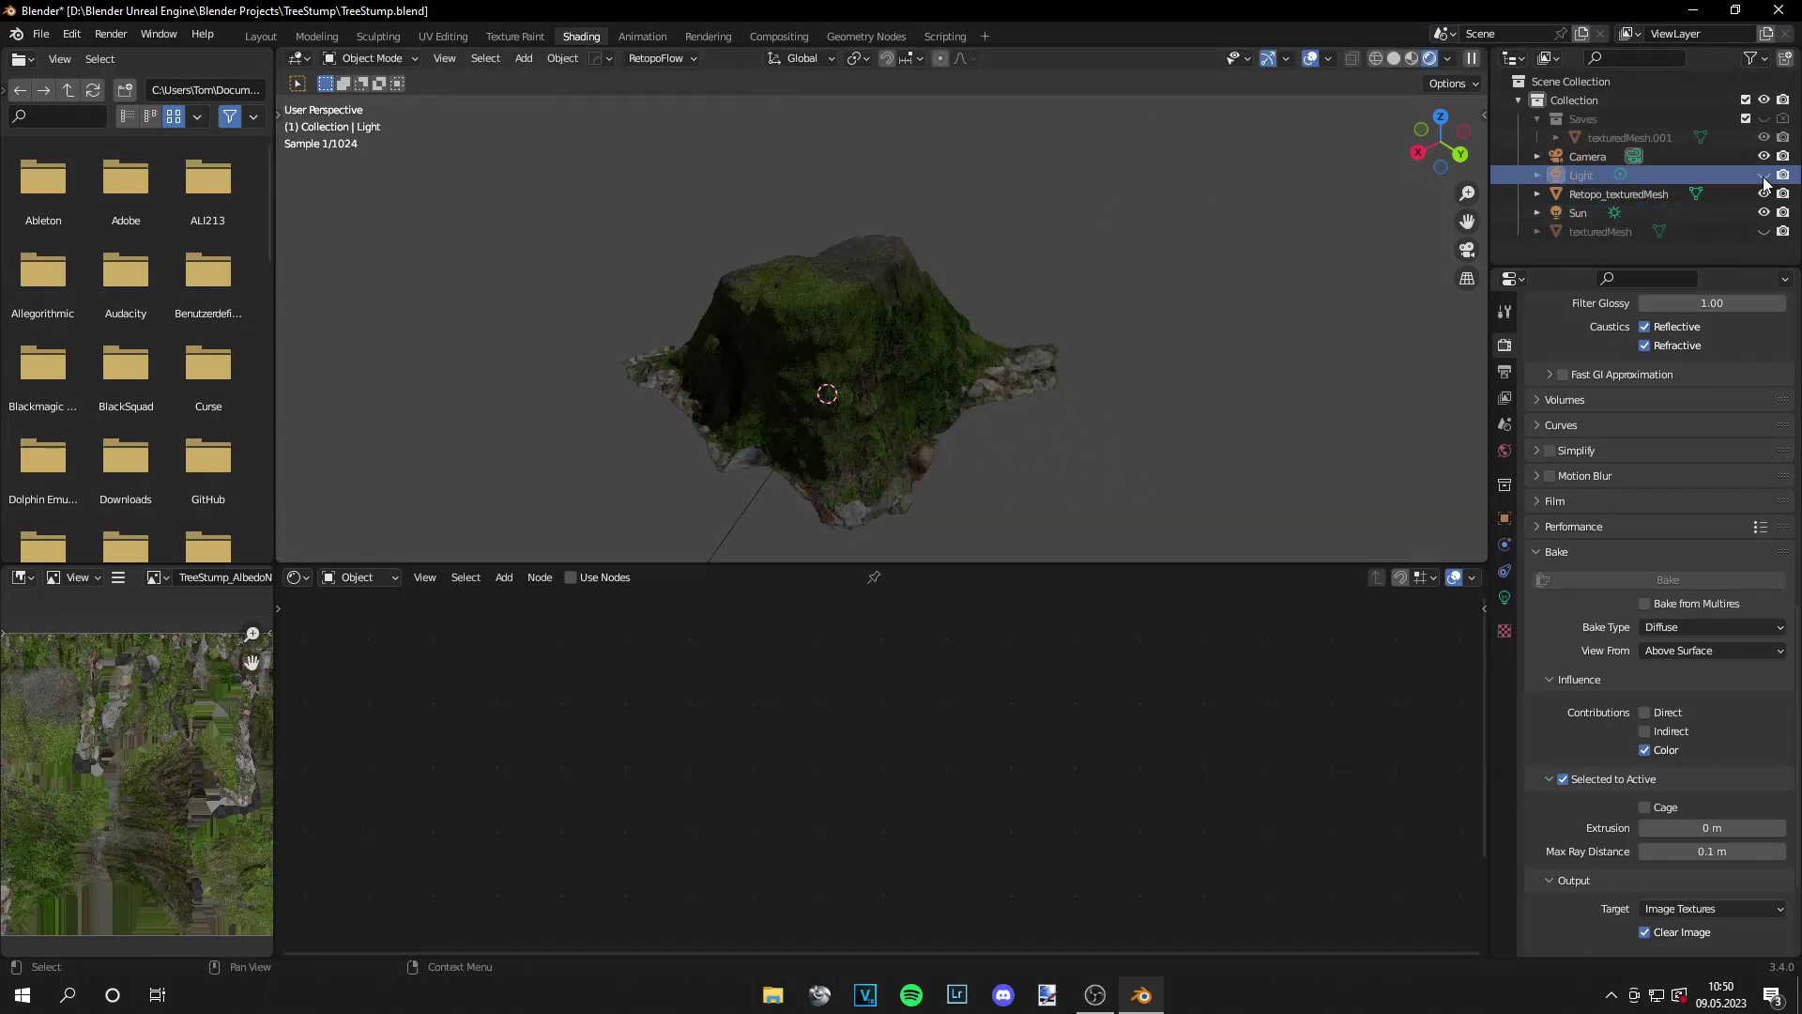
left_click(1578, 213)
left_click(1505, 597)
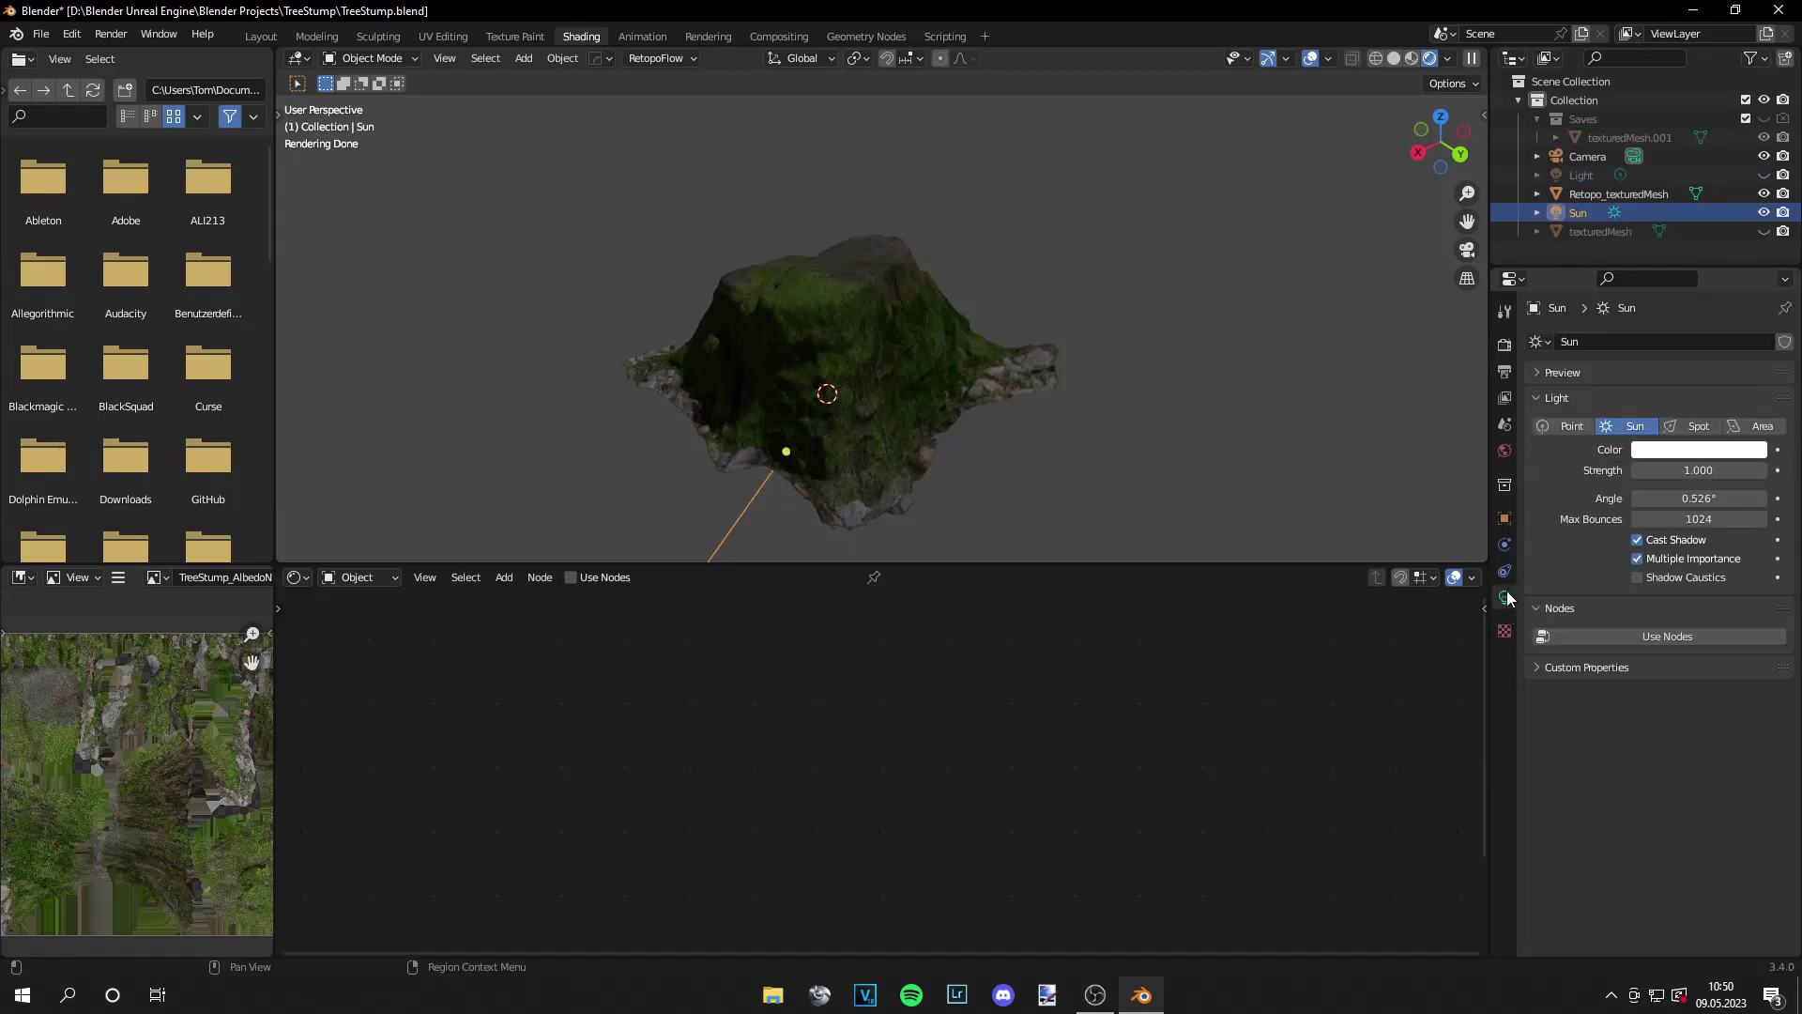
double_click(1699, 470)
type("3")
key("Return")
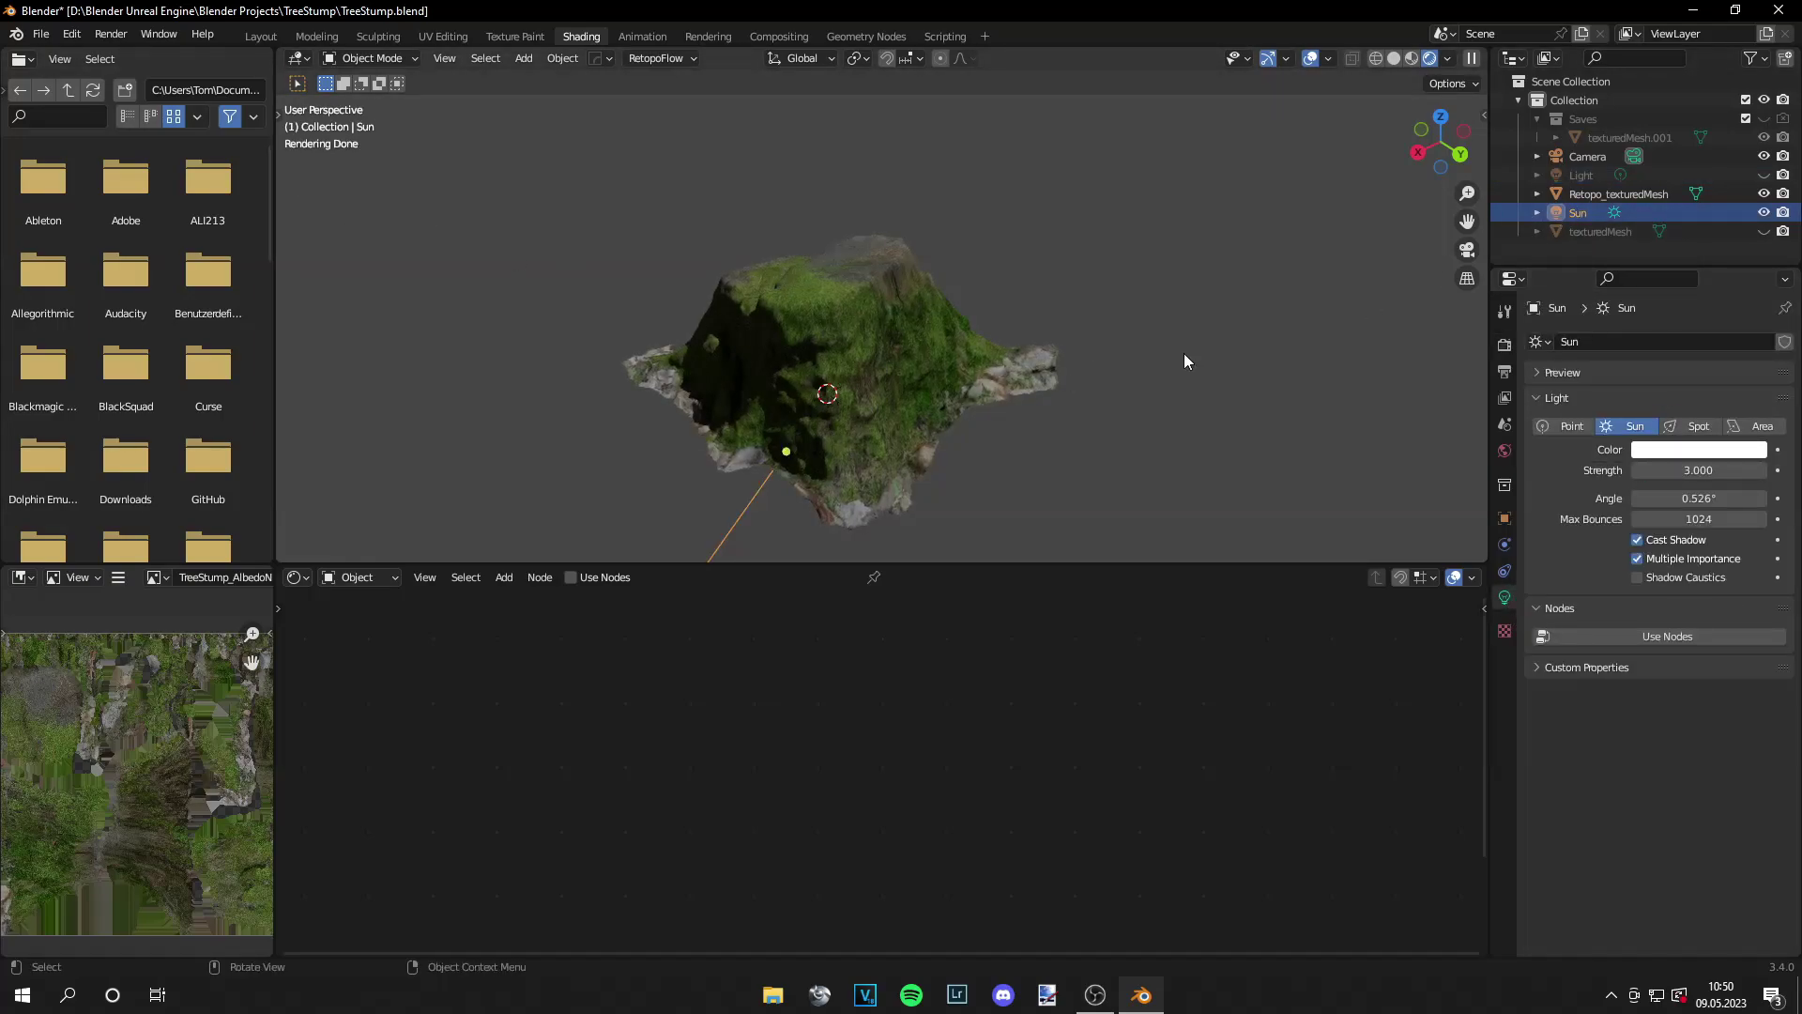
Rotate the Sun around the global Z axis
key("r")
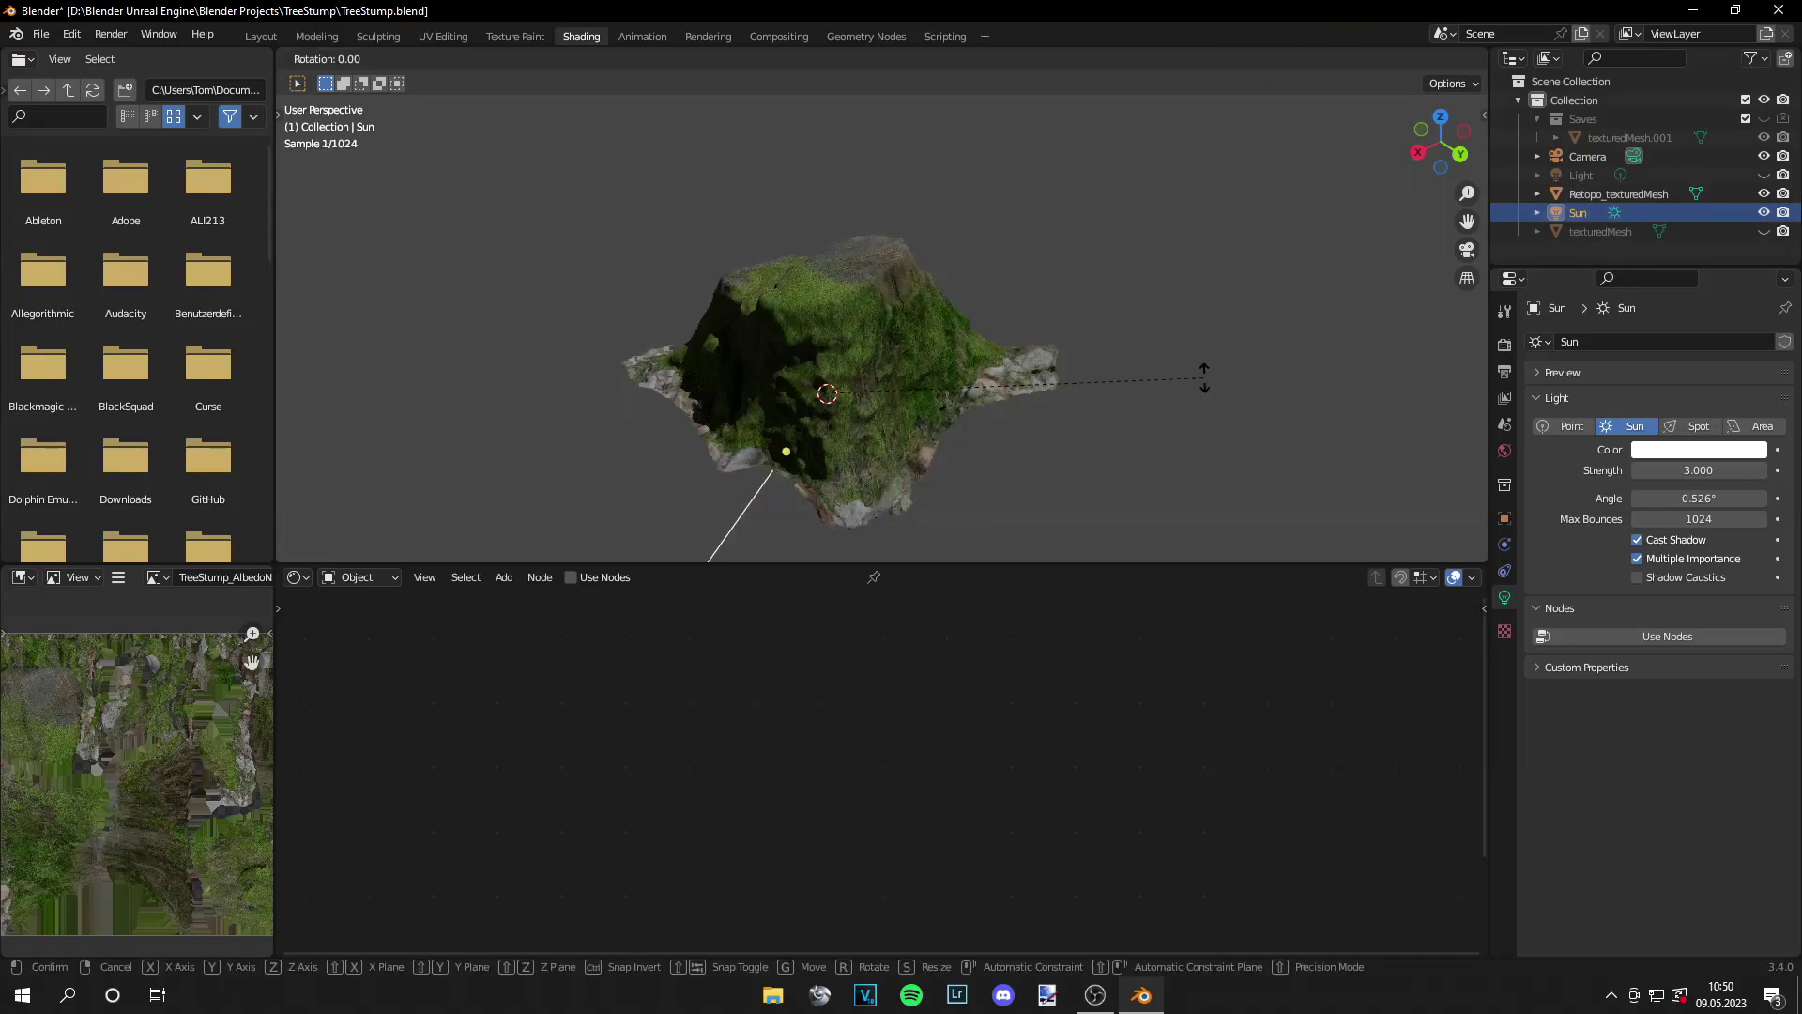
key("z")
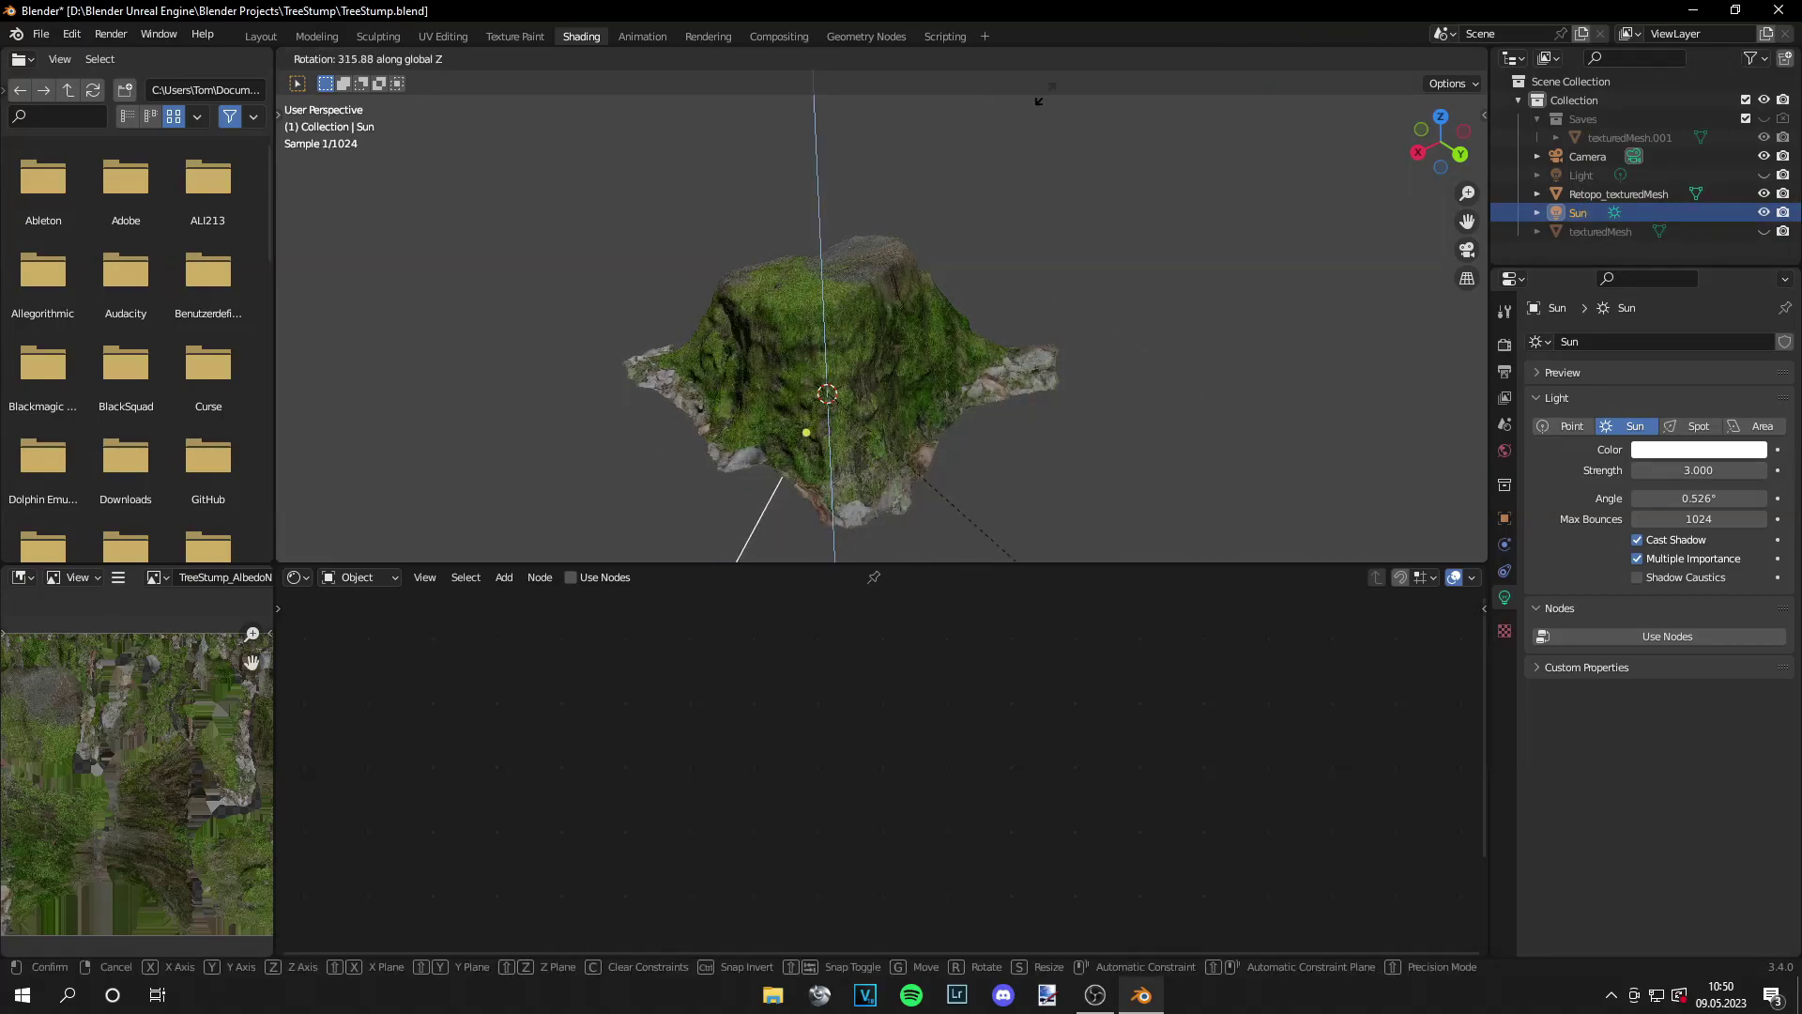
left_click(983, 286)
left_click(984, 286)
scroll(984, 286, "up", 5)
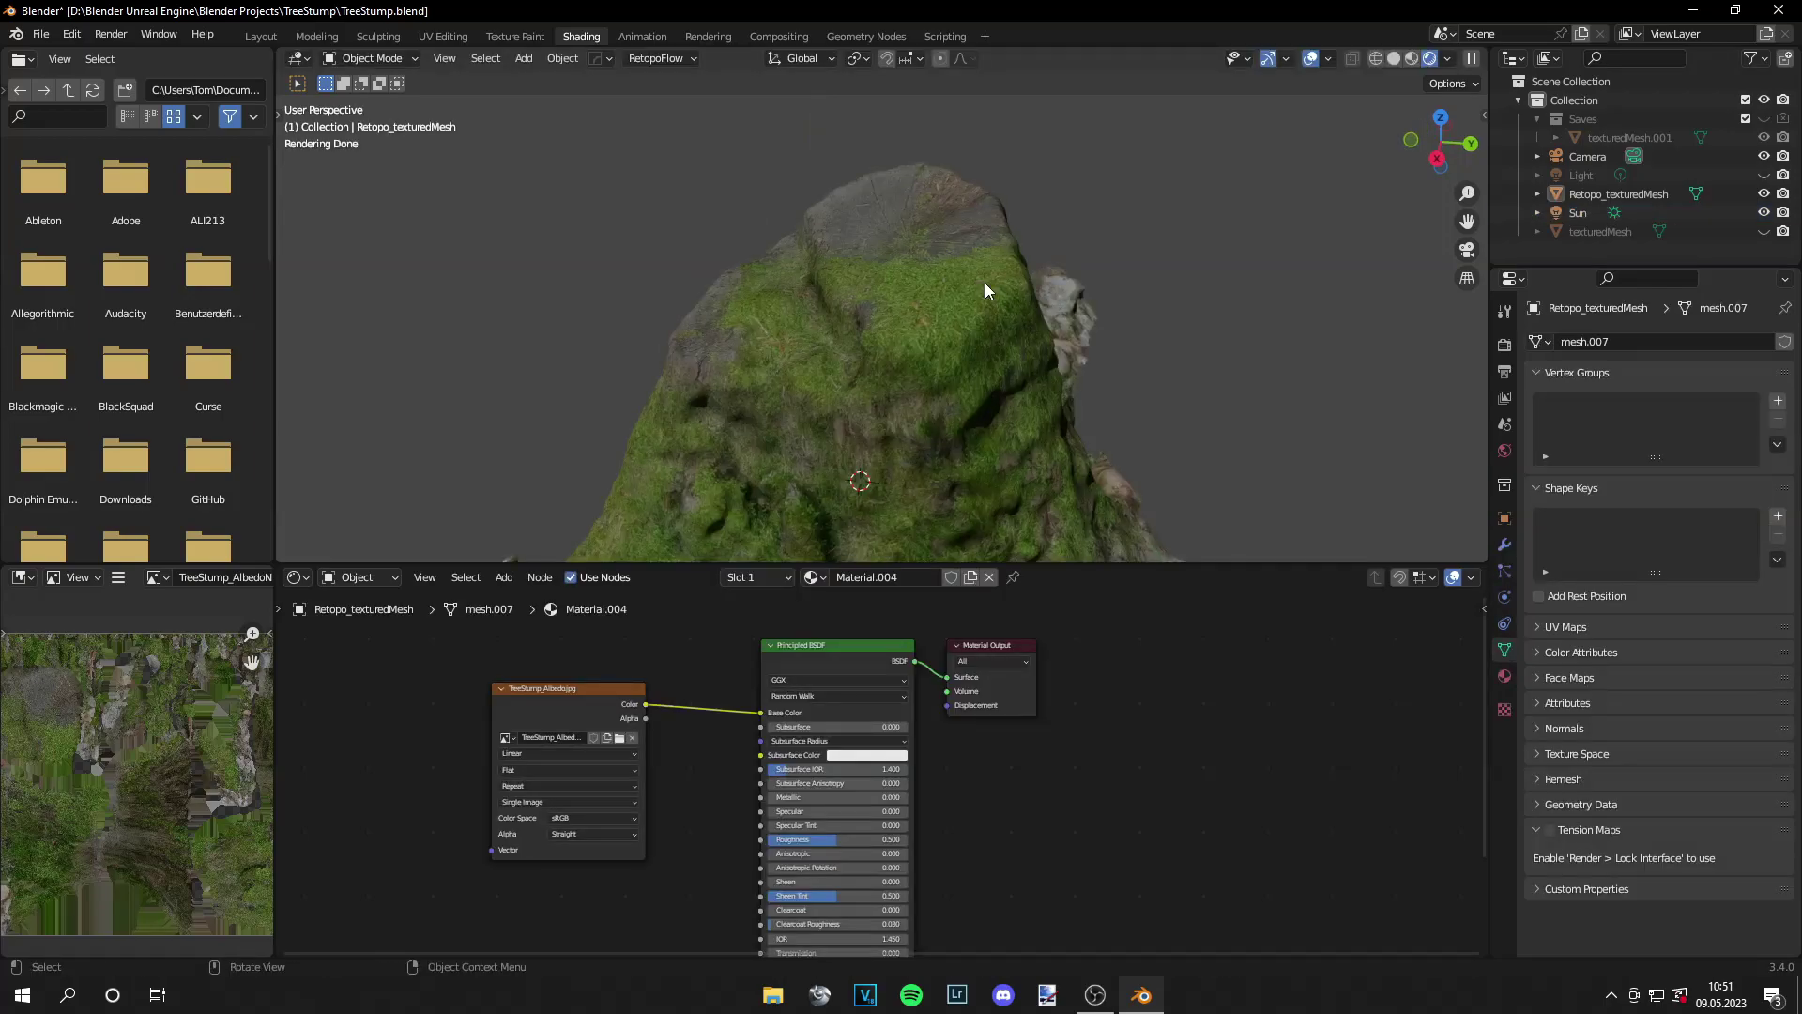
Add a Normal Map node beside the NORM texture node
left_click(598, 723)
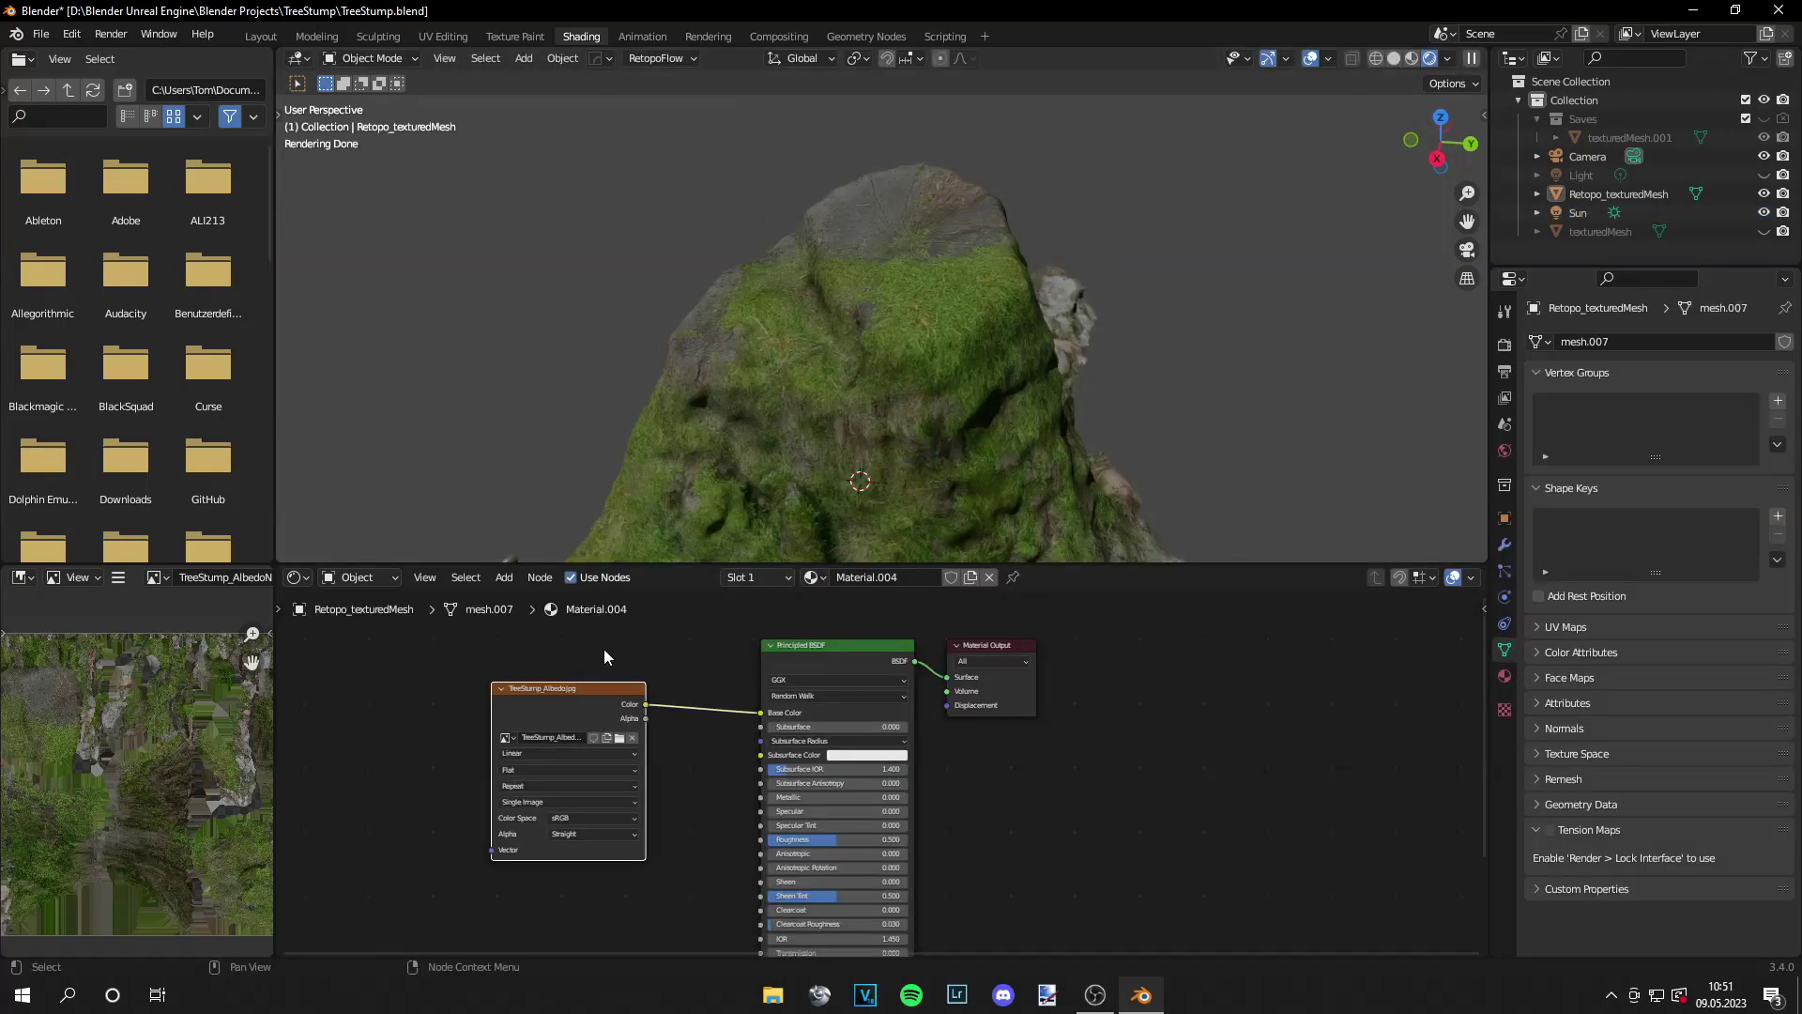
scroll(942, 435, "down", 5)
mouse_move(991, 393)
middle_mouse_down()
mouse_move(1016, 351)
mouse_move(1009, 396)
middle_mouse_up()
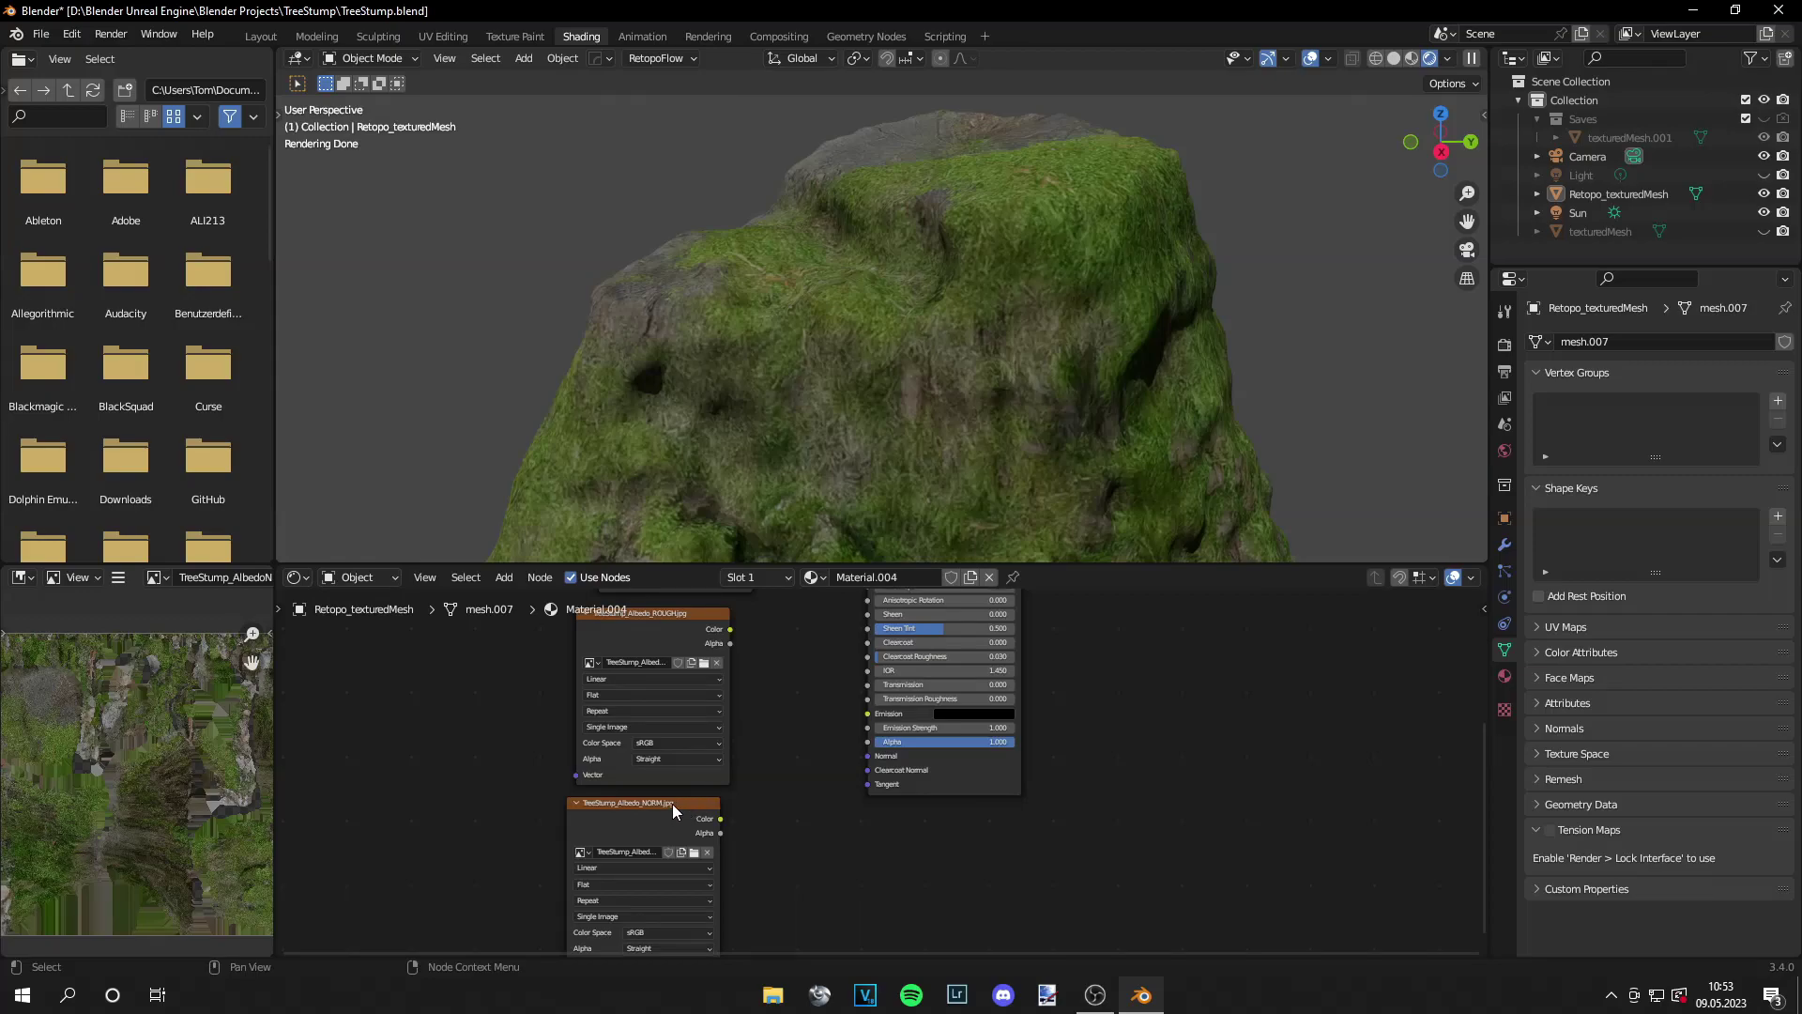
middle_click_drag(777, 762, 793, 734)
key("shift+a")
left_click(800, 732)
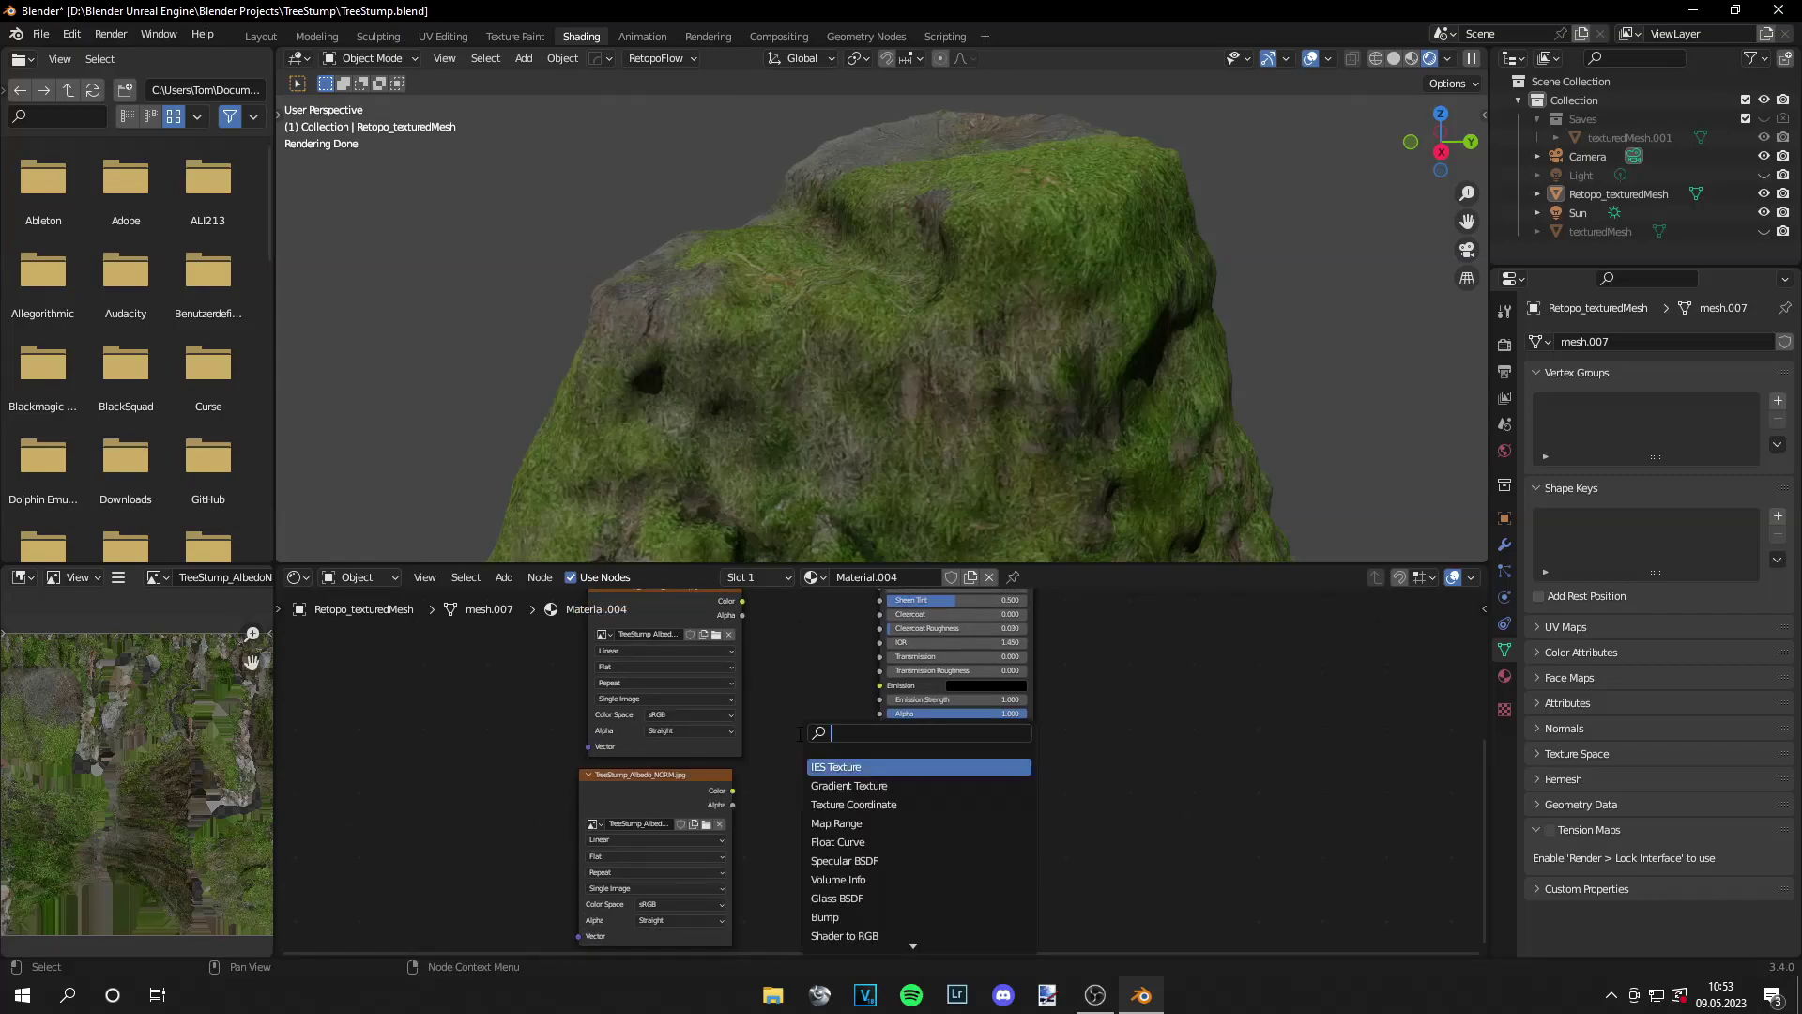
type("normal")
key("Return")
left_click(749, 797)
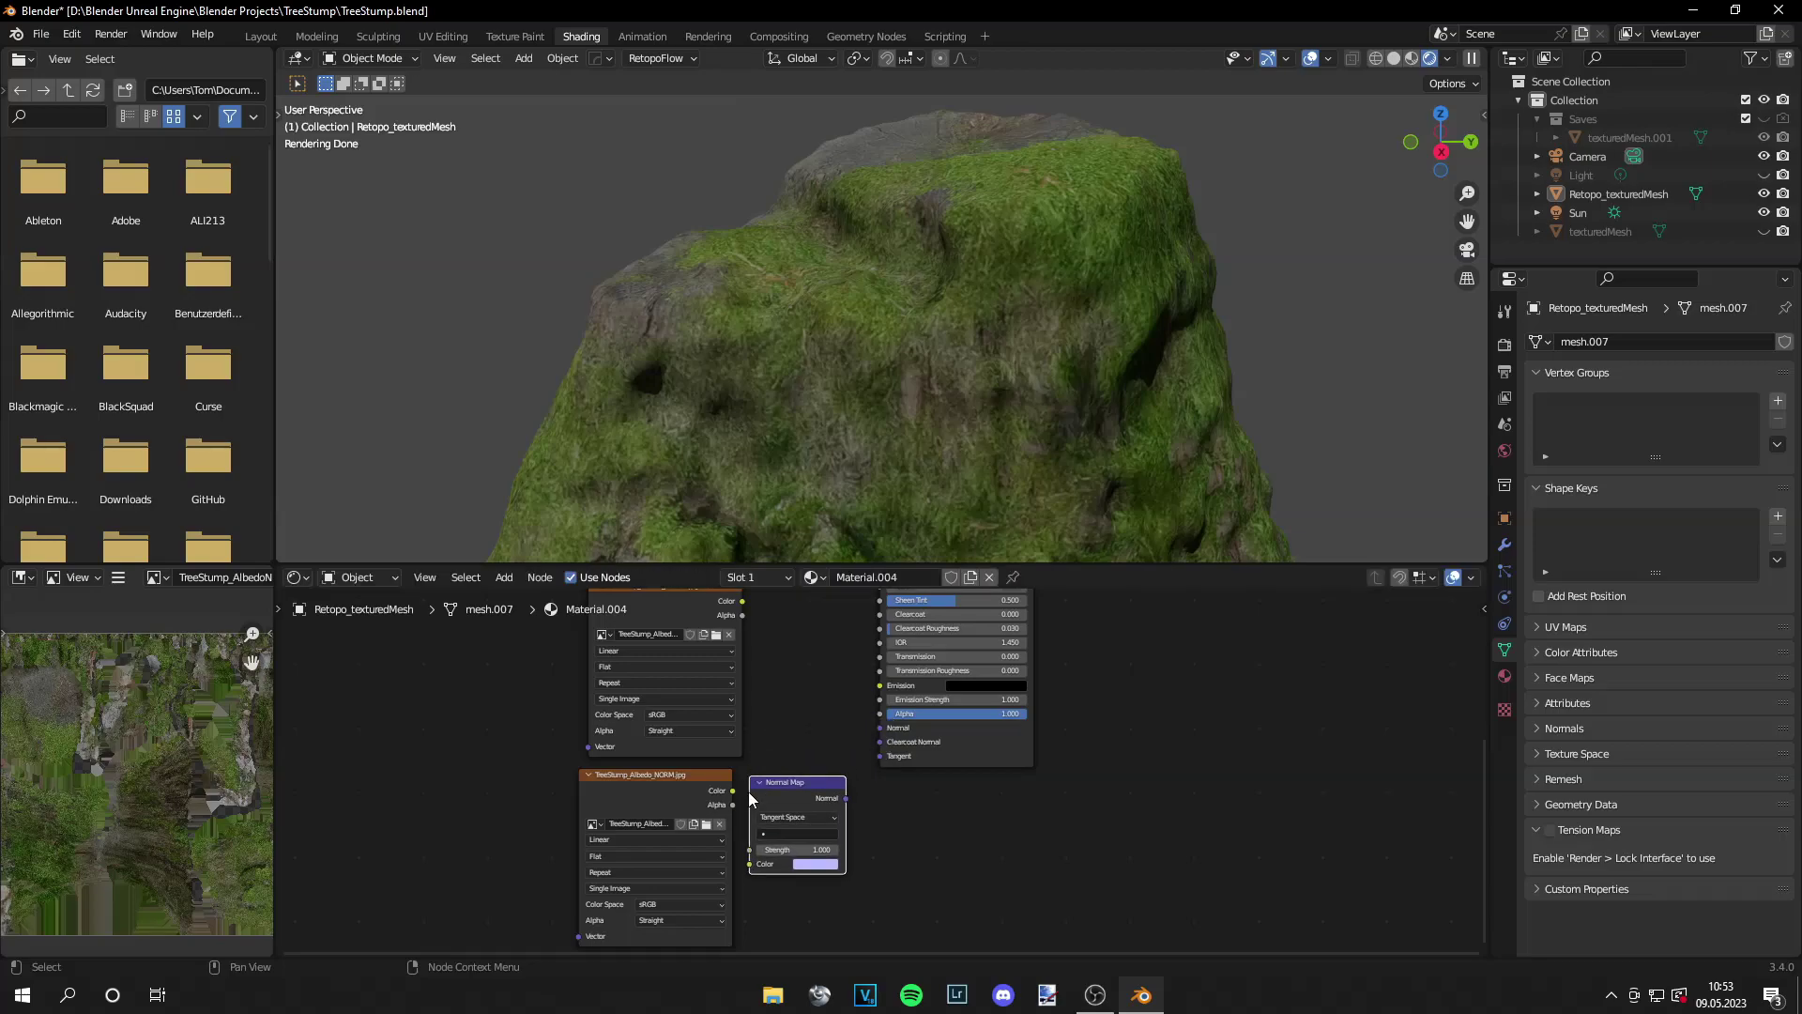
Set the NORM texture to Non-Color and route it through the Normal Map into the shader's Normal
left_click(683, 905)
left_click(670, 820)
left_click_drag(732, 791, 751, 864)
left_click_drag(845, 799, 878, 730)
Connect the ROUGH texture's Color to the shader's Roughness
scroll(993, 402, "down", 2)
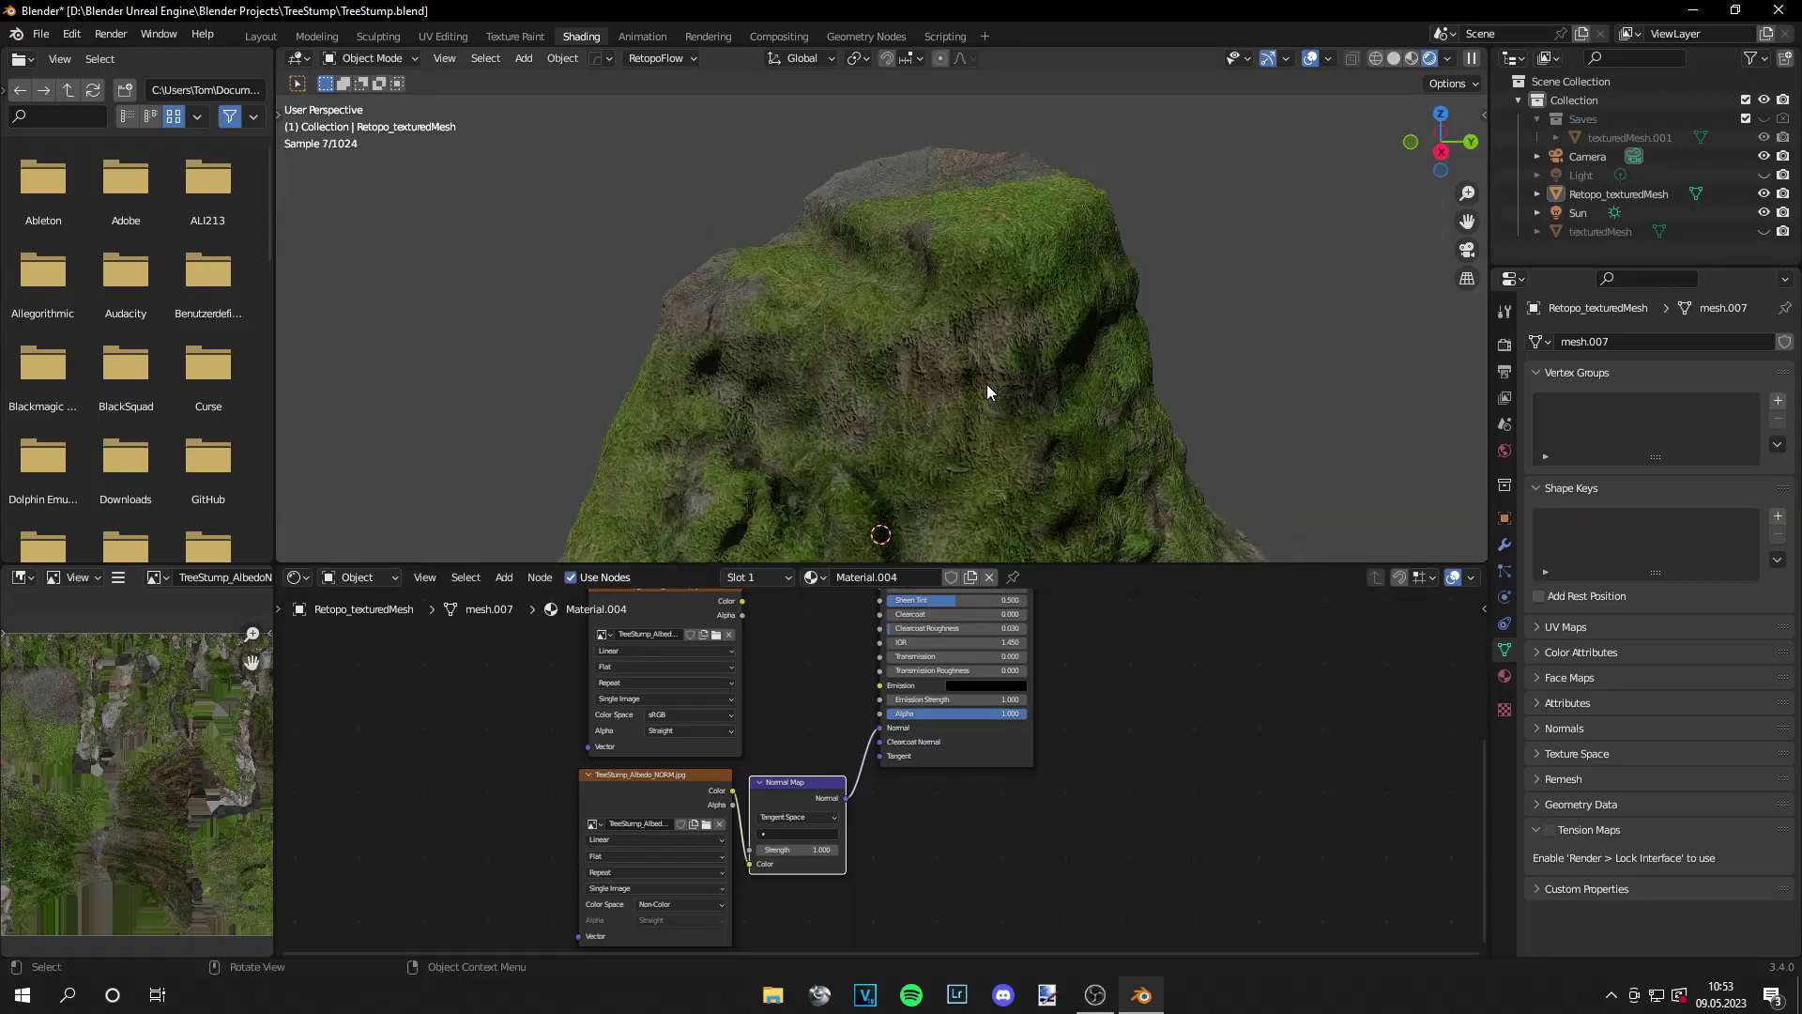
middle_click_drag(772, 599, 746, 712)
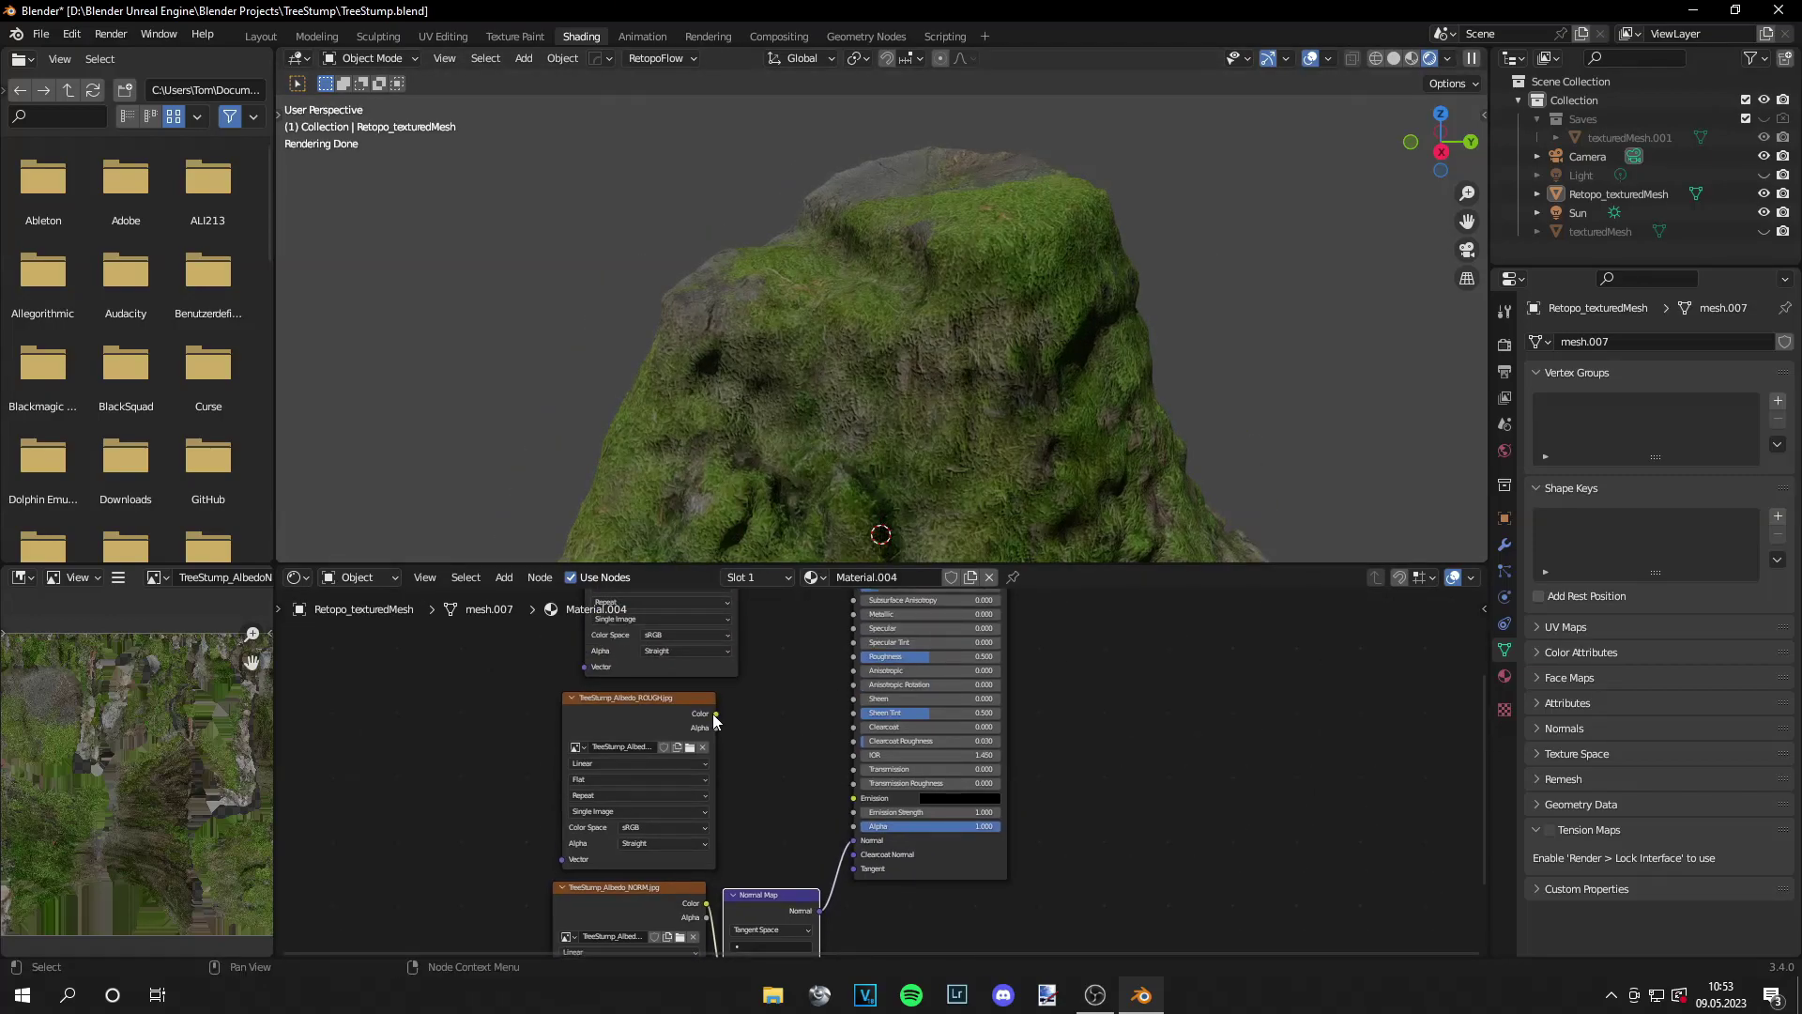
left_click_drag(716, 714, 854, 656)
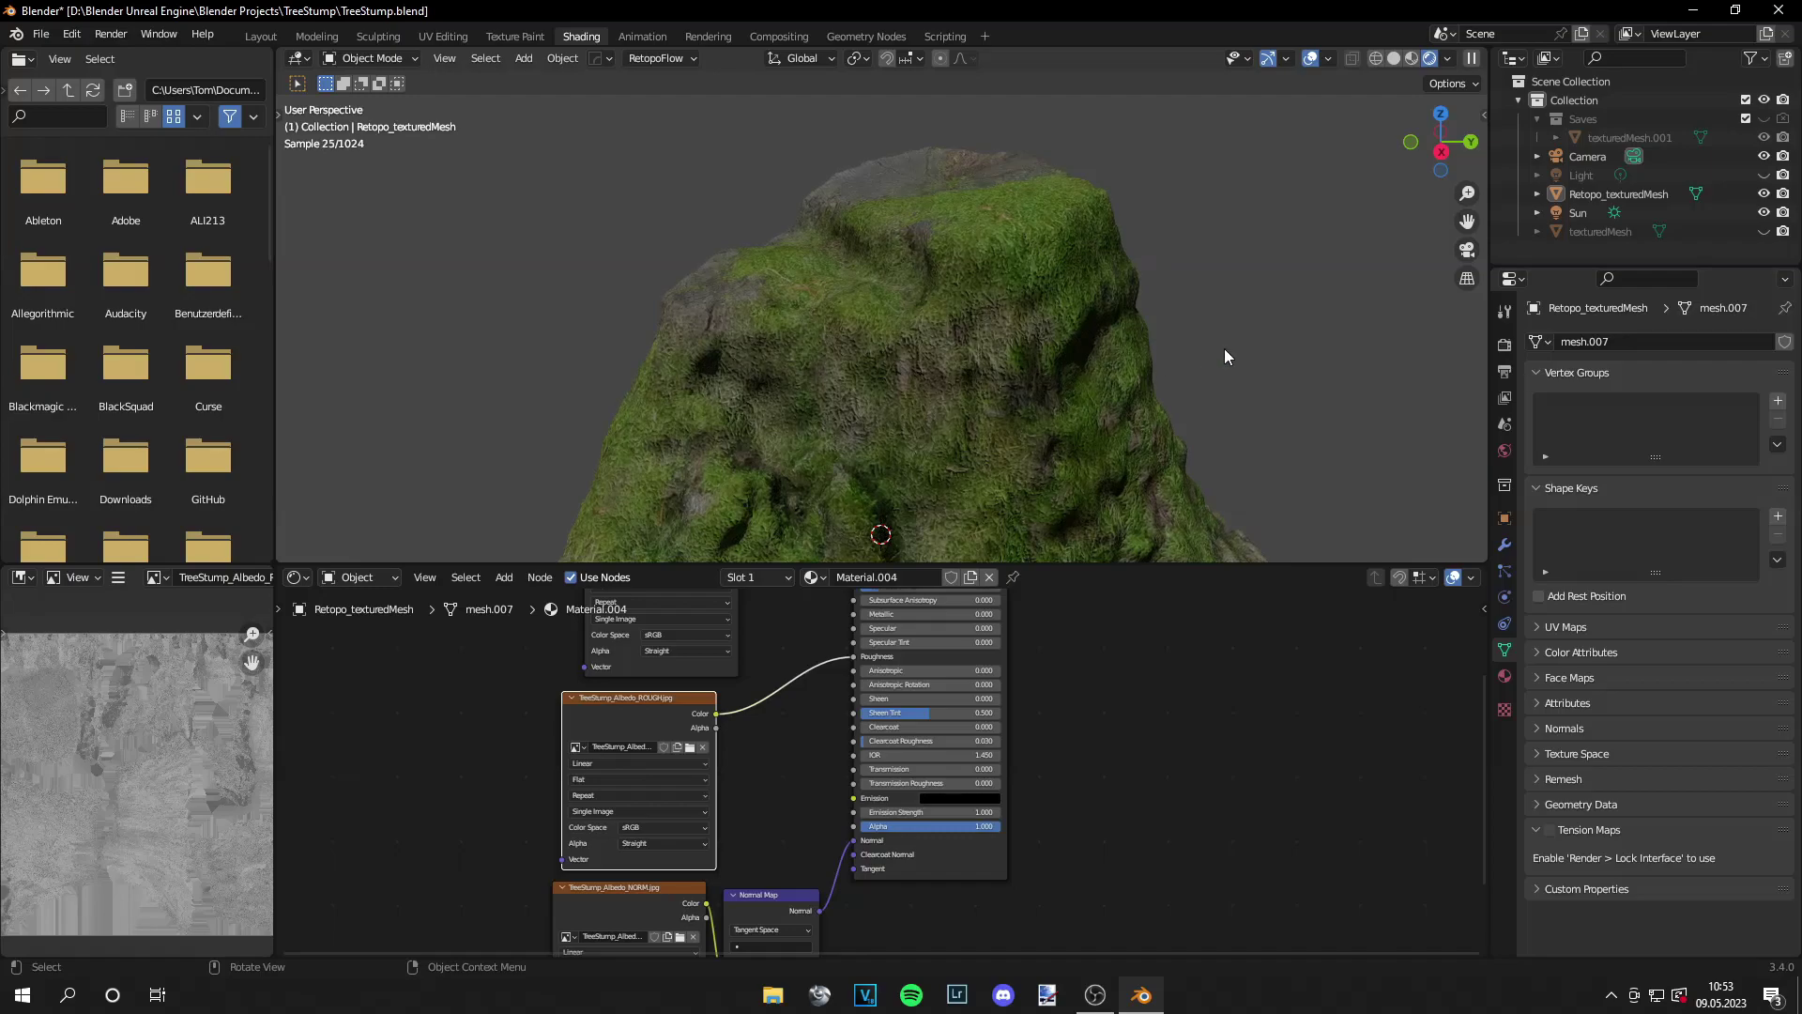
scroll(1033, 402, "down", 3)
mouse_move(1033, 403)
middle_mouse_down()
mouse_move(1124, 435)
mouse_move(1068, 394)
mouse_move(1006, 400)
mouse_move(1192, 437)
mouse_move(1191, 401)
mouse_move(1055, 450)
middle_mouse_up()
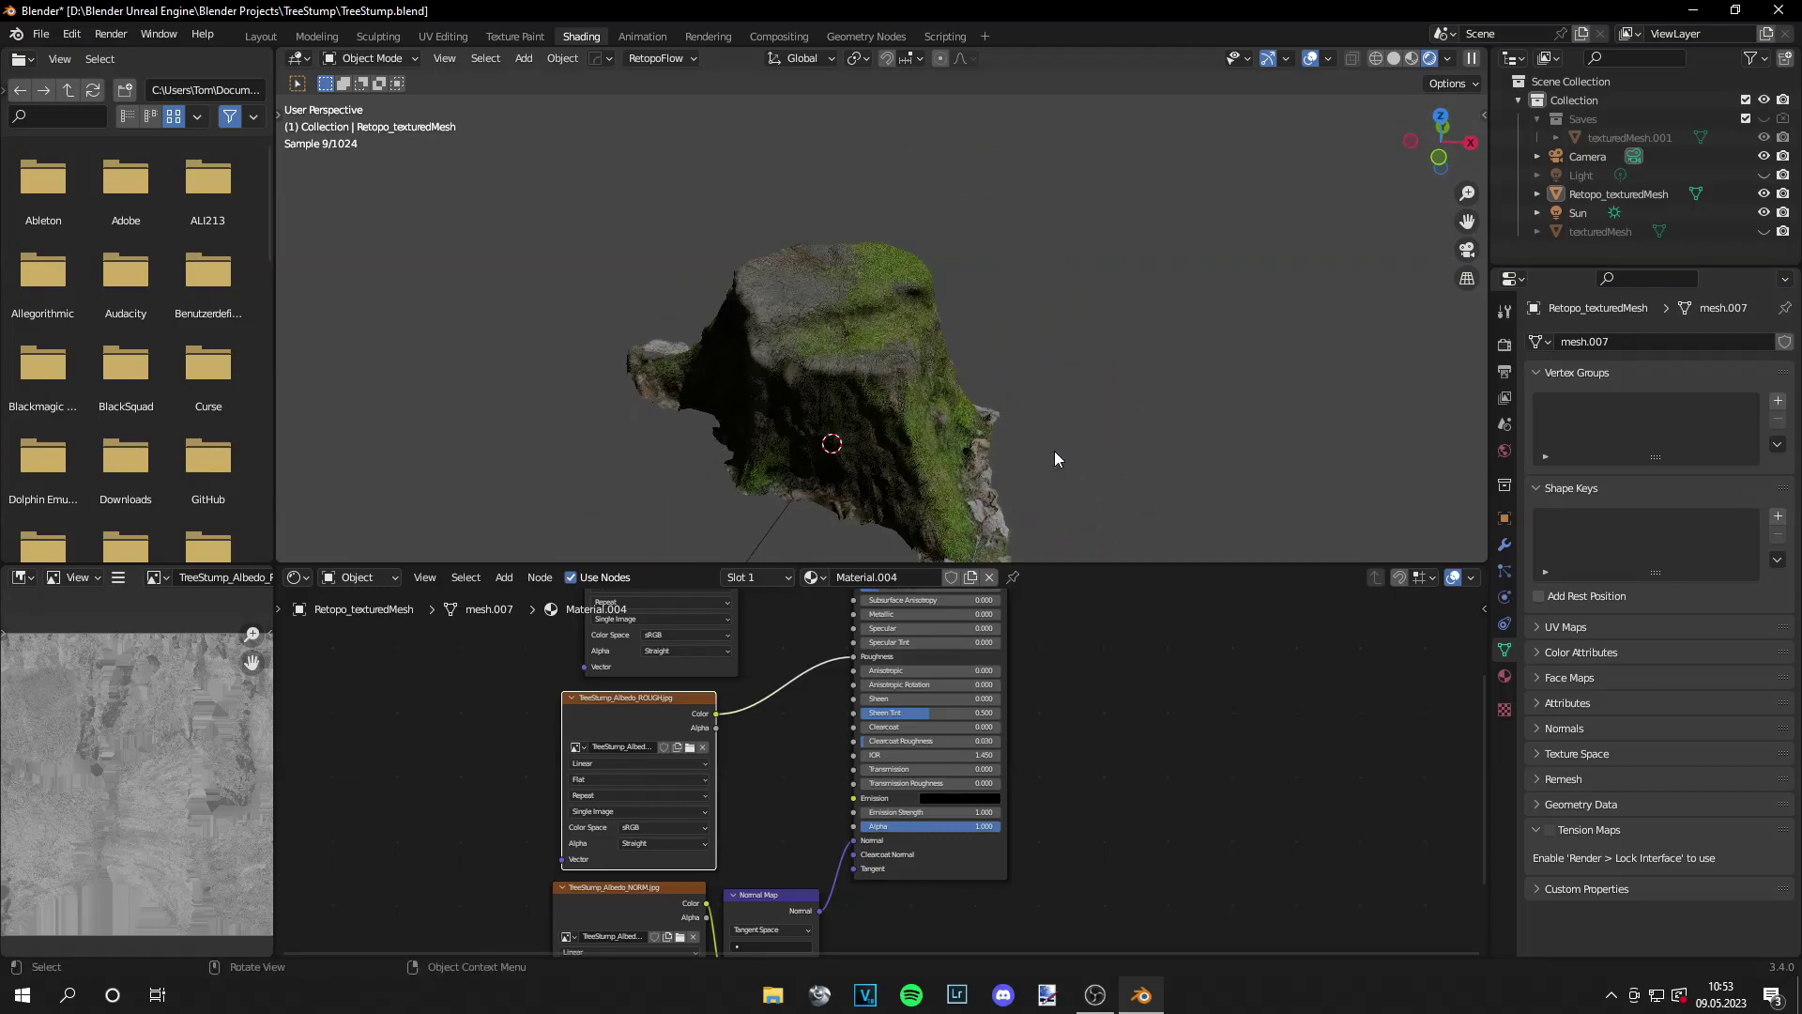